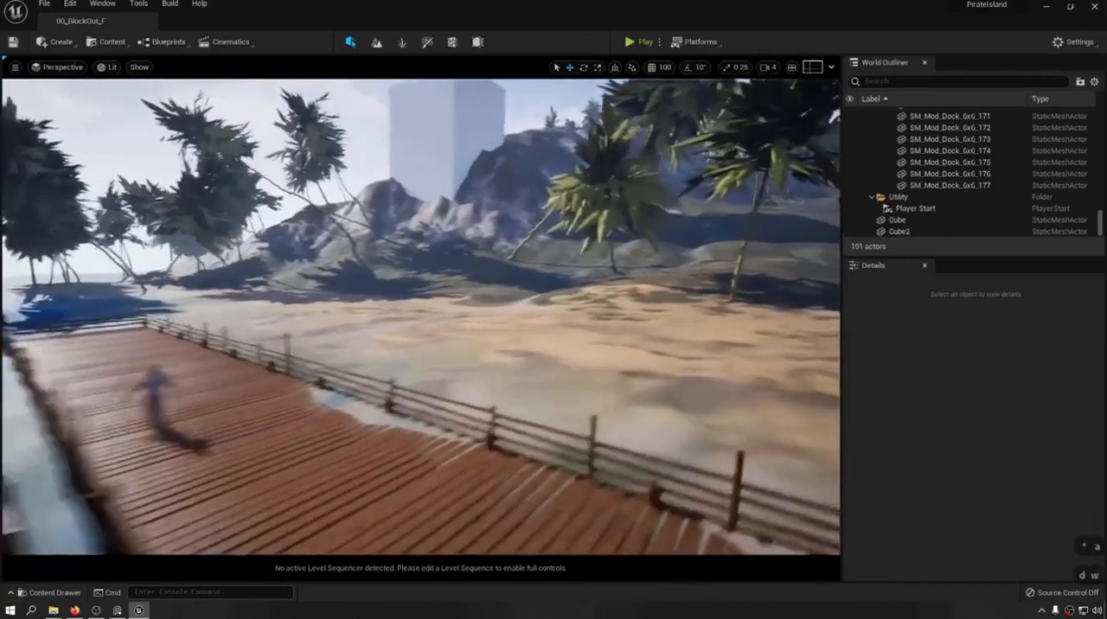
Examine the dock, sandy beach and palm trees of the blocked-out island in the viewport.
key(w)
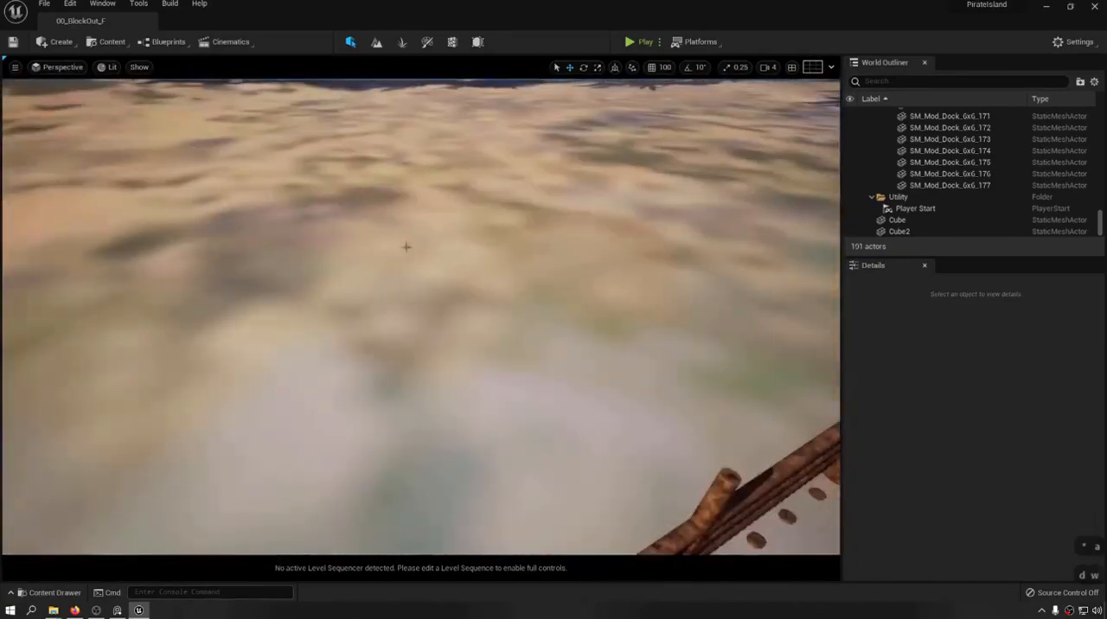
key(s)
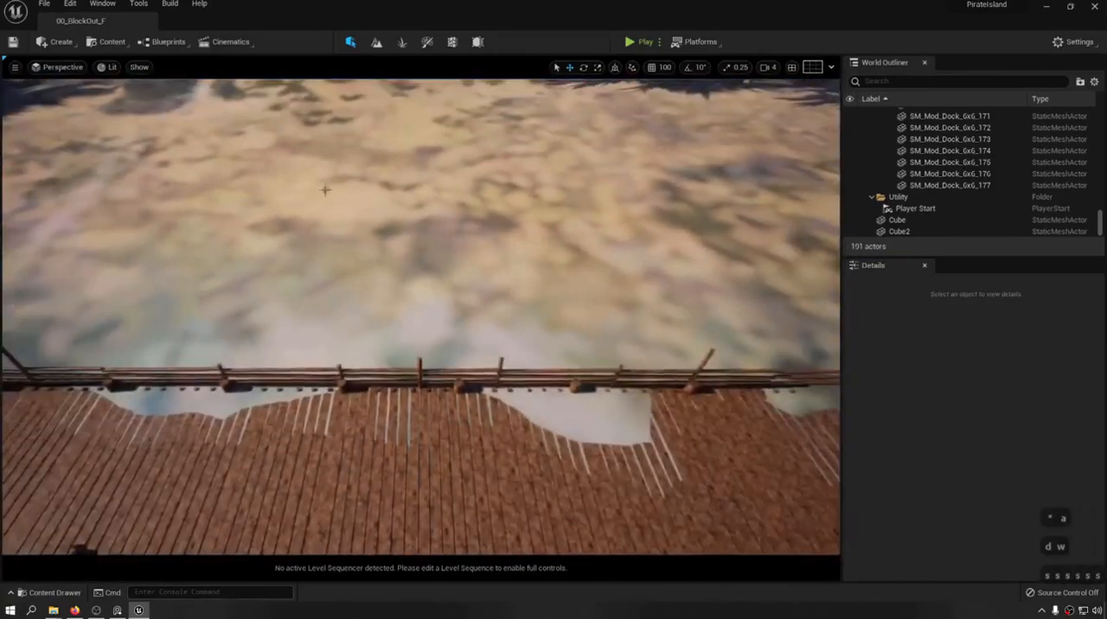
key(a)
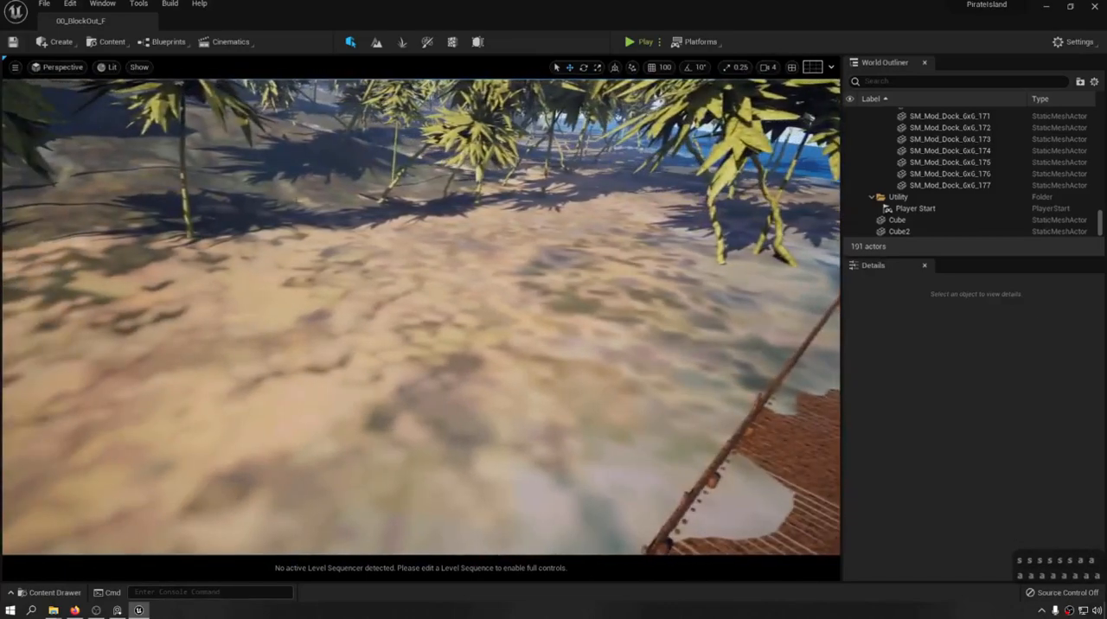
key(KP_Multiply)
key(KP_Multiply)
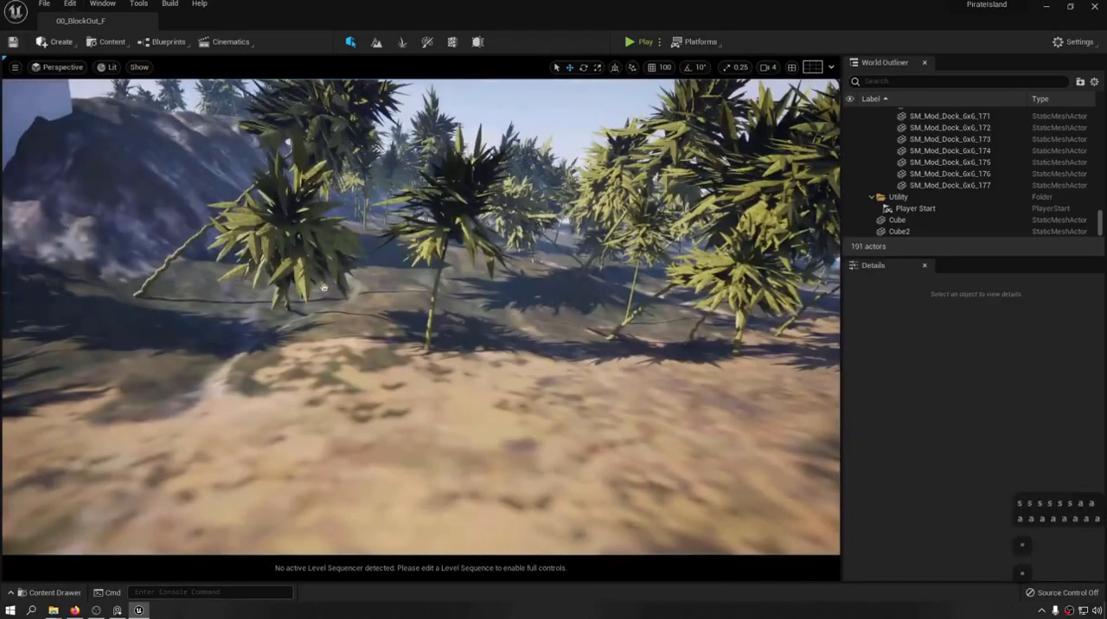
key(KP_Multiply)
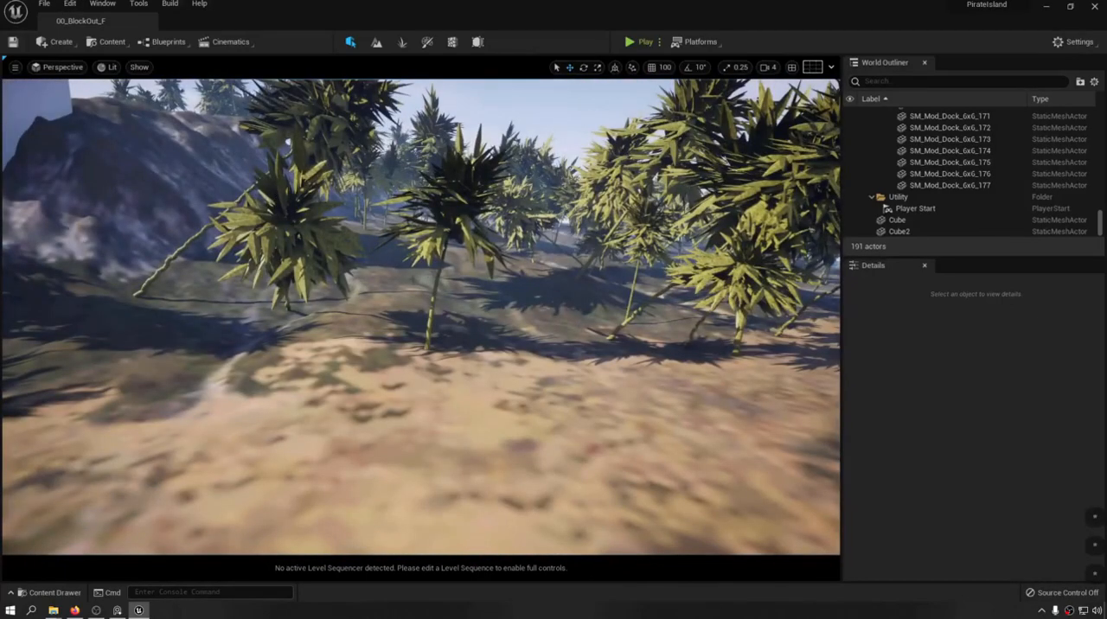
right_drag(361, 225, 274, 258)
key(q)
key(w)
right_drag(571, 258, 521, 255)
key(e)
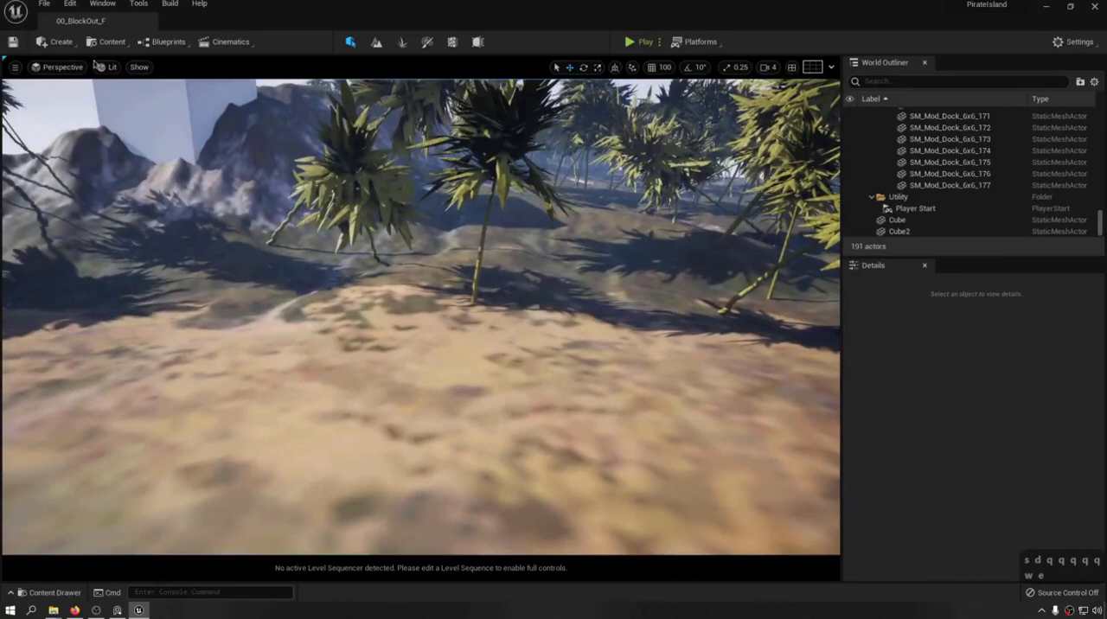
Display the Lumen Global Illumination visualization of the beach and palm trees in the viewport.
click(141, 68)
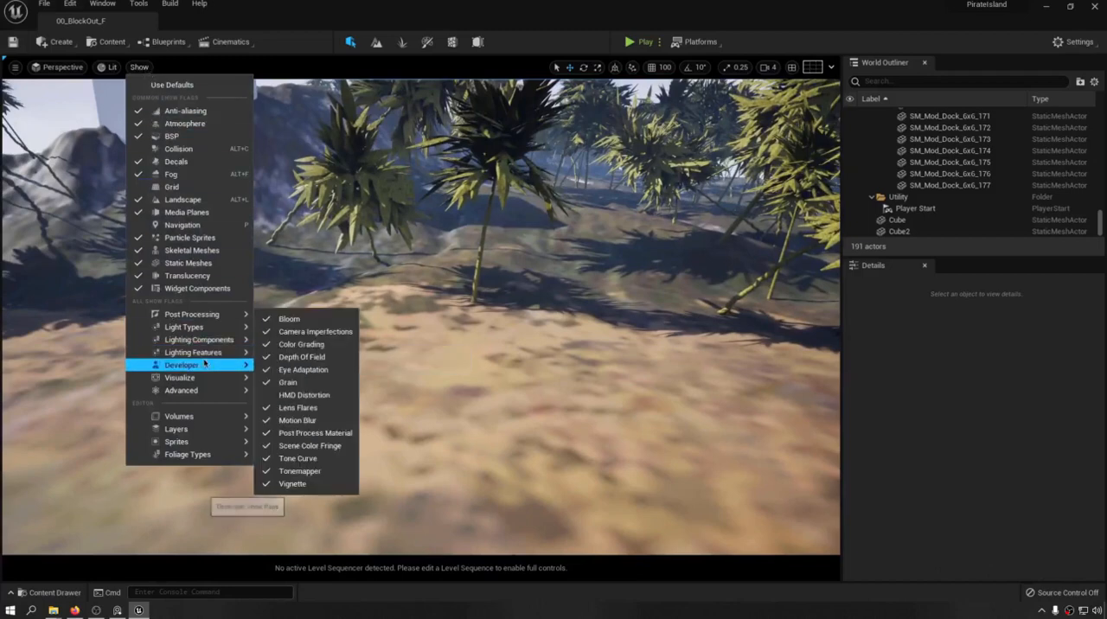
mouse_move(205, 372)
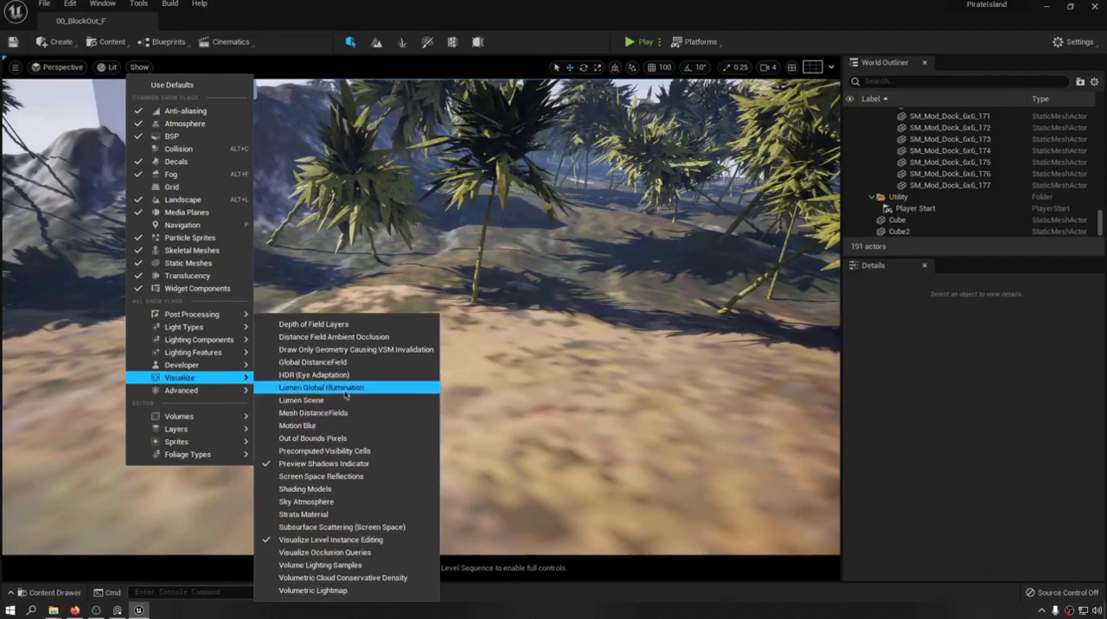
click(346, 389)
right_drag(372, 363, 370, 339)
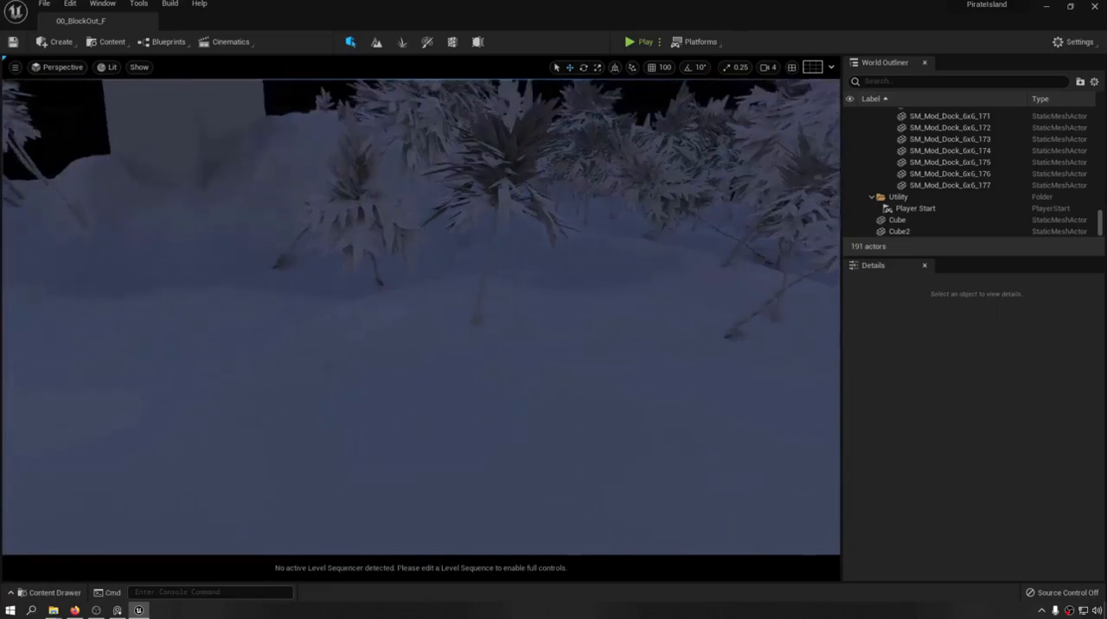
Replace the Lumen Global Illumination visualization with the Lumen Scene visualization.
click(139, 66)
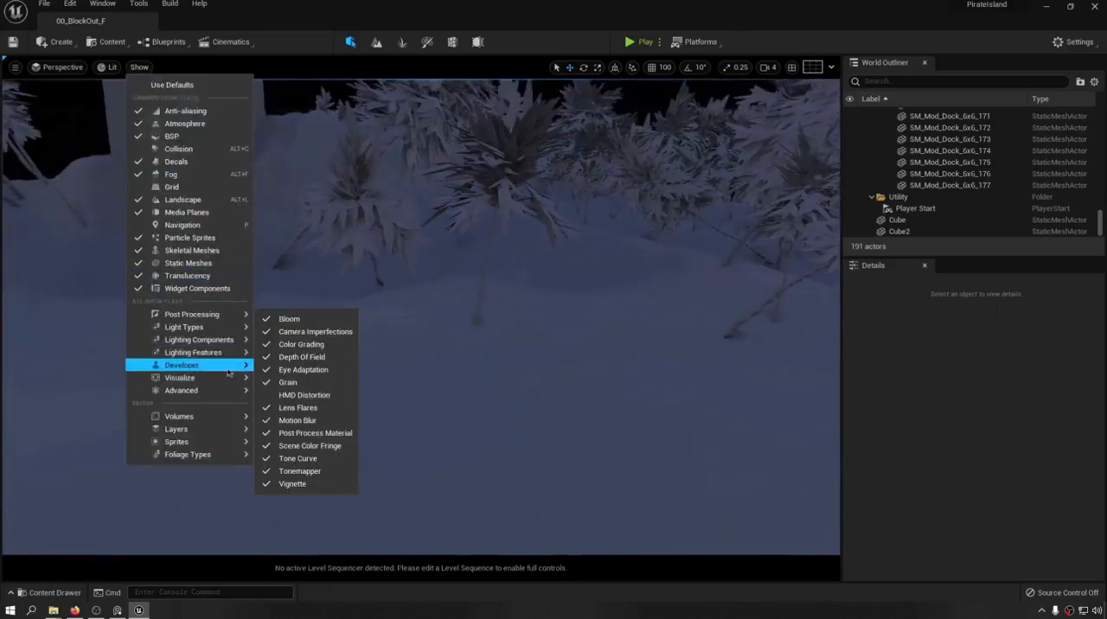
mouse_move(221, 378)
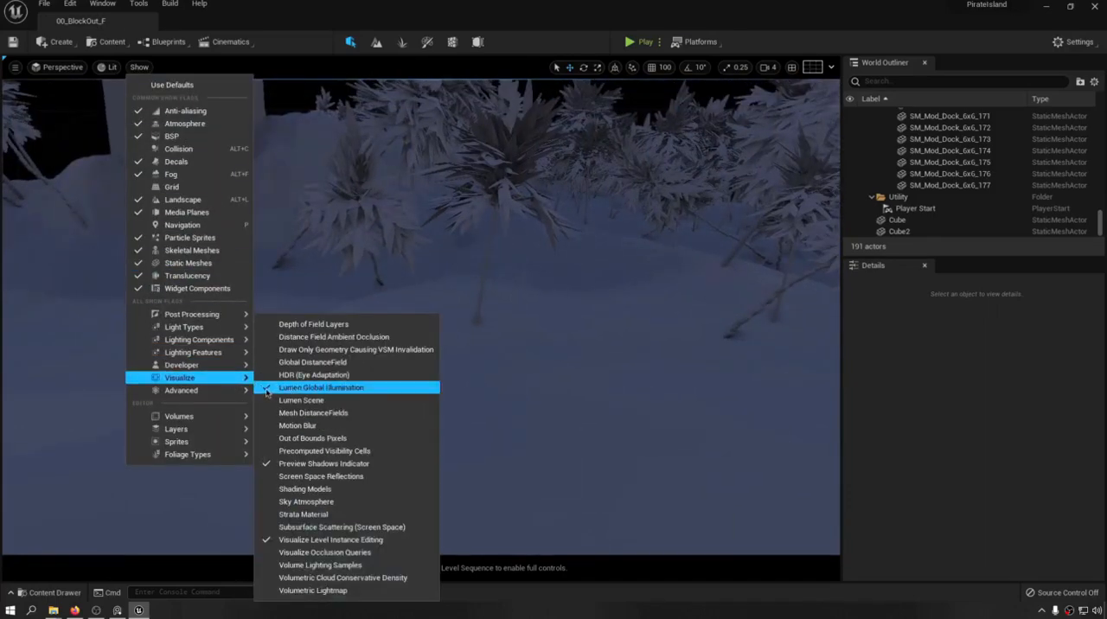
click(267, 390)
click(267, 401)
Examine how the landscape, dock and block-out cubes are represented in the Lumen Scene visualization.
right_drag(448, 338, 566, 275)
key(w)
key(e)
key(d)
key(s)
key(q)
key(w)
key(a)
key(a)
key(a)
key(a)
key(d)
key(d)
key(d)
key(d)
key(d)
key(d)
key(d)
key(w)
key(a)
key(a)
key(w)
key(d)
key(s)
key(w)
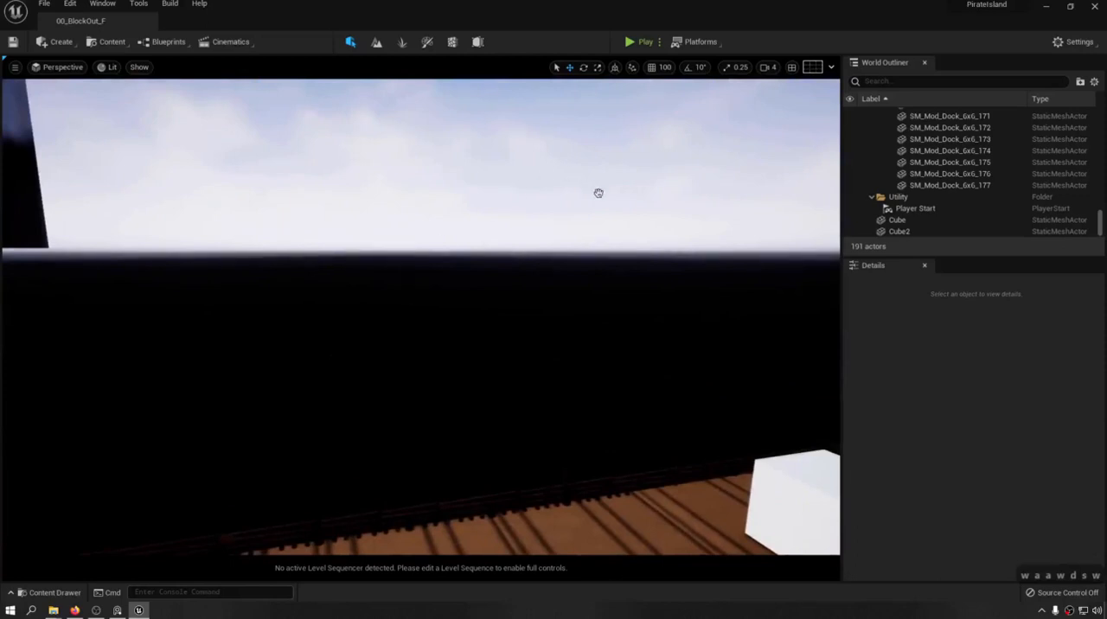
right_drag(598, 193, 631, 203)
Turn off the Lumen Scene visualization to restore the normal lit view.
click(139, 69)
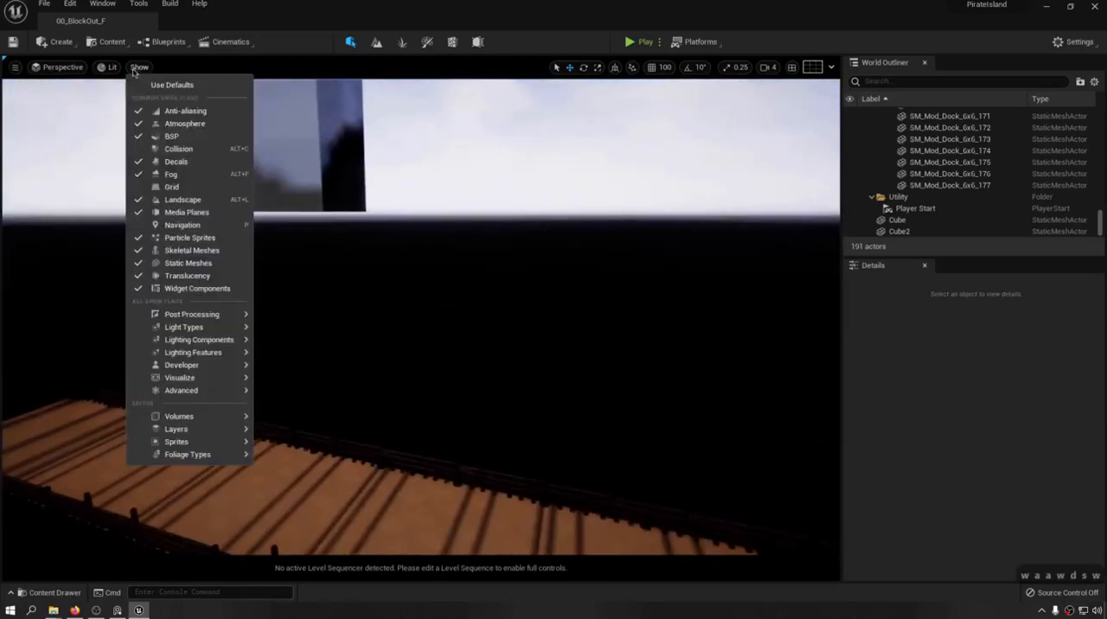
click(547, 617)
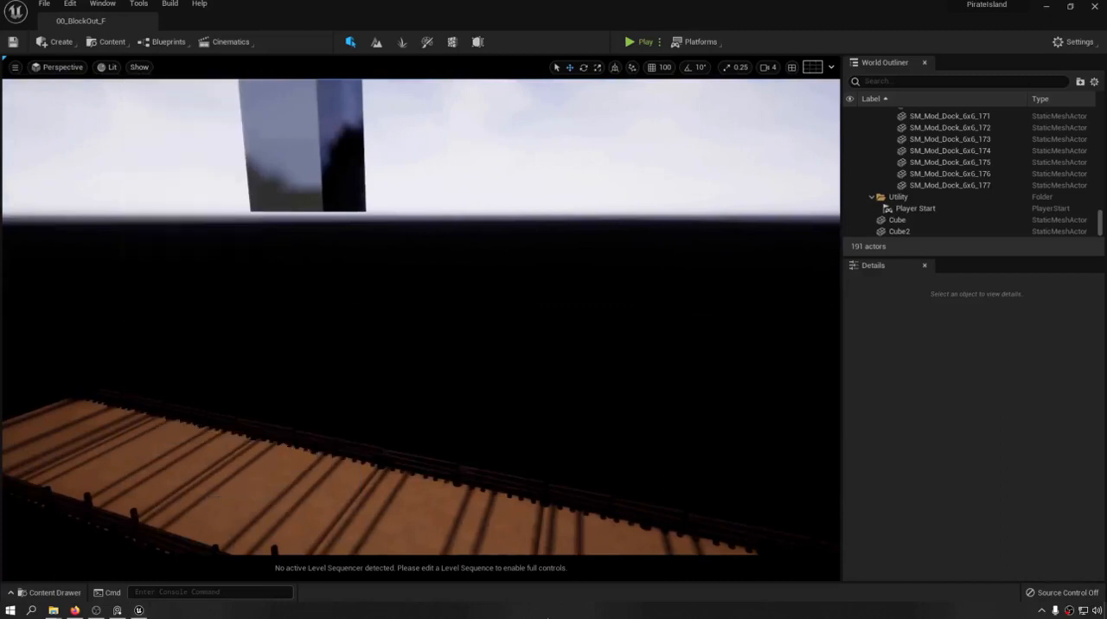
click(141, 68)
mouse_move(213, 311)
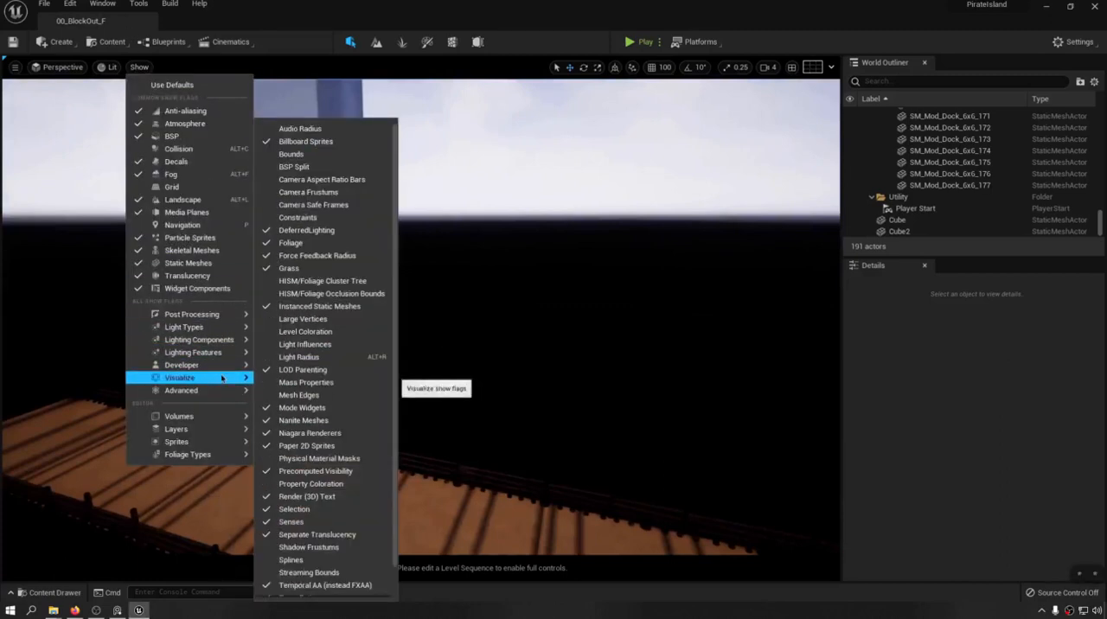
mouse_move(225, 378)
click(284, 400)
Inspect the beach and palm trees beside the dock in the normal lit view.
right_drag(485, 372, 522, 323)
key(w)
key(q)
key(e)
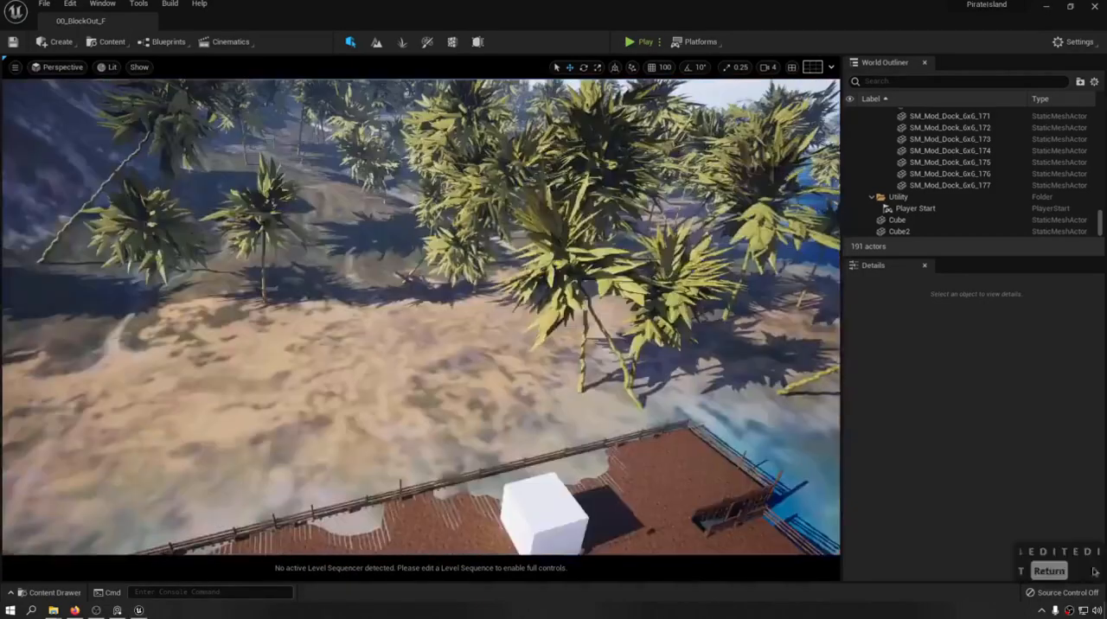
right_drag(551, 214, 501, 208)
key(w)
key(w)
key(w)
key(w)
key(a)
mouse_move(286, 368)
right_down()
mouse_move(293, 380)
mouse_move(284, 351)
mouse_move(285, 368)
right_up()
key(q)
key(s)
key(e)
right_drag(406, 353, 366, 336)
key(a)
key(q)
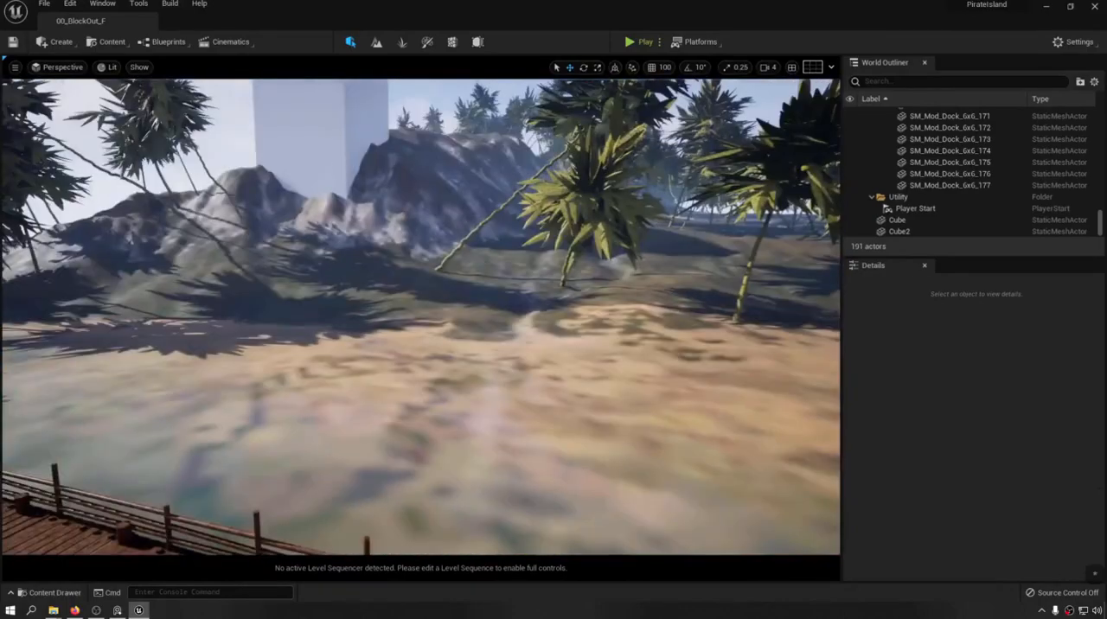
Inspect the rocky hillside, tall block-out tower and shaded ground beyond the beach.
key(d)
right_drag(415, 328, 346, 259)
key(w)
key(a)
key(s)
key(d)
key(d)
key(d)
key(d)
key(w)
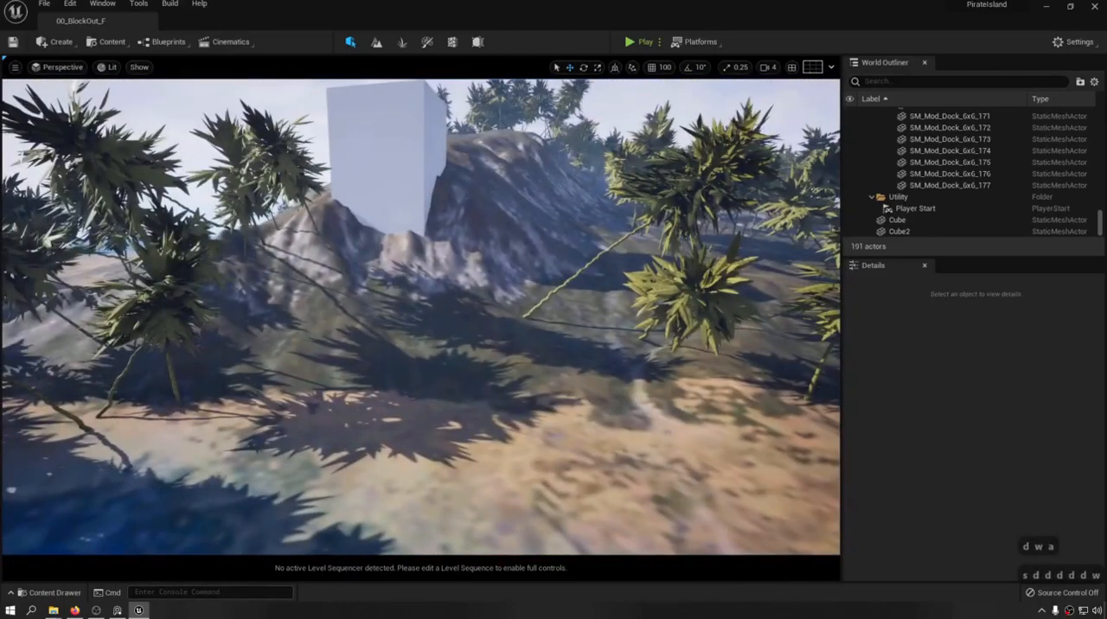
key(w)
mouse_move(214, 191)
right_down()
mouse_move(346, 276)
mouse_move(311, 289)
mouse_move(276, 225)
mouse_move(214, 191)
right_up()
key(a)
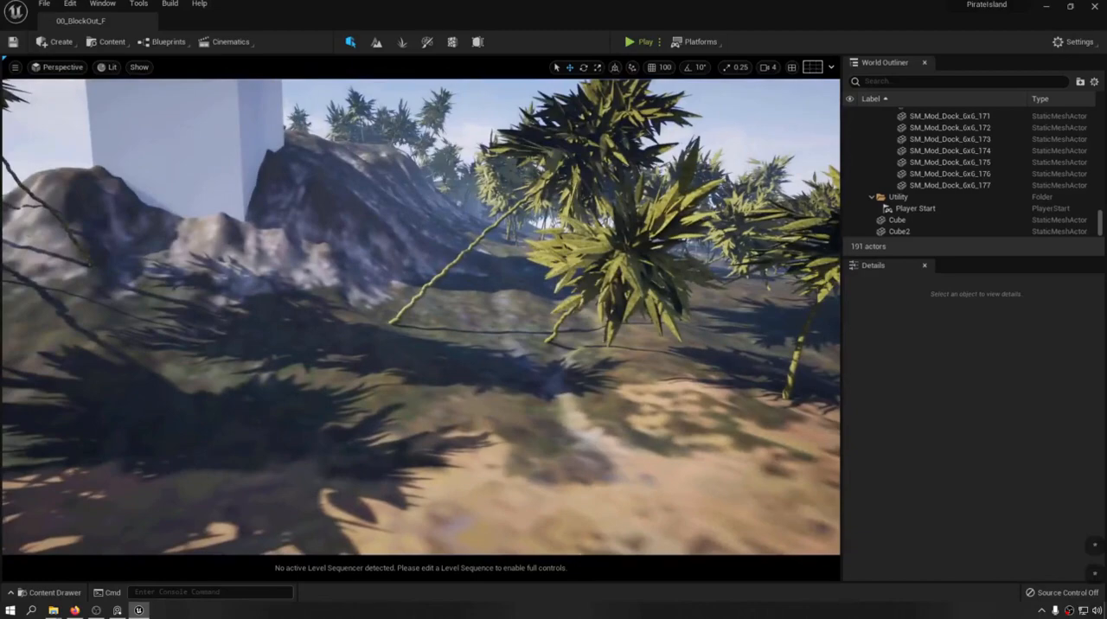
right_drag(420, 316, 432, 342)
key(d)
key(q)
key(e)
right_drag(169, 246, 169, 203)
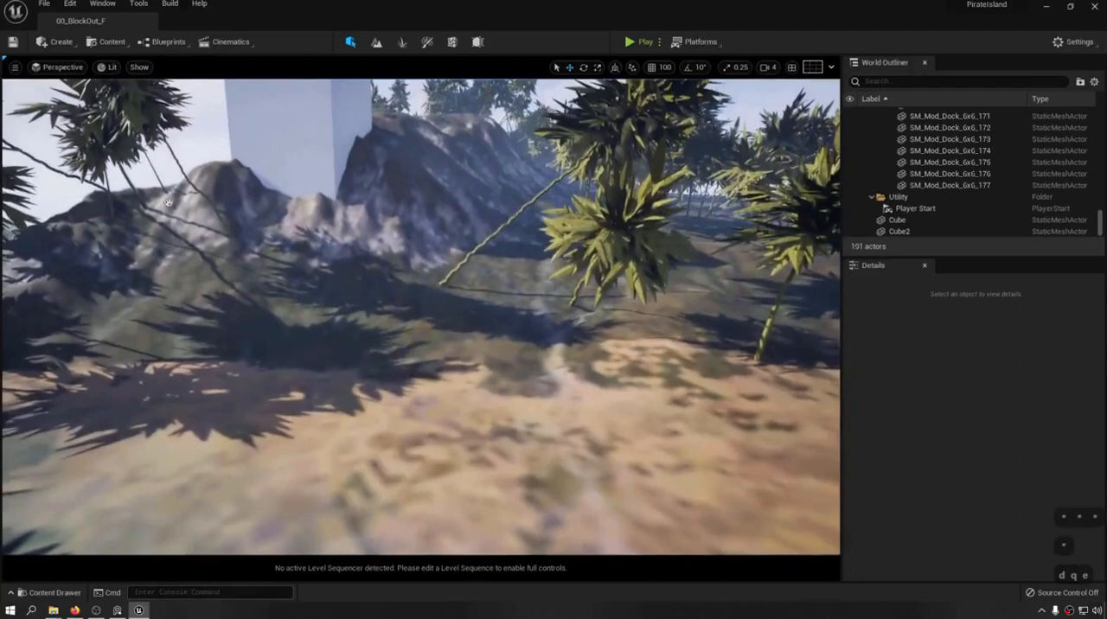
Open Quixel Bridge, widen its window and reposition it over the viewport.
click(107, 41)
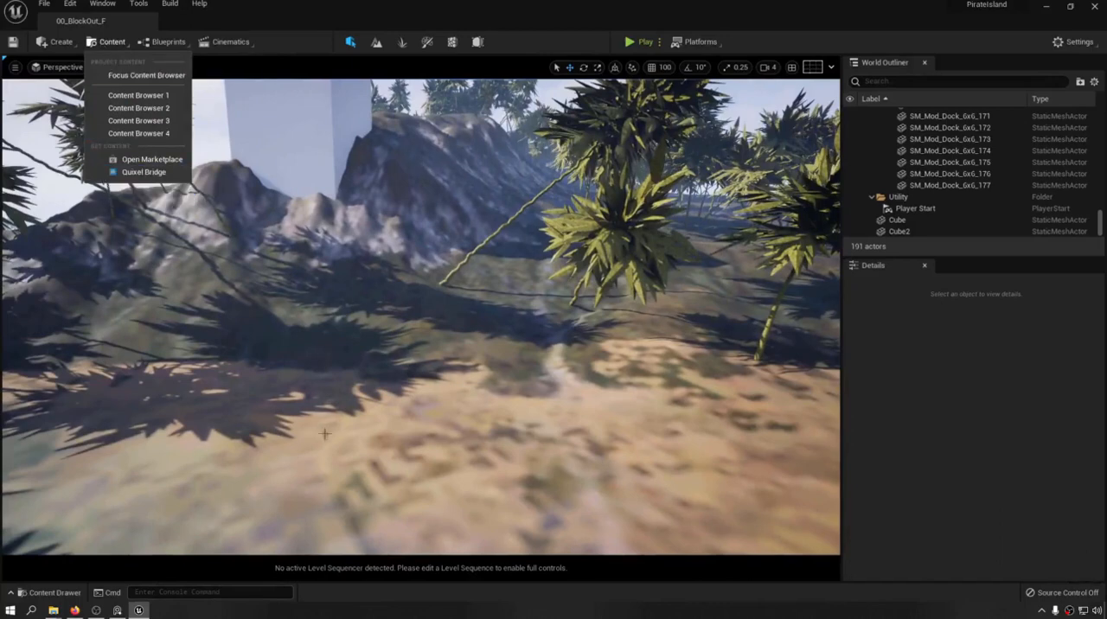
click(565, 618)
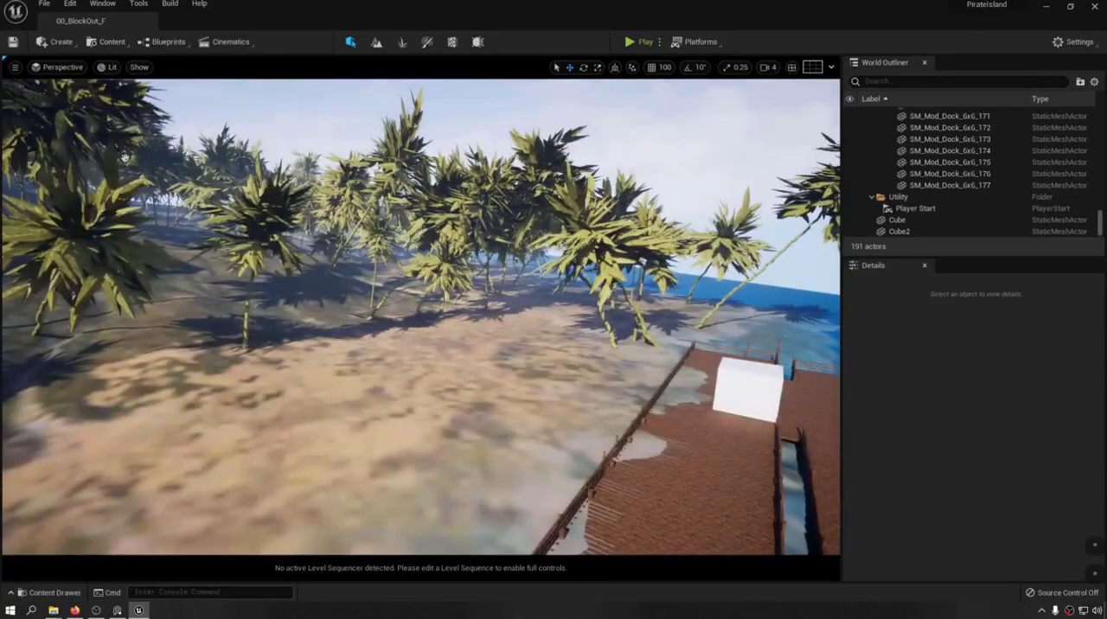
click(59, 42)
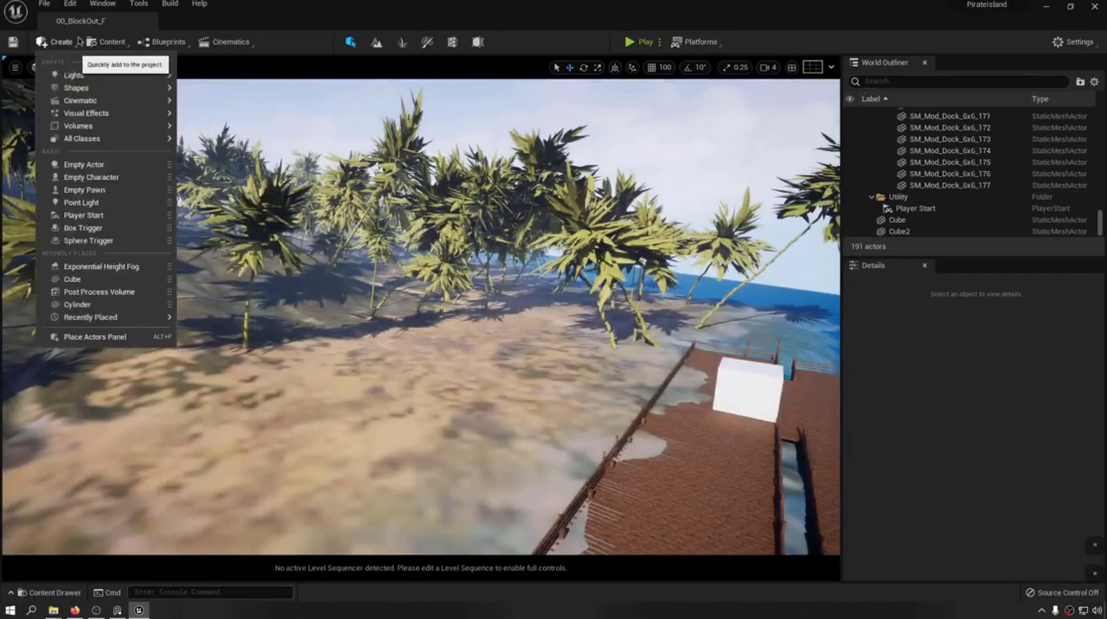
click(110, 41)
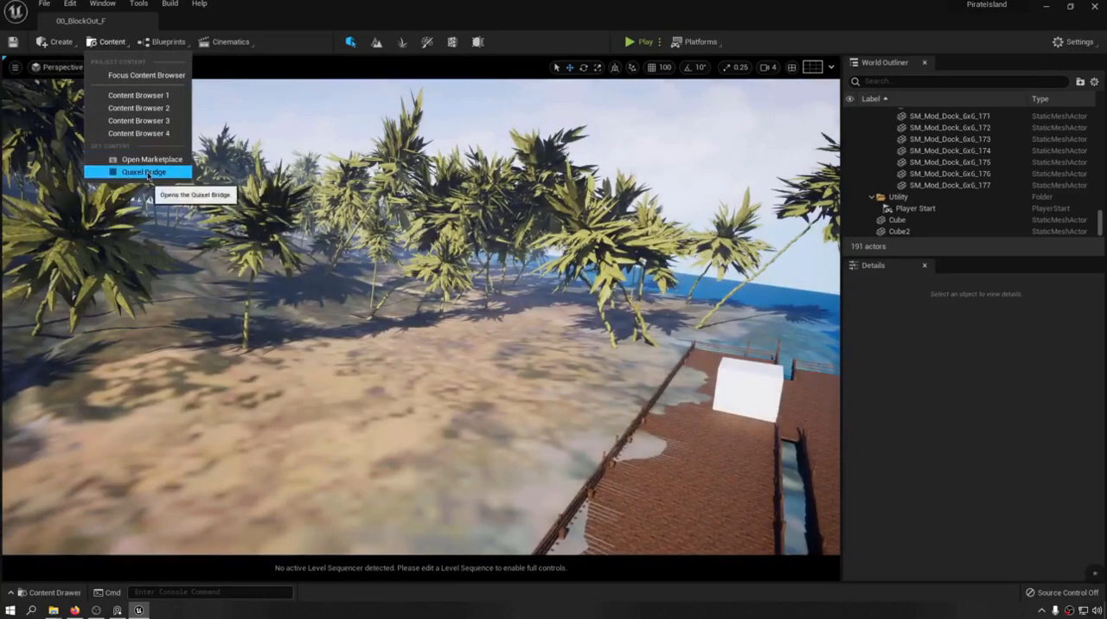
click(110, 42)
click(110, 42)
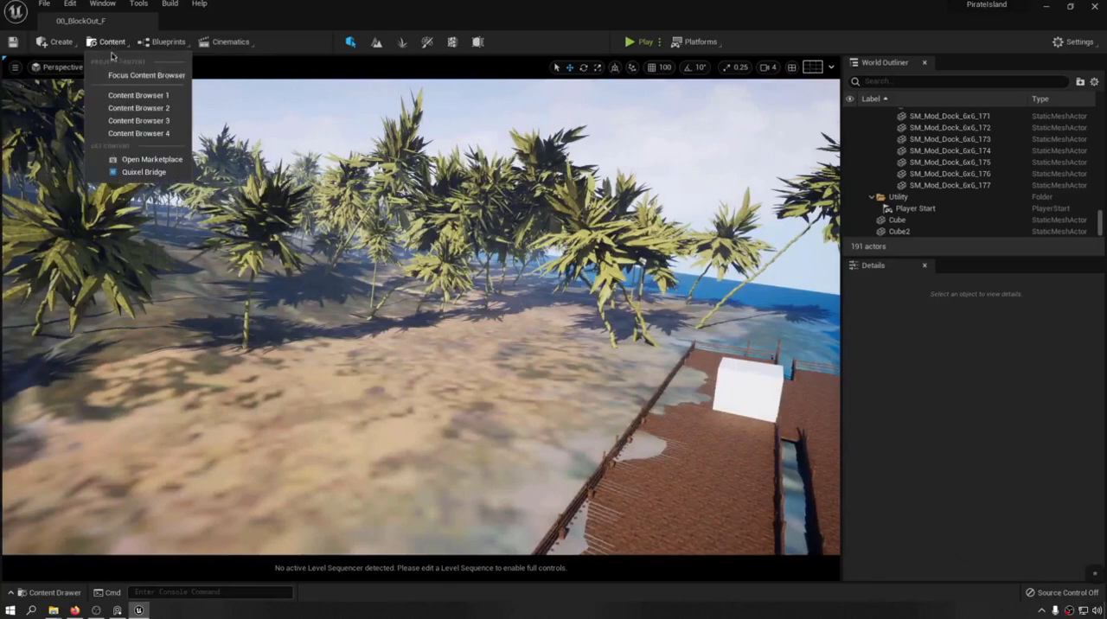
click(130, 176)
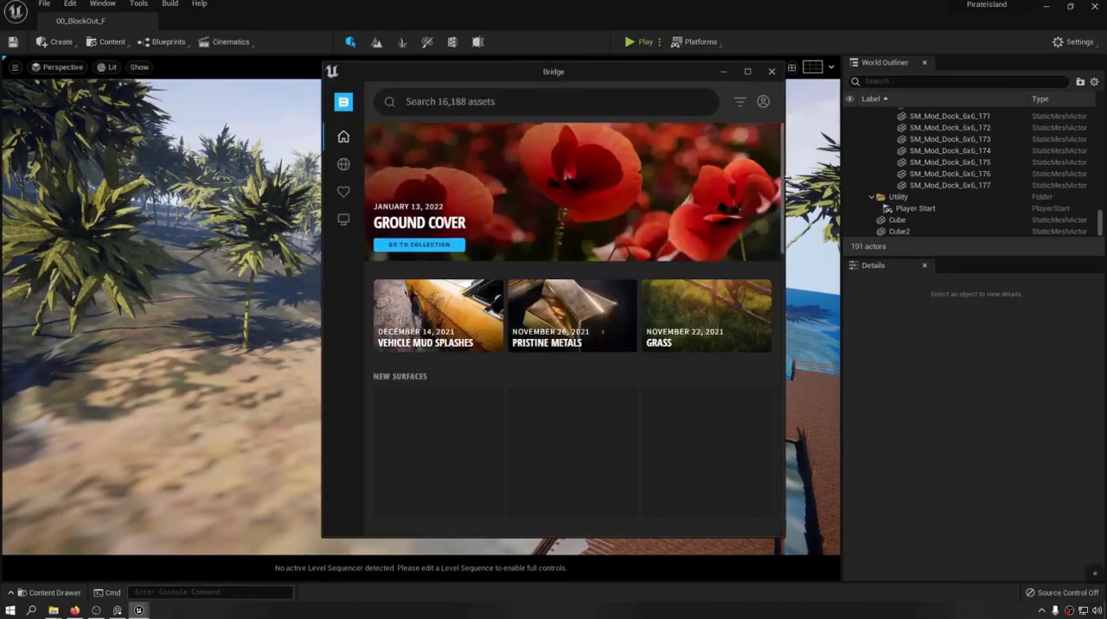
drag(782, 180, 976, 197)
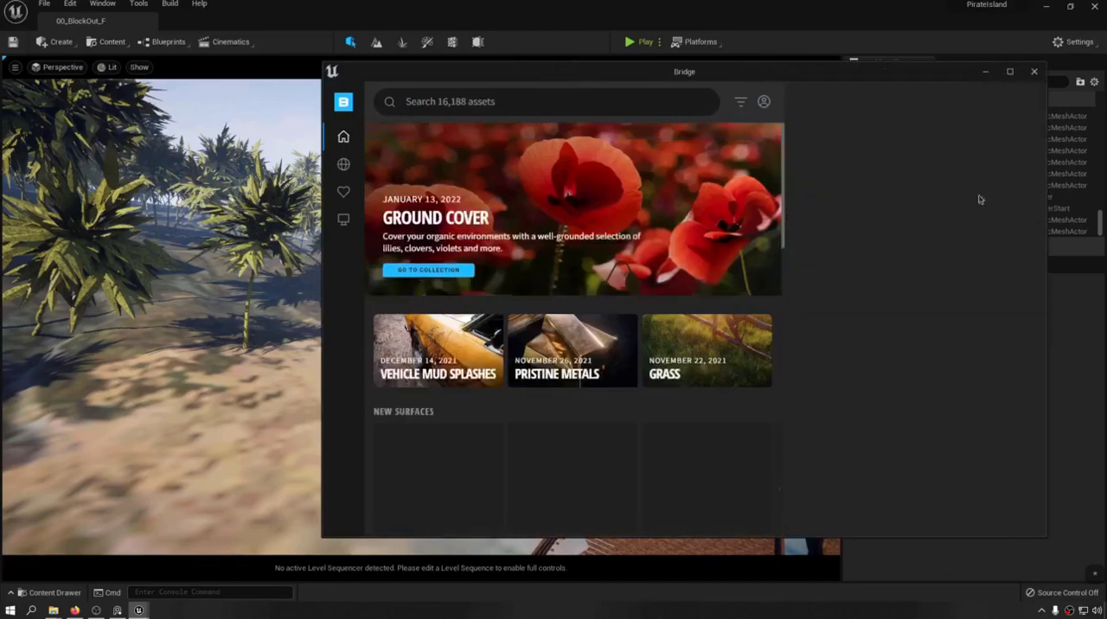
drag(770, 74, 555, 54)
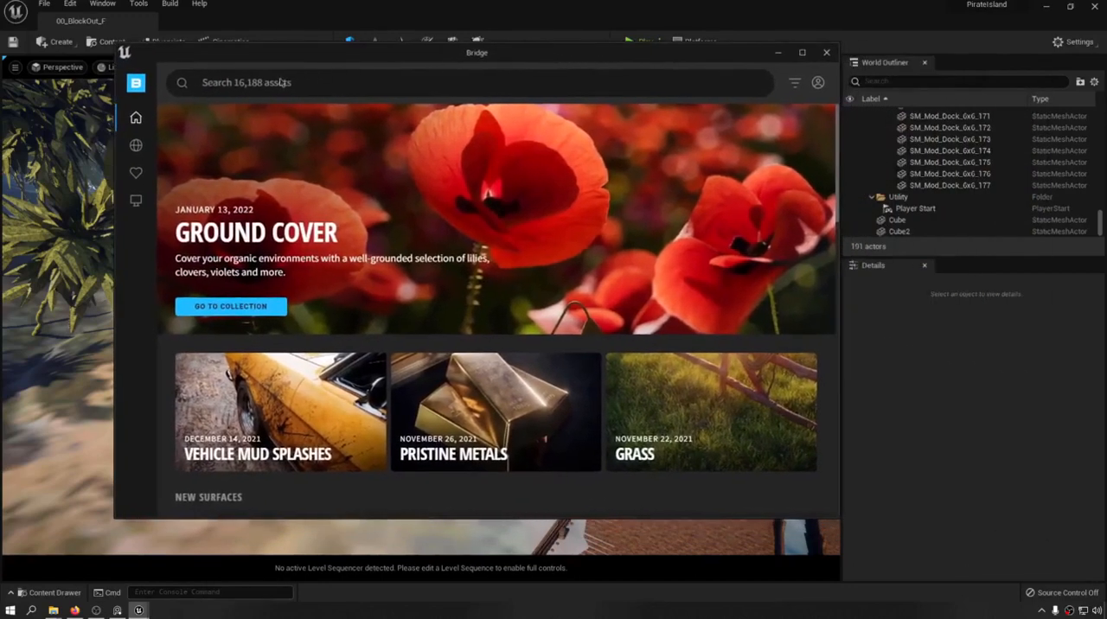
Browse the Embankment assets in the Nature category of Bridge's 3D Assets.
mouse_move(134, 102)
mouse_move(137, 205)
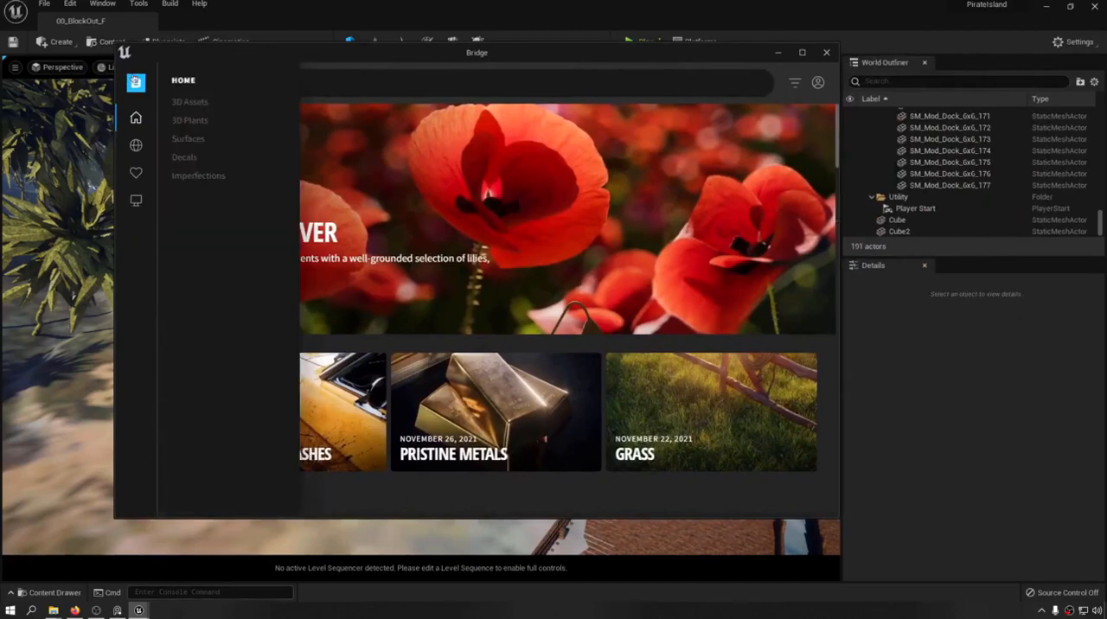
click(190, 102)
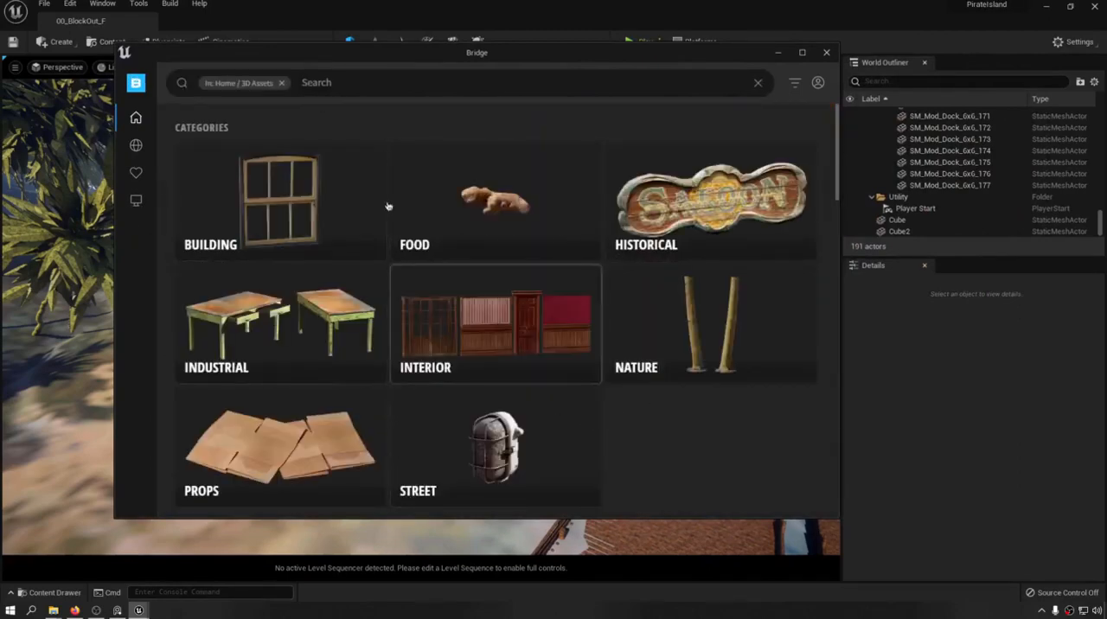
click(684, 328)
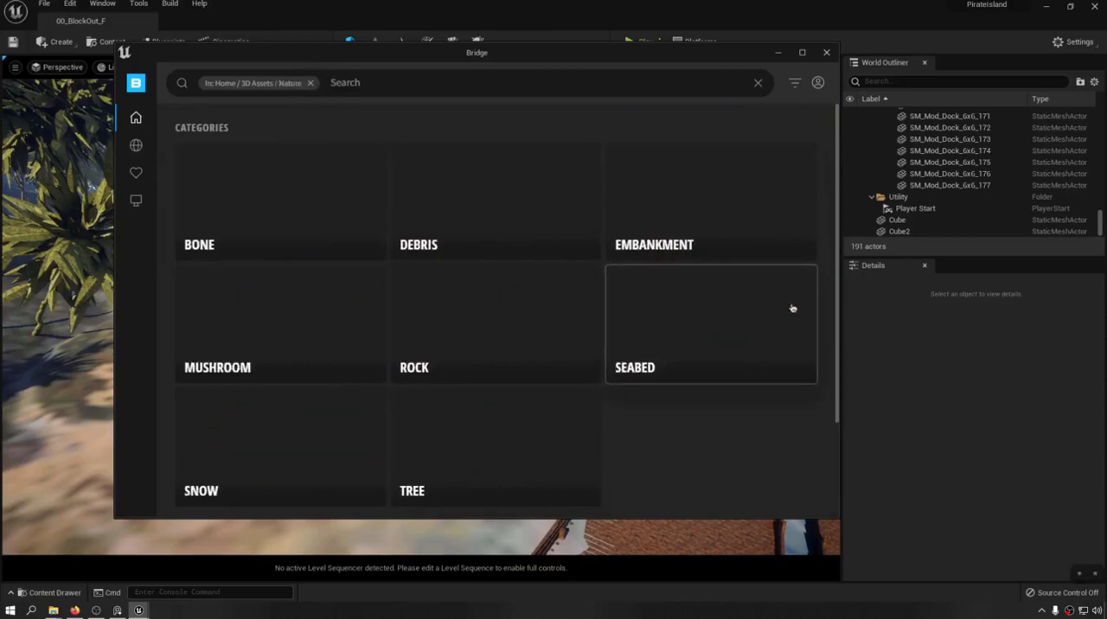
click(770, 226)
scroll(579, 384, down, 3)
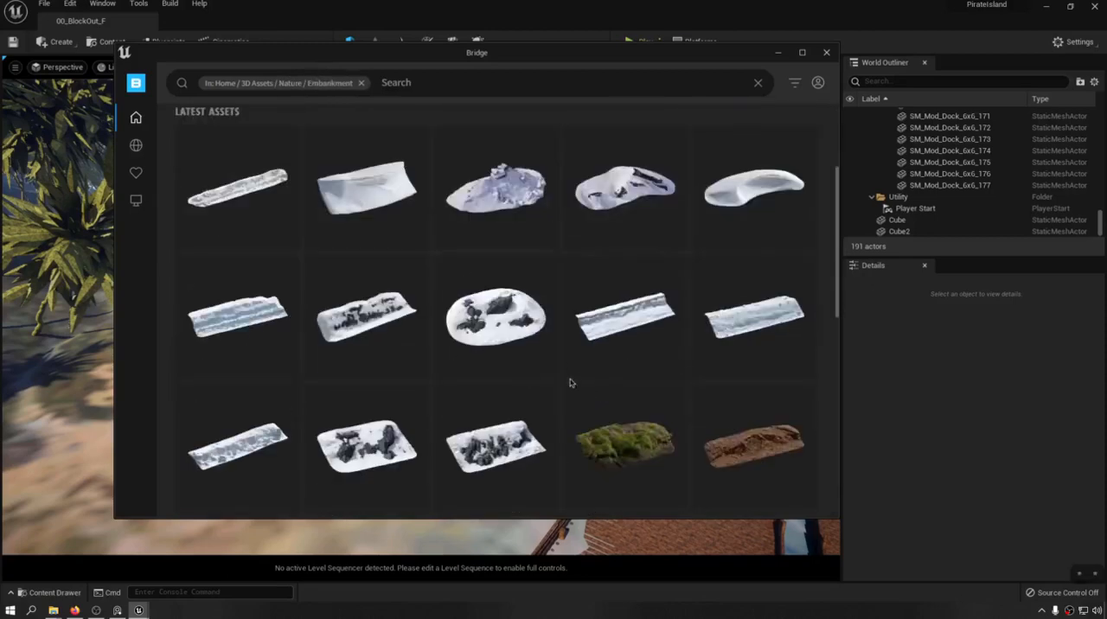
scroll(501, 341, down, 1)
scroll(432, 320, down, 3)
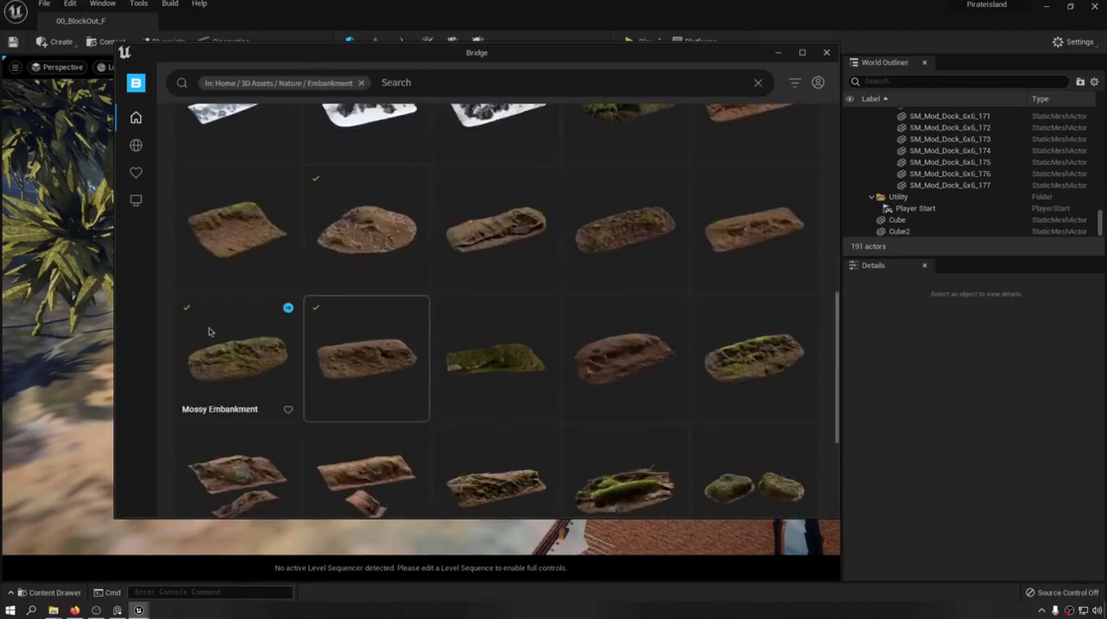
Show the locally downloaded Bridge assets and view the details of Mossy Forest Rock.
click(136, 204)
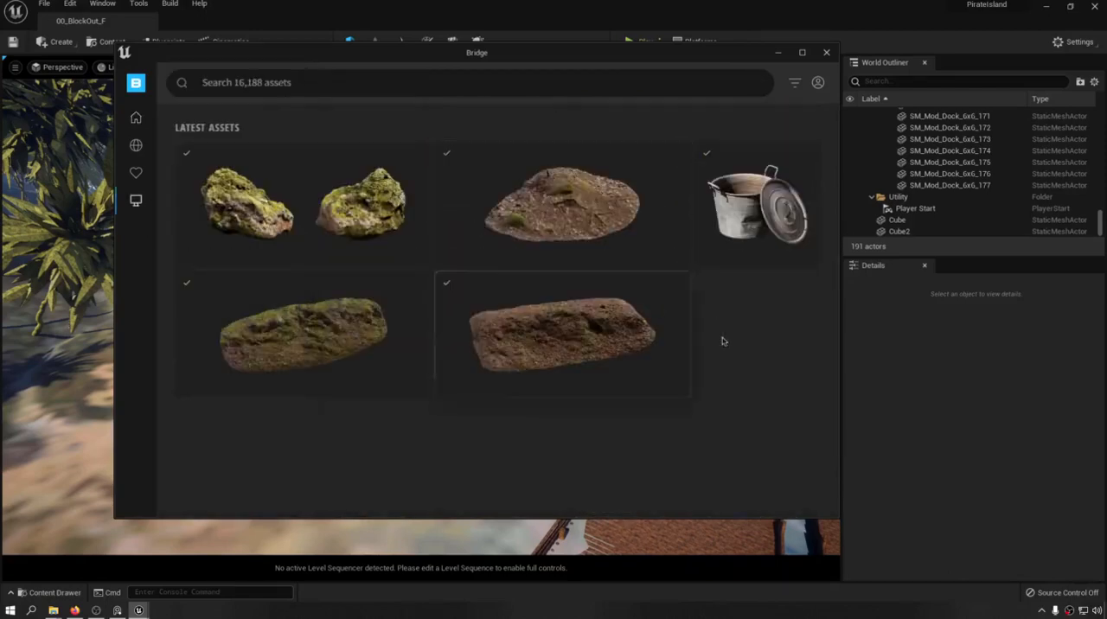
click(349, 237)
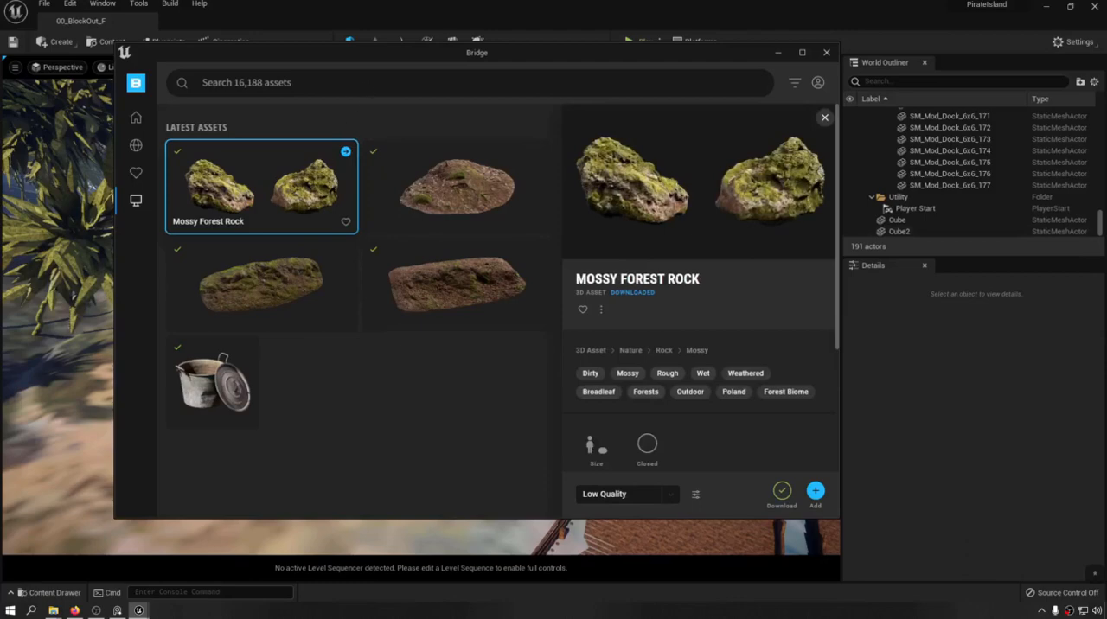
Close Bridge and look up the Bridge plugin in the Plugins browser to check whether it is enabled.
click(826, 53)
click(108, 42)
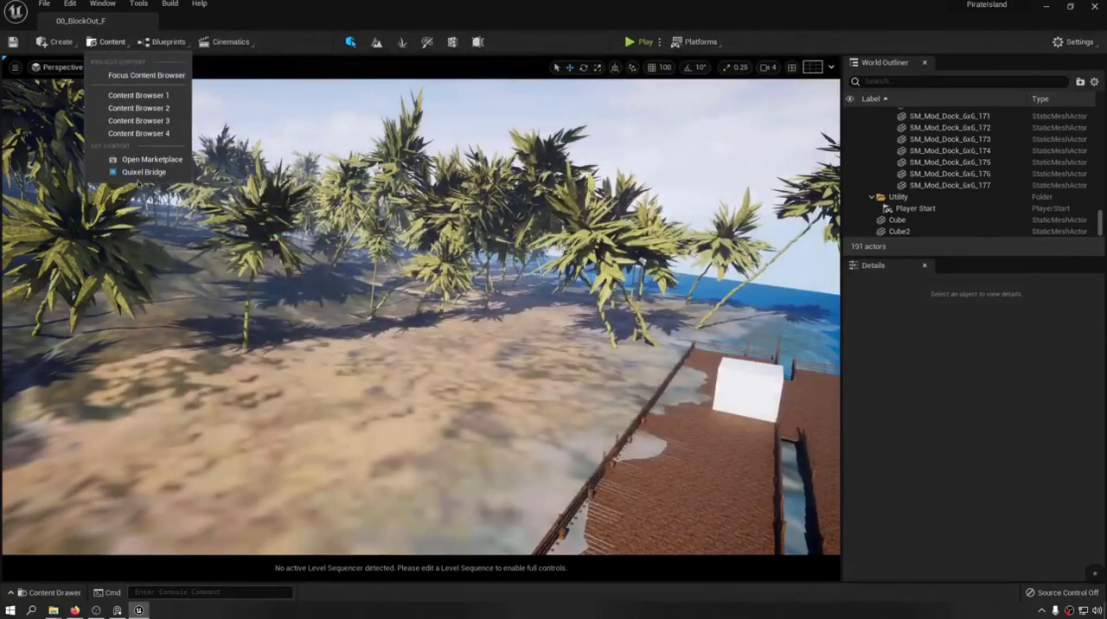
click(70, 4)
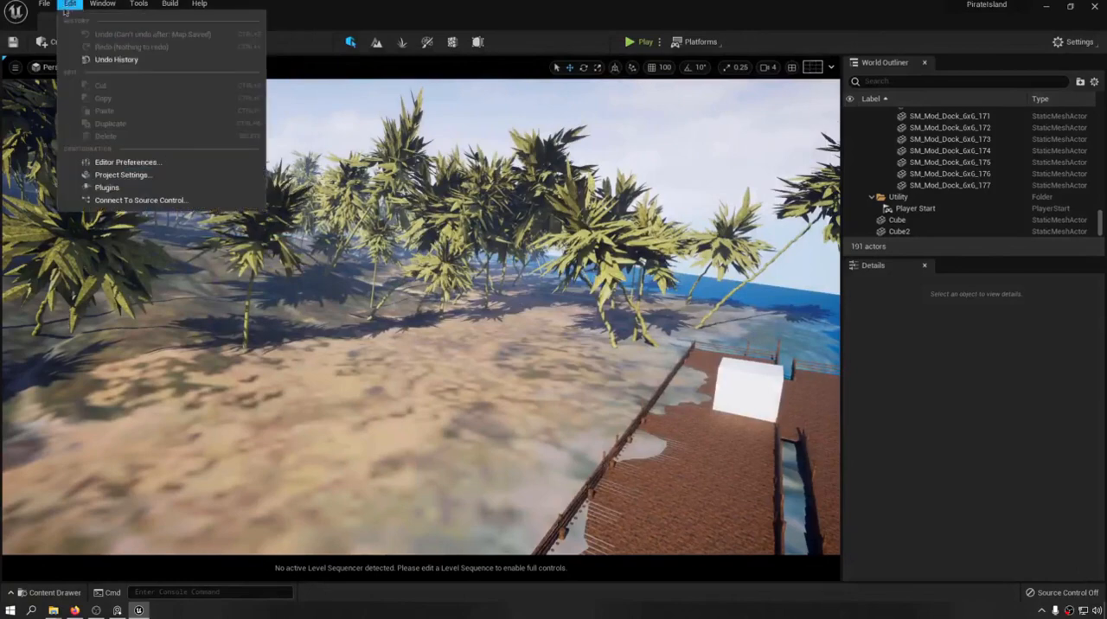
click(106, 187)
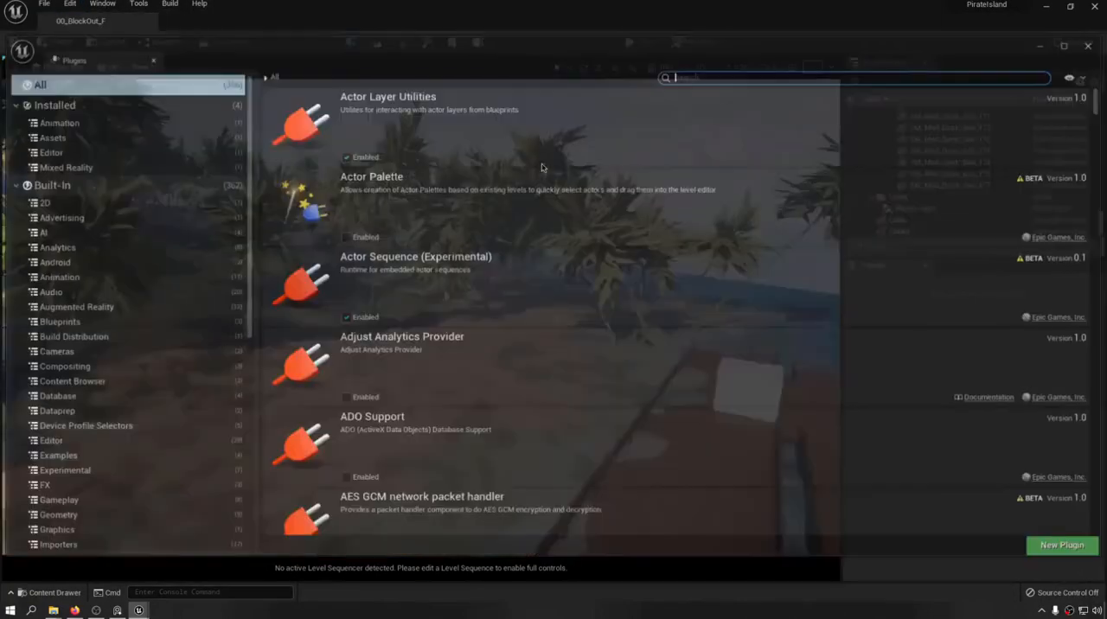
text(brid)
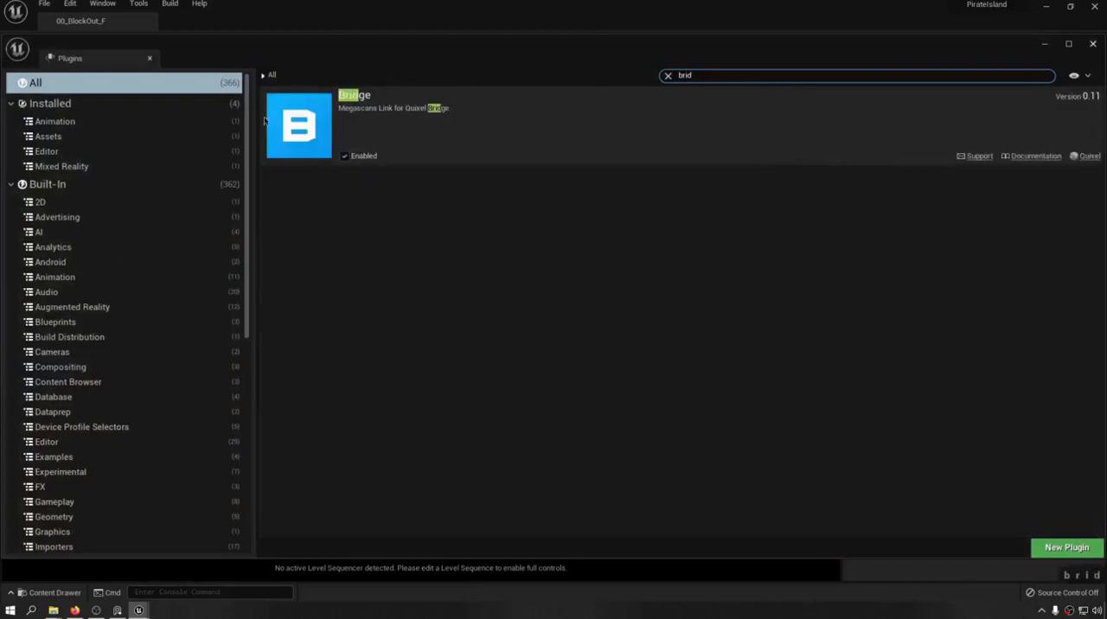
click(1093, 44)
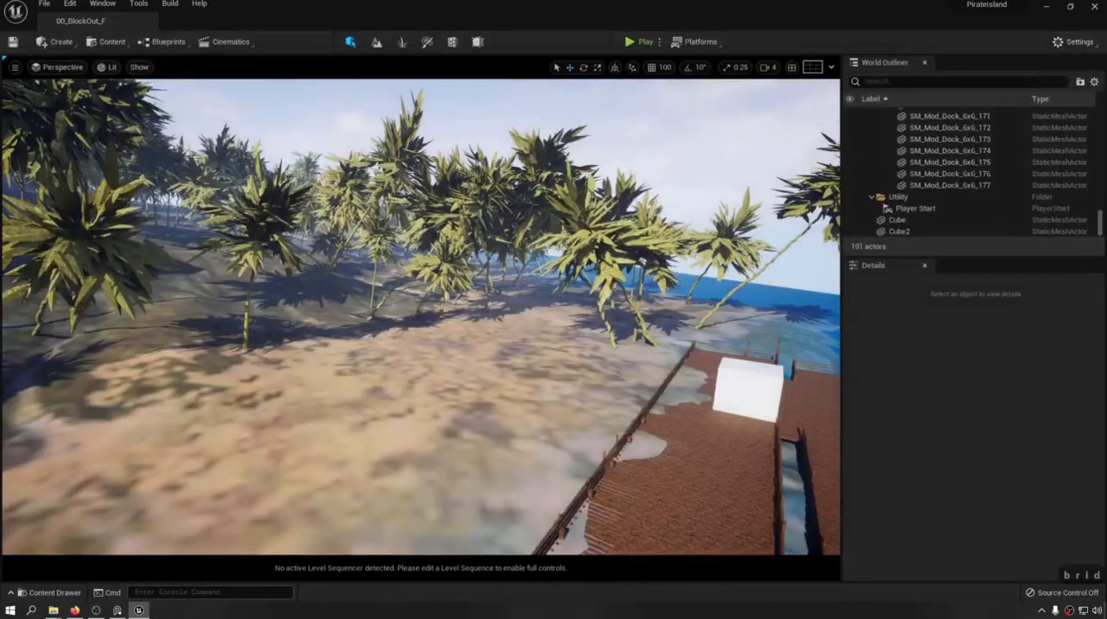
Reopen Quixel Bridge, widen and reposition its window, and show the locally downloaded assets.
click(113, 42)
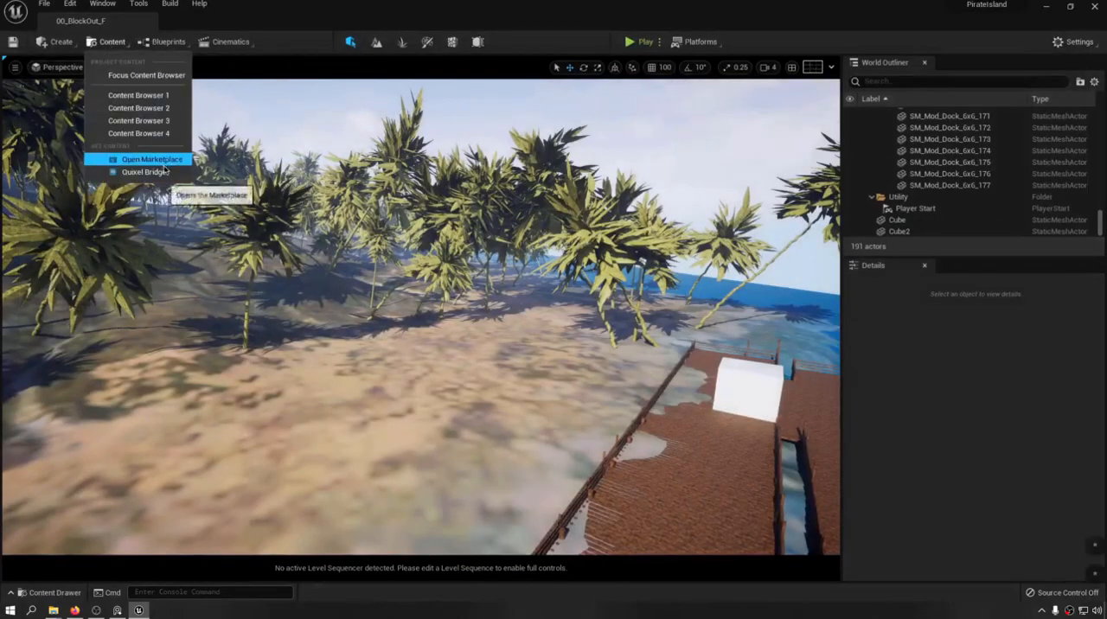
click(163, 171)
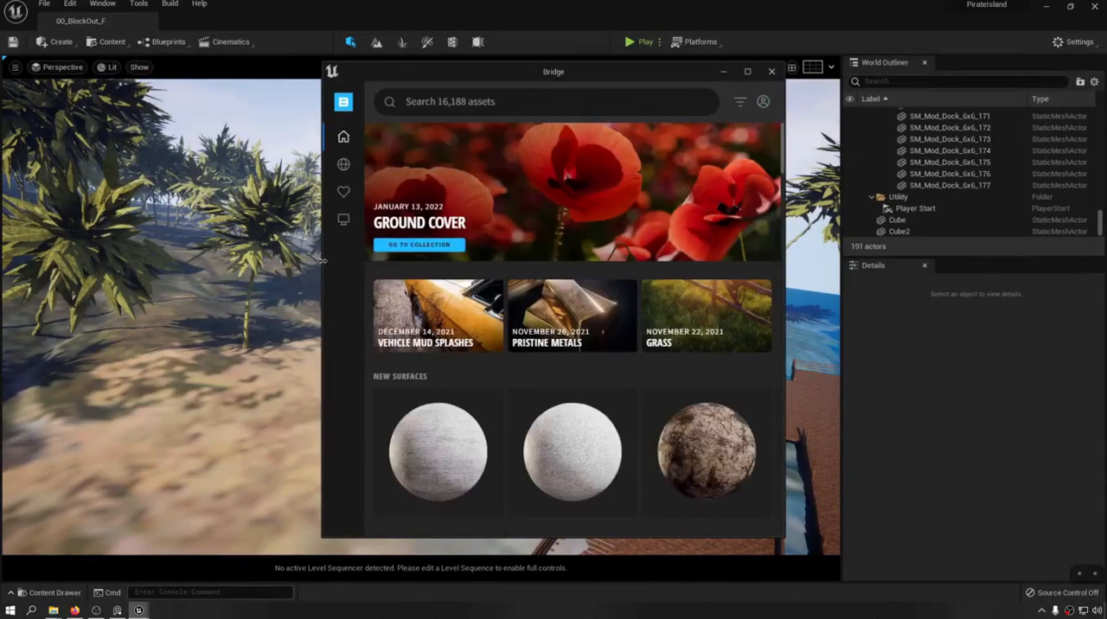
drag(315, 264, 128, 263)
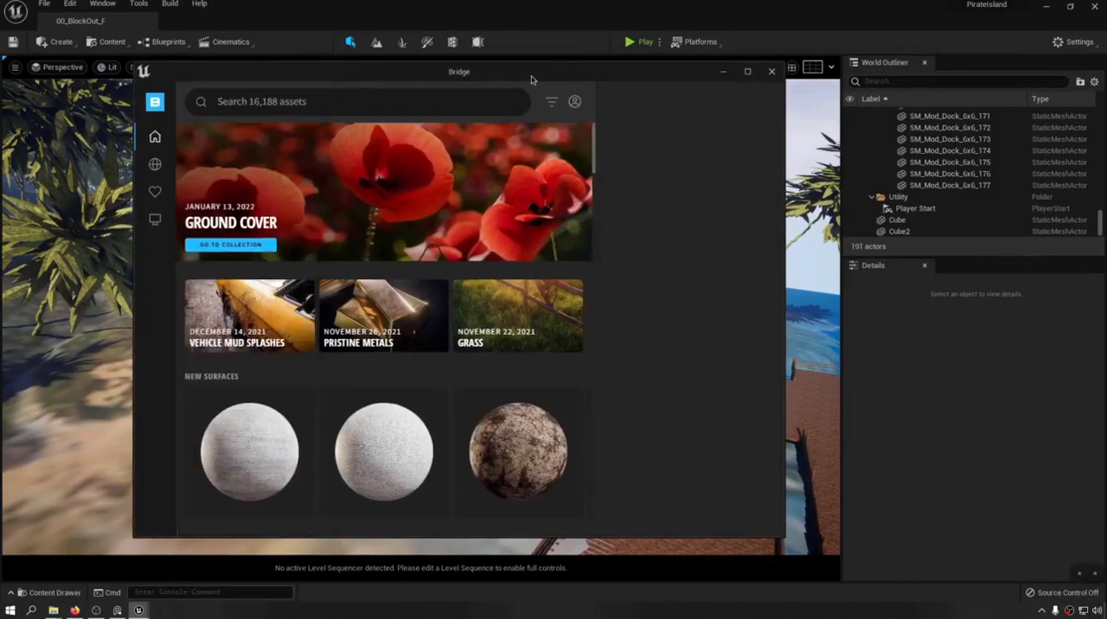
drag(531, 80, 502, 80)
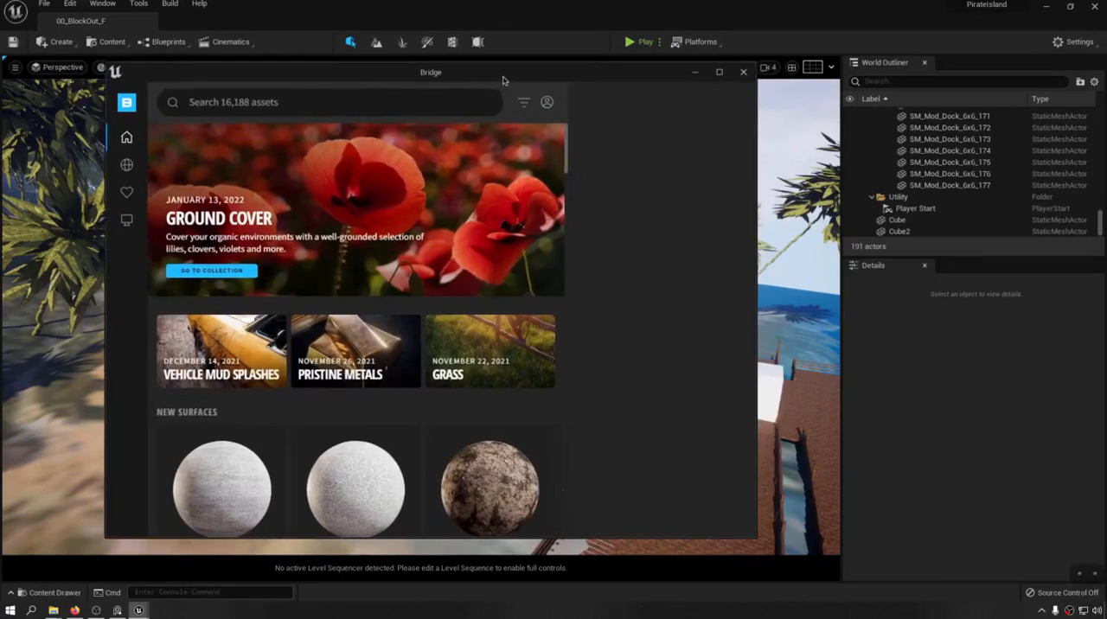
click(128, 223)
drag(375, 75, 657, 69)
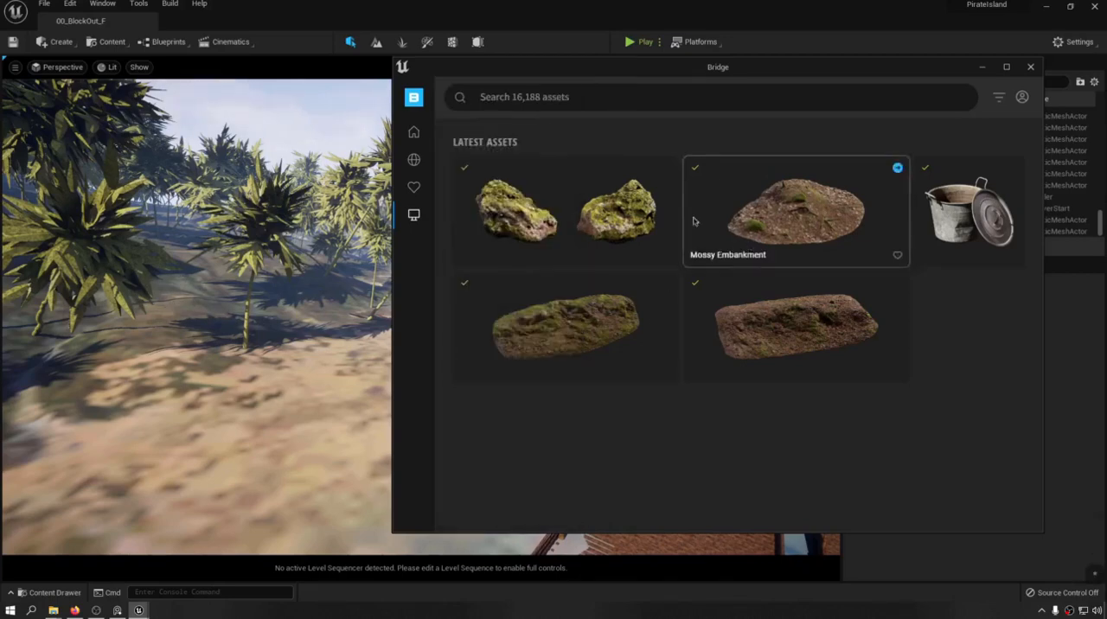
Add the downloaded Mossy Forest Rock and Mossy Embankment assets to the project and close Bridge.
click(567, 205)
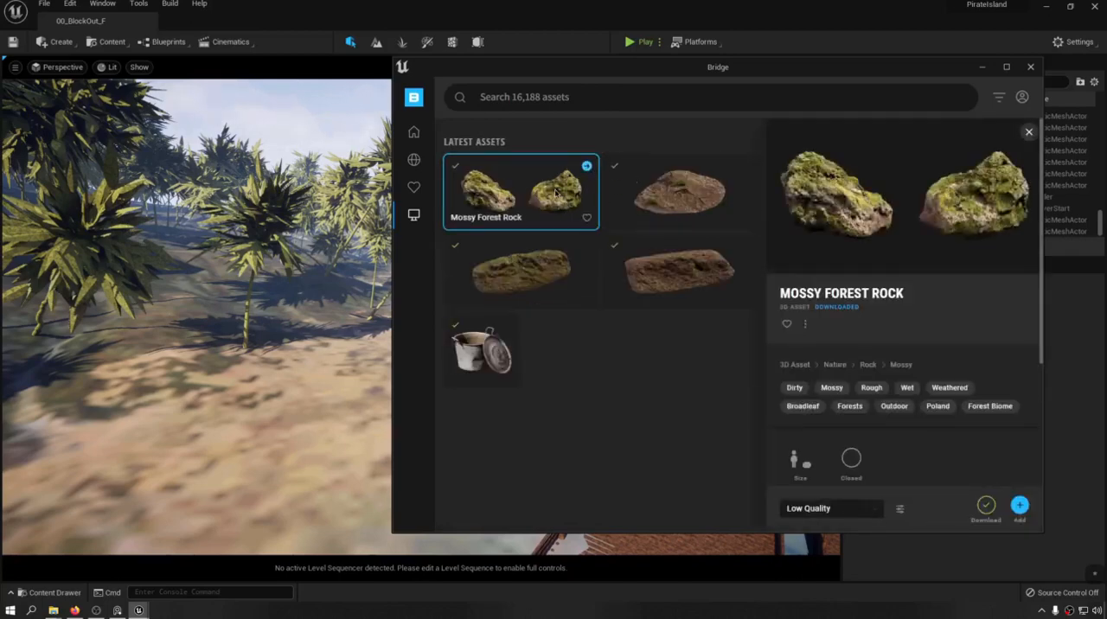
drag(504, 219, 183, 373)
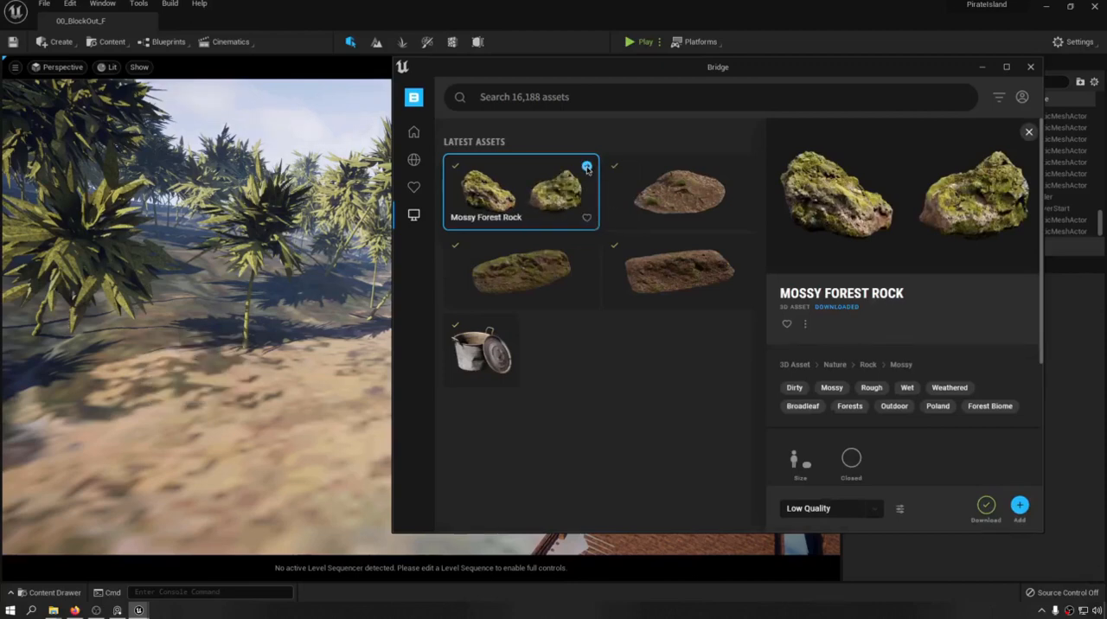
click(588, 167)
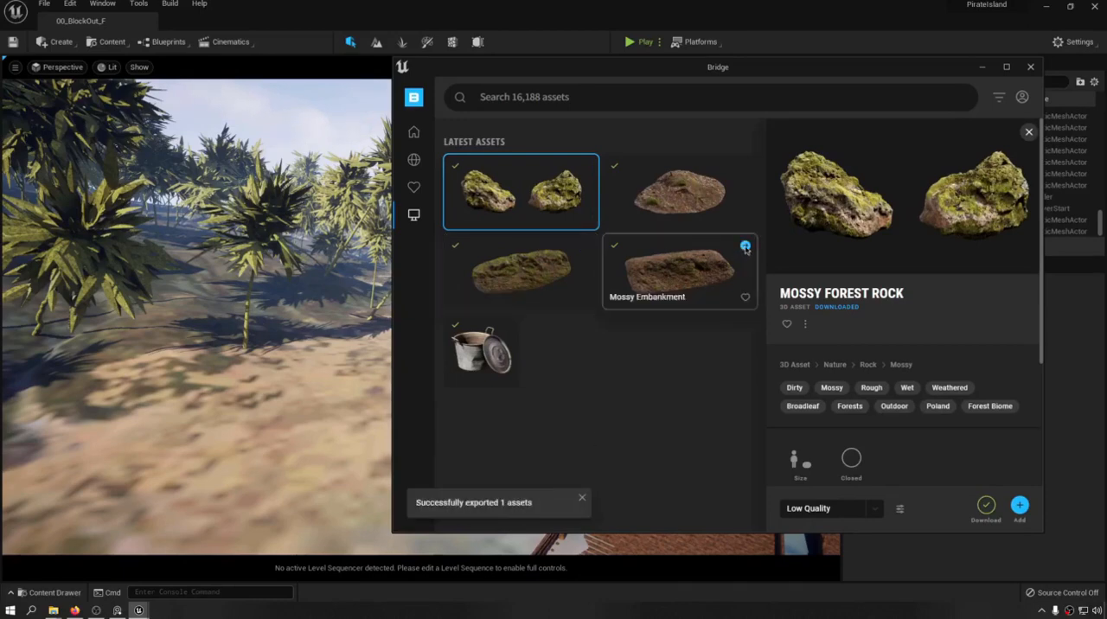
click(745, 165)
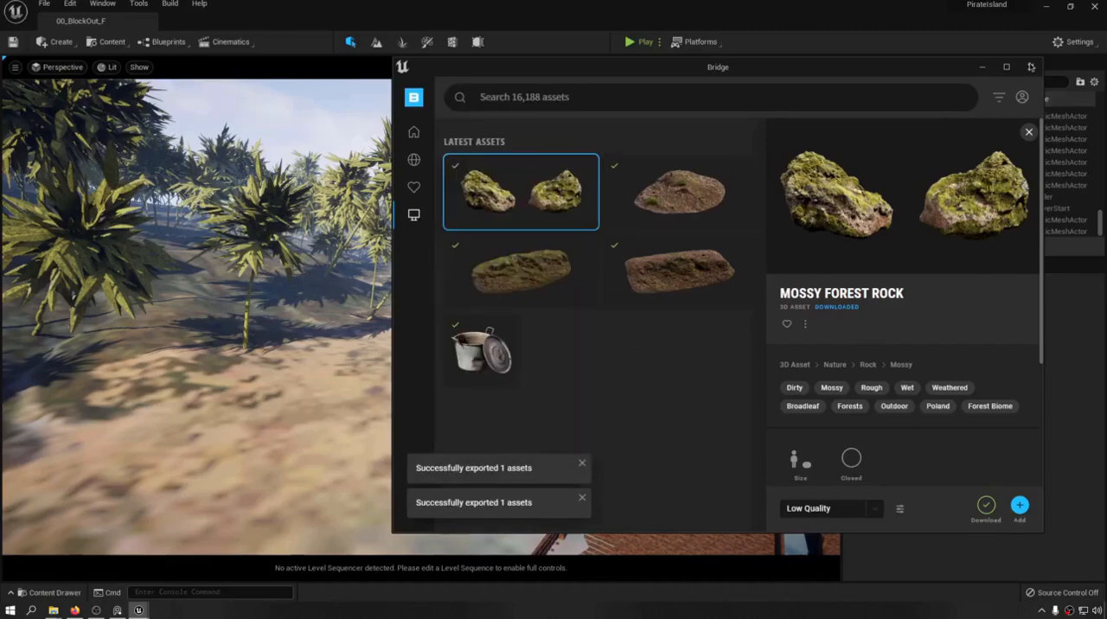
click(1030, 67)
Save everything and place the Mossy_Embankment_tkehde2da and Mossy_Embankment_tkhhdhefa meshes side by side on the sand.
key(ctrl+space)
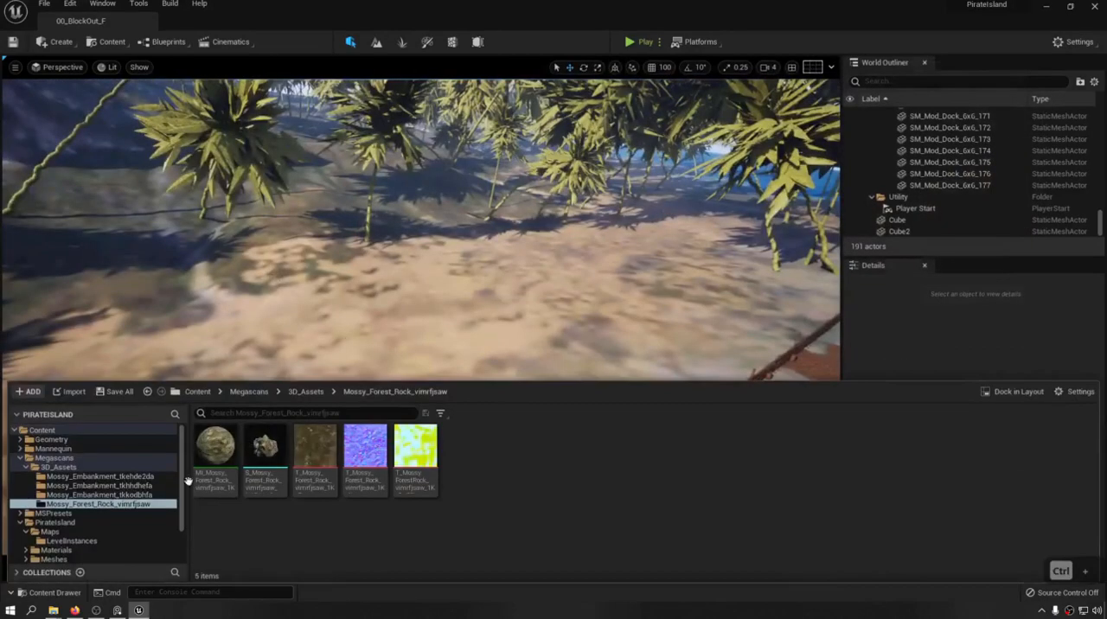
key(ctrl+shift+s)
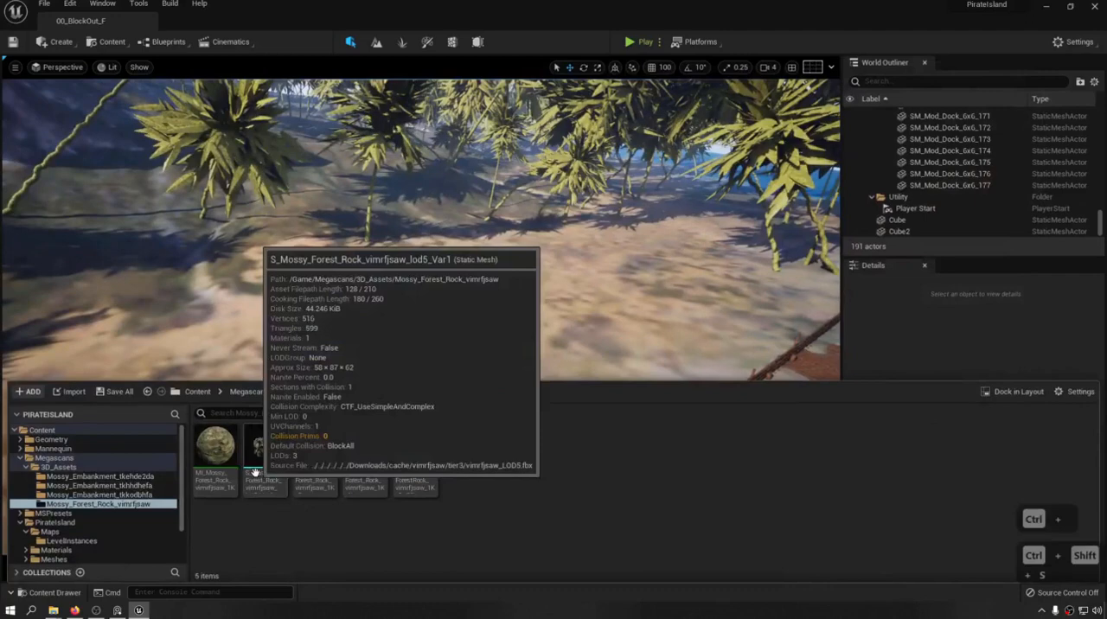
drag(266, 445, 270, 335)
key(ctrl+space)
click(99, 486)
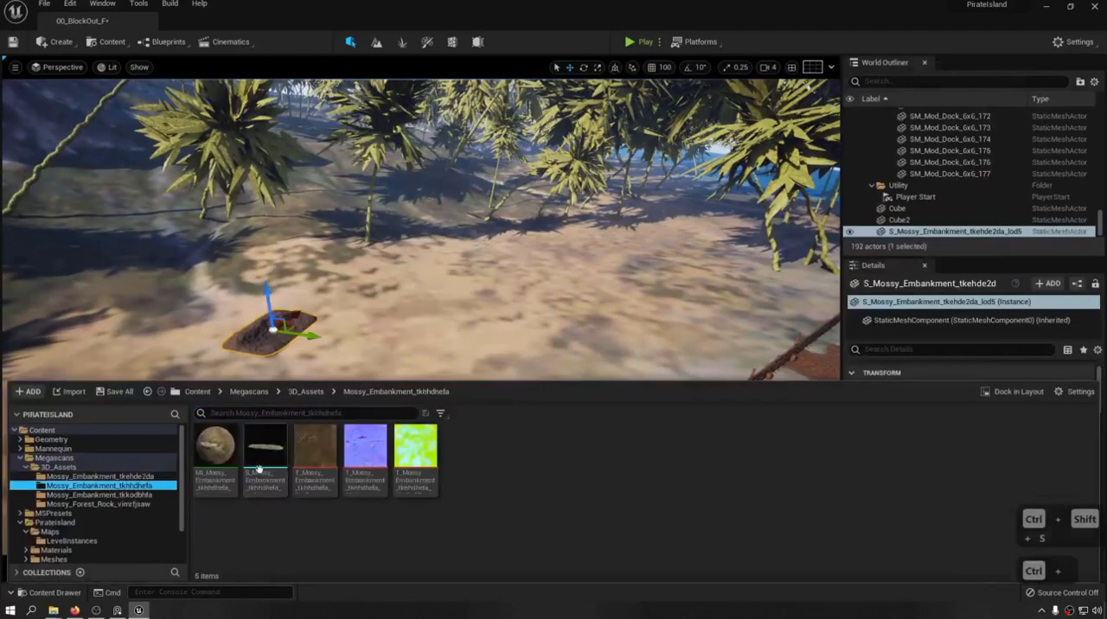
drag(265, 454, 321, 339)
Place the Mossy_Embankment_tkkodbhfa and Mossy_Forest_Rock_vimrfjsaw meshes beside the other embankments and save the level.
key(ctrl+space)
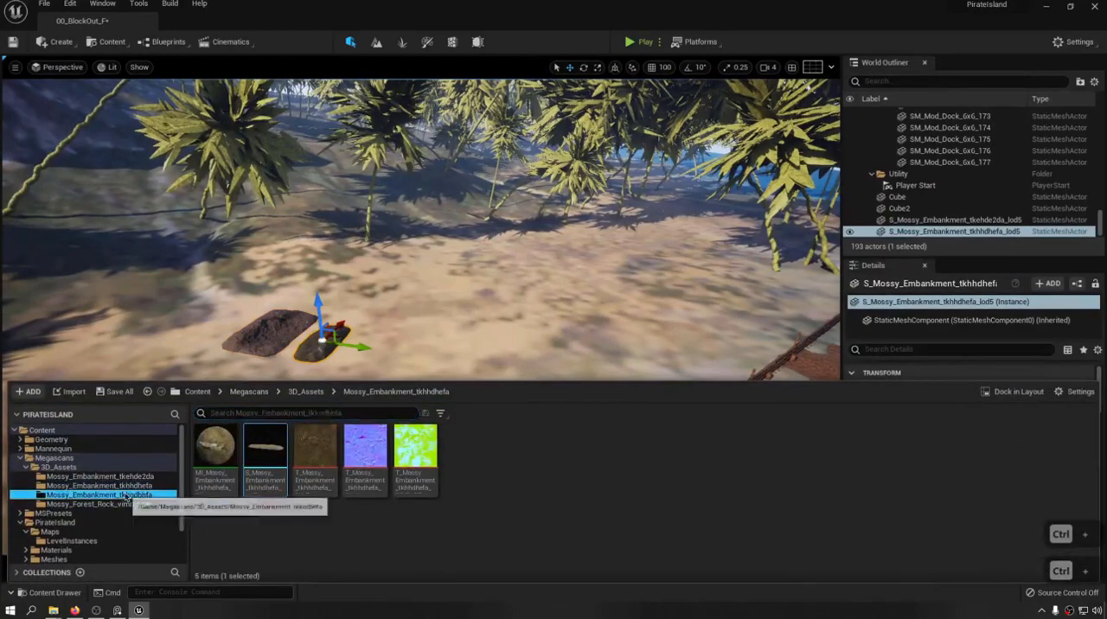
click(123, 496)
drag(263, 443, 368, 307)
key(ctrl+space)
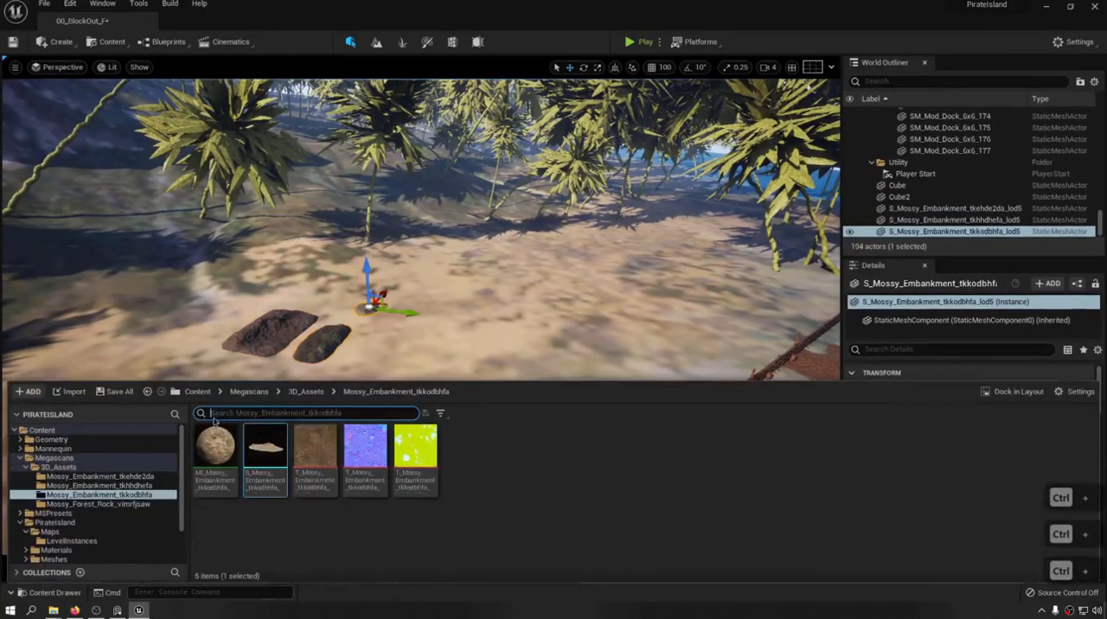
click(121, 505)
drag(266, 446, 342, 312)
key(w)
right_drag(342, 312, 320, 308)
key(d)
key(w)
key(w)
key(d)
key(e)
key(a)
key(ctrl+s)
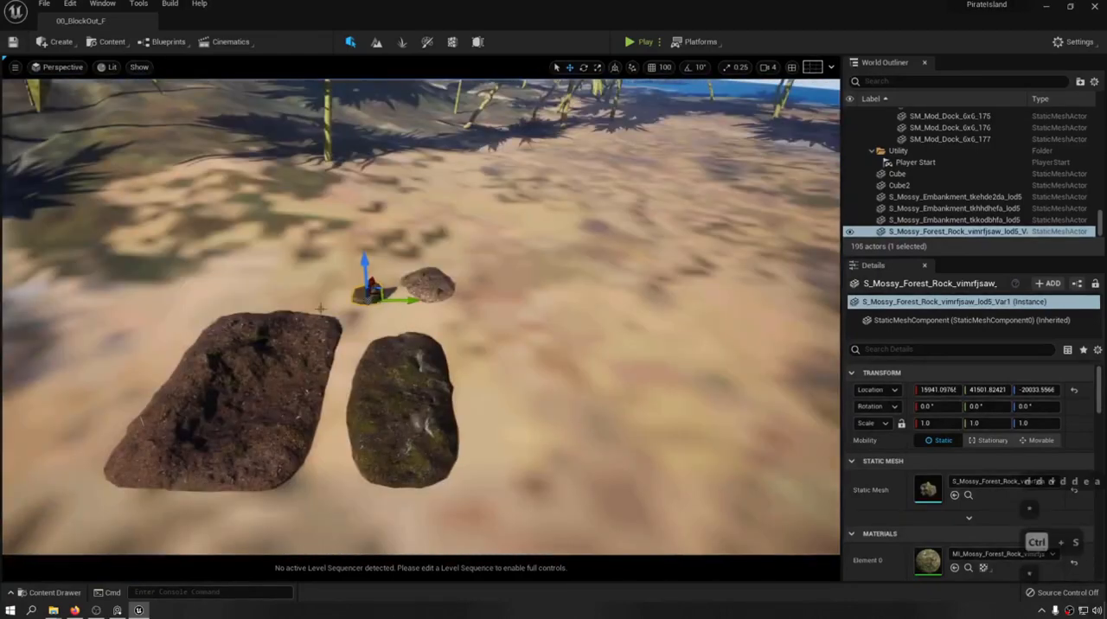
Enable Nanite on the large tkehde2da embankment's static mesh, apply the changes and close the mesh editor.
click(297, 378)
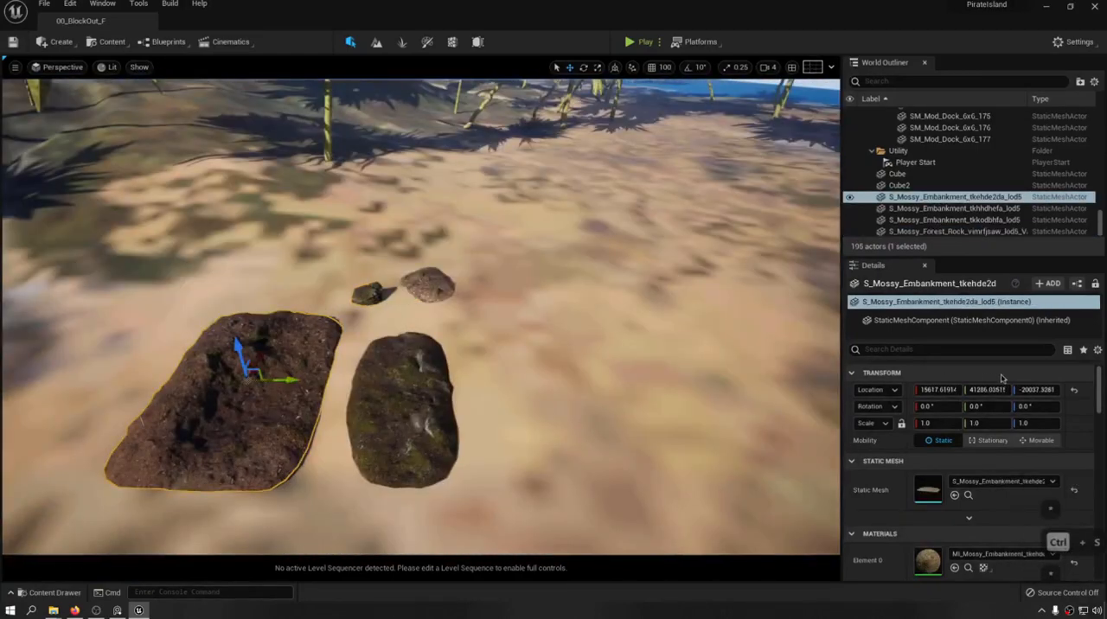
double_click(927, 489)
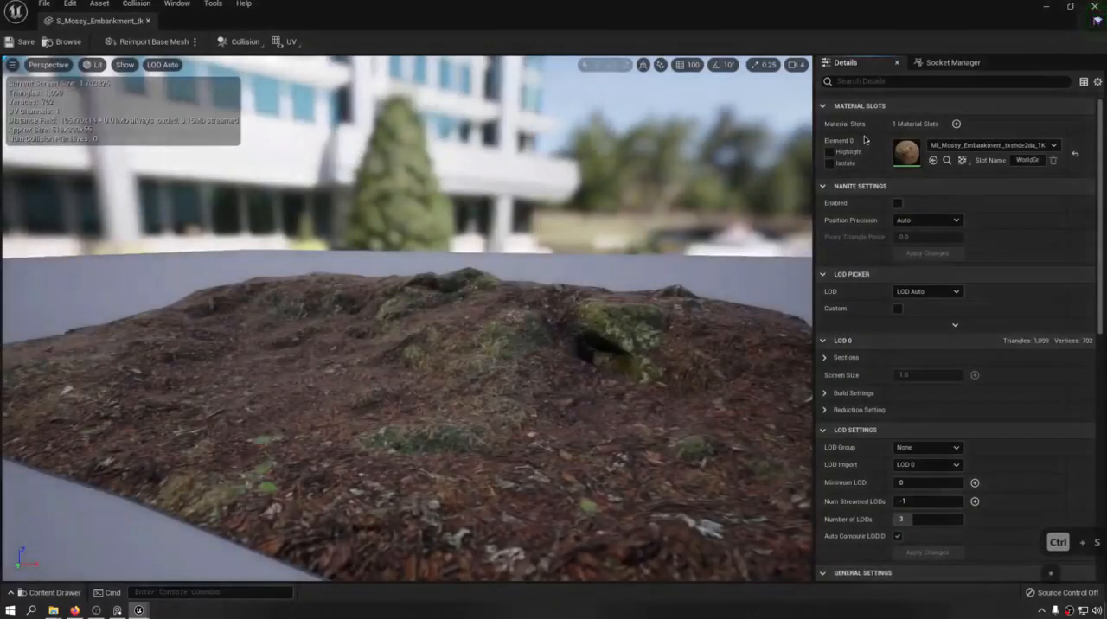
click(898, 202)
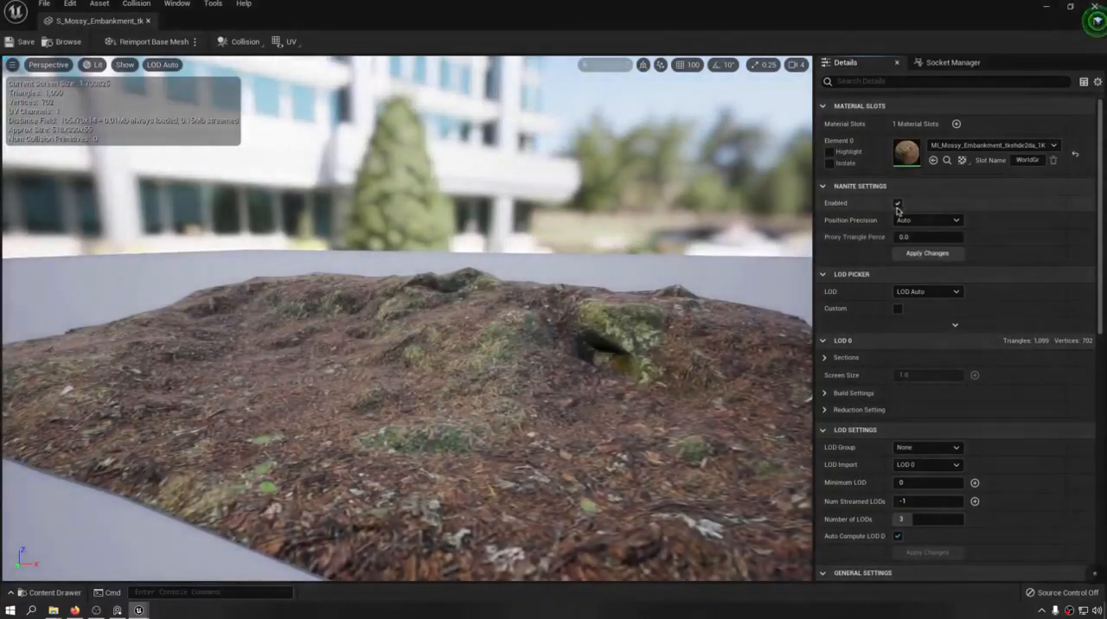
click(928, 255)
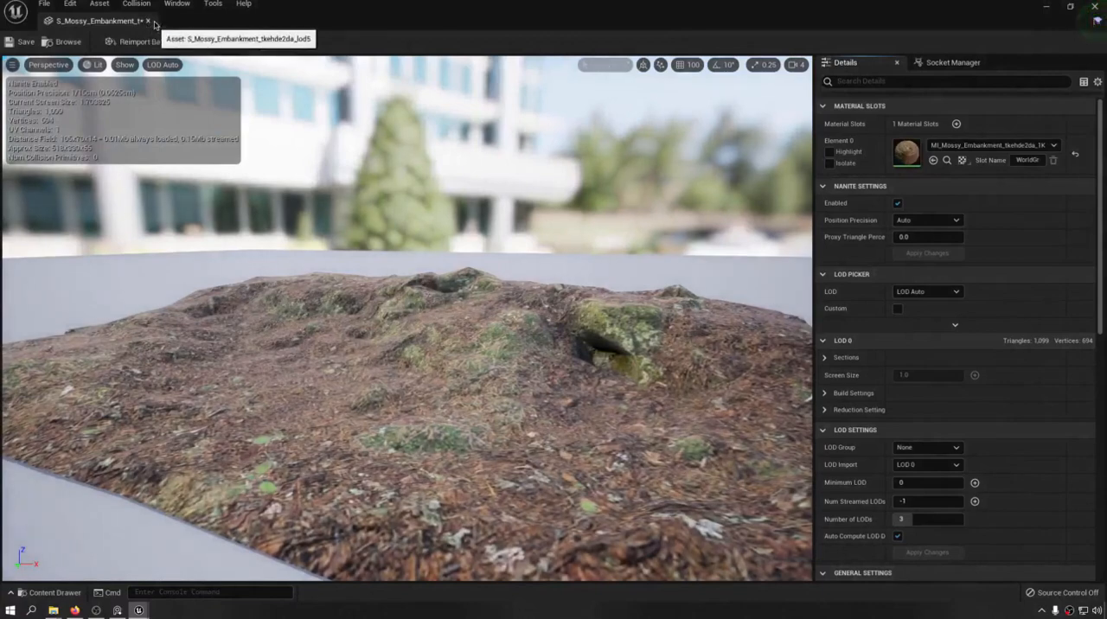
click(147, 21)
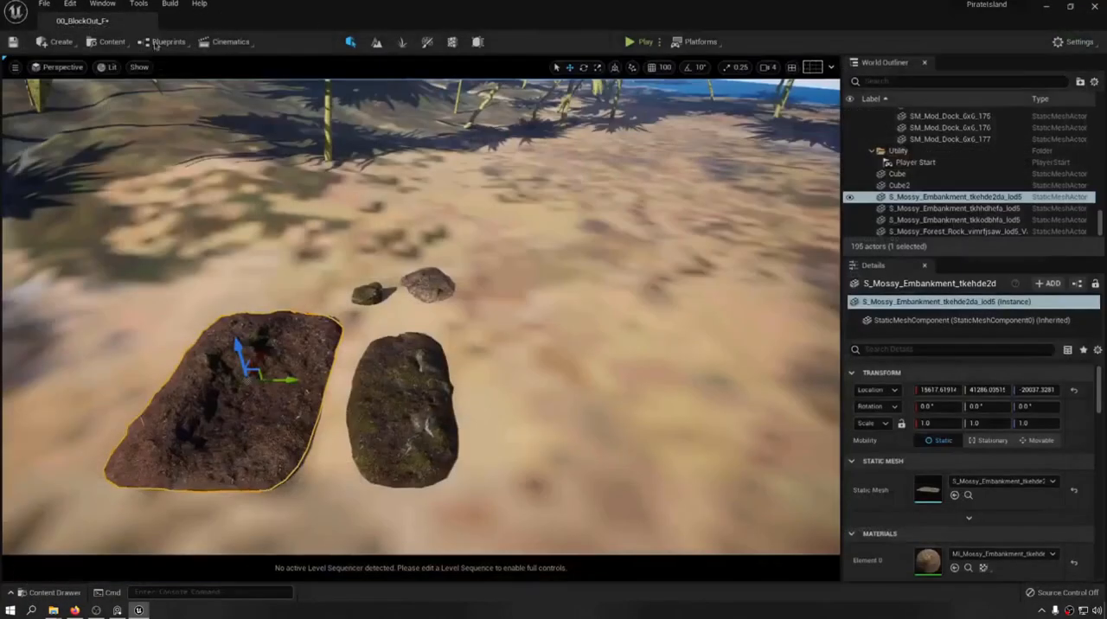
Switch the viewport to the Nanite Overview visualization and frame the selected embankment.
click(107, 67)
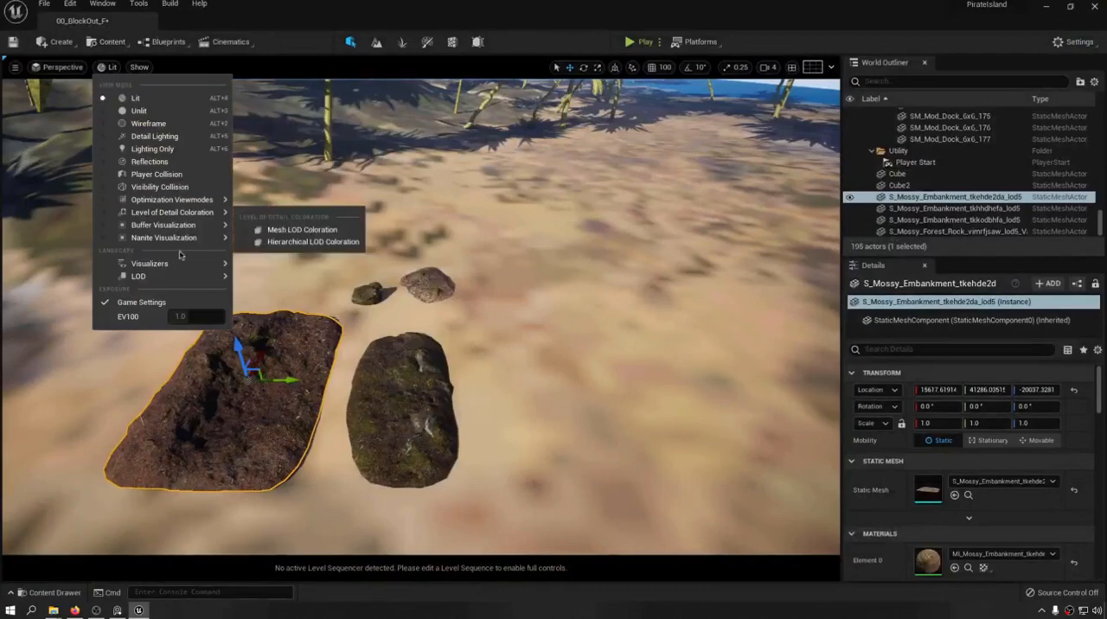
mouse_move(187, 239)
click(269, 254)
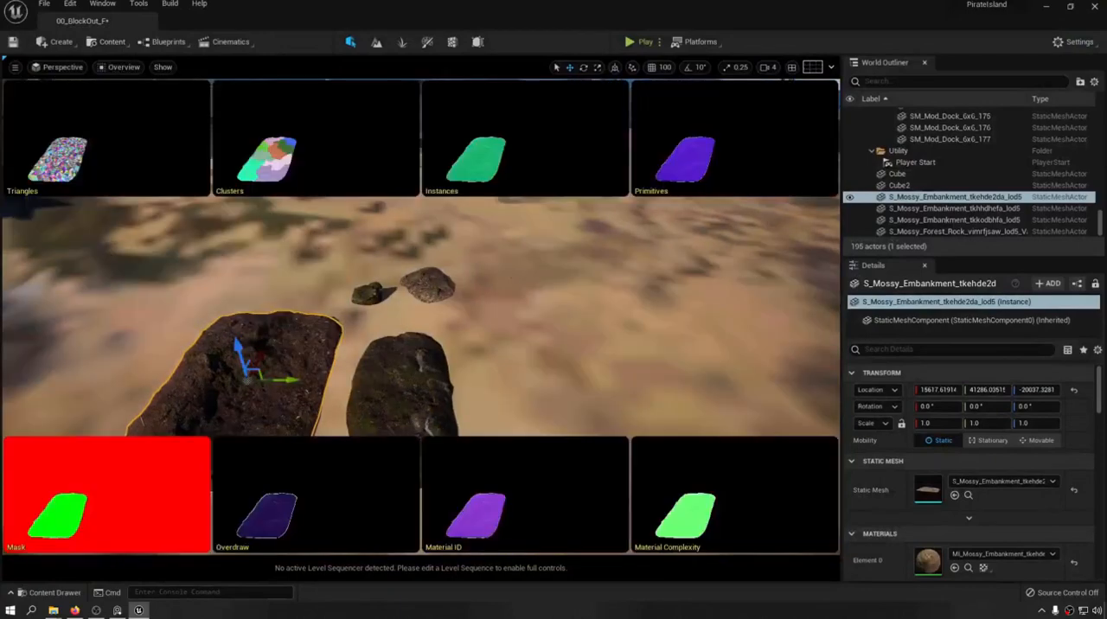
key(f)
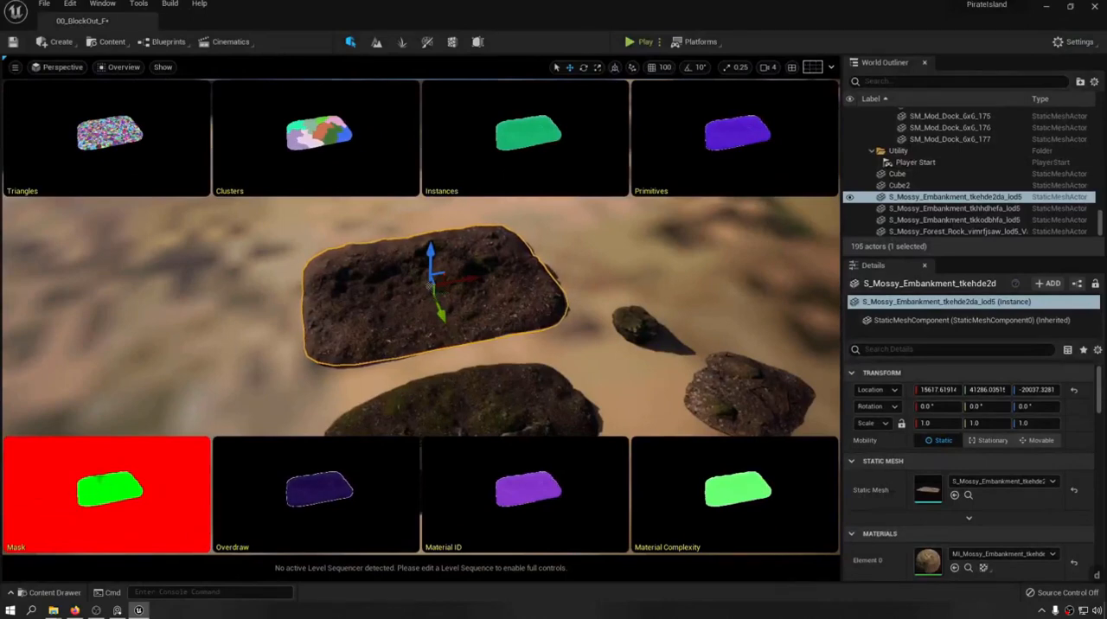
Duplicate the mossy embankment behind the original to compare both in the Nanite visualization, and delete the copy.
key(s)
right_drag(235, 330, 527, 324)
key(a)
key(w)
key(d)
key(f)
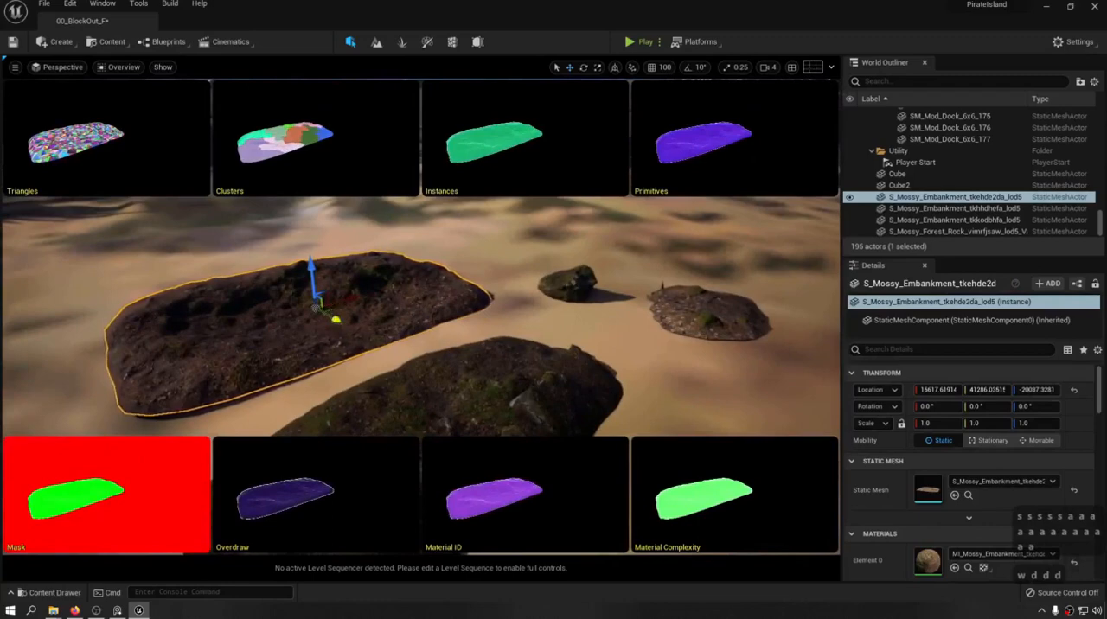
alt+drag(313, 289, 230, 179)
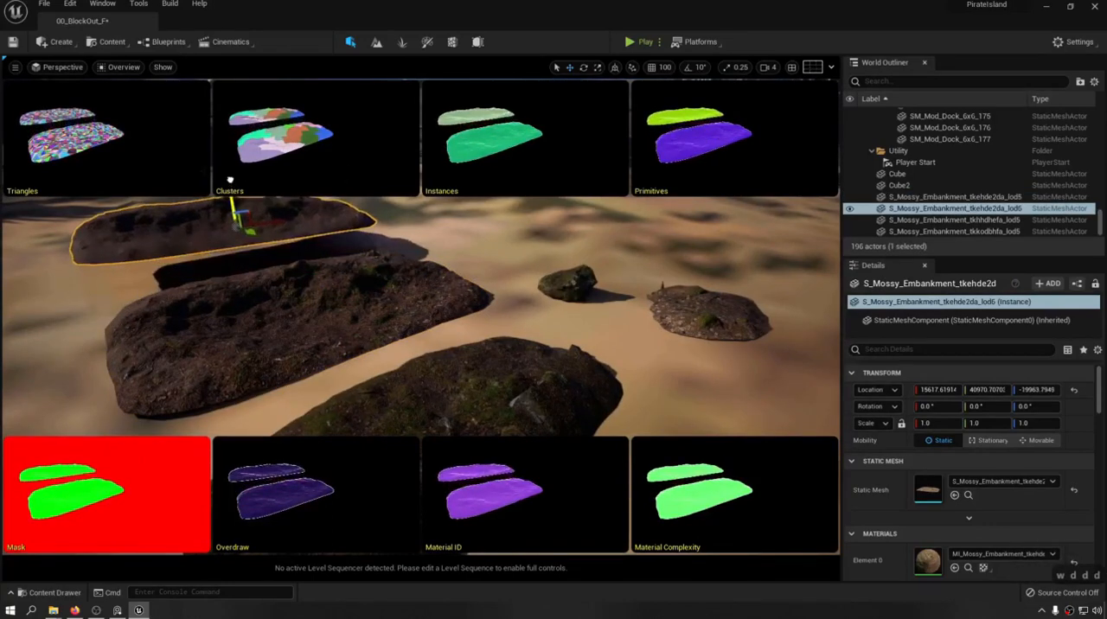
key(Delete)
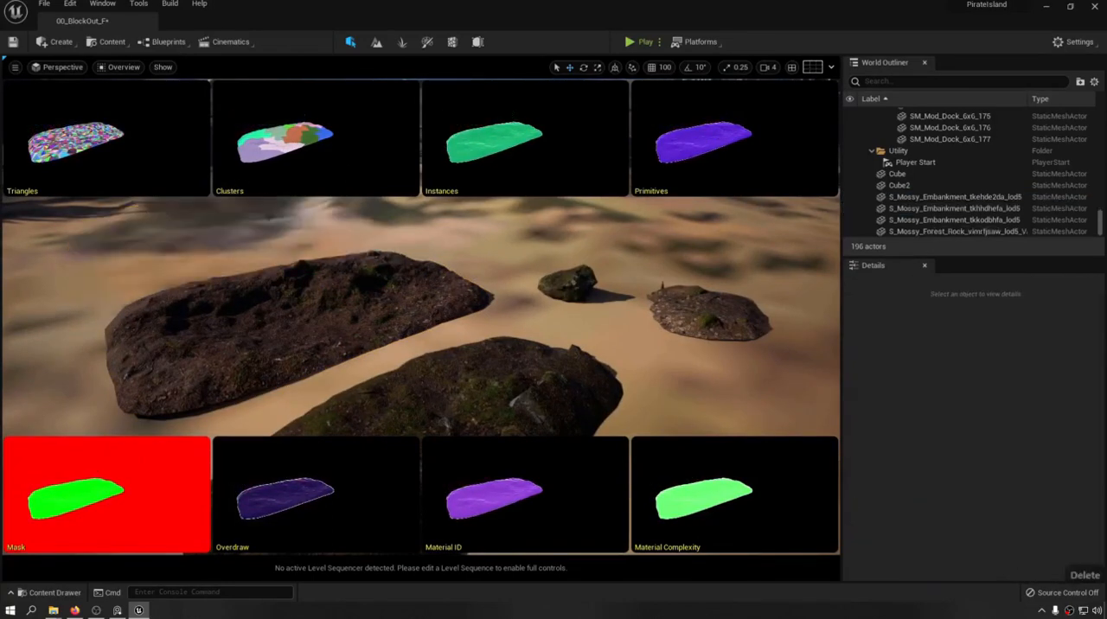
Enable Nanite on the Mossy_Embankment_tkhhdhefa static mesh directly from its asset in the content folder.
click(471, 393)
key(ctrl+space)
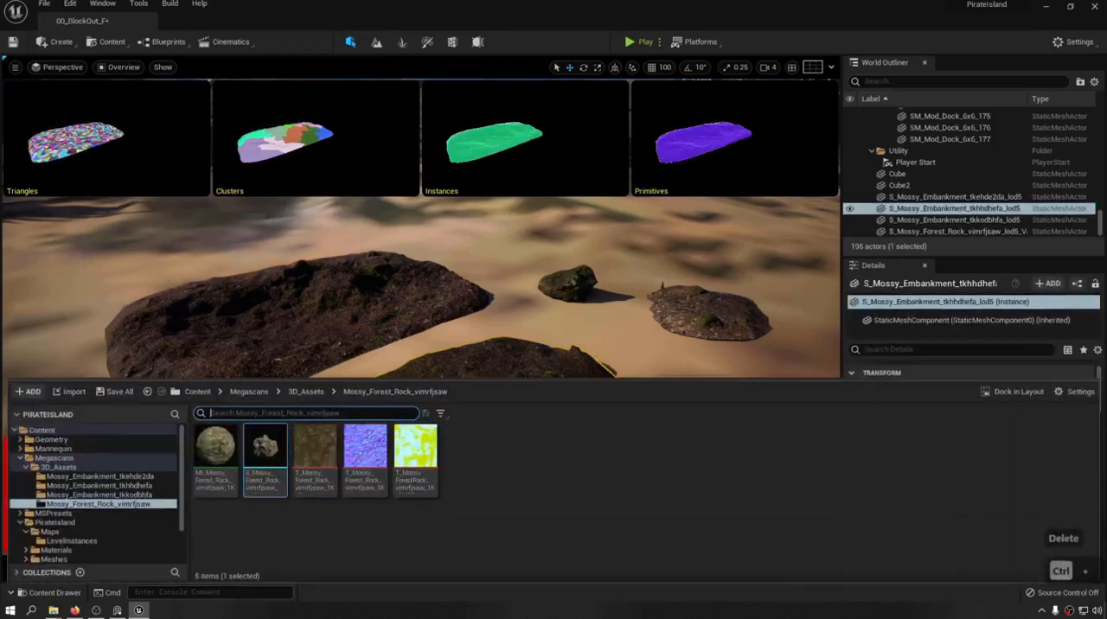
click(111, 477)
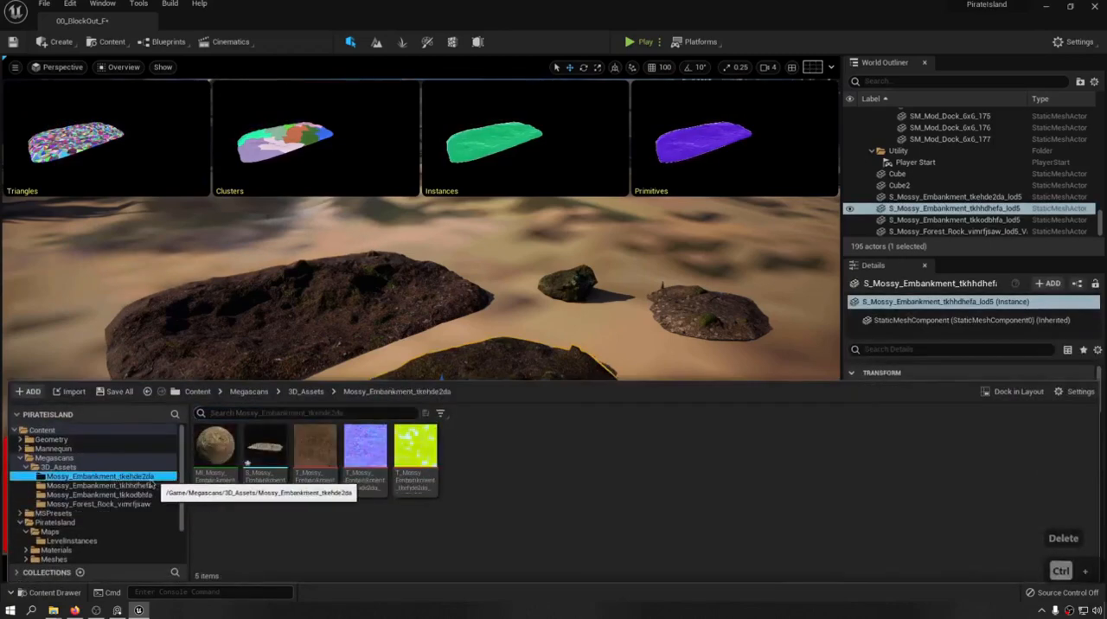
click(113, 485)
right_click(254, 448)
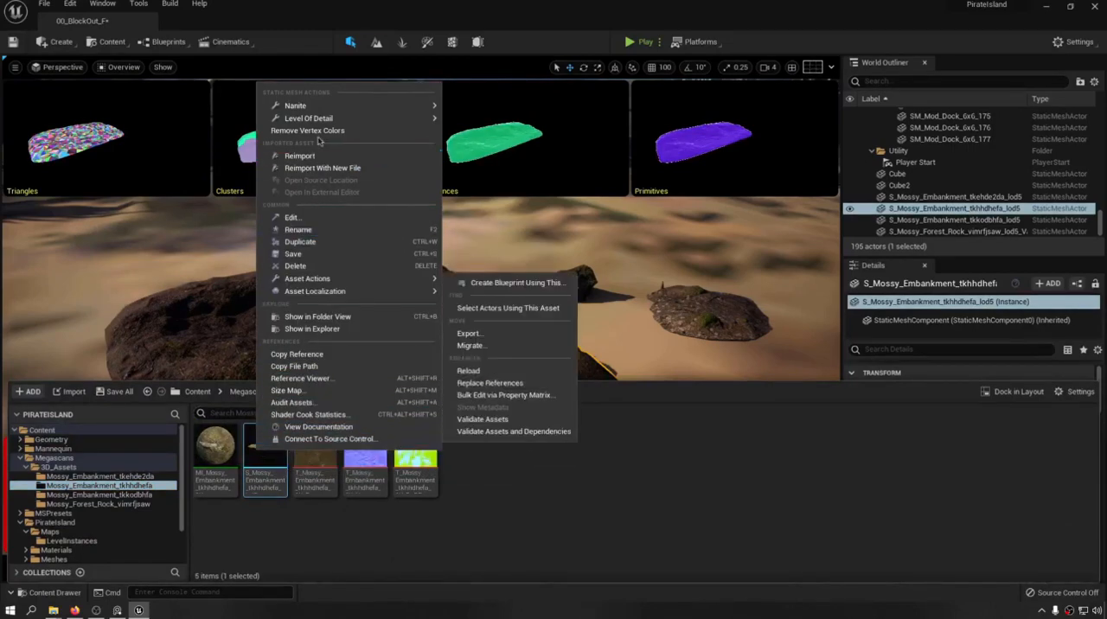
mouse_move(407, 105)
click(466, 113)
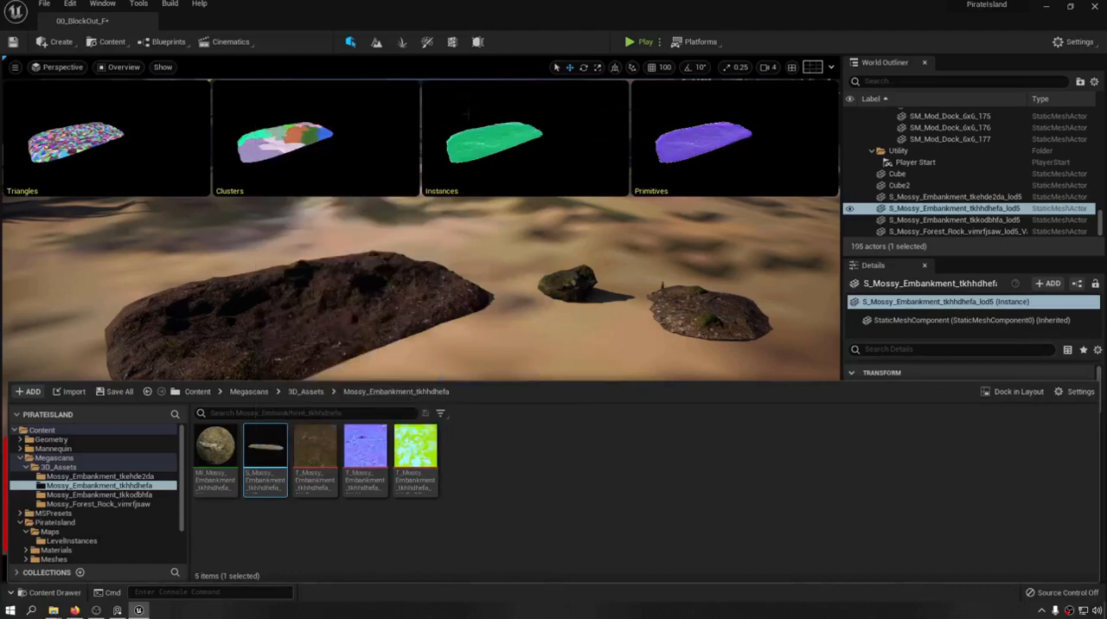
Enable Nanite on the Mossy_Embankment_tkkodbhfa static mesh directly from its asset in the content folder.
mouse_move(278, 465)
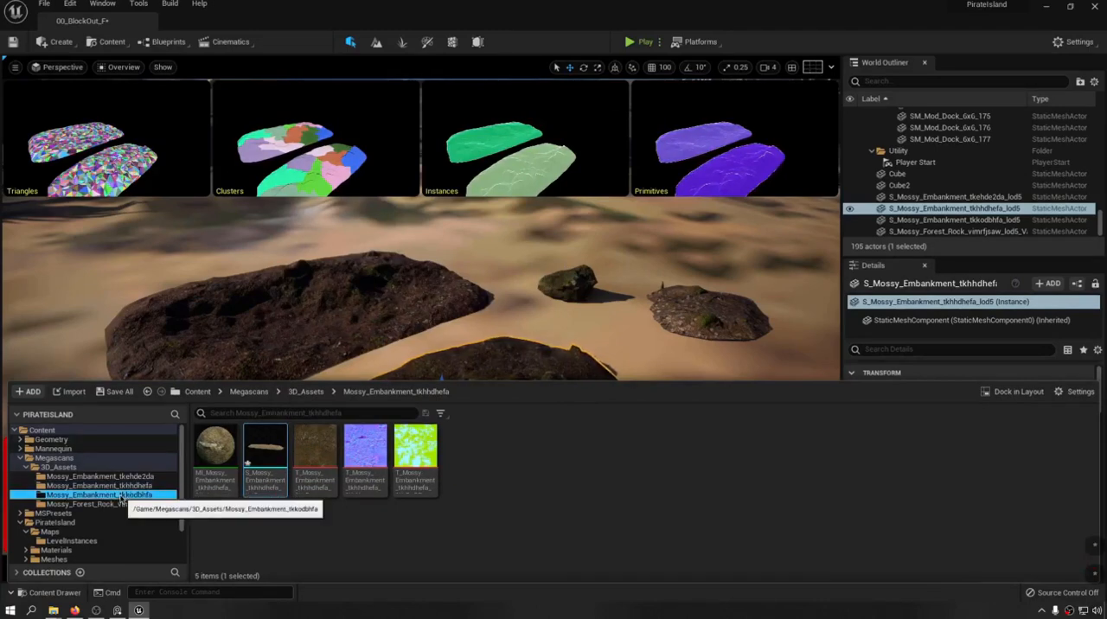
click(97, 494)
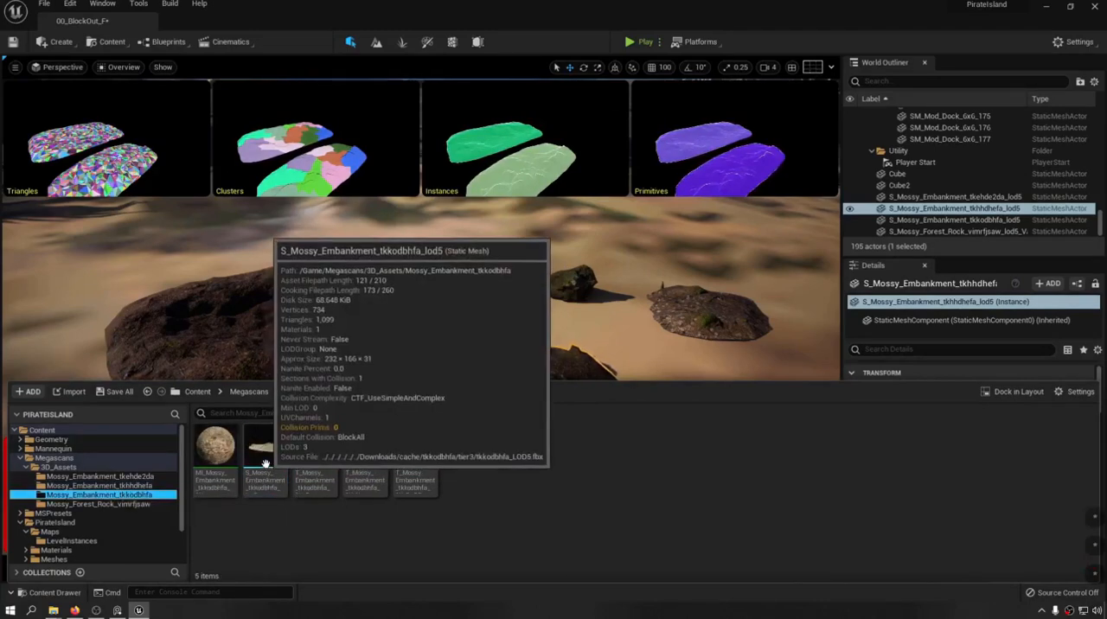
right_click(265, 464)
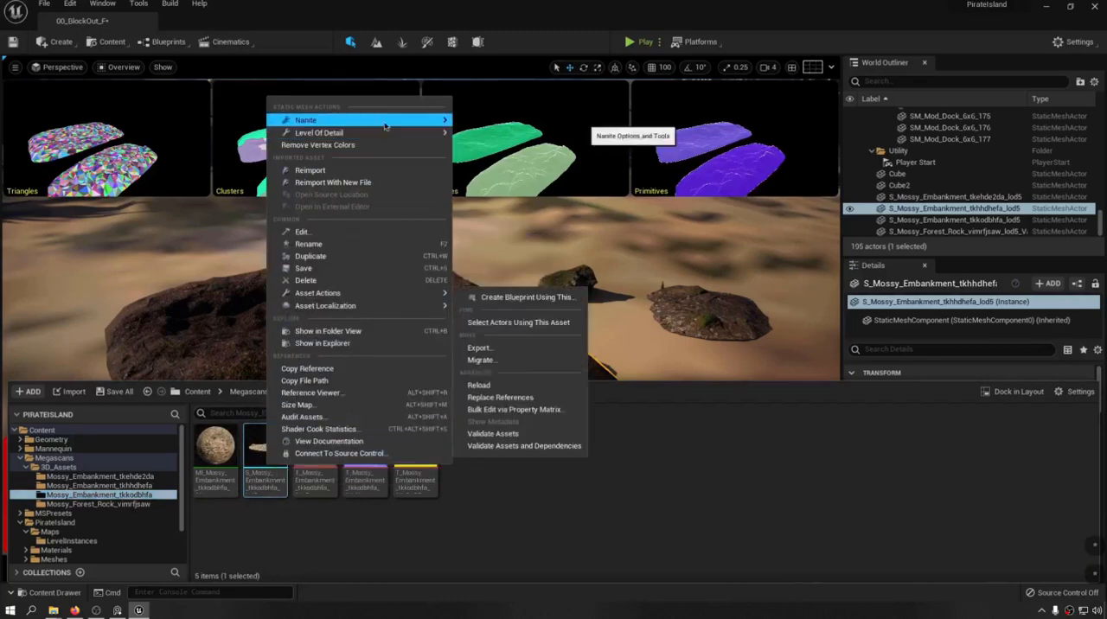
mouse_move(386, 124)
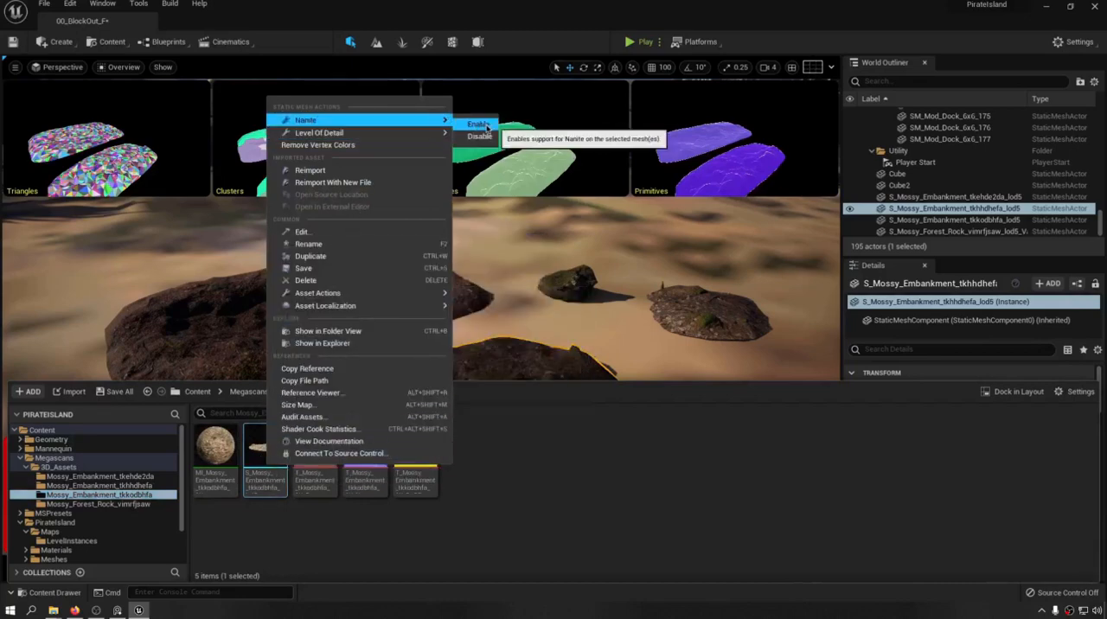
click(477, 124)
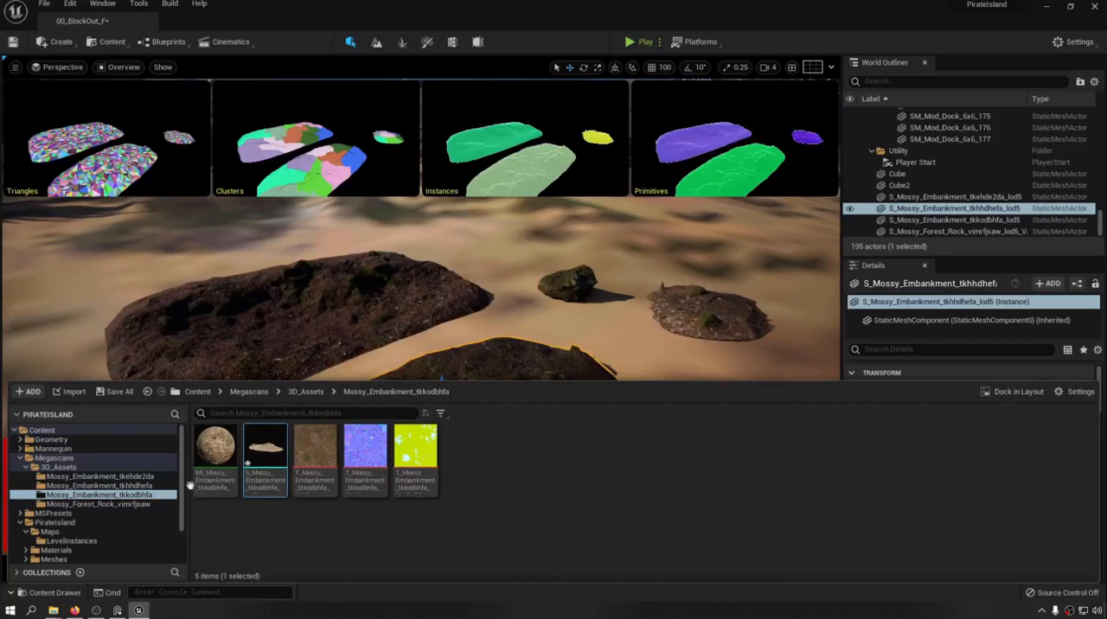
Enable Nanite on the Mossy_Forest_Rock_vimrfjsaw static mesh directly from its asset in the content folder.
click(98, 504)
right_click(265, 450)
mouse_move(375, 137)
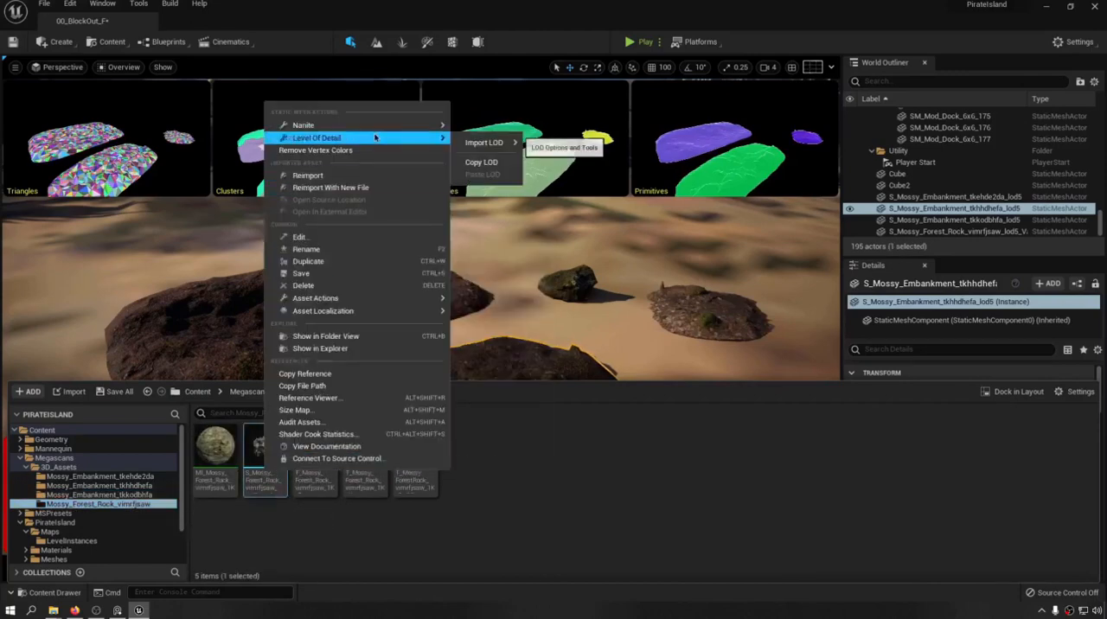
click(481, 127)
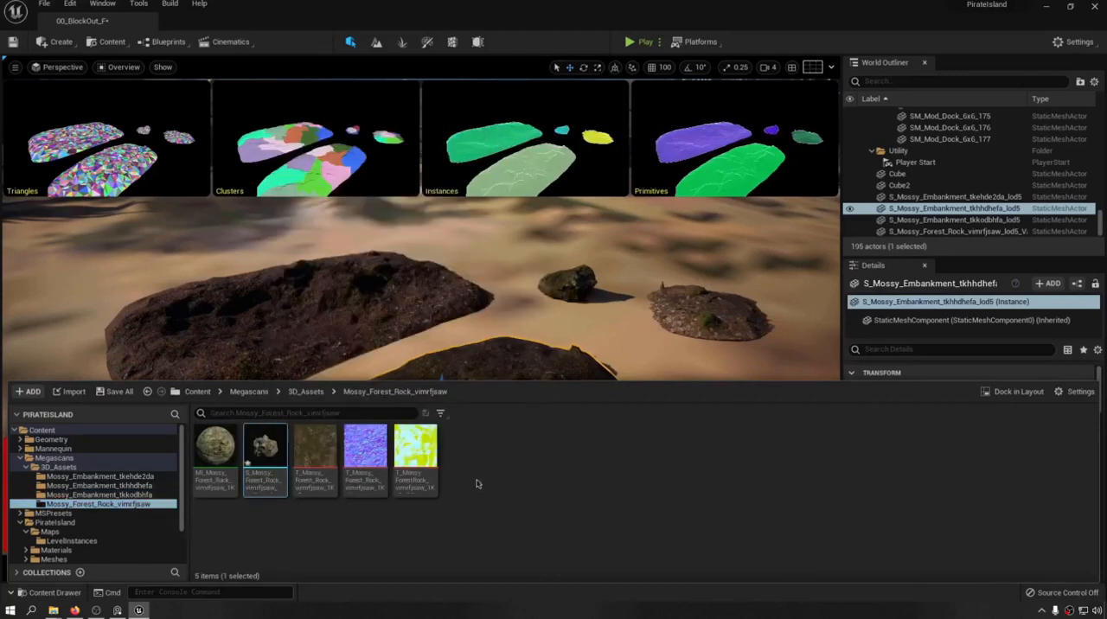
Save the level and switch the viewport from the Nanite Overview back to the Lit view mode.
right_drag(481, 345, 476, 389)
key(s)
key(a)
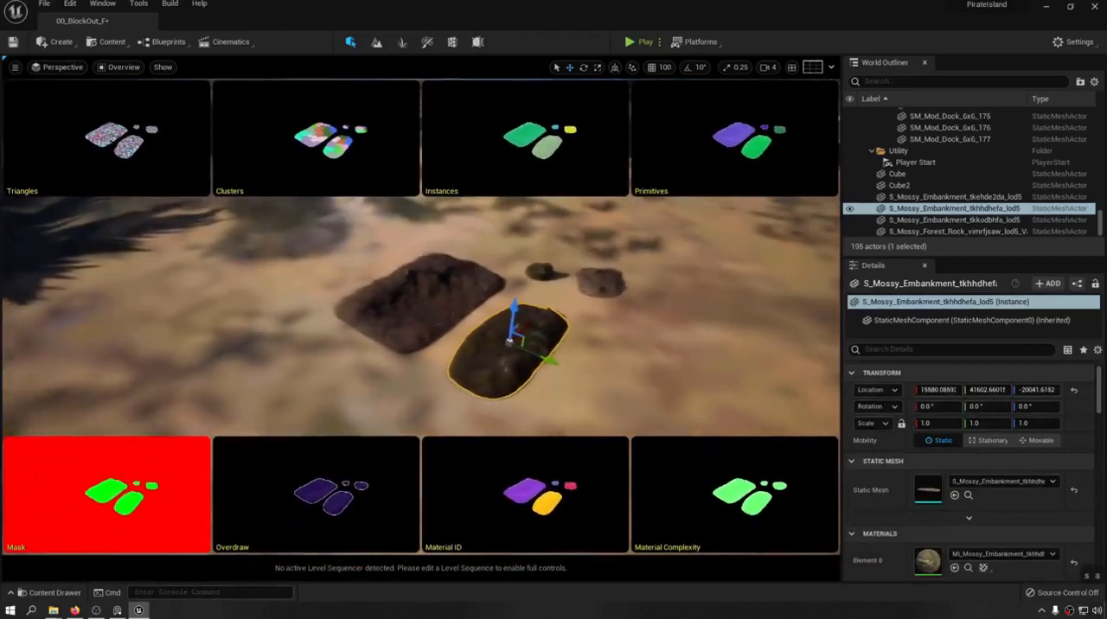
key(ctrl+s)
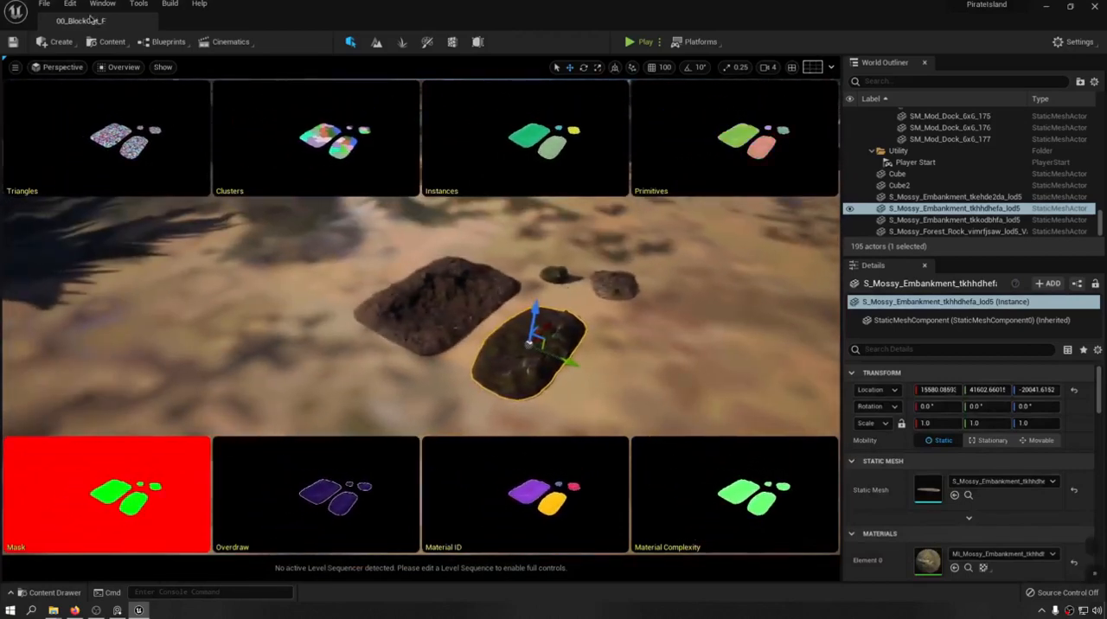
click(129, 74)
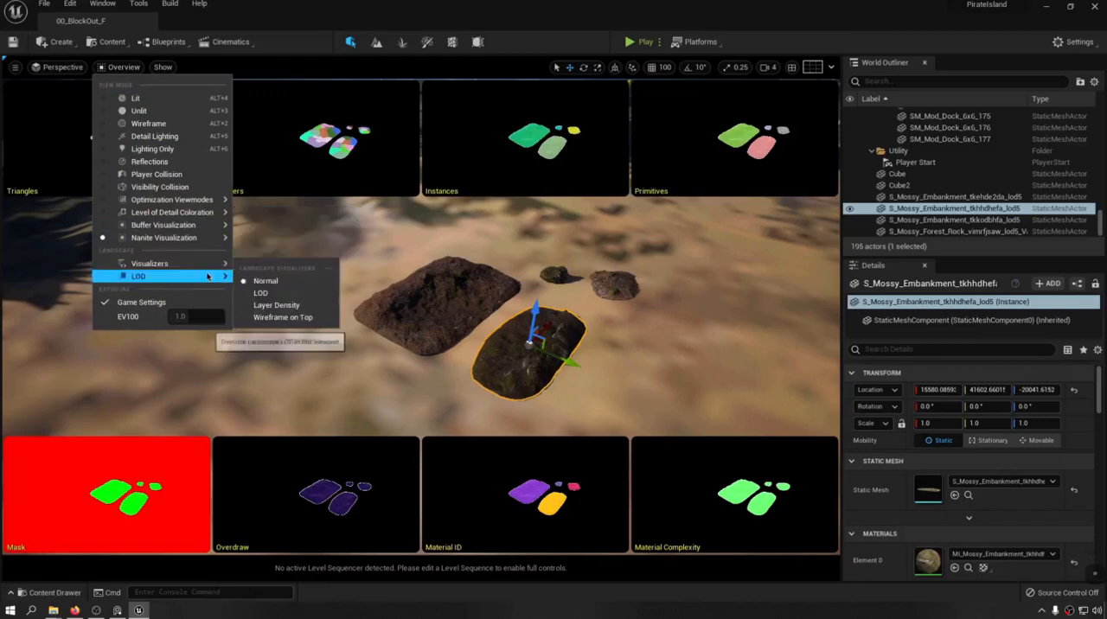
click(135, 98)
Examine the embankments and rock on the sand from several viewpoints in the lit scene.
right_drag(349, 285, 354, 259)
key(w)
key(a)
key(s)
key(ctrl+s)
key(s)
key(a)
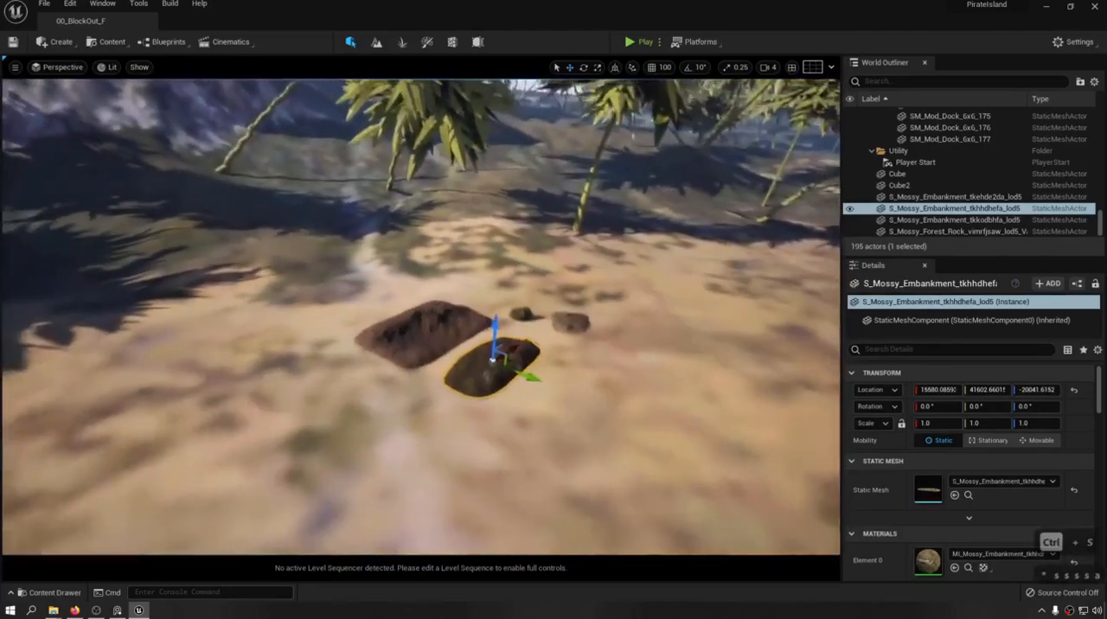
right_drag(491, 362, 510, 337)
key(w)
key(ctrl+s)
key(ctrl+s)
key(d)
key(w)
key(a)
key(s)
key(d)
key(s)
key(d)
key(w)
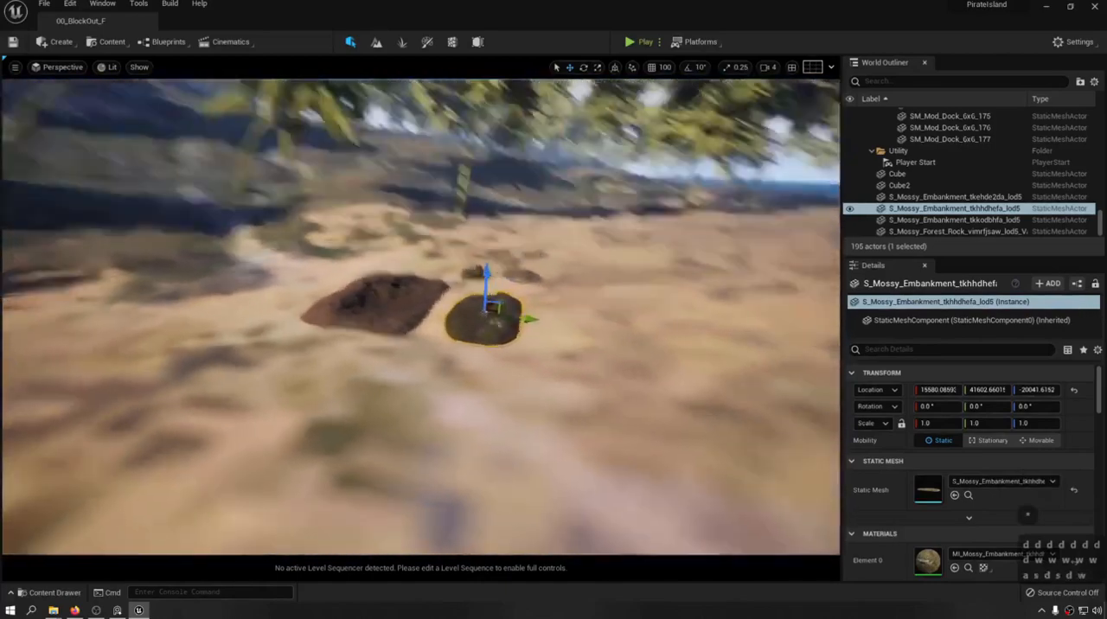
key(e)
right_drag(278, 480, 256, 496)
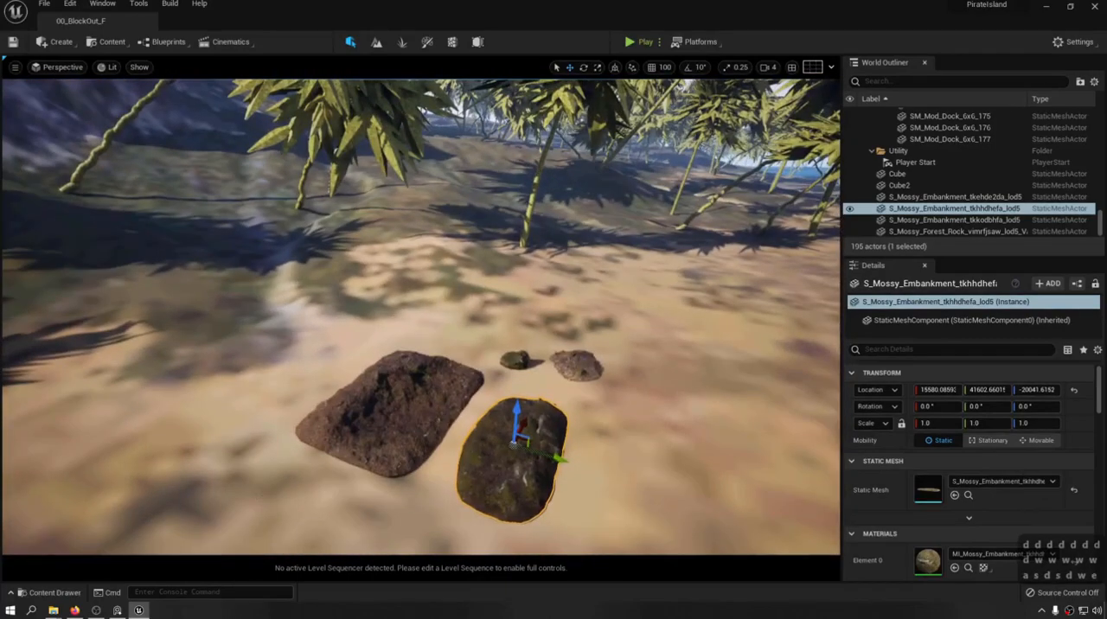
right_drag(513, 445, 501, 470)
key(w)
key(w)
key(w)
key(w)
key(w)
key(w)
key(s)
key(s)
key(a)
Duplicate the large brown embankment beside the original, rotate the copy about -50 degrees around Z, and delete it.
click(372, 370)
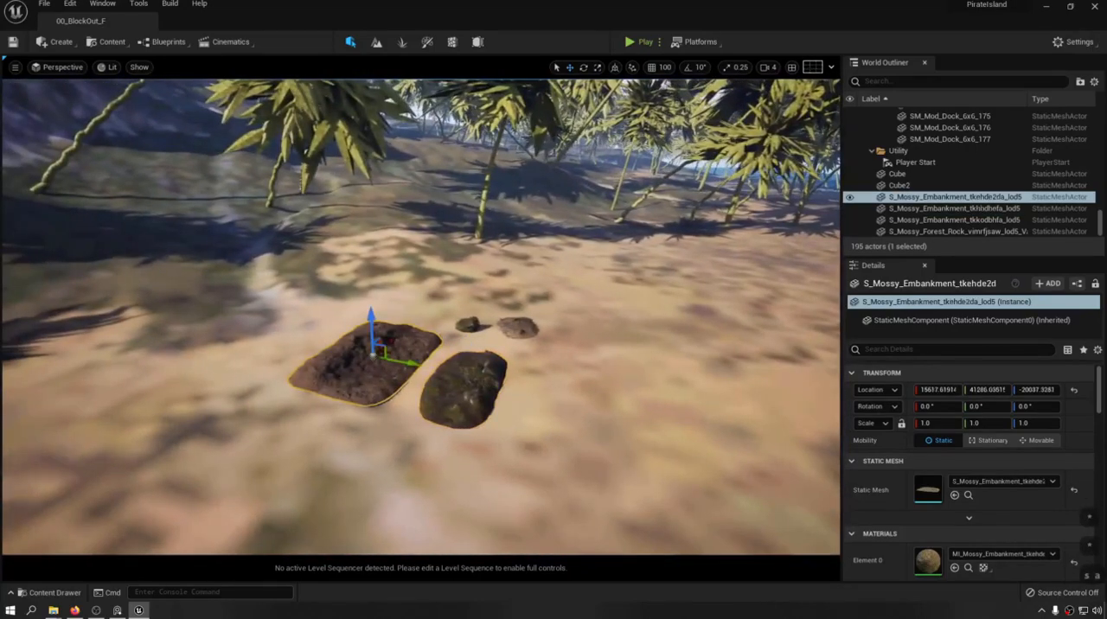
alt+drag(407, 361, 235, 351)
key(e)
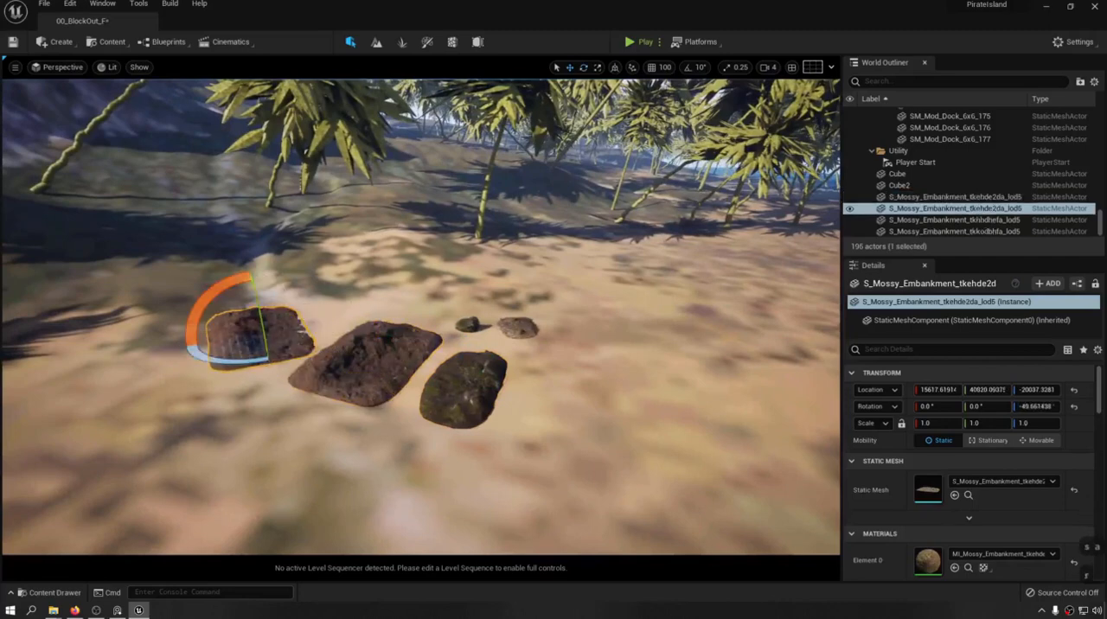
key(w)
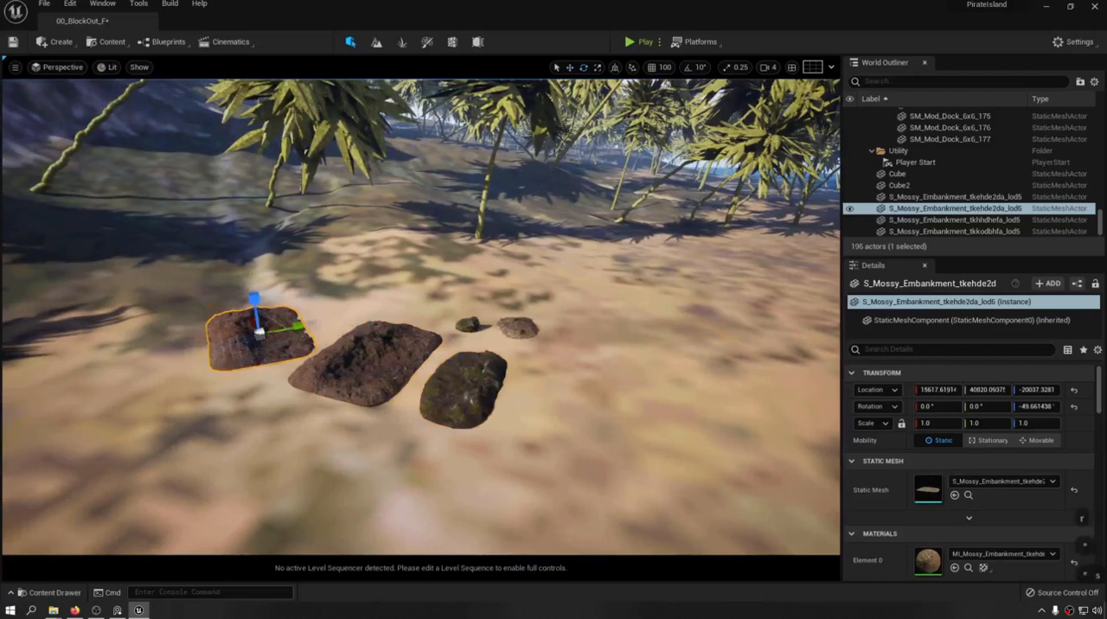
drag(259, 332, 350, 363)
key(Delete)
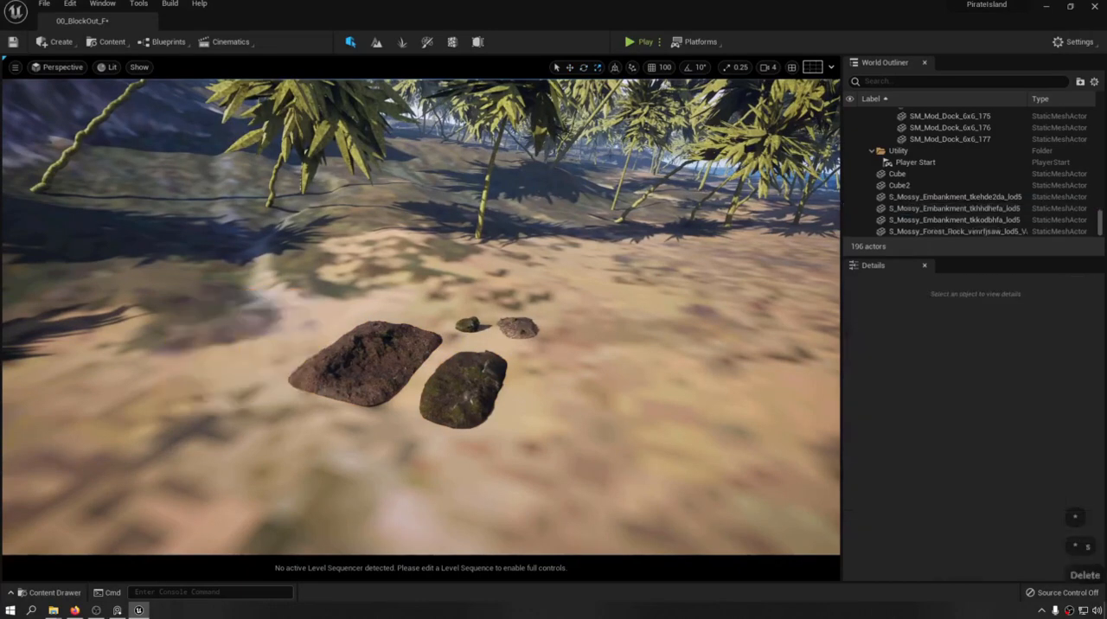
Save the level with the three embankments and the forest rock on the sand.
key(ctrl+s)
key(w)
key(w)
key(w)
right_drag(418, 312, 398, 363)
key(s)
key(w)
key(s)
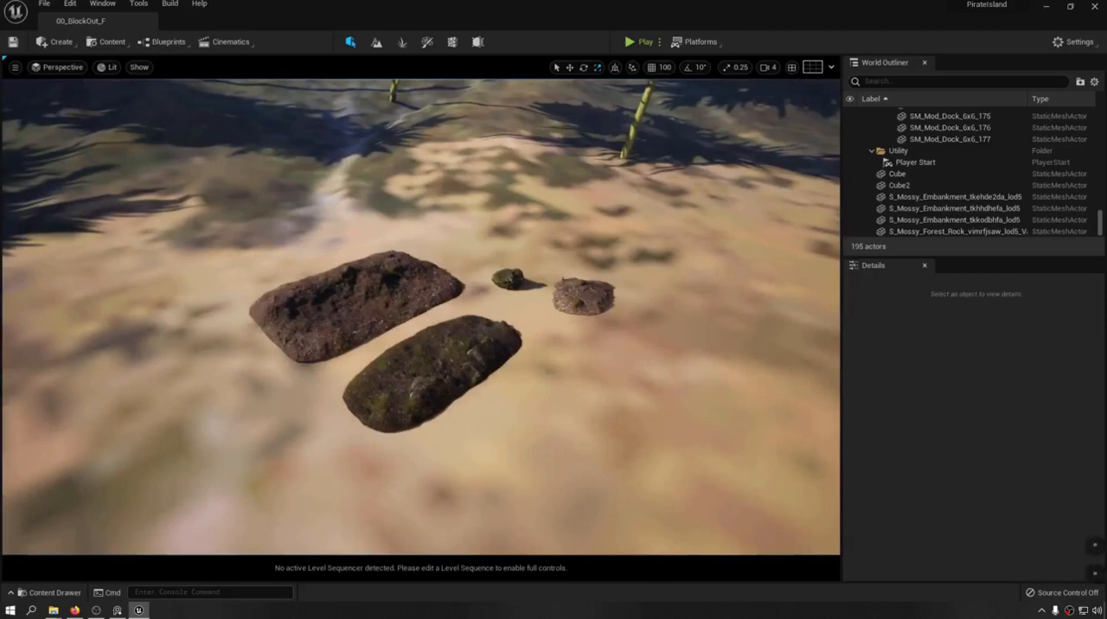
key(ctrl+s)
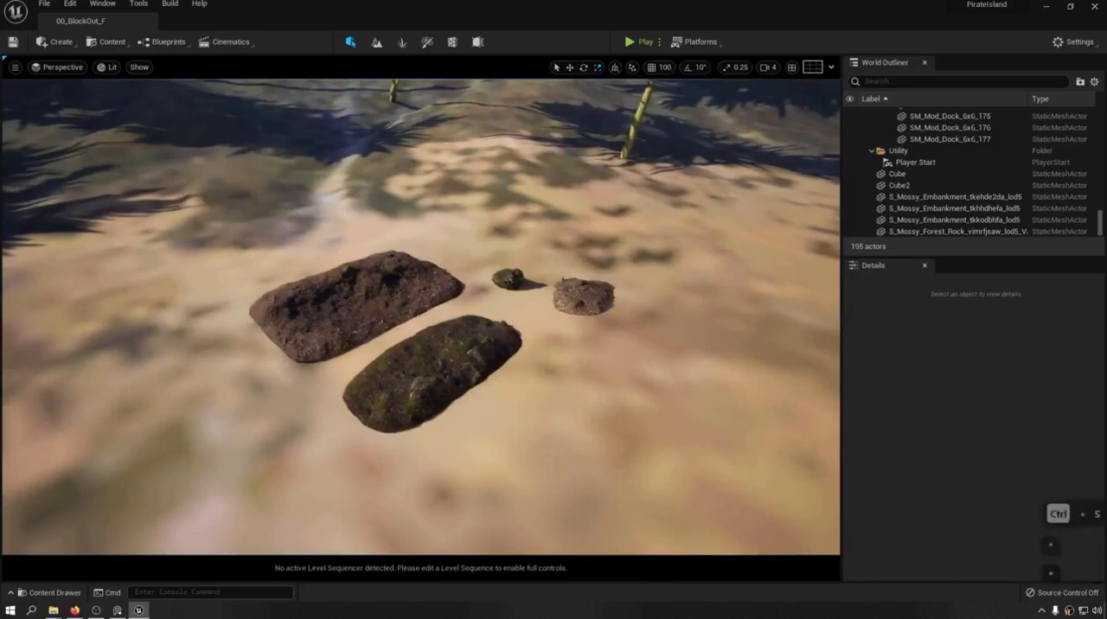
Inspect the surface detail and ground contact of the two large embankments from far and near.
right_drag(330, 378, 321, 337)
key(w)
key(a)
key(q)
key(s)
key(s)
key(s)
key(e)
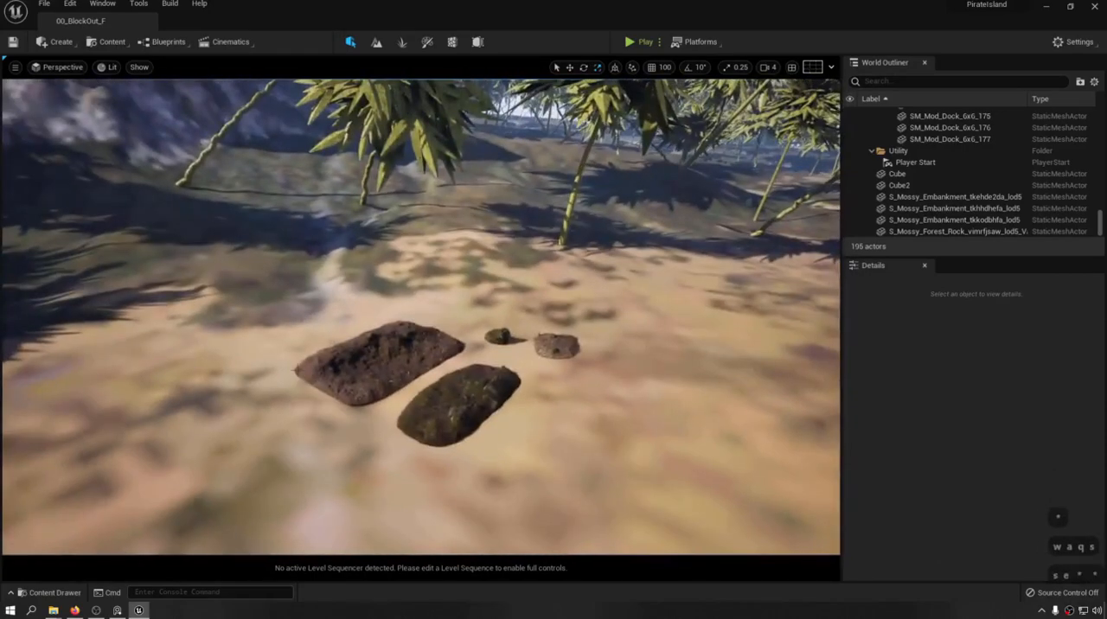
right_drag(382, 316, 388, 308)
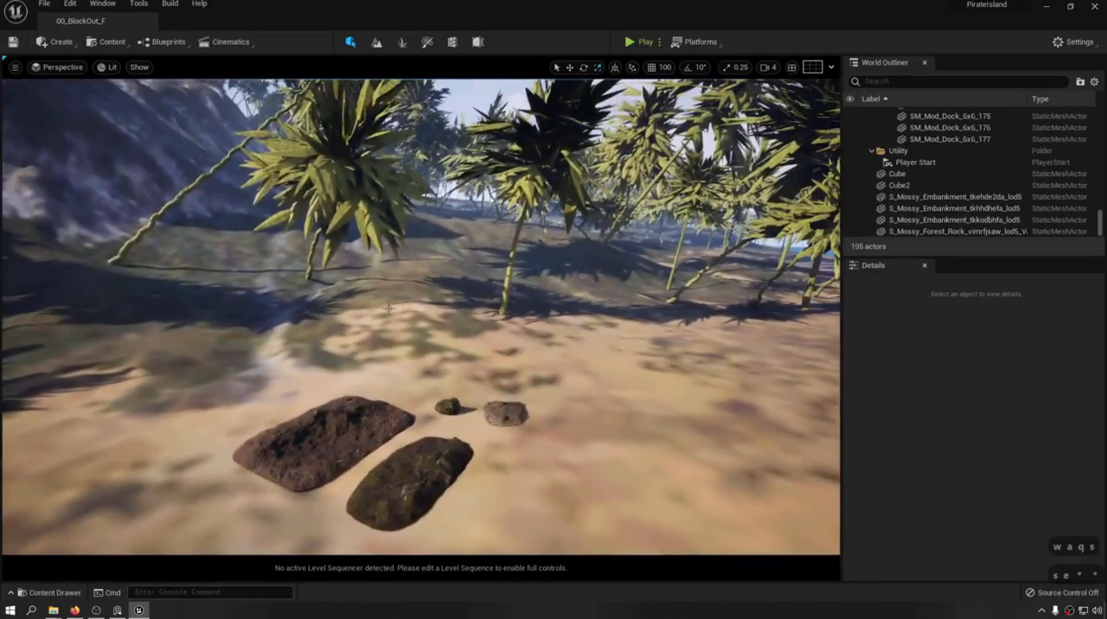
key(asterisk)
key(asterisk)
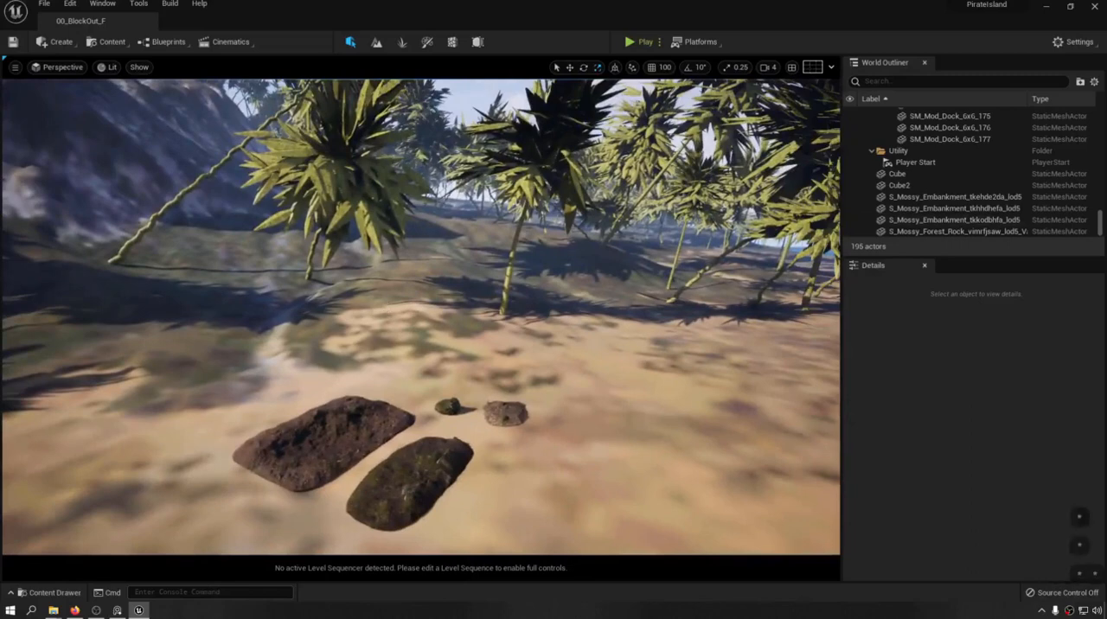
right_drag(399, 398, 379, 435)
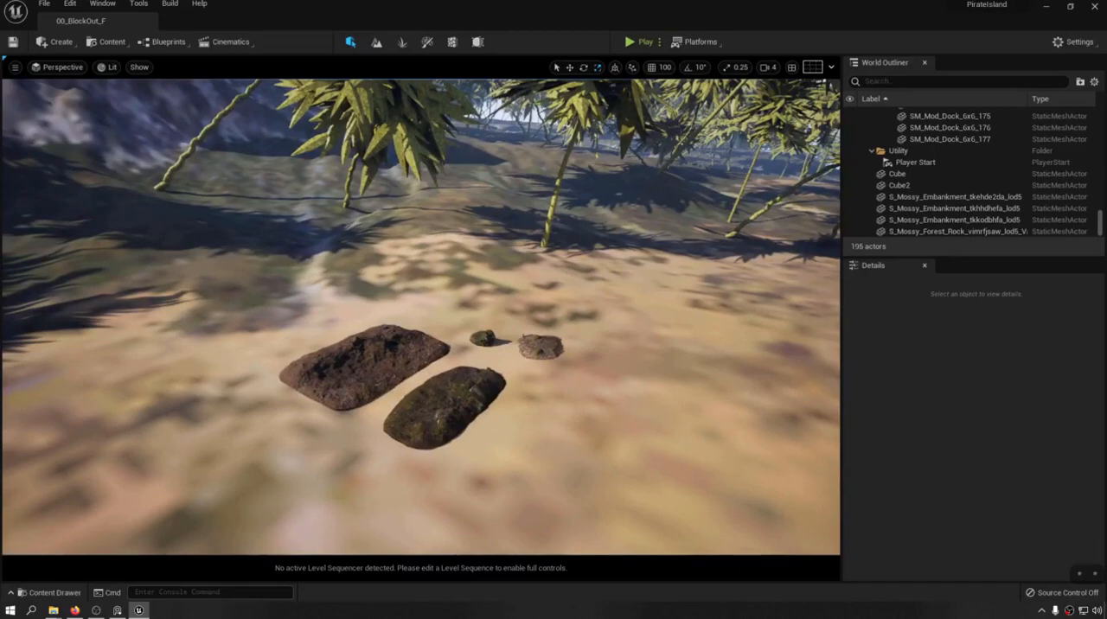
right_drag(421, 317, 467, 372)
key(a)
key(w)
key(d)
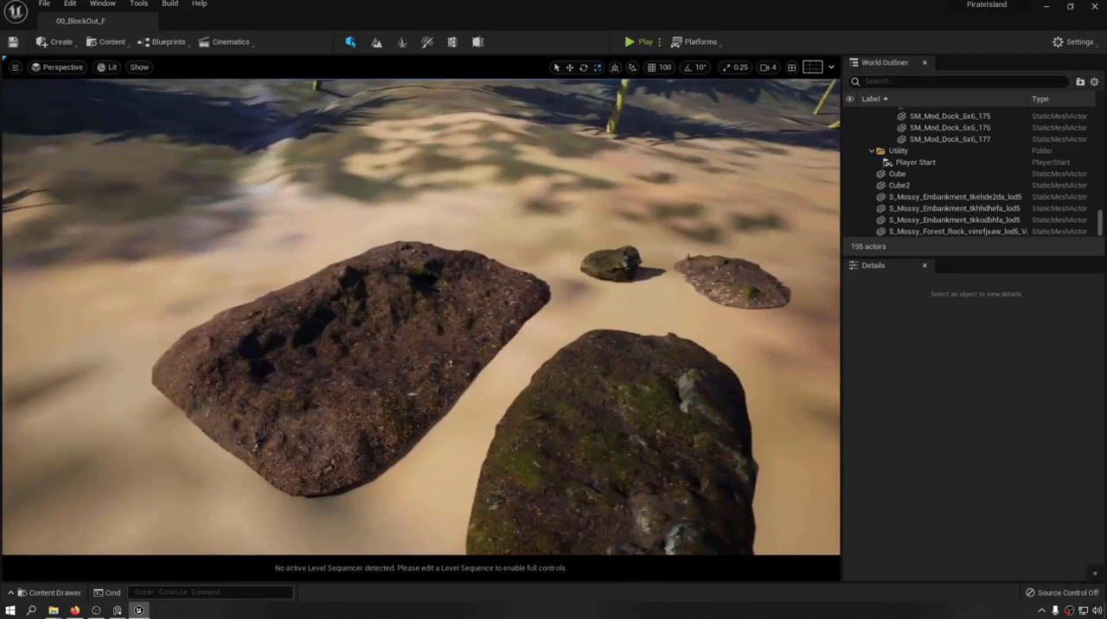
key(s)
right_drag(523, 382, 515, 380)
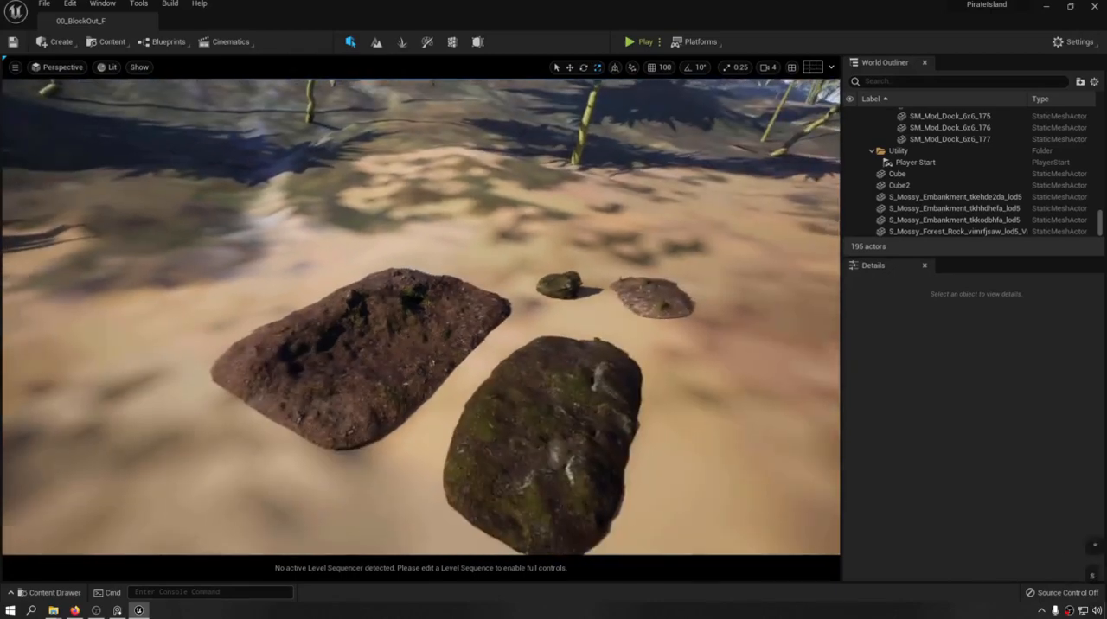
Save the level and move the mossy tkhhdhefa embankment into the large brown one so the two overlap.
key(ctrl+s)
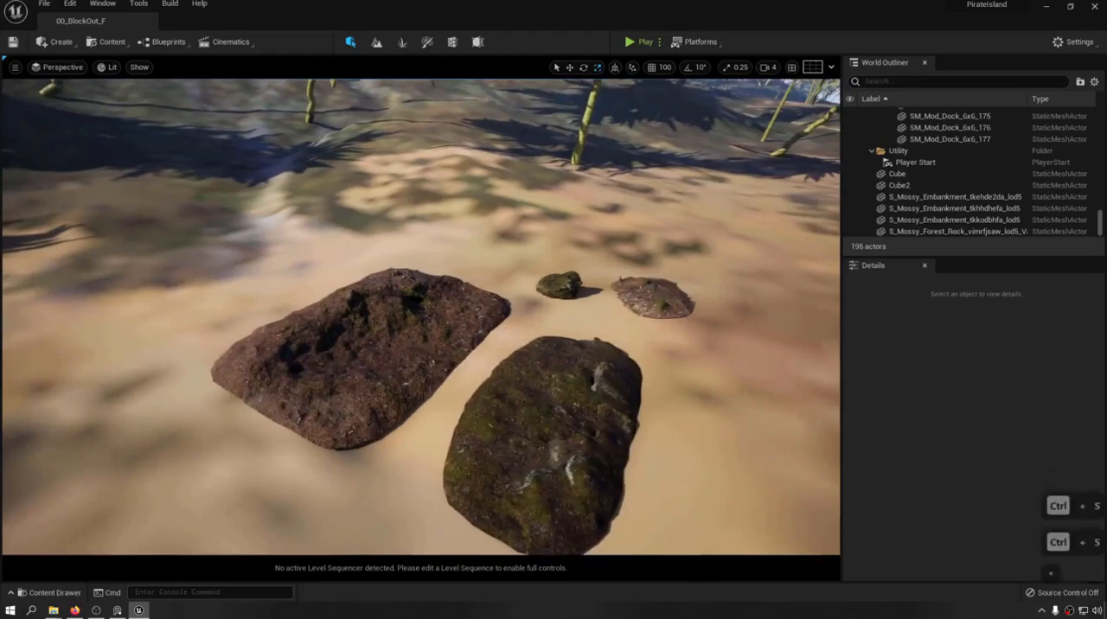
click(549, 406)
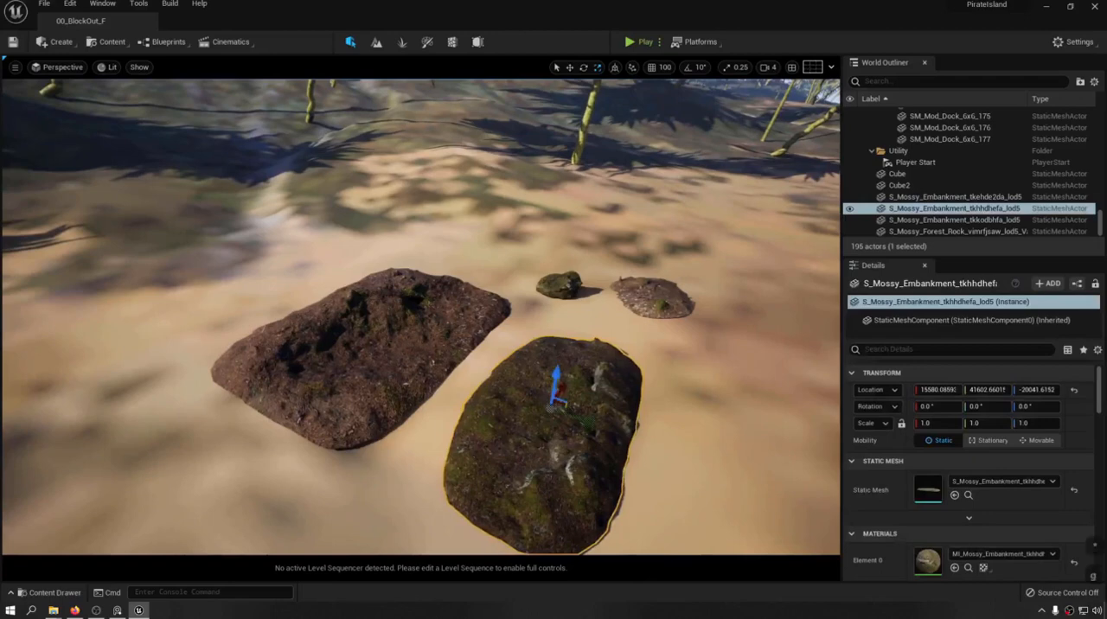
drag(596, 421, 461, 363)
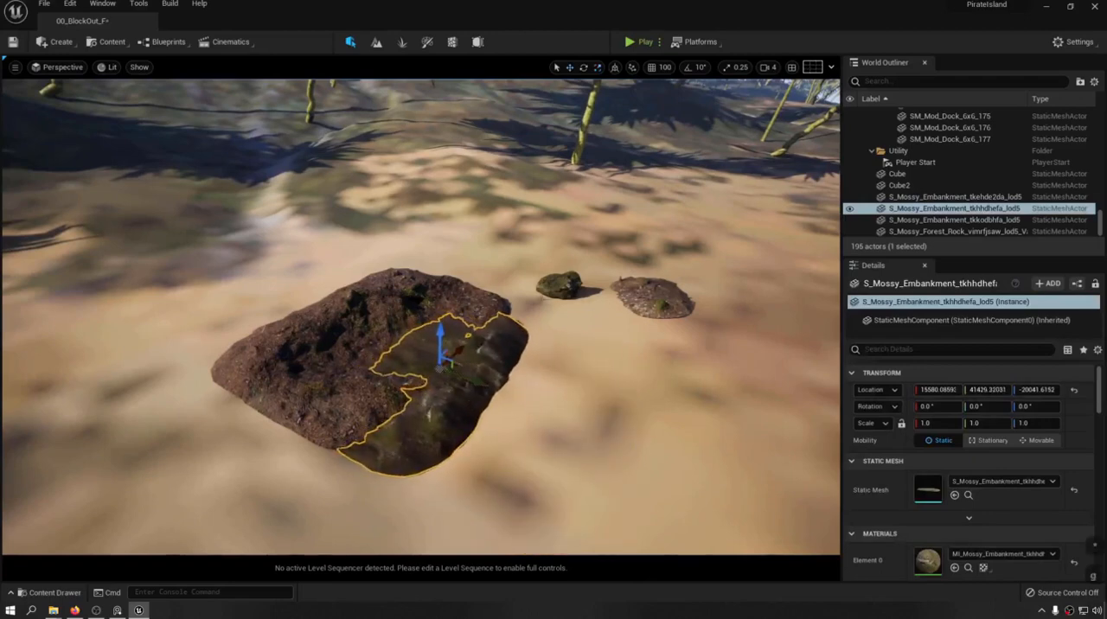
Move the small forest rock onto the overlapping embankments and lower it slightly into their surface.
click(543, 300)
click(558, 286)
right_drag(562, 282, 302, 298)
key(d)
key(w)
key(s)
key(e)
key(a)
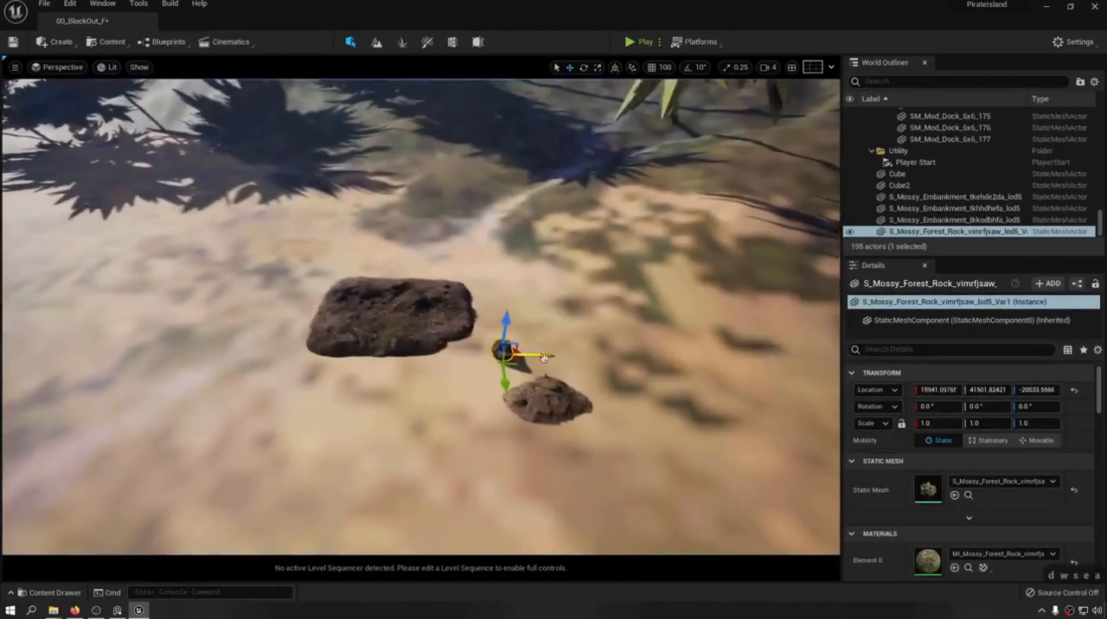
drag(543, 358, 396, 325)
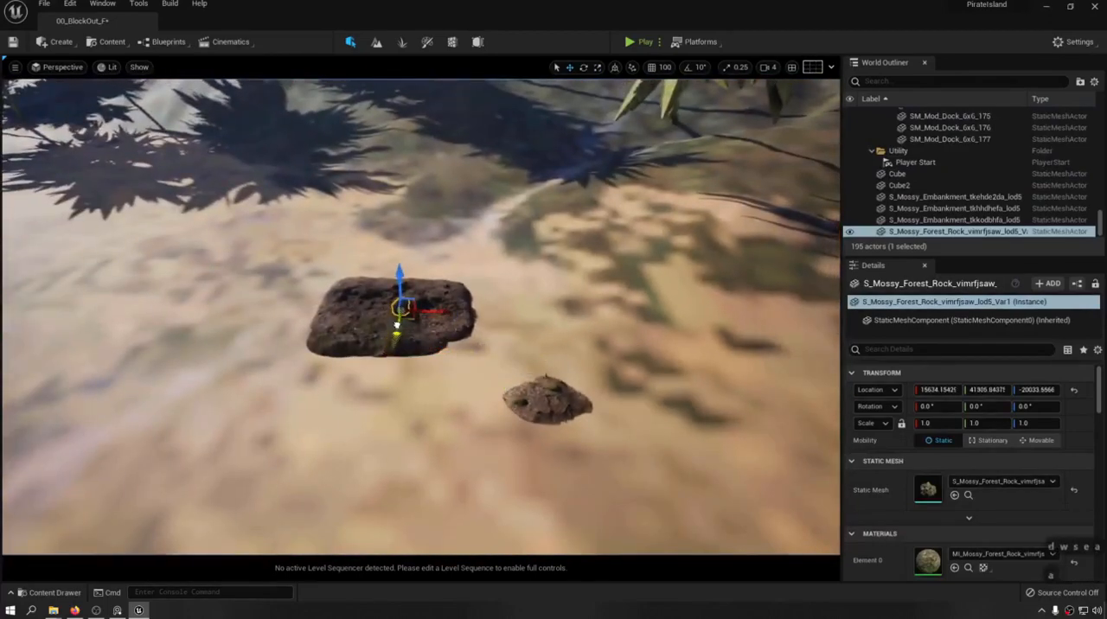
key(w)
right_drag(397, 325, 484, 294)
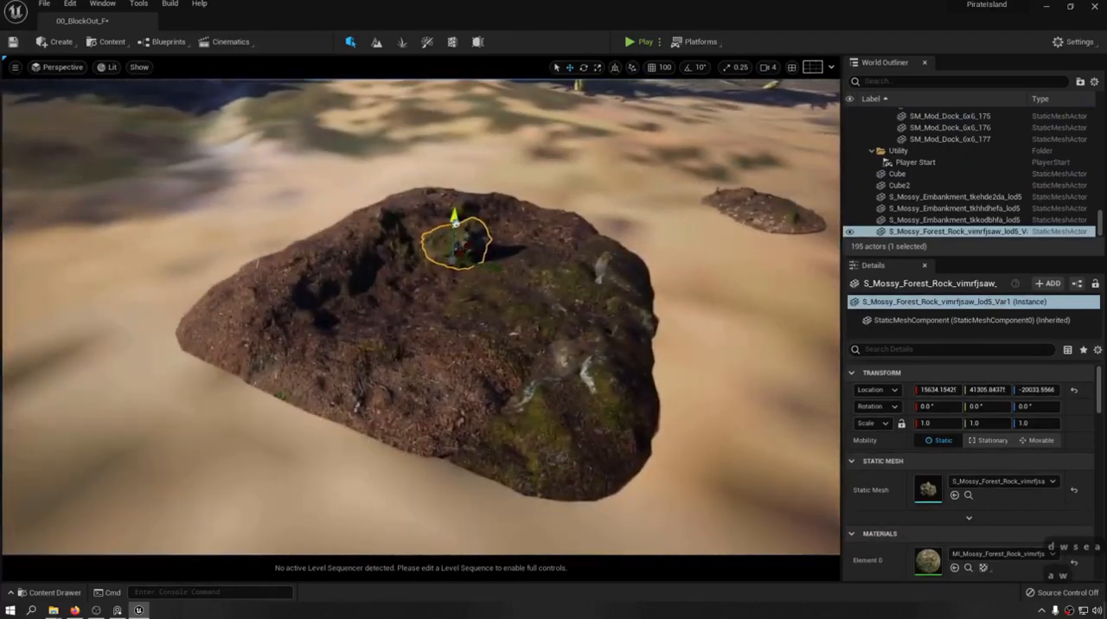
drag(453, 221, 453, 235)
Place two copies of the forest rock across the mound, rotating the last about -151 degrees around Z and scaling it to about 0.78.
key(d)
key(e)
right_drag(453, 234, 337, 264)
alt+drag(505, 314, 384, 376)
key(e)
key(e)
drag(425, 435, 437, 432)
right_drag(398, 346, 389, 380)
key(r)
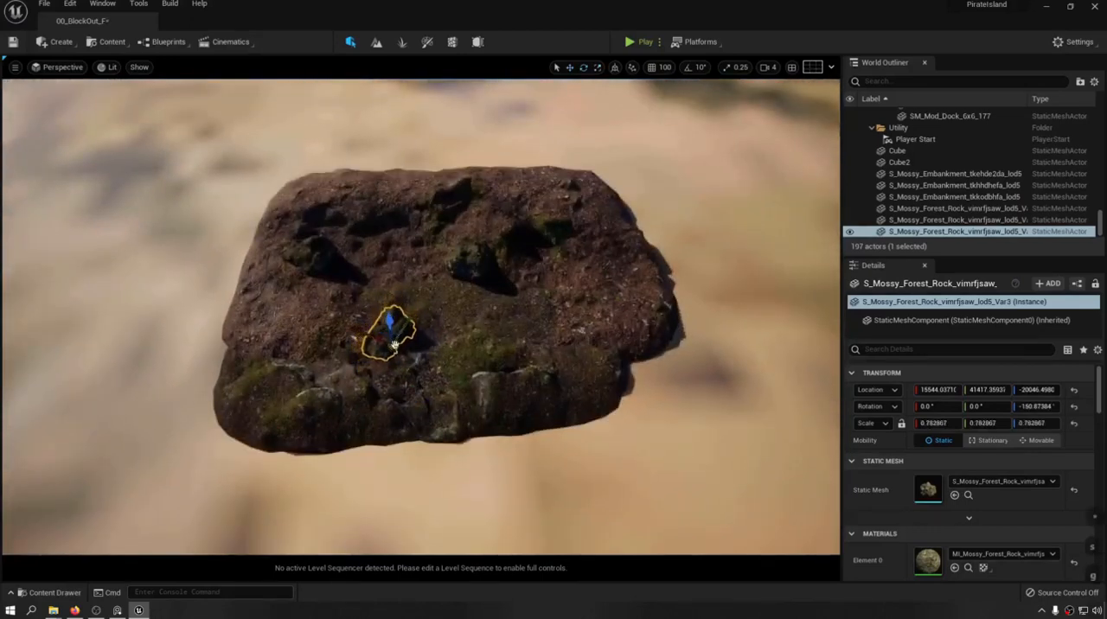
Place a copy of the small tkkodbhfa embankment between the forest rocks in the middle of the mound.
key(a)
mouse_move(374, 335)
right_down()
mouse_move(342, 325)
mouse_move(381, 289)
mouse_move(371, 285)
mouse_move(381, 324)
right_up()
key(w)
key(e)
key(d)
key(s)
click(462, 251)
key(f)
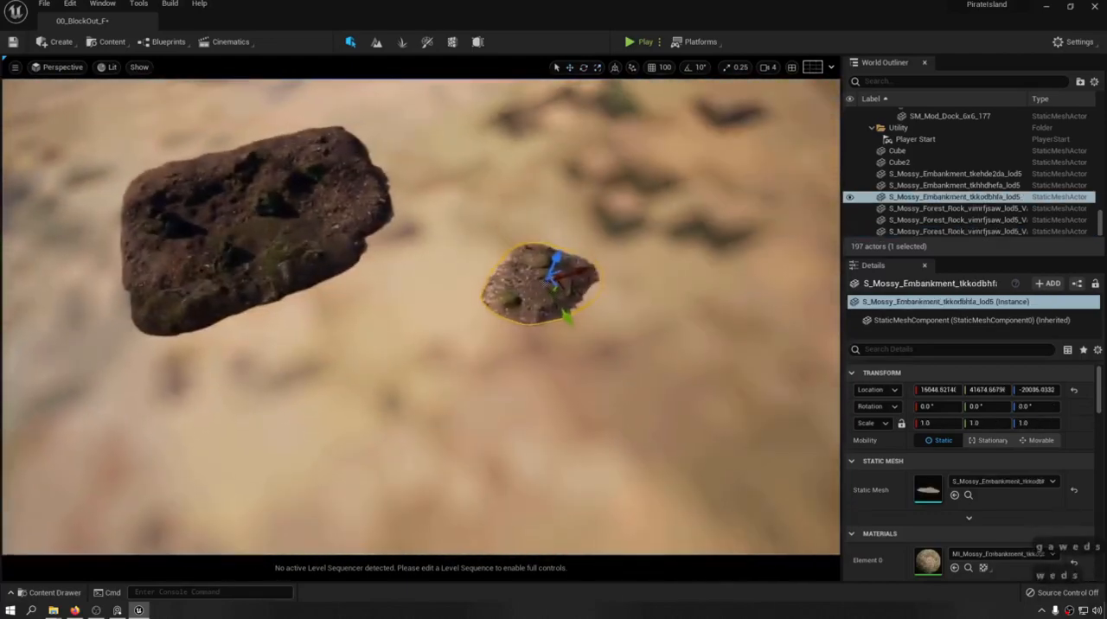
alt+drag(566, 310, 242, 245)
key(a)
mouse_move(243, 245)
right_down()
mouse_move(260, 181)
mouse_move(254, 226)
right_up()
key(w)
click(378, 114)
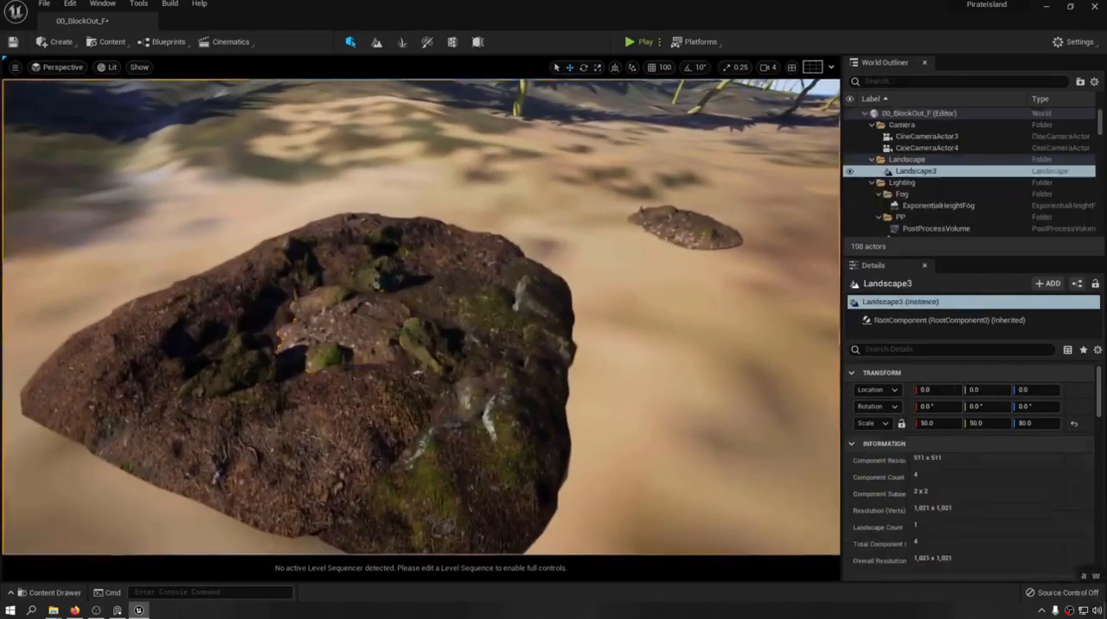
Inspect the combined embankment and rock formation from another angle.
key(d)
right_drag(378, 114, 312, 104)
key(w)
key(e)
key(s)
key(s)
key(w)
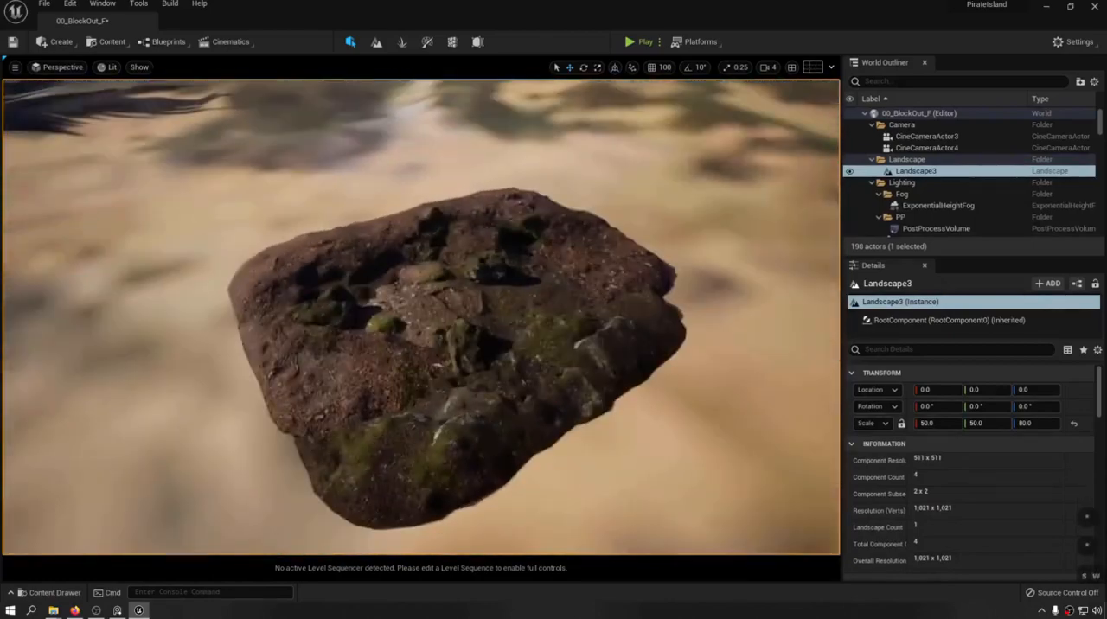
Examine the finished mound and the smaller embankment beside it from farther away and from above.
mouse_move(296, 268)
right_down()
mouse_move(372, 242)
mouse_move(296, 268)
right_up()
key(s)
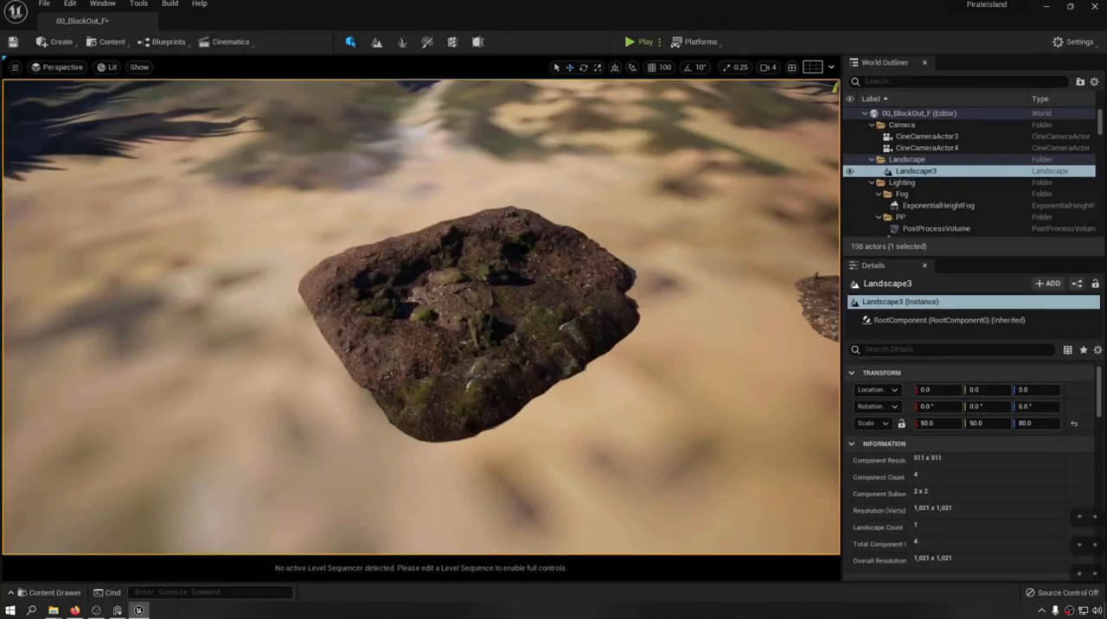
key(w)
right_drag(296, 268, 325, 294)
key(w)
key(s)
key(s)
right_drag(590, 268, 590, 269)
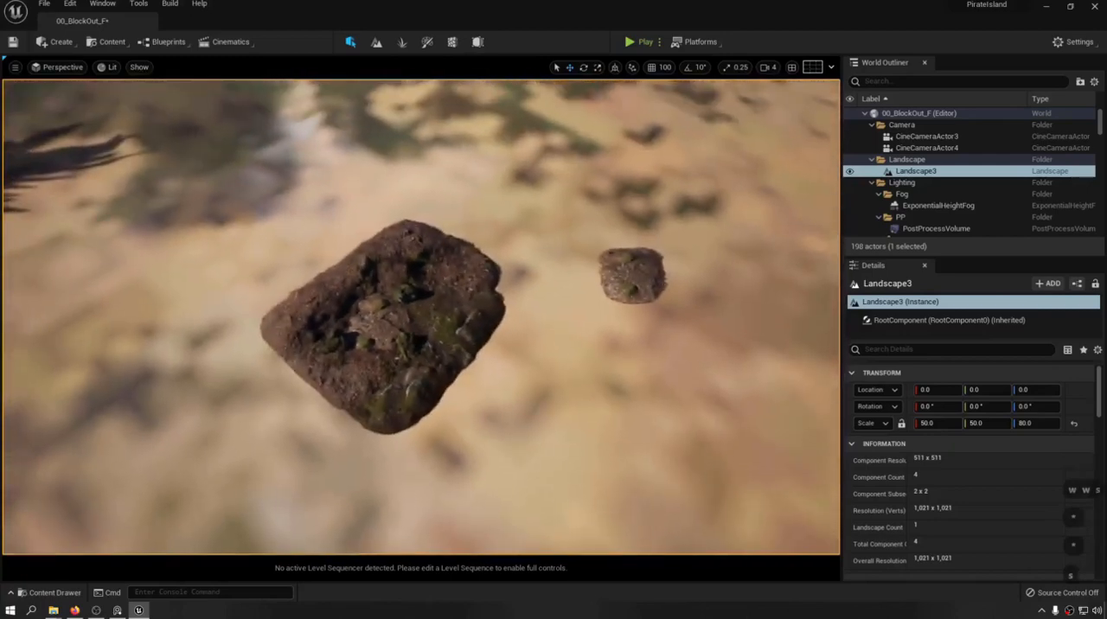
Duplicate all seven embankment and forest rock pieces and place the copy beside the original mound, raised above the sand.
click(429, 291)
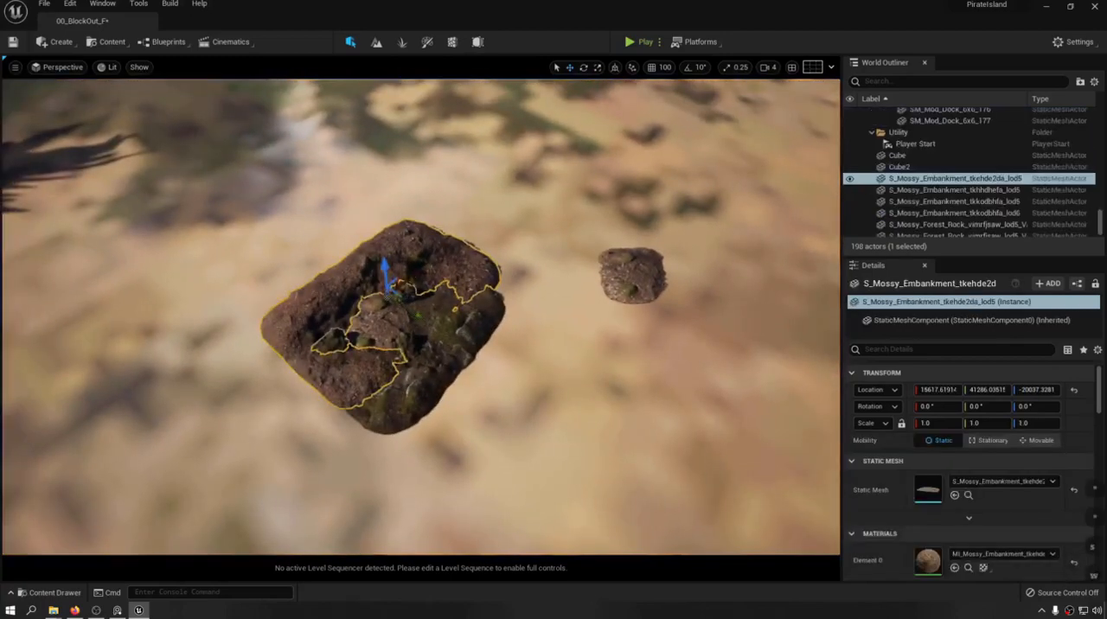
key(f)
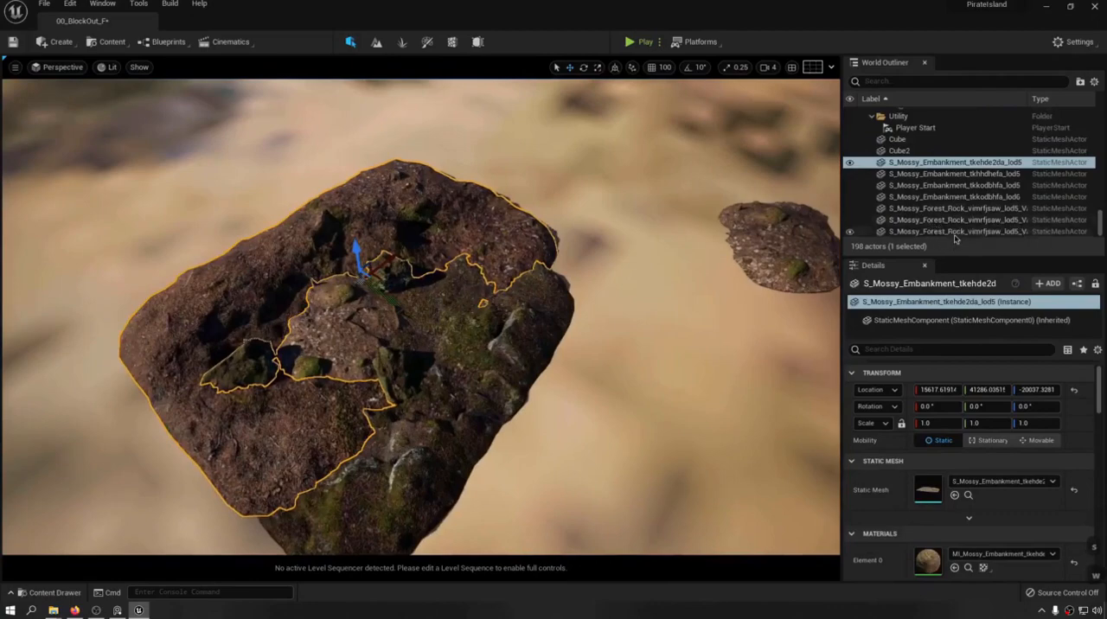
shift+click(955, 231)
key(f)
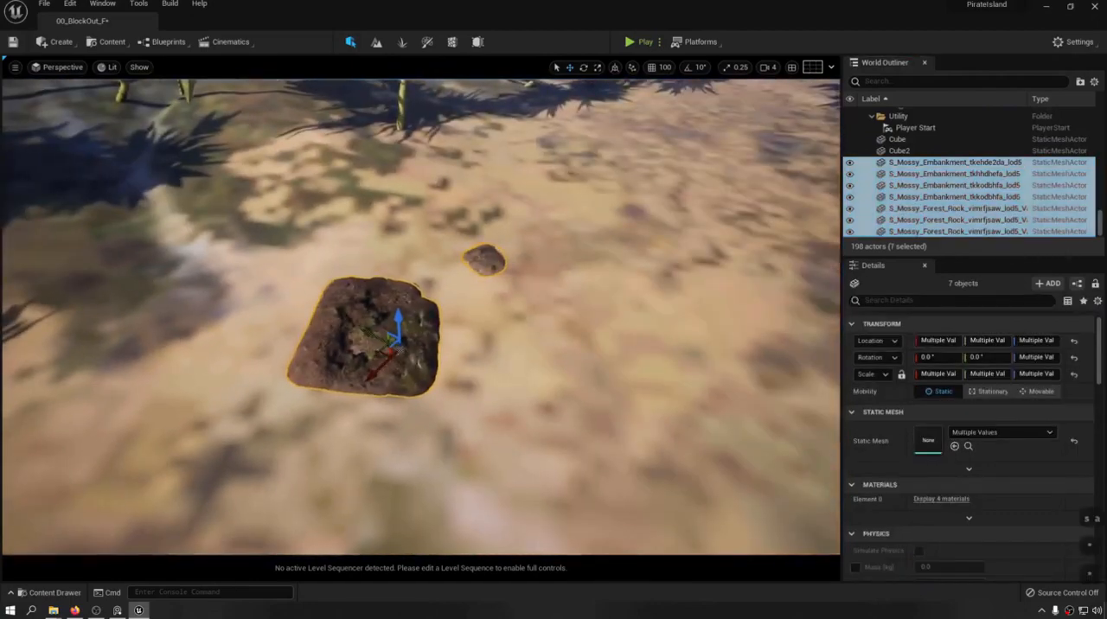
alt+drag(369, 331, 433, 342)
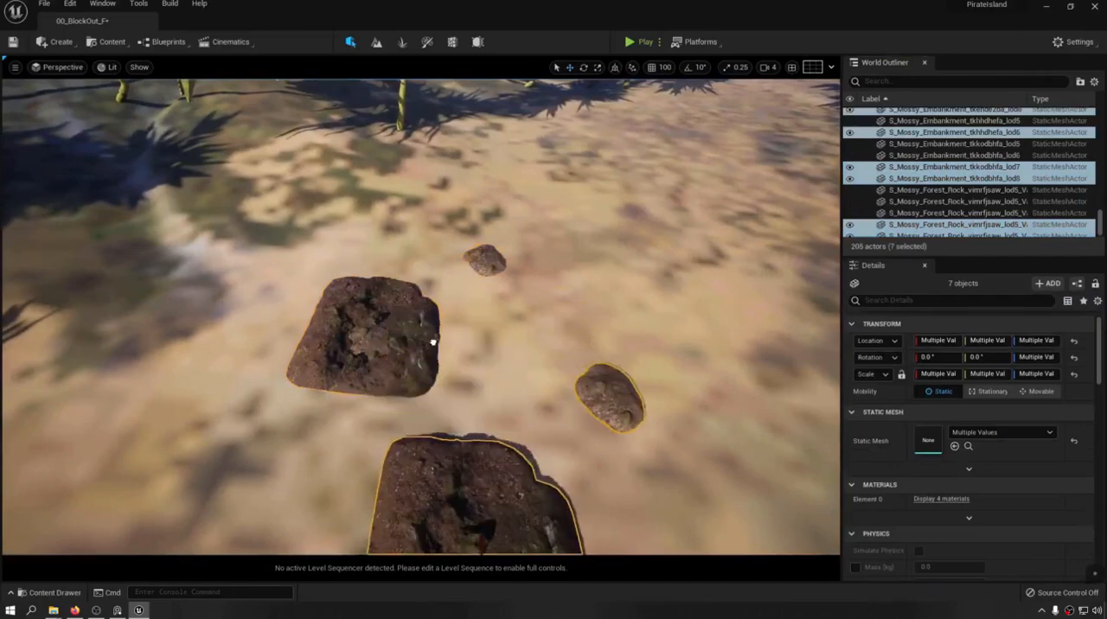
key(s)
right_drag(434, 343, 430, 367)
drag(459, 416, 465, 378)
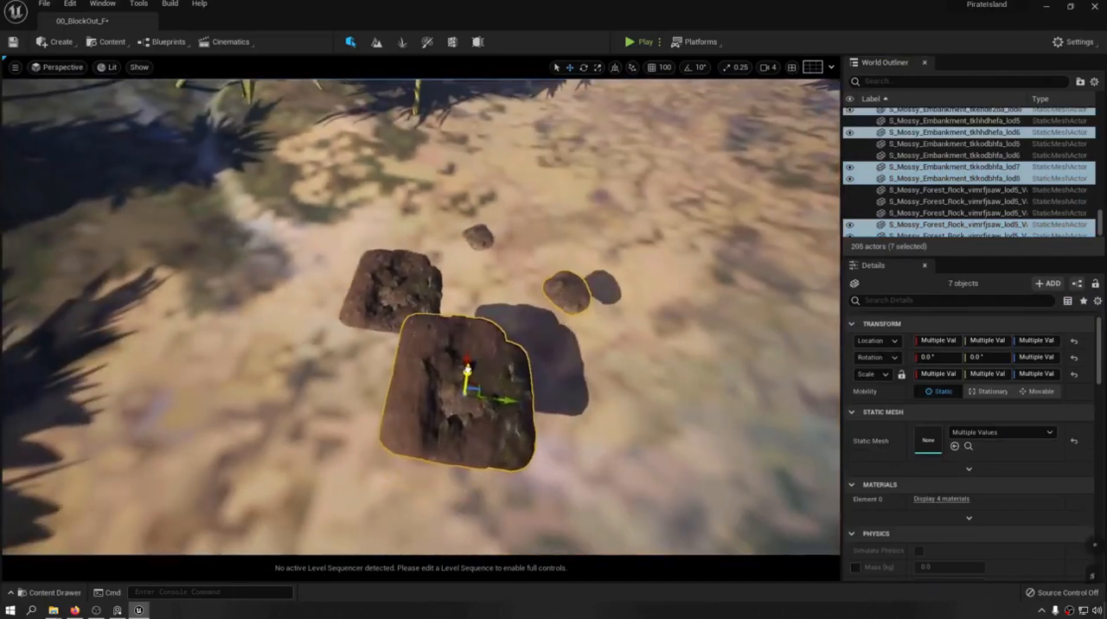
Scale the copied large tkehde2da embankment to about 1.68 and adjust the mossy embankment overlapping it.
key(w)
right_drag(465, 378, 464, 378)
click(384, 441)
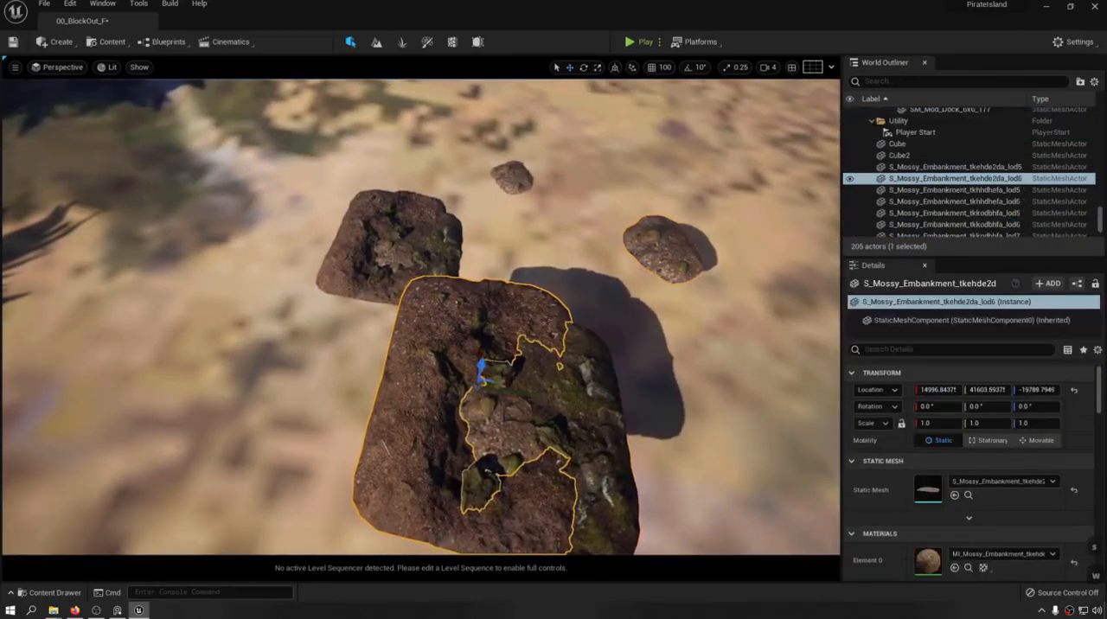
drag(502, 390, 467, 360)
click(590, 411)
mouse_move(558, 424)
mouse_down()
mouse_move(574, 411)
mouse_move(561, 422)
mouse_up()
Scale the small tkkodbhfa embankment in the middle of the copied mound to about 1.76 and adjust its height.
click(488, 410)
key(w)
right_drag(487, 410, 481, 348)
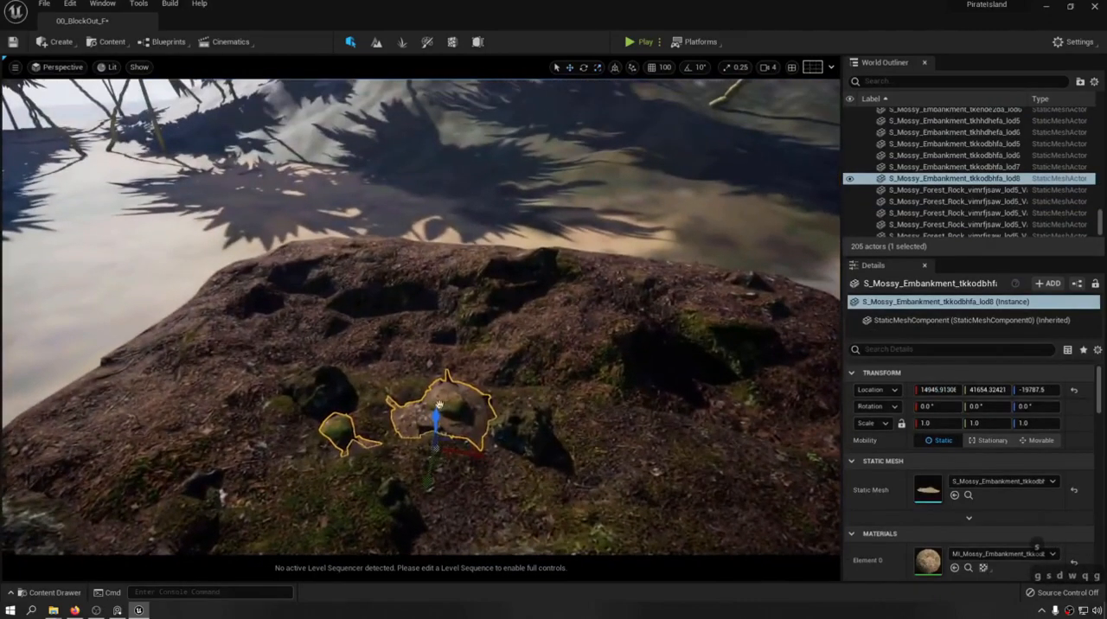
mouse_move(435, 420)
mouse_down()
mouse_move(436, 399)
mouse_move(443, 424)
mouse_move(455, 415)
mouse_move(435, 426)
mouse_up()
key(g)
Examine the enlarged copy of the mound from several angles with nothing on it selected.
click(490, 212)
right_drag(489, 212, 506, 316)
key(w)
key(d)
key(s)
key(w)
key(a)
key(e)
key(w)
key(w)
key(d)
key(e)
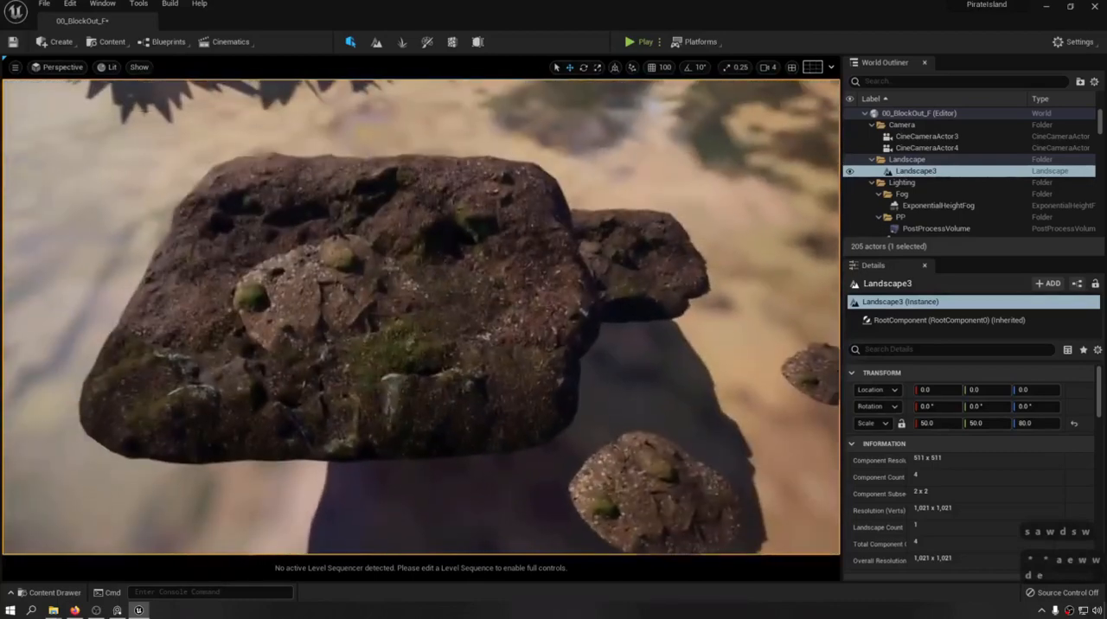
Shift the enlarged small embankment toward one side of the mound and place a copy of it on the other side.
click(348, 298)
key(g)
drag(367, 299, 277, 297)
alt+drag(277, 297, 443, 293)
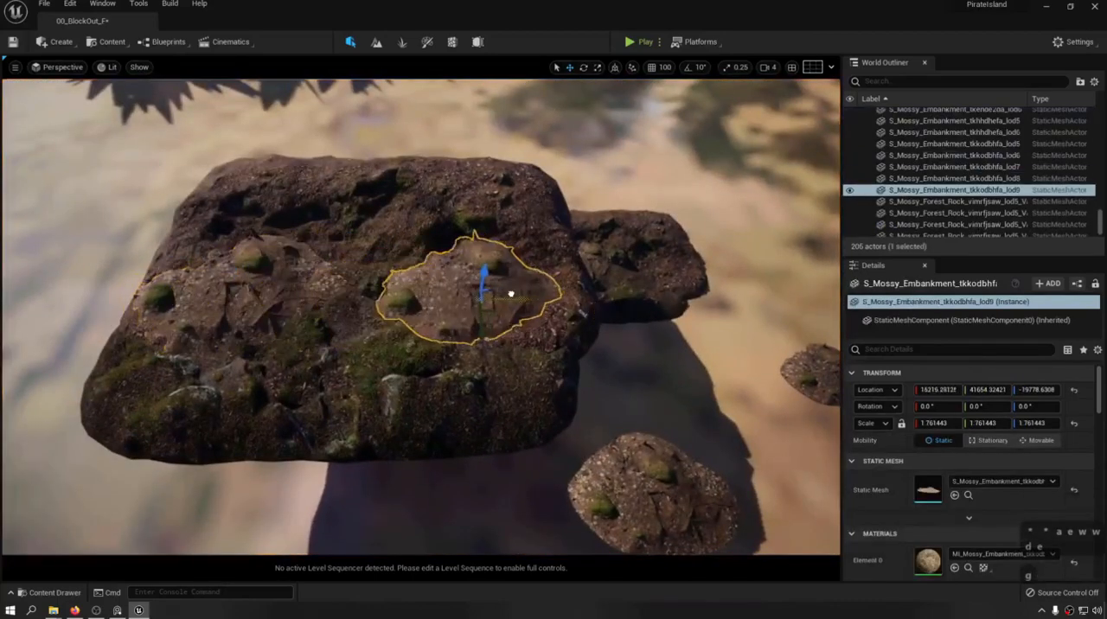
key(a)
key(w)
right_drag(445, 294, 495, 281)
key(d)
key(s)
Rotate the new small embankment copy about -93 degrees around Z and save the level.
key(r)
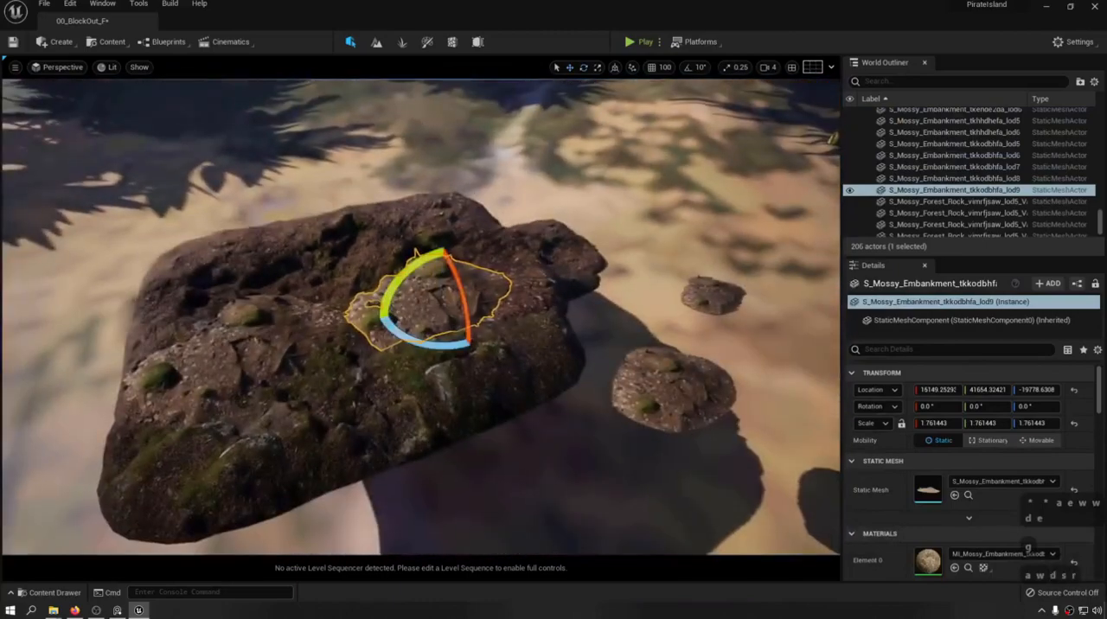
drag(471, 341, 546, 329)
key(ctrl)
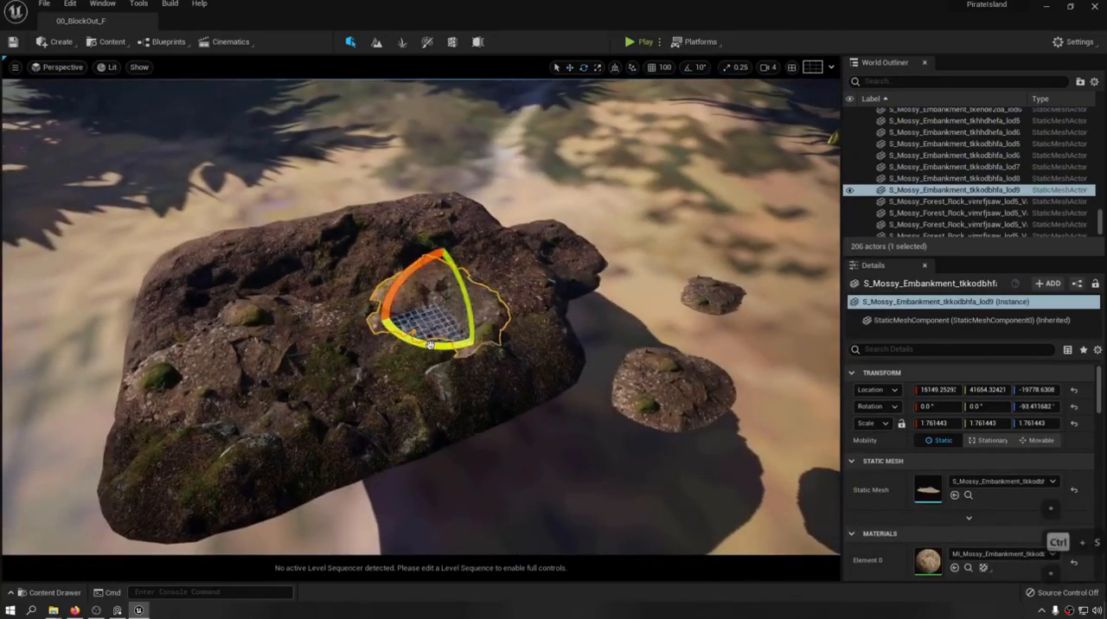
key(w)
key(d)
right_drag(518, 328, 510, 292)
key(s)
key(a)
key(s)
key(ctrl+s)
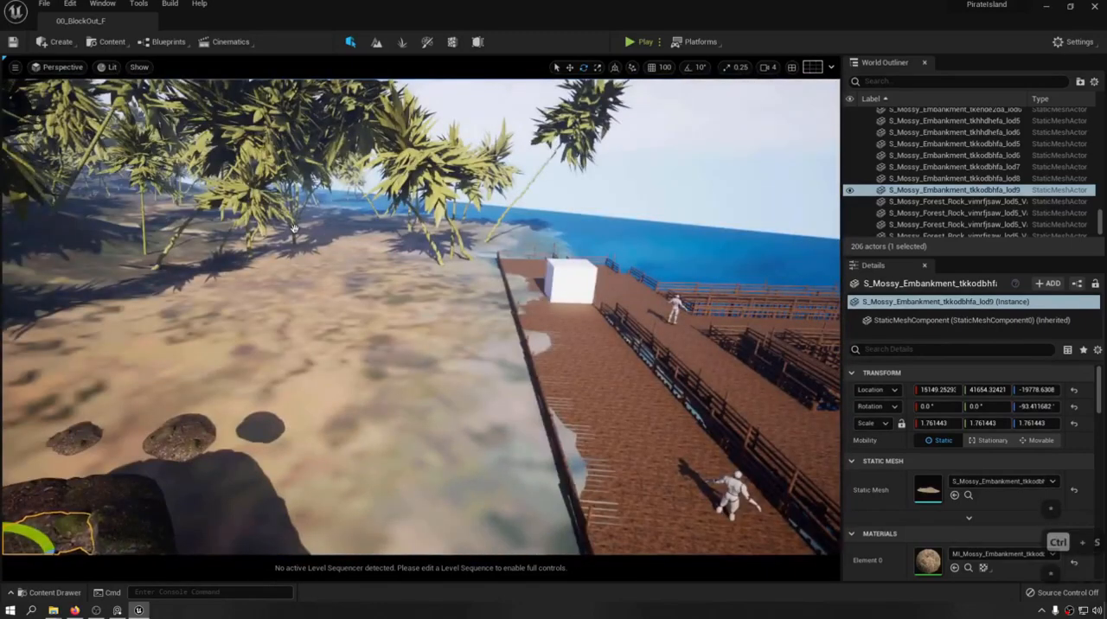
Focus on the rotated embankment copy and examine how the overlapping pieces blend into one rock.
key(f)
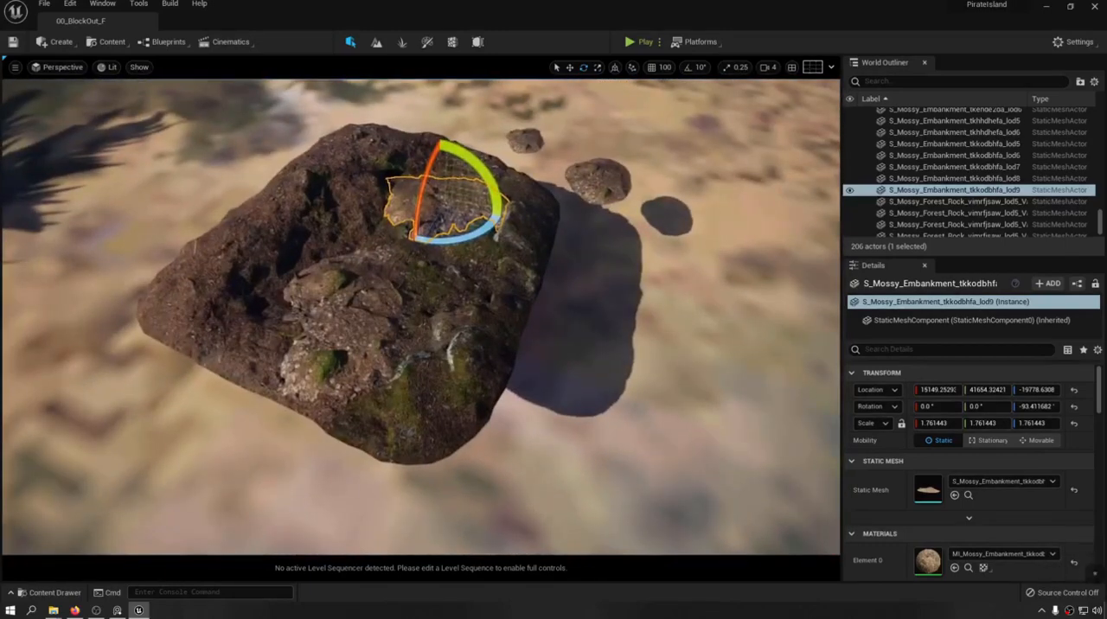
key(w)
key(a)
key(s)
key(d)
key(w)
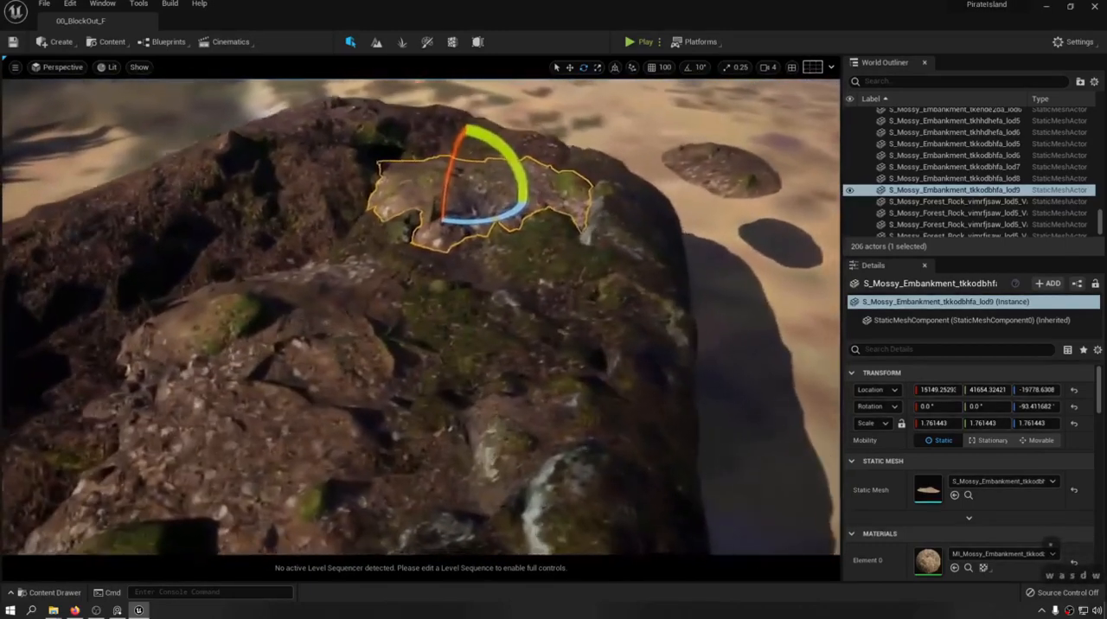
key(s)
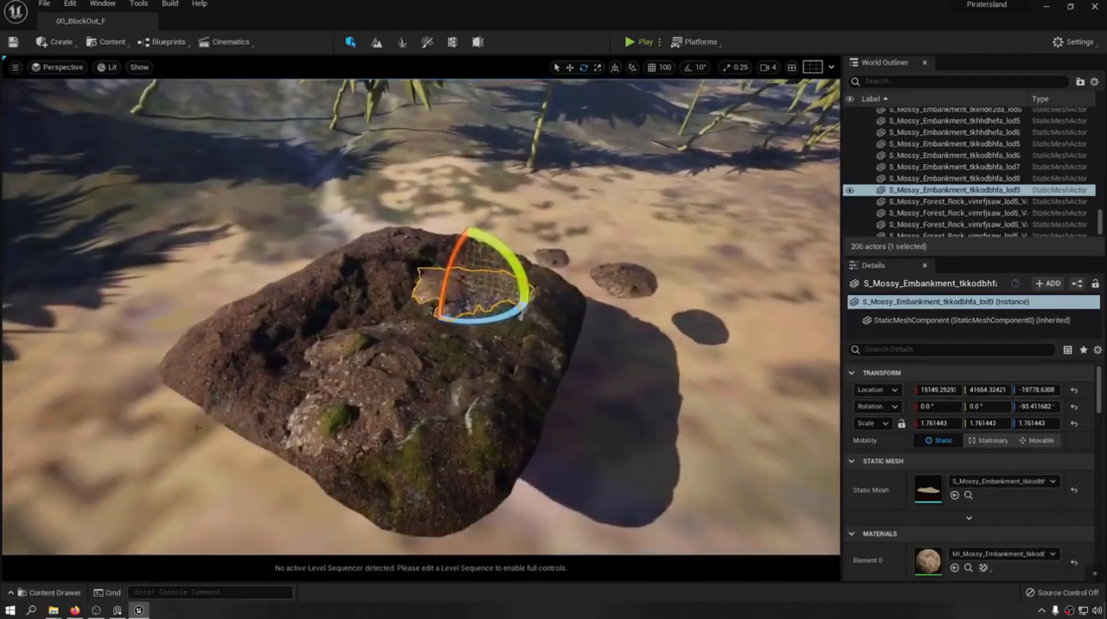
key(w)
key(w)
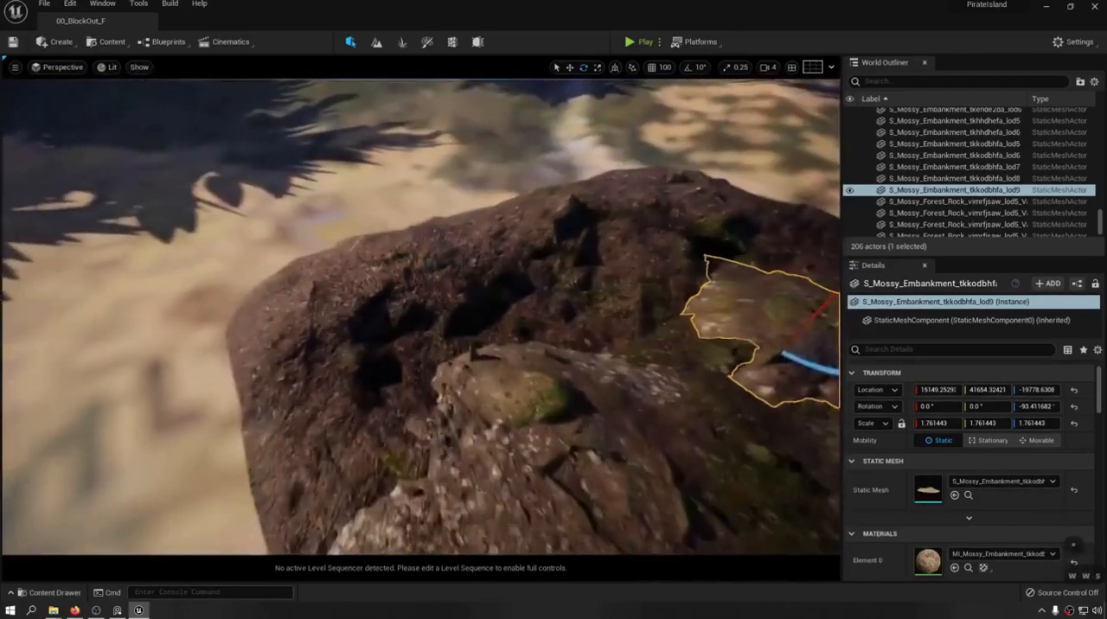
key(s)
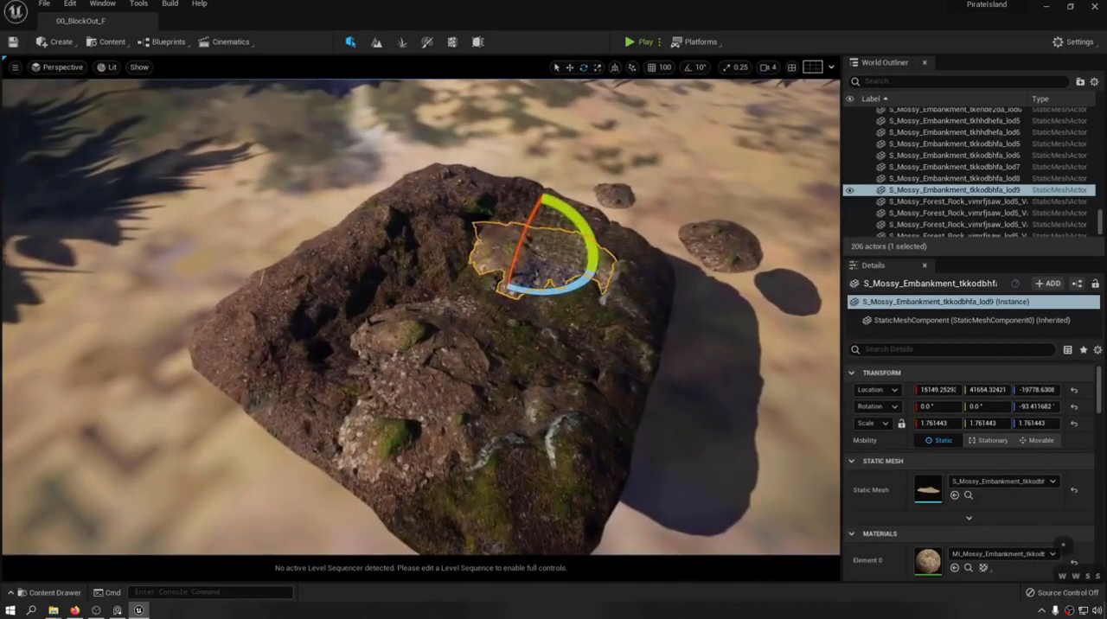
right_drag(420, 317, 337, 363)
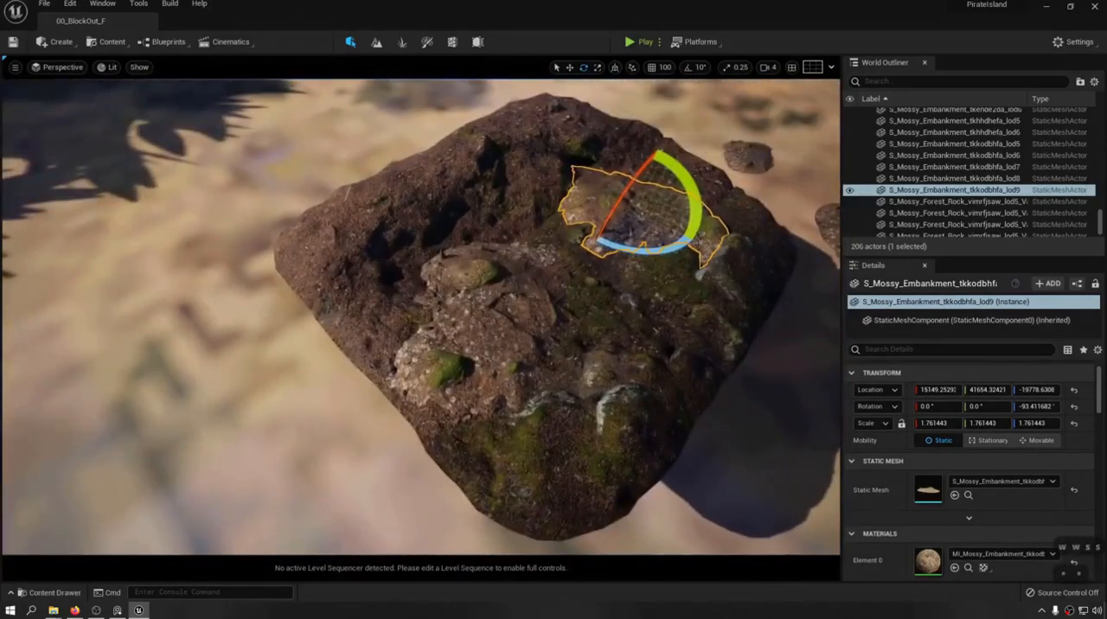
right_drag(420, 316, 527, 316)
Select the mound's large tkehde2da embankment and examine its outline and surface up close.
click(294, 259)
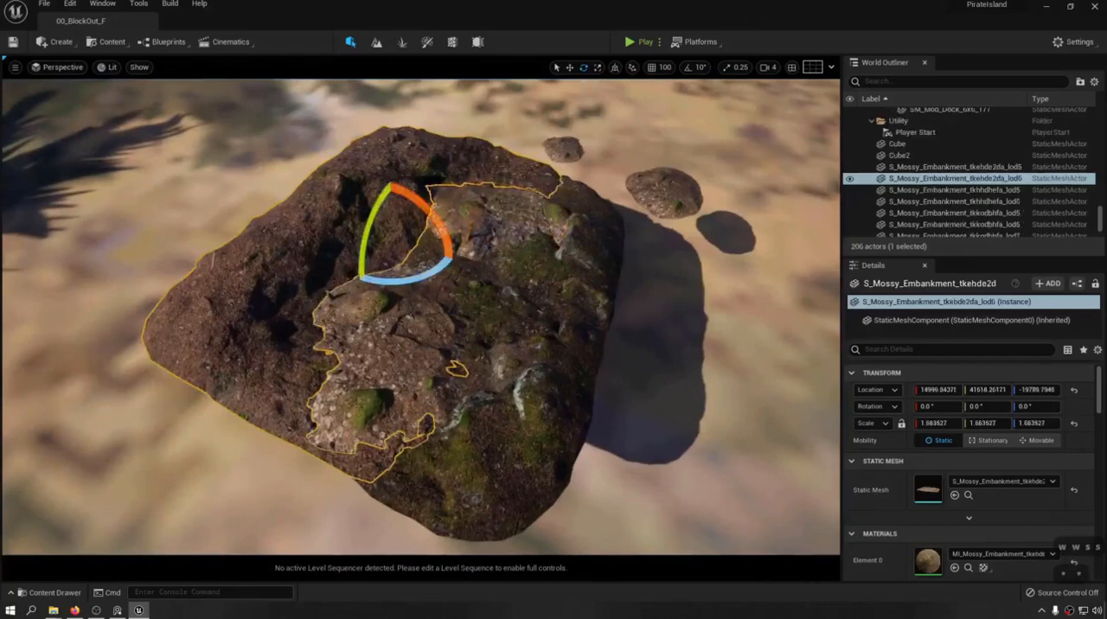
scroll(1000, 554, down, 2)
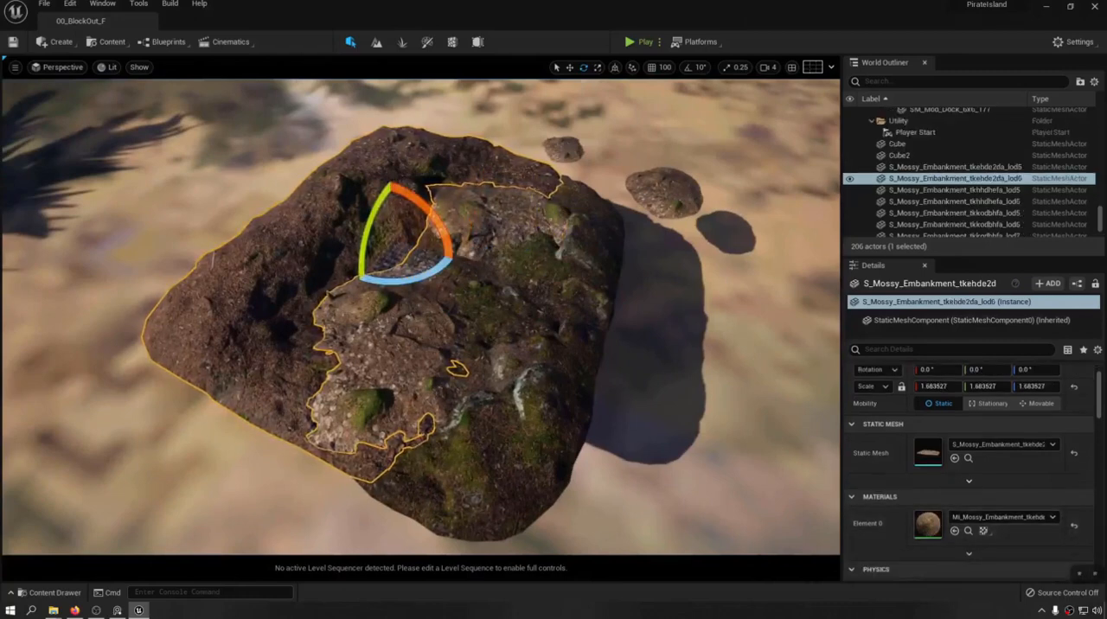
right_drag(420, 317, 484, 194)
key(w)
key(q)
key(s)
key(e)
right_drag(303, 238, 303, 332)
key(w)
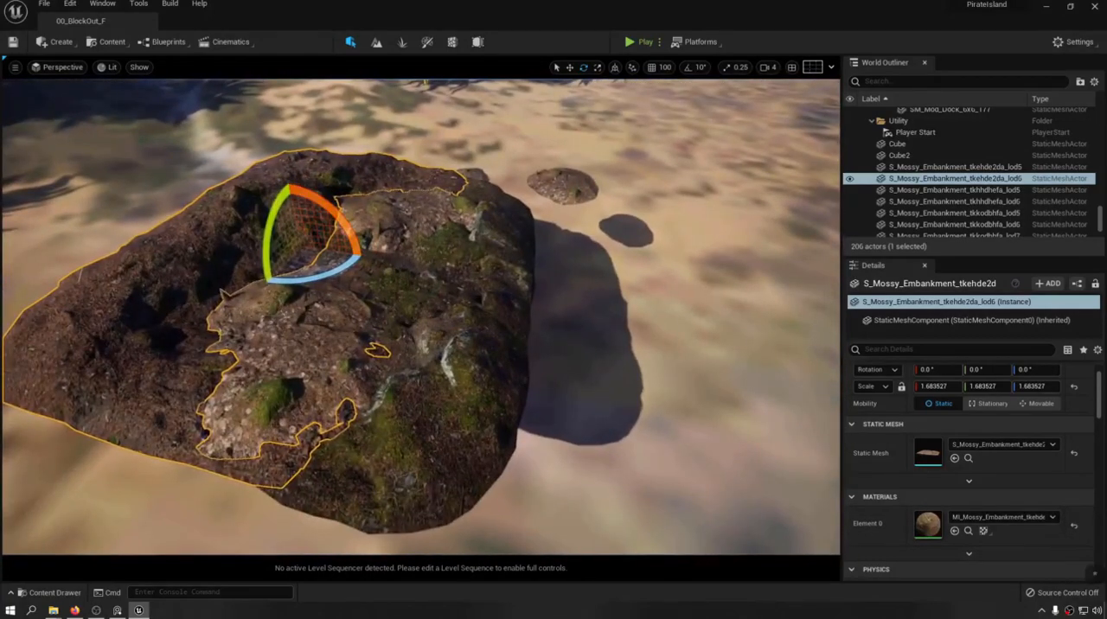
key(s)
right_drag(311, 251, 295, 204)
key(w)
right_drag(264, 277, 261, 283)
key(s)
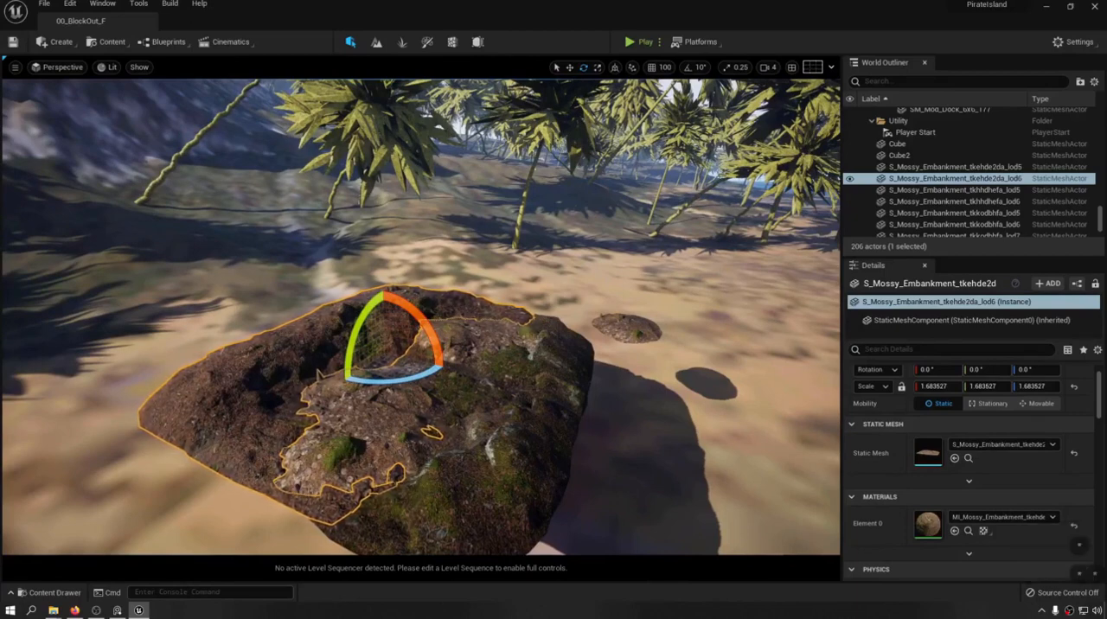
View the mound in relation to the surrounding palms, beach and dock.
key(s)
right_drag(319, 374, 420, 327)
key(a)
key(w)
key(e)
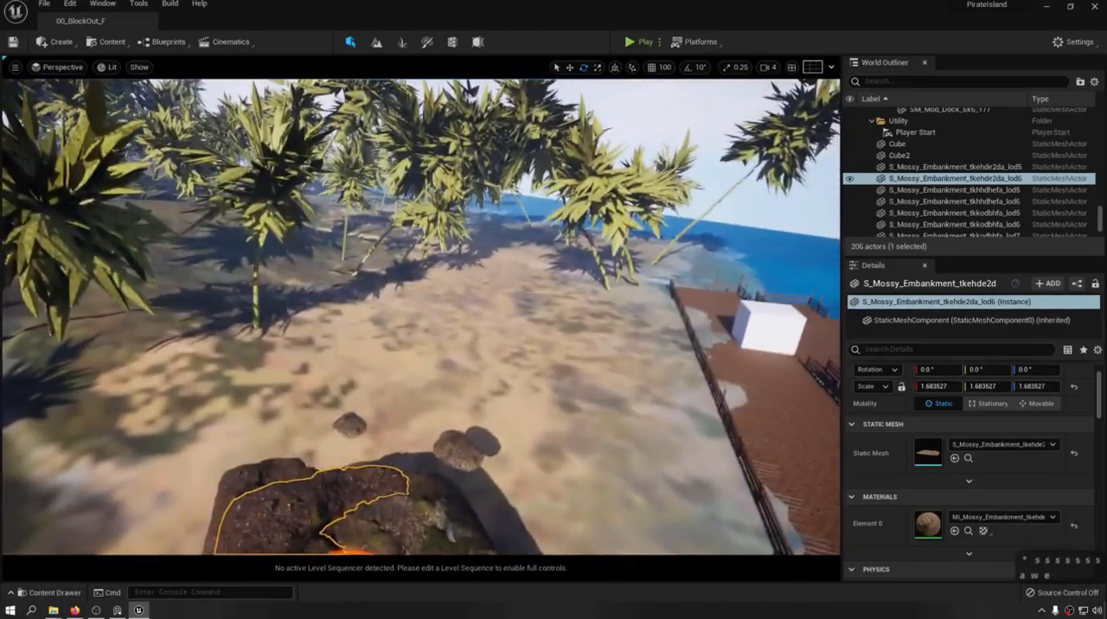
key(w)
mouse_move(468, 281)
right_down()
mouse_move(441, 441)
mouse_move(363, 372)
mouse_move(367, 350)
mouse_move(398, 381)
mouse_move(458, 363)
mouse_move(471, 259)
mouse_move(432, 268)
mouse_move(484, 277)
right_up()
key(e)
key(d)
key(s)
key(s)
key(s)
key(s)
Examine the rocky hills behind the palm trees from ground level and return to the mound.
key(w)
key(a)
key(q)
key(q)
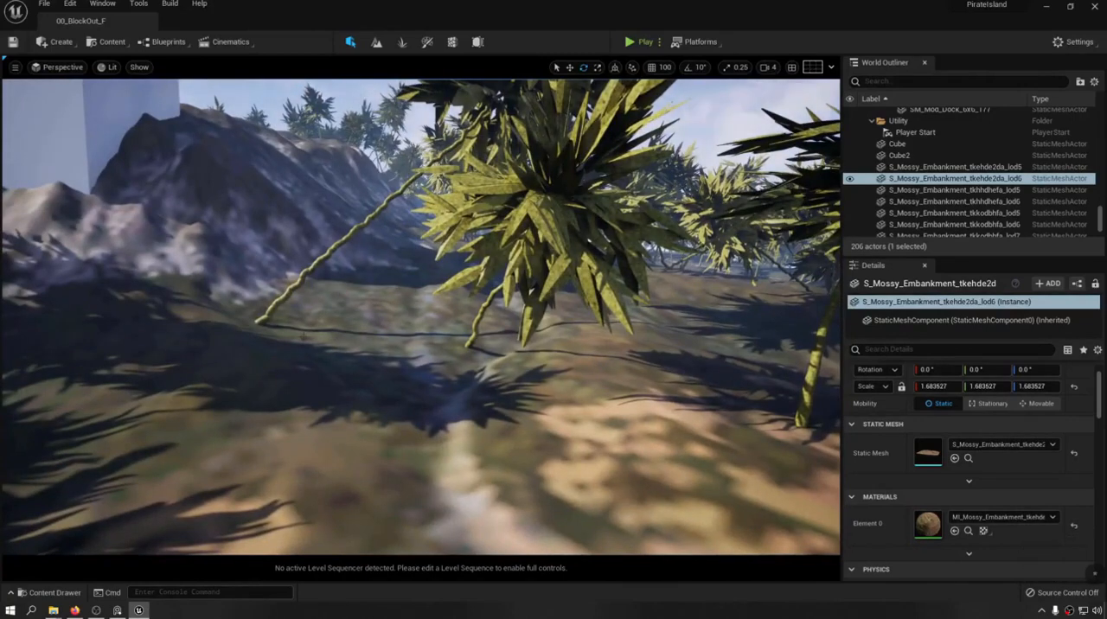
right_drag(313, 278, 218, 245)
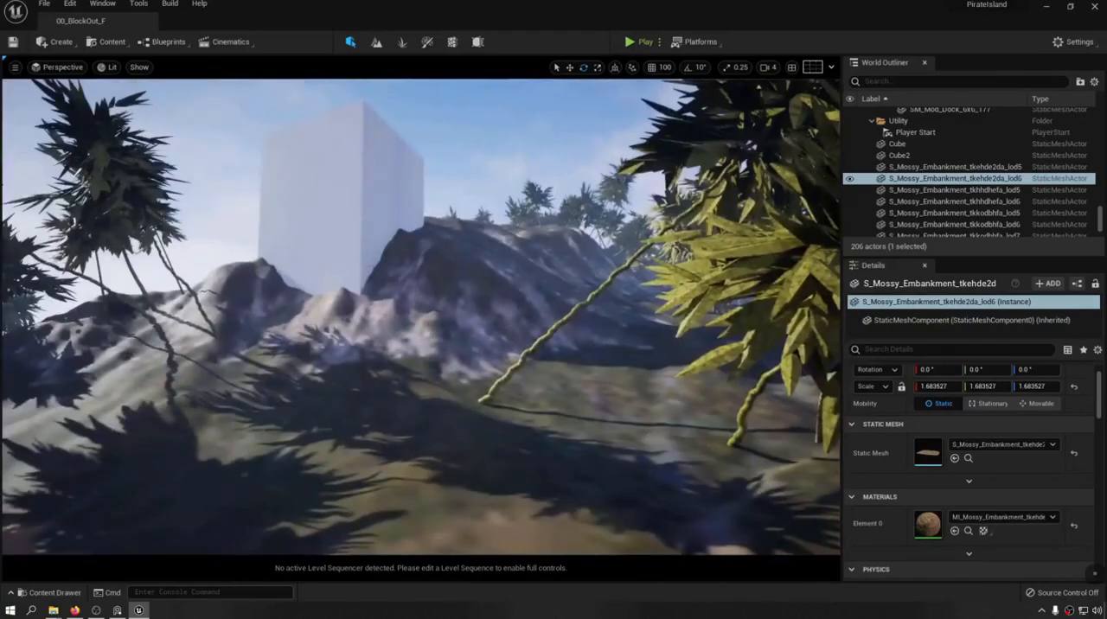
right_drag(406, 216, 406, 275)
key(s)
key(d)
key(w)
key(s)
key(s)
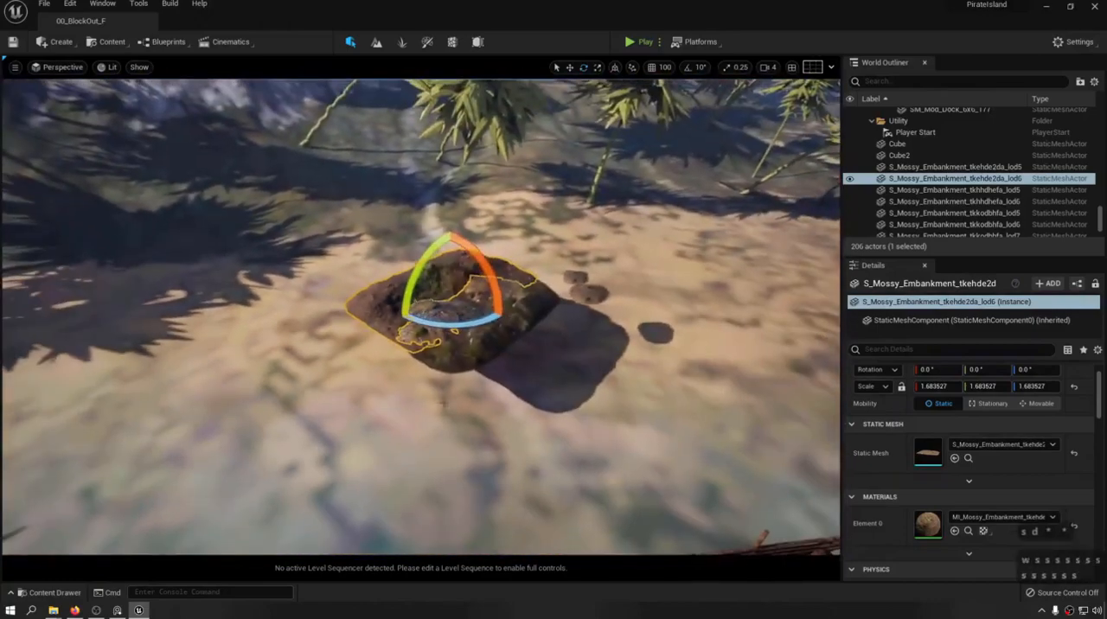
Try a different scale on the large tkehde2da embankment copy, undo it and save the level.
key(r)
drag(445, 290, 481, 251)
key(ctrl+z)
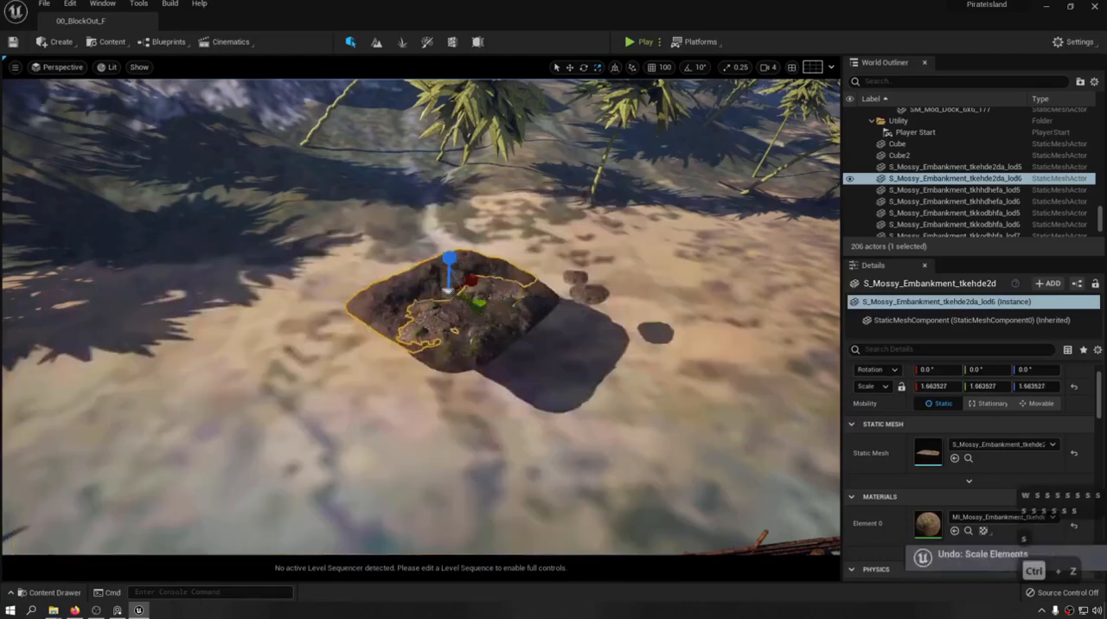
key(a)
right_drag(493, 294, 398, 432)
key(w)
key(ctrl+s)
key(w)
key(s)
Delete all the mossy embankment and forest rock actors from the level and save it.
click(960, 168)
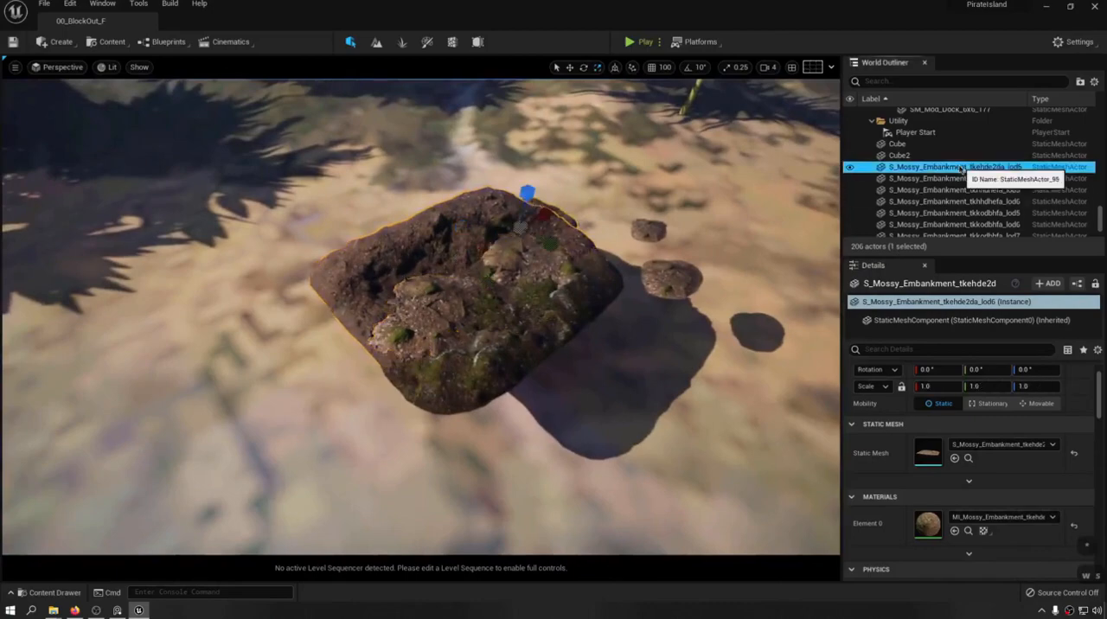
scroll(961, 203, down, 3)
shift+click(969, 232)
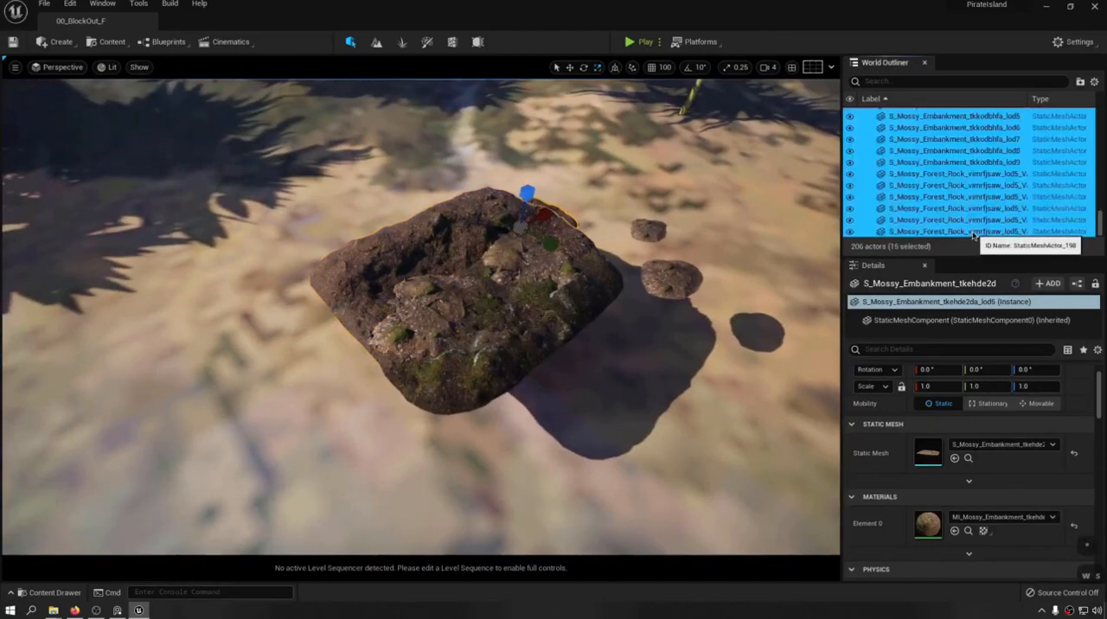
right_drag(494, 309, 534, 195)
key(s)
key(s)
key(s)
key(w)
key(a)
key(q)
key(f)
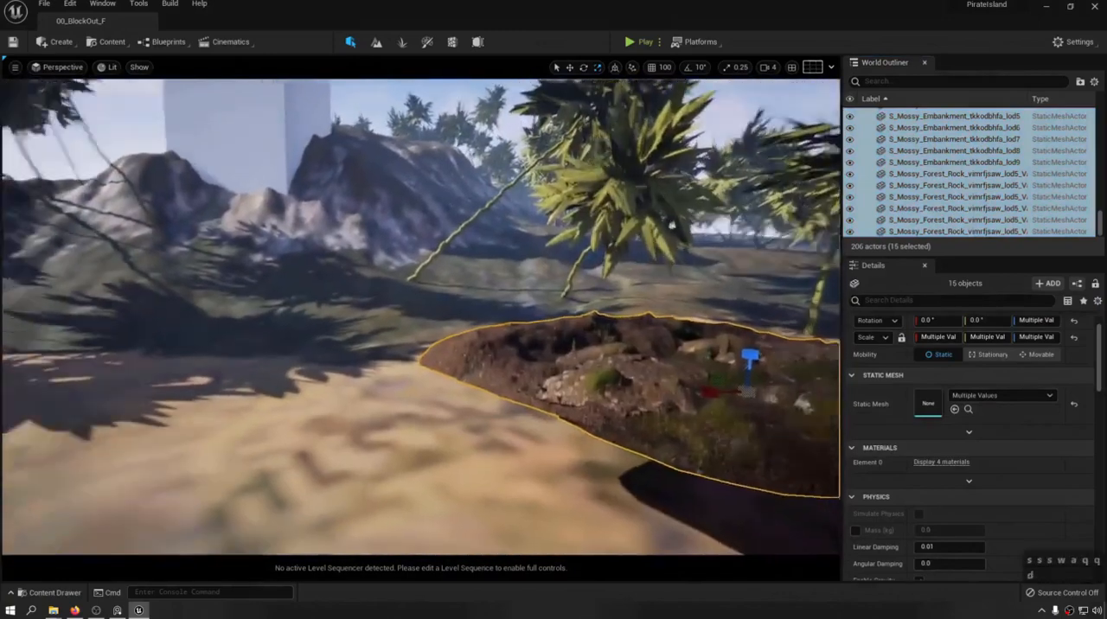
scroll(949, 179, up, 2)
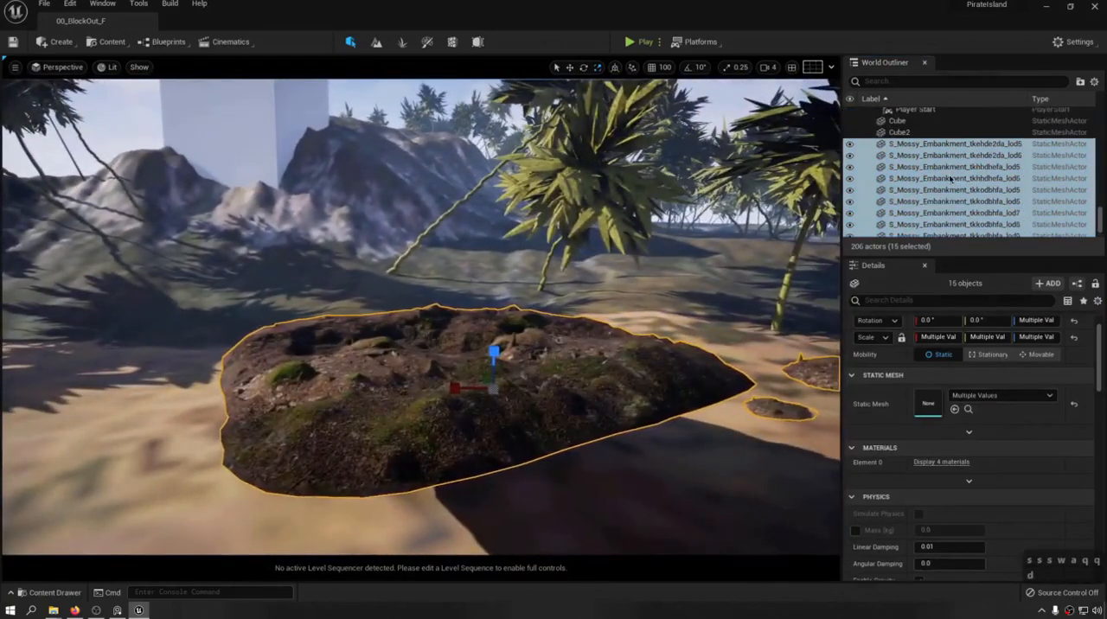
key(Delete)
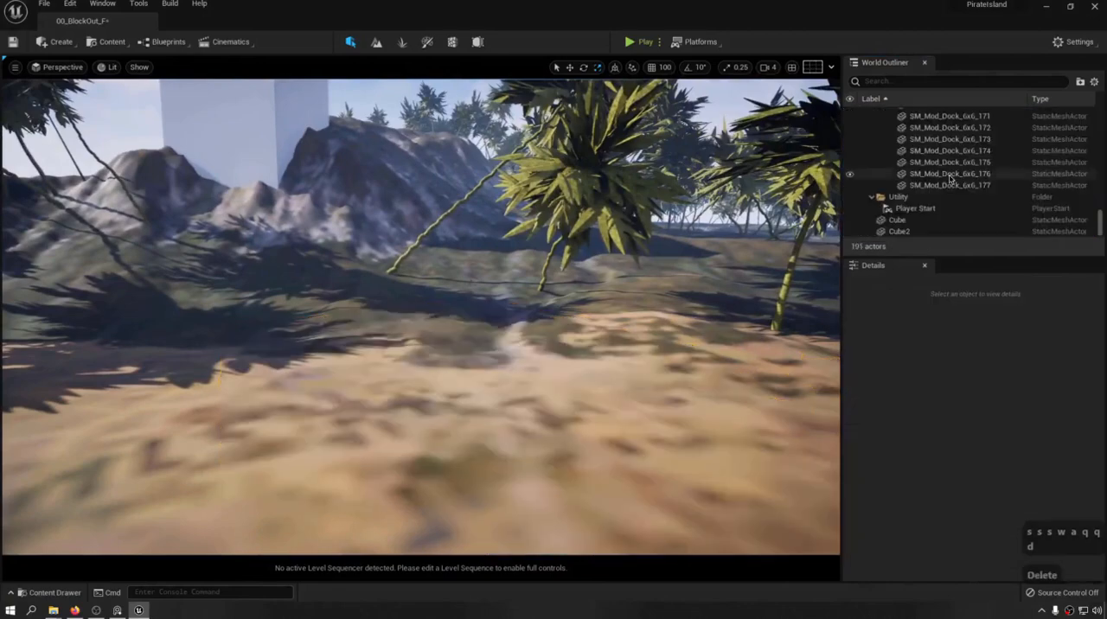
key(ctrl+s)
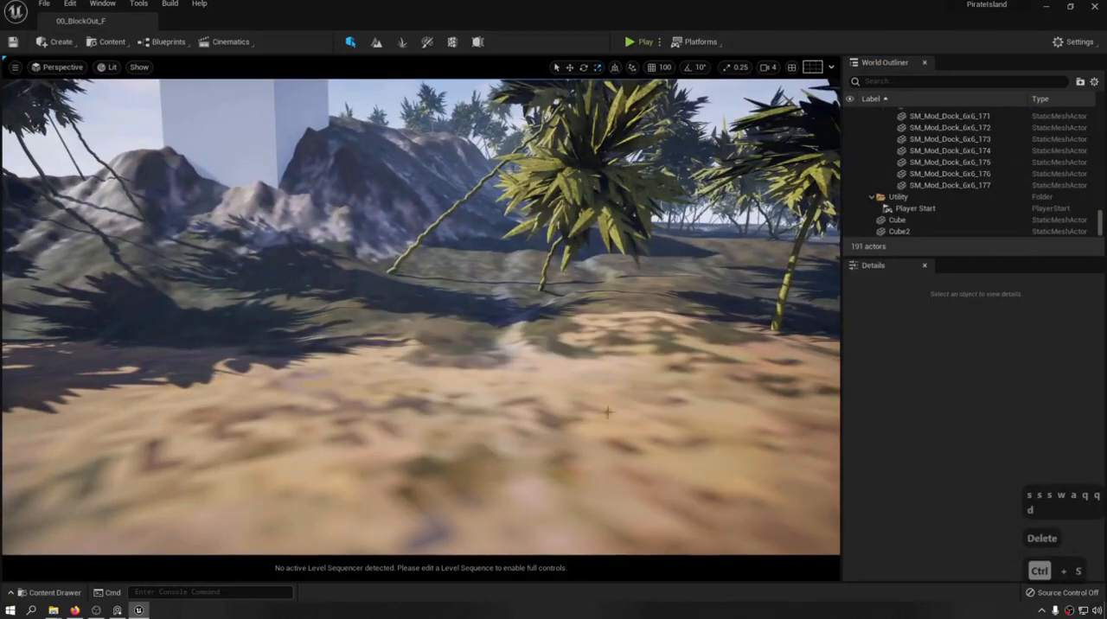
Create a new level from the Default template.
key(s)
key(s)
key(s)
key(s)
mouse_move(607, 413)
right_down()
mouse_move(607, 484)
mouse_move(617, 412)
right_up()
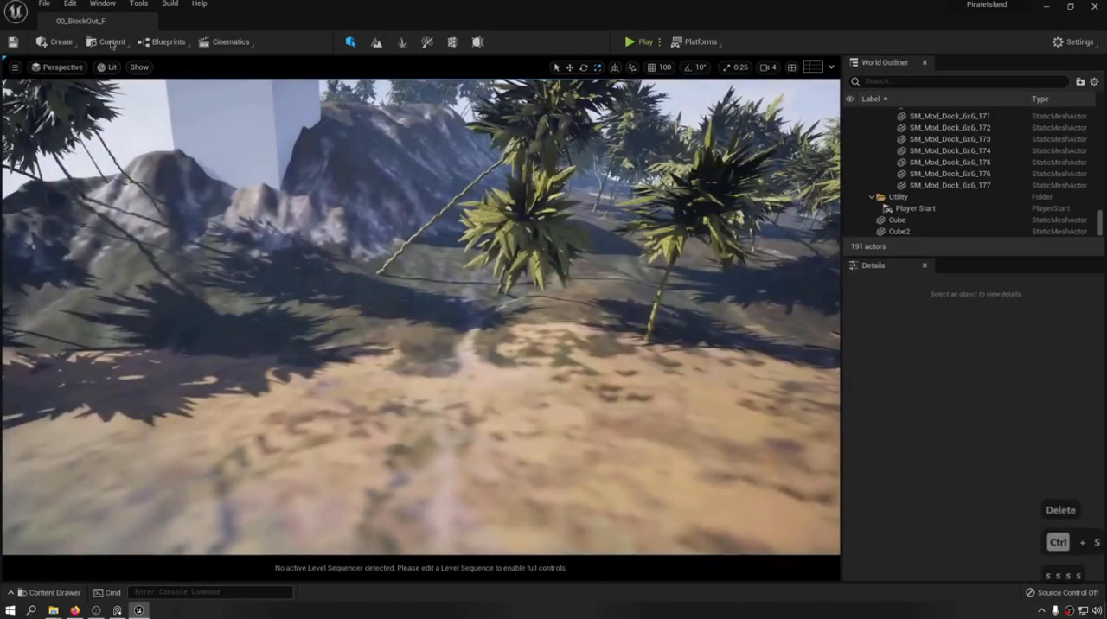
click(44, 6)
click(76, 34)
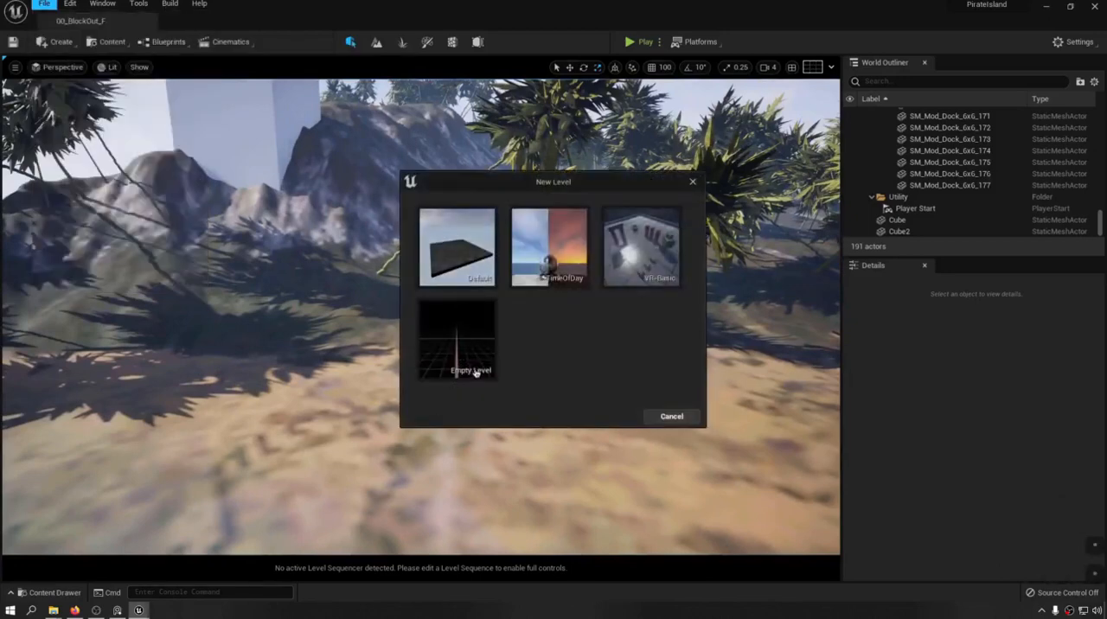
click(457, 247)
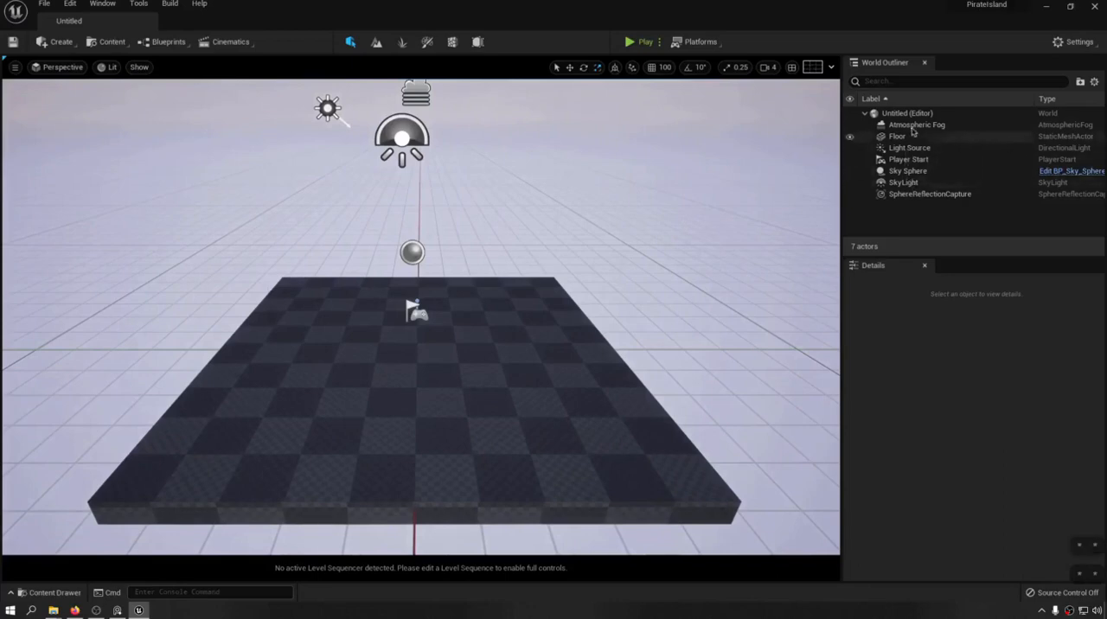
Delete the checkered floor actor from the new level.
mouse_move(222, 271)
right_down()
mouse_move(113, 233)
mouse_move(205, 263)
right_up()
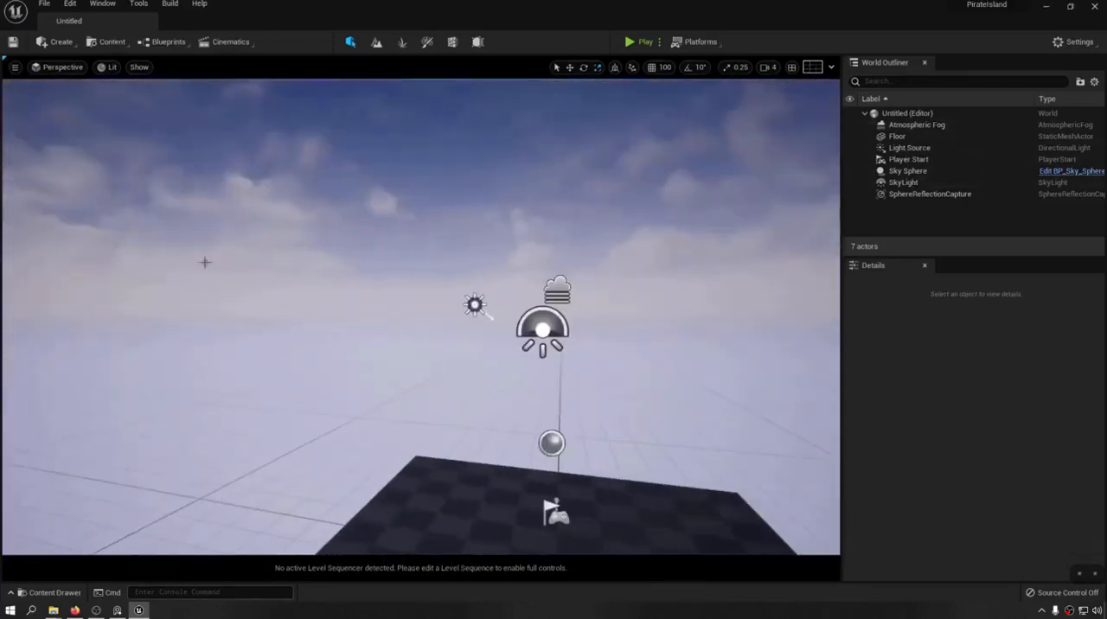
right_drag(383, 373, 407, 423)
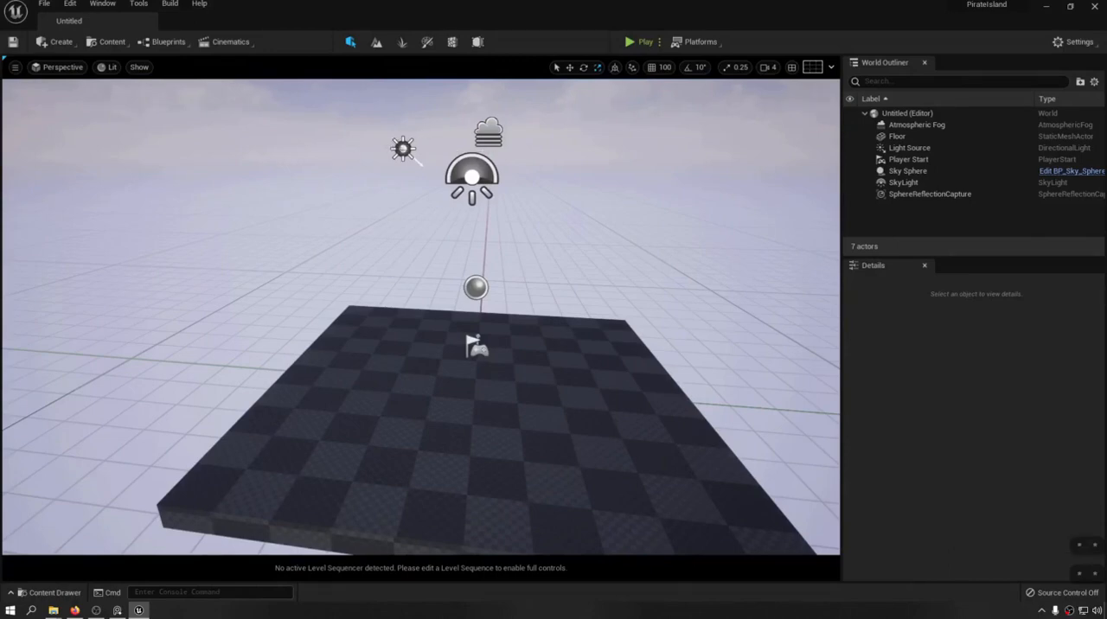
right_drag(420, 316, 393, 381)
key(s)
key(a)
key(w)
key(d)
key(w)
key(d)
key(s)
key(s)
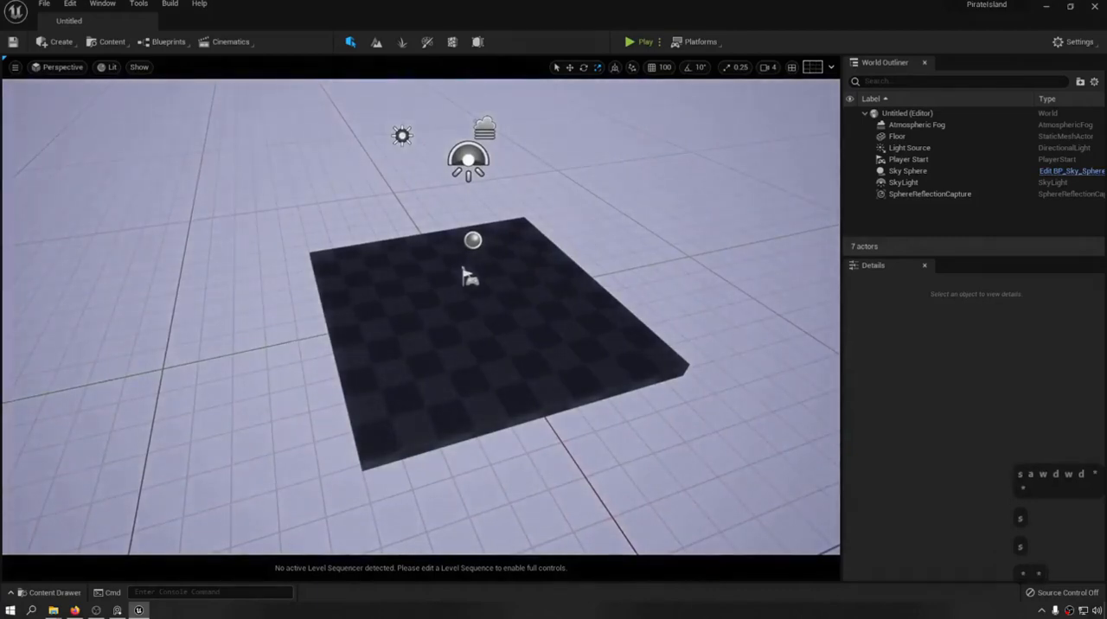
click(464, 285)
key(Delete)
Place the mossy embankment meshes tkehde2da and tkhhdhefa near the centre of the empty level.
key(ctrl+space)
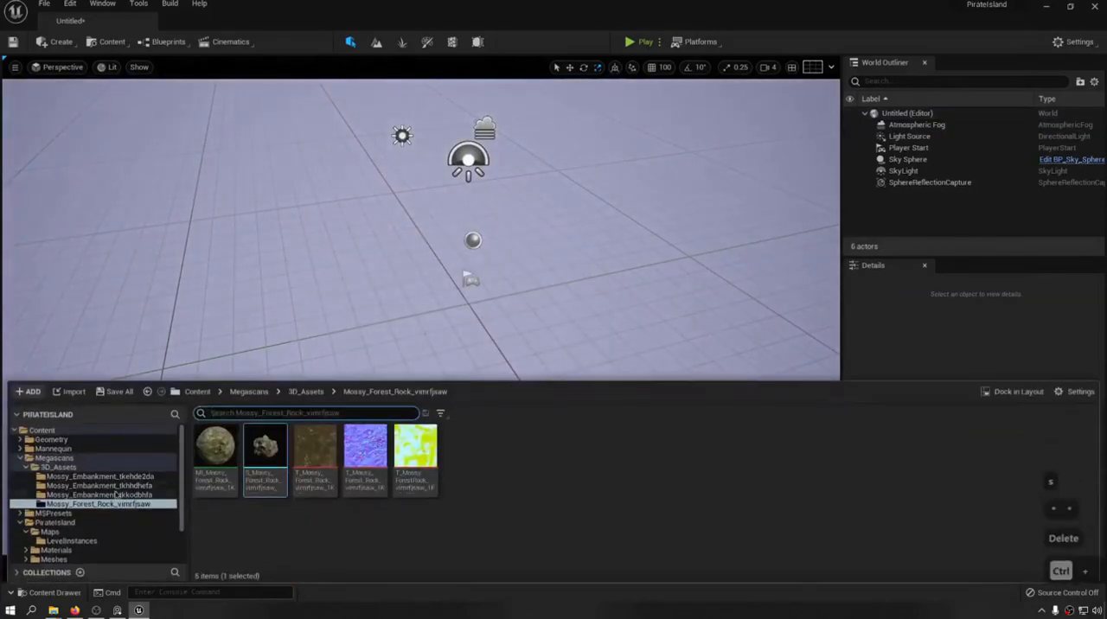
click(102, 476)
drag(266, 454, 440, 277)
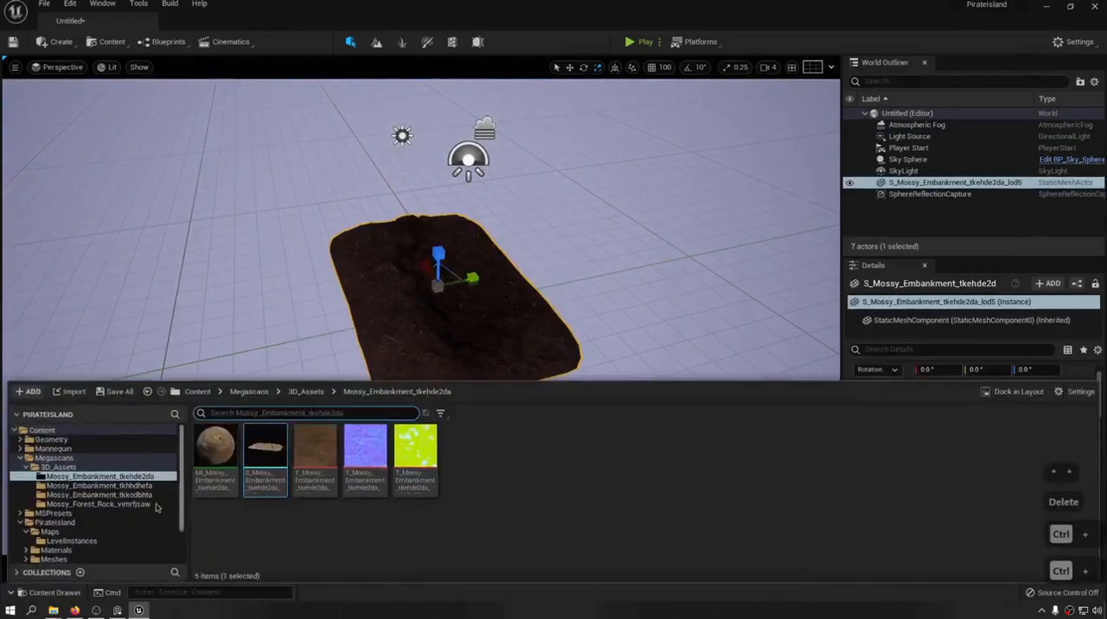
click(100, 485)
drag(265, 454, 459, 286)
key(ctrl+space)
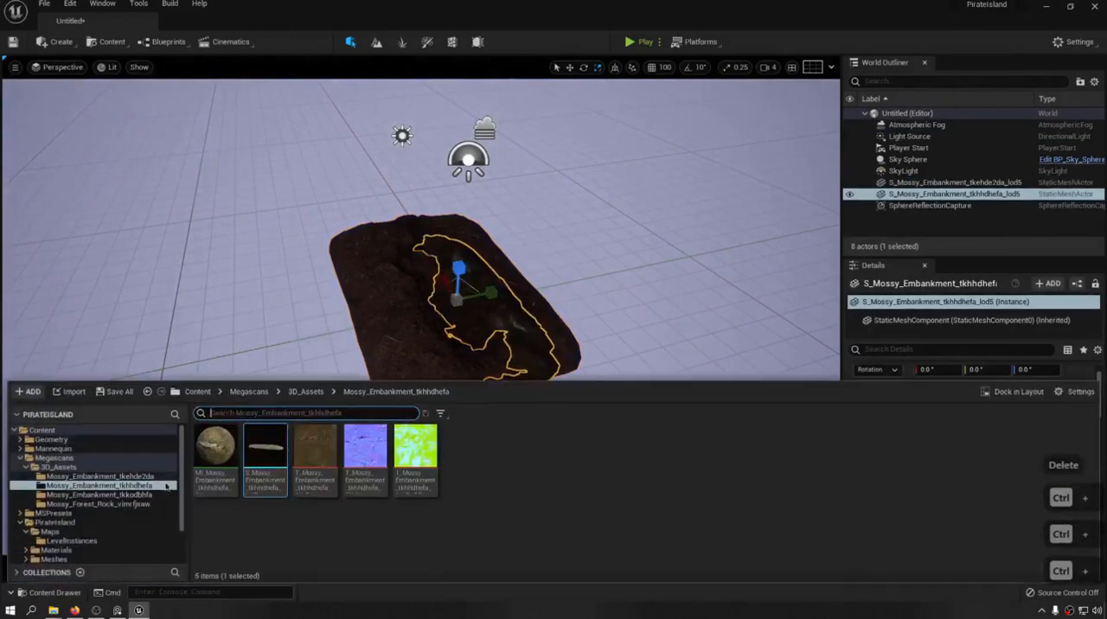
Add the mossy forest rock vimrfjsaw and the mossy embankment tkkodbhfa on top of the placed embankments.
click(99, 504)
drag(265, 454, 414, 259)
key(ctrl+space)
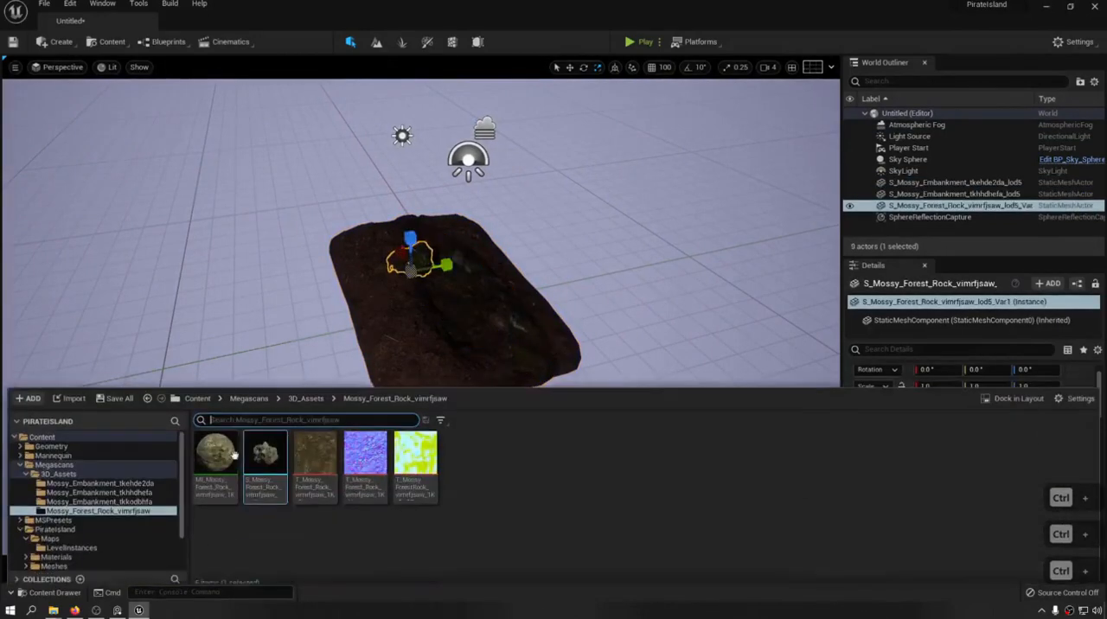
click(142, 502)
drag(265, 454, 501, 252)
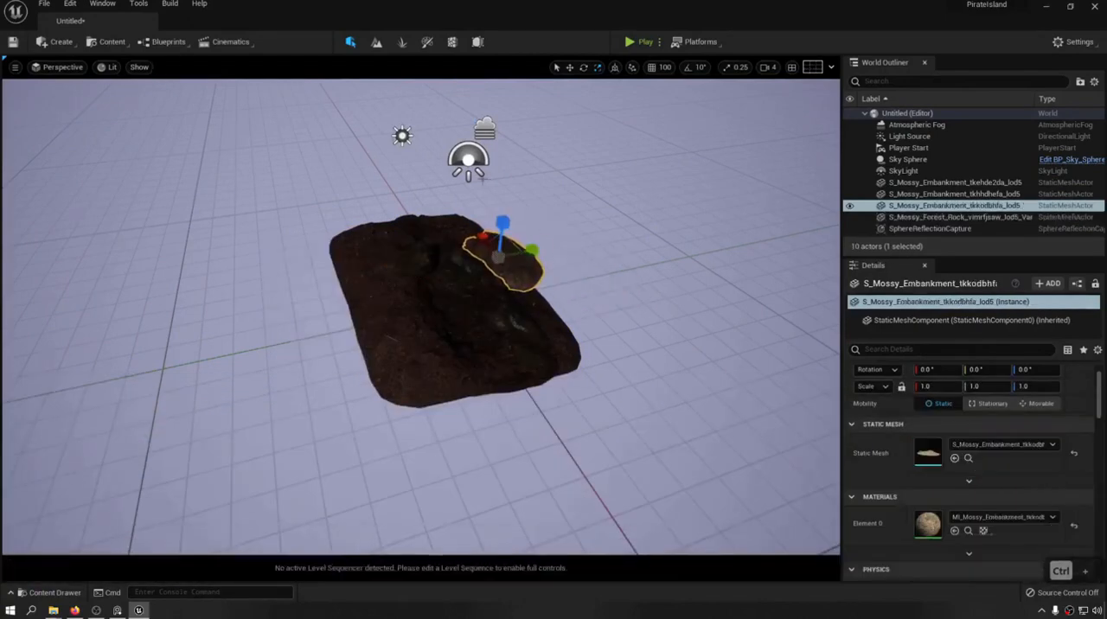
Set the directional light's intensity to 8 lux.
click(402, 136)
click(949, 441)
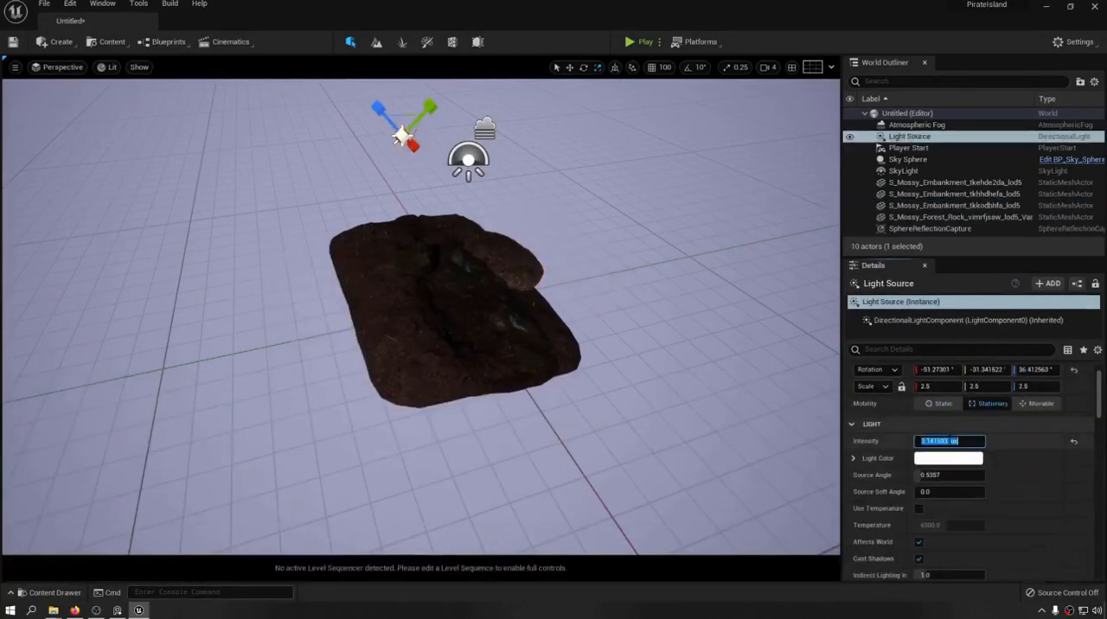
key(Return)
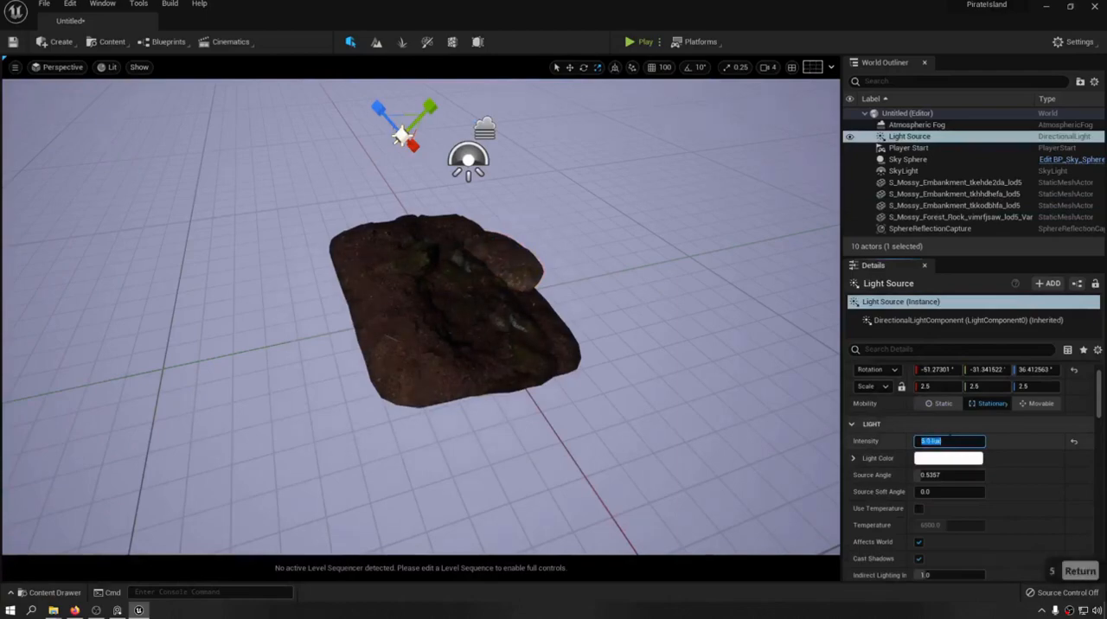
text(8)
key(Return)
Reset the location of all three mossy embankments and the forest rock to the world origin.
key(w)
key(d)
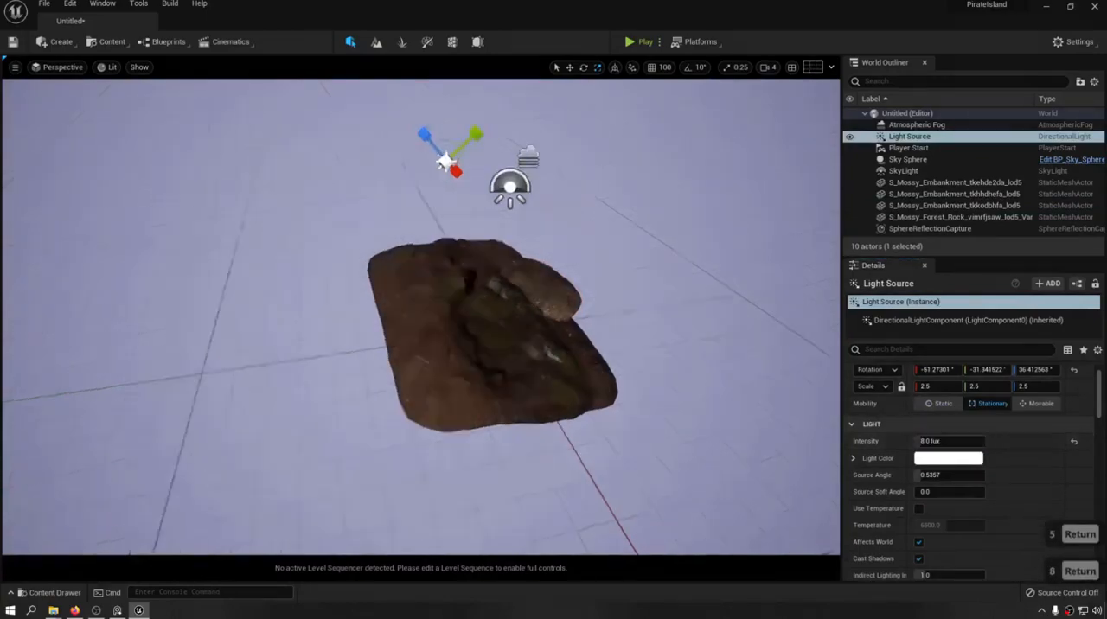
key(s)
click(265, 400)
key(g)
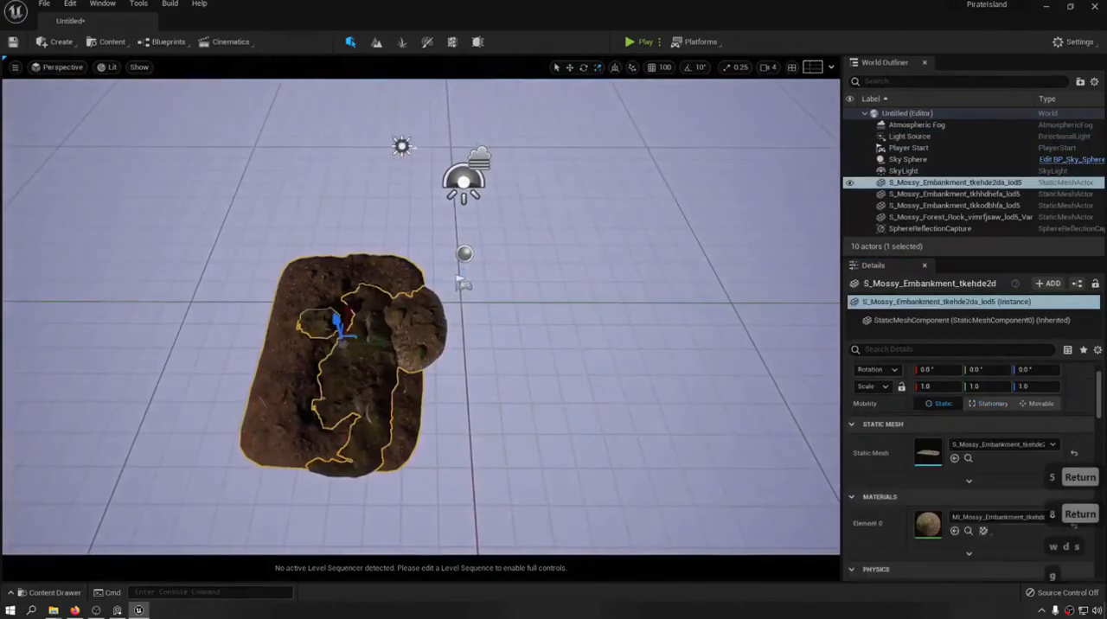
drag(356, 342, 358, 341)
right_drag(358, 340, 312, 339)
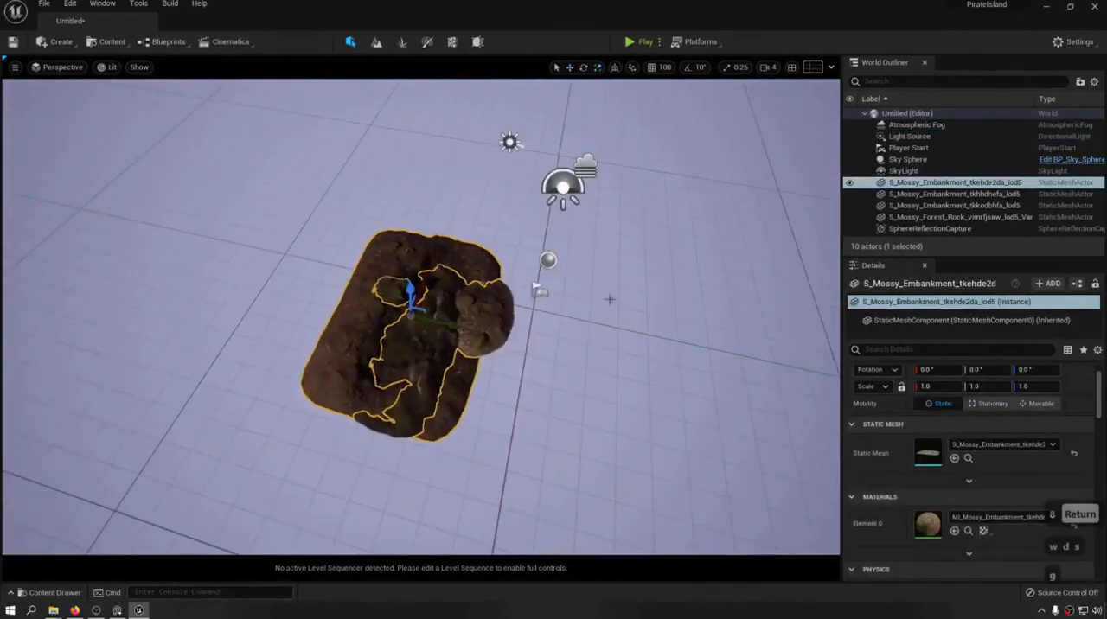
shift+click(944, 217)
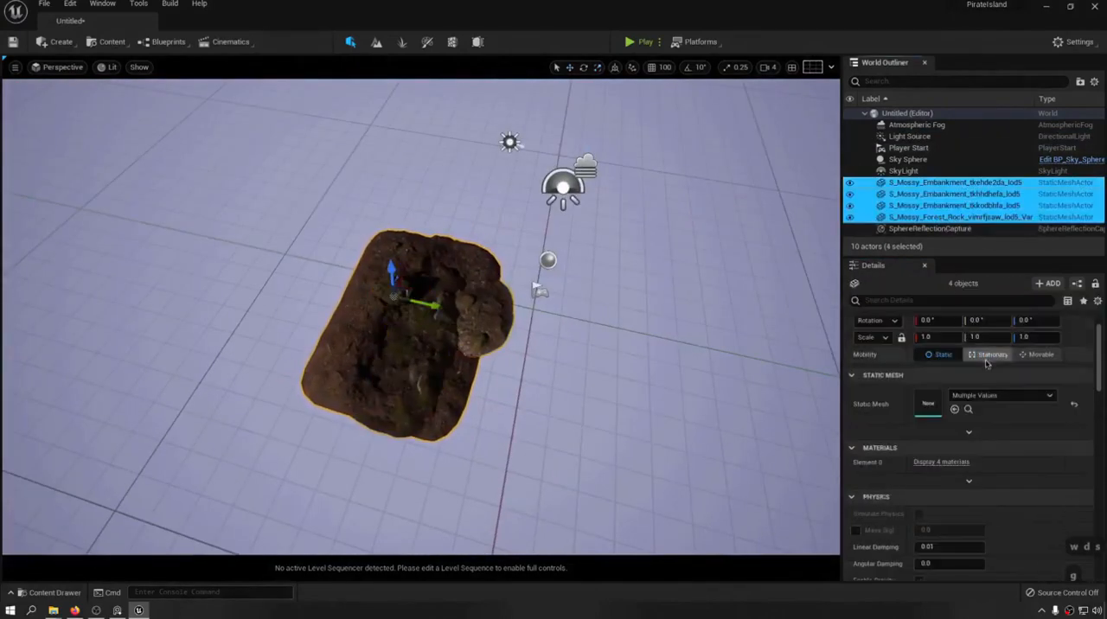
key(s)
key(d)
right_drag(548, 283, 303, 208)
key(w)
key(q)
key(s)
scroll(1038, 389, up, 2)
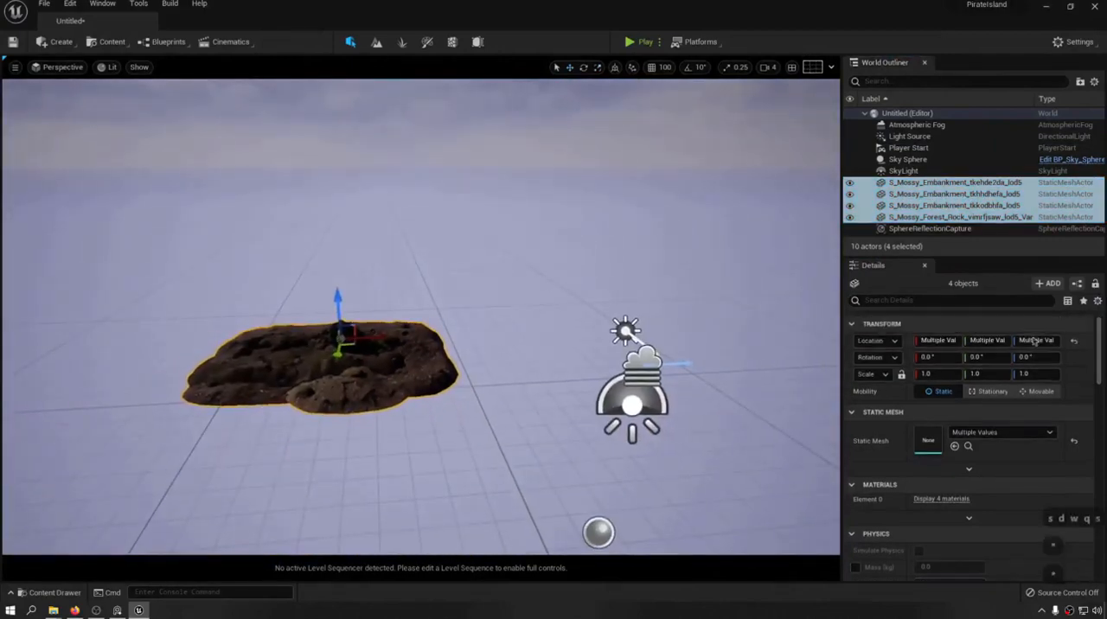
click(1075, 345)
Move the tkehde2da embankment to about Y -141 and scale the tkhhdhefa embankment uniformly to about 2.52.
right_drag(450, 285, 524, 350)
key(w)
key(a)
key(q)
key(e)
key(a)
key(s)
click(596, 320)
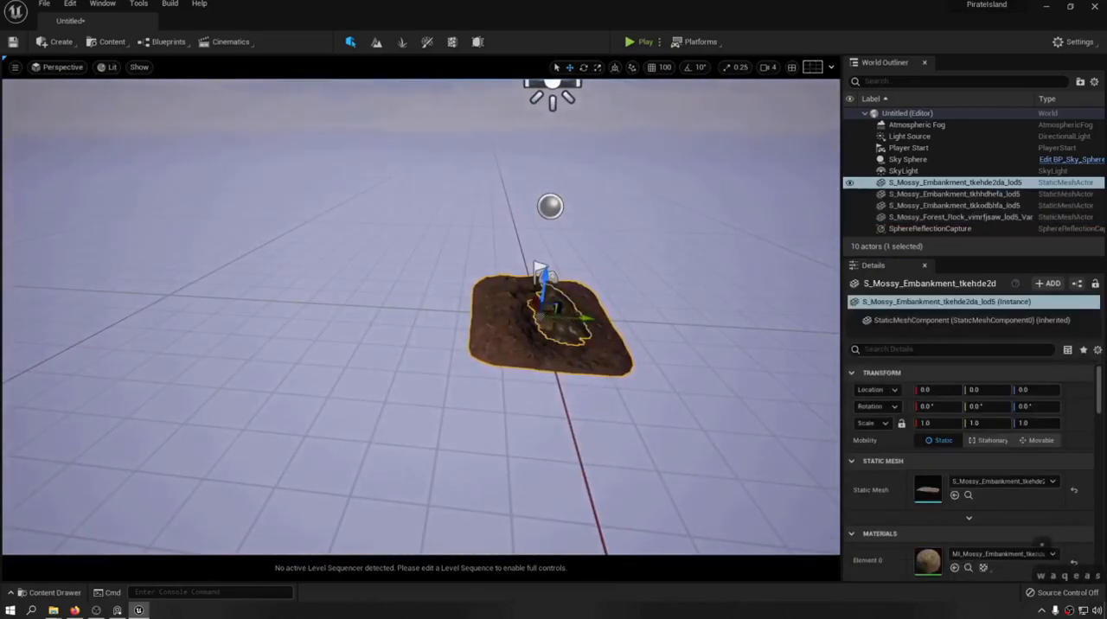
drag(588, 320, 619, 306)
click(577, 335)
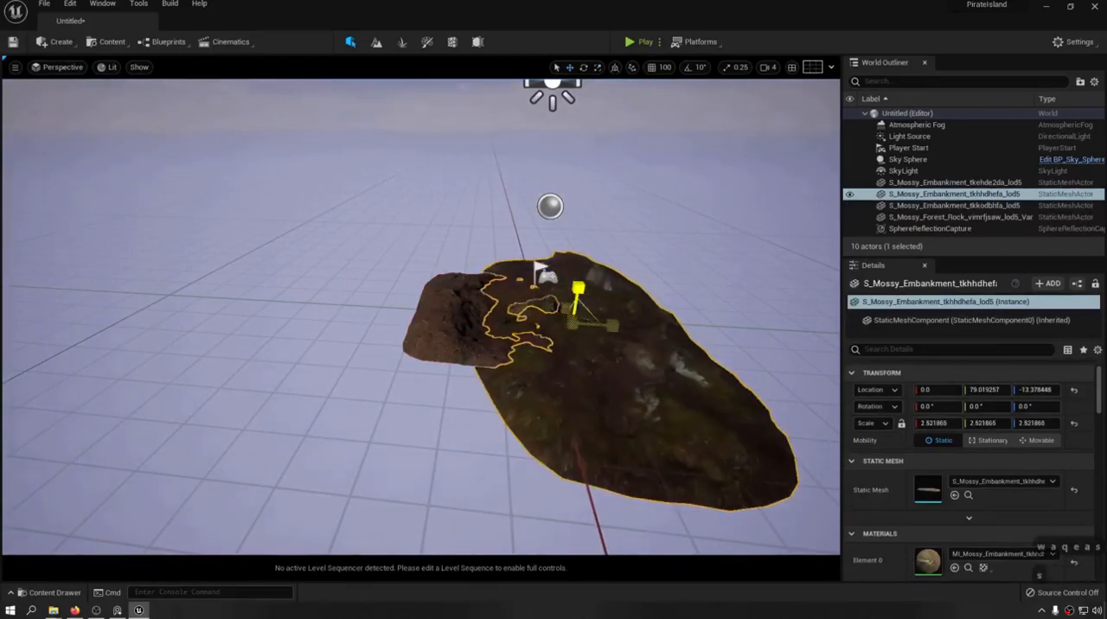
Scale the tkehde2da embankment uniformly to about 1.52.
click(517, 338)
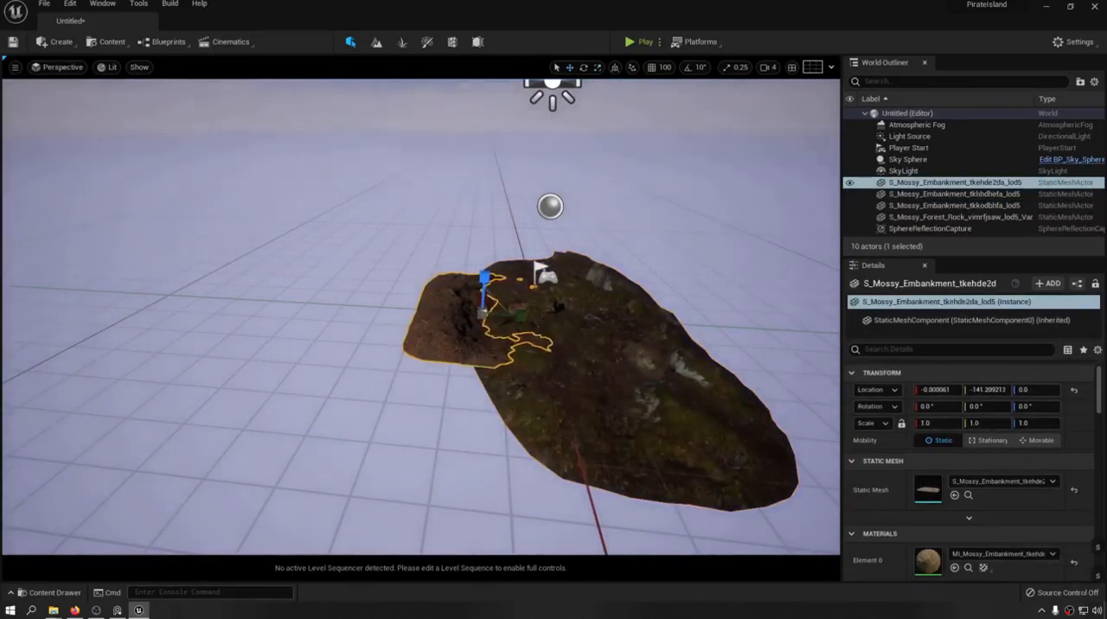
key(r)
drag(485, 312, 529, 299)
right_drag(529, 299, 709, 346)
Duplicate the tkehde2da embankment to about X -478 and rotate the copy to about -54° around Z.
key(w)
alt+drag(413, 327, 548, 333)
key(e)
drag(537, 378, 508, 391)
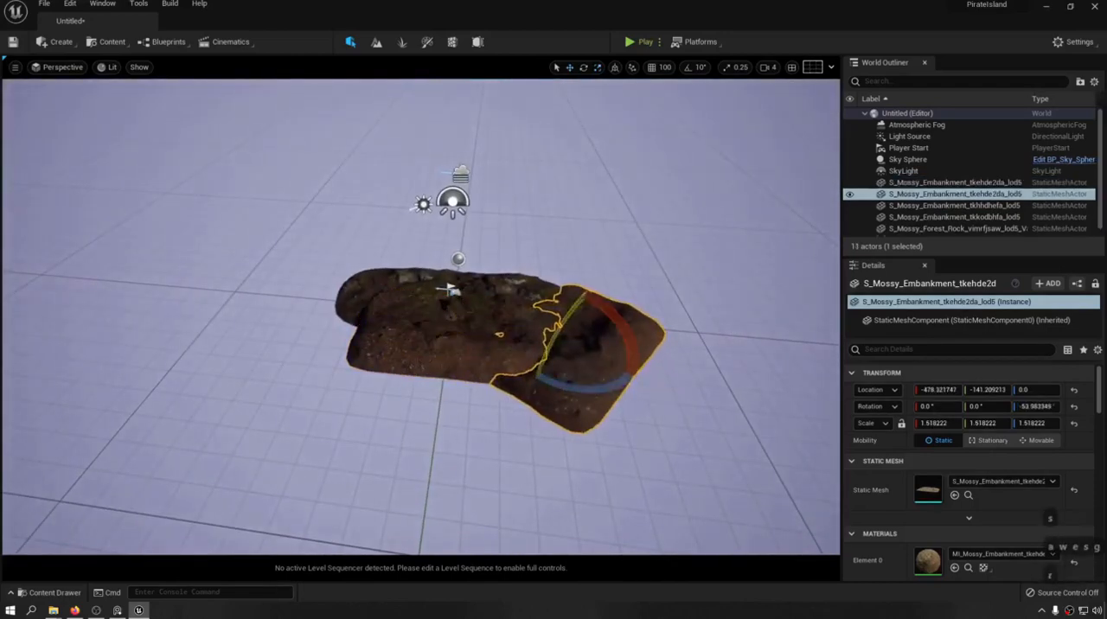
Duplicate the rotated embankment to the opposite end at about X 528, Y -169, turned to about -121° around Z.
key(w)
alt+drag(548, 339, 294, 313)
key(e)
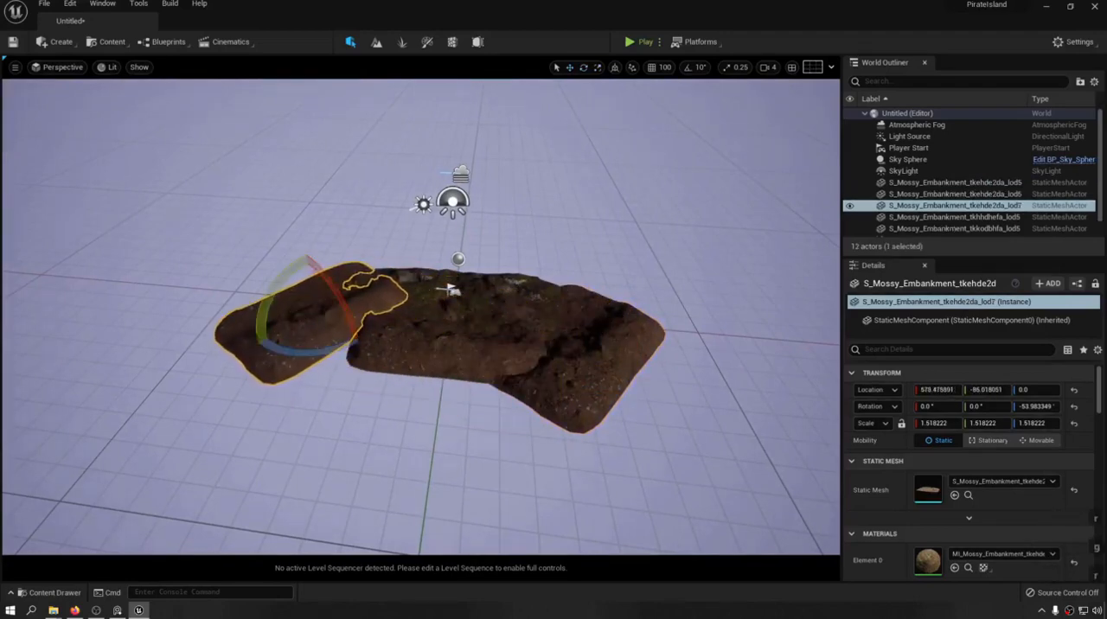
drag(292, 350, 339, 368)
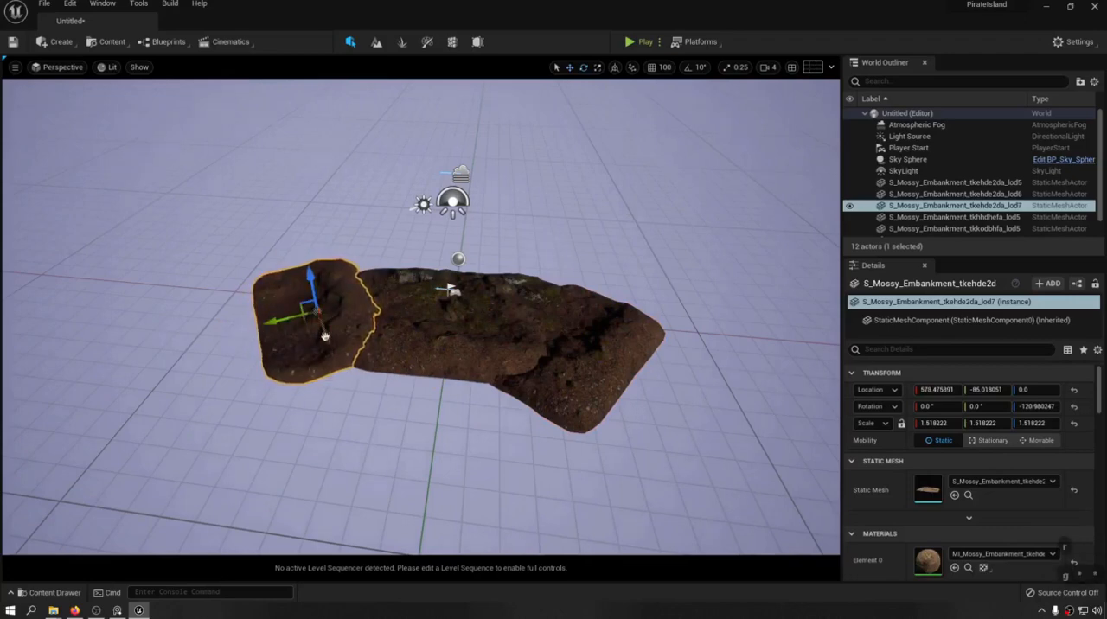
drag(324, 336, 329, 348)
key(ctrl+s)
key(ctrl+s)
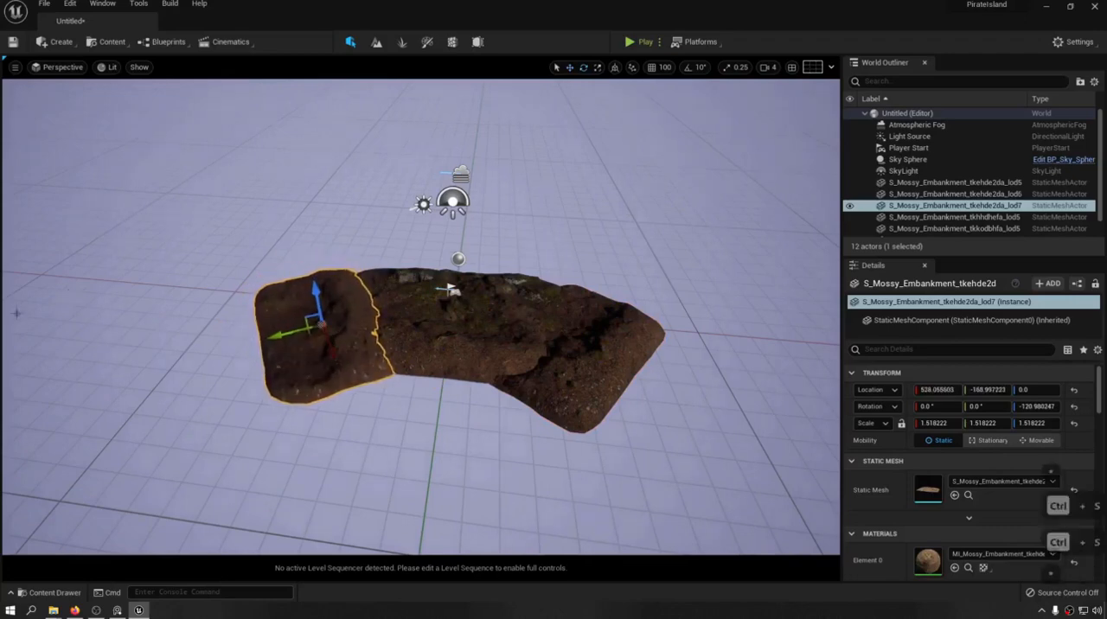
Examine the surfaces and seams of the overlapping embankments up close and from around the formation.
key(w)
right_drag(16, 313, 10, 325)
key(d)
key(s)
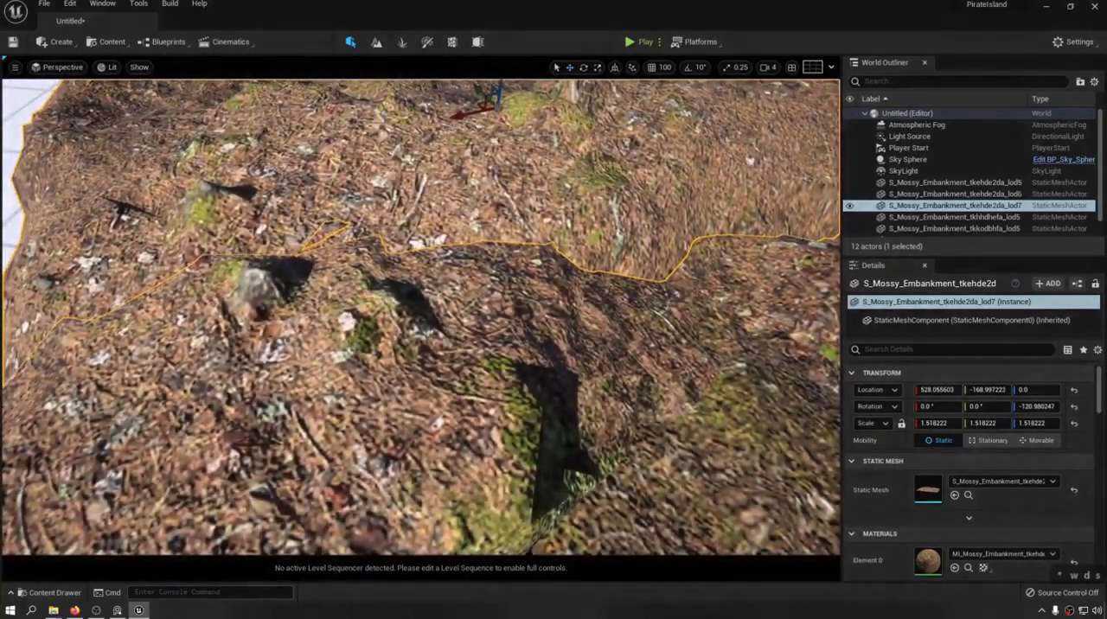
key(s)
right_drag(665, 262, 666, 263)
key(d)
mouse_move(565, 270)
right_down()
mouse_move(561, 286)
mouse_move(553, 265)
mouse_move(551, 279)
right_up()
key(a)
key(w)
key(w)
key(d)
key(s)
Duplicate the forest rock to about X -487 and snap both rocks down onto the embankment surface.
click(459, 321)
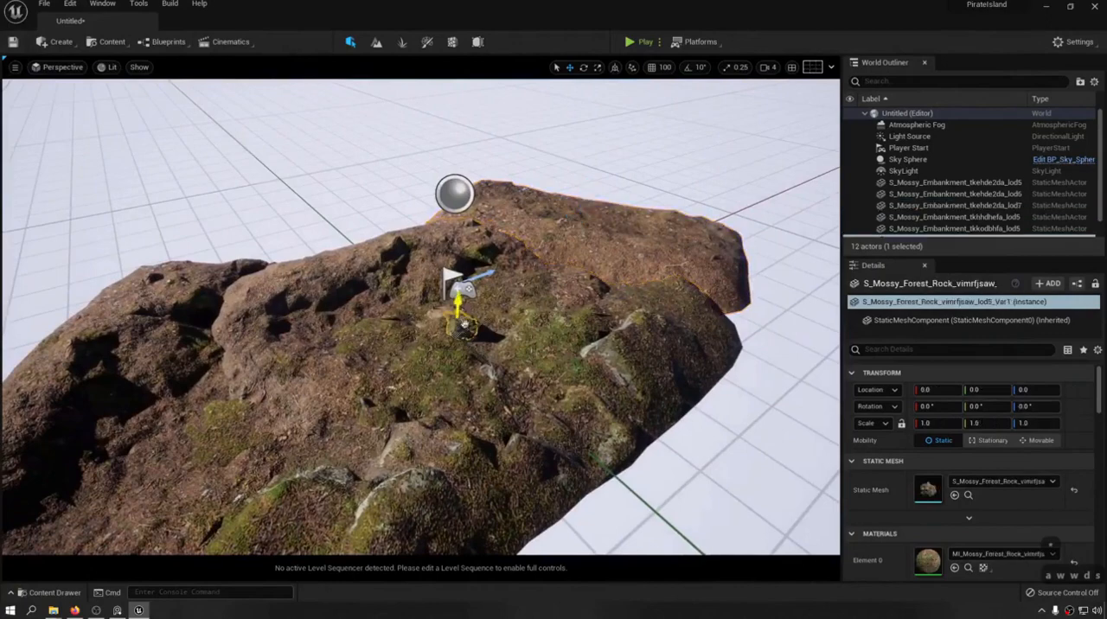
drag(458, 305, 154, 335)
key(q)
right_drag(153, 335, 150, 296)
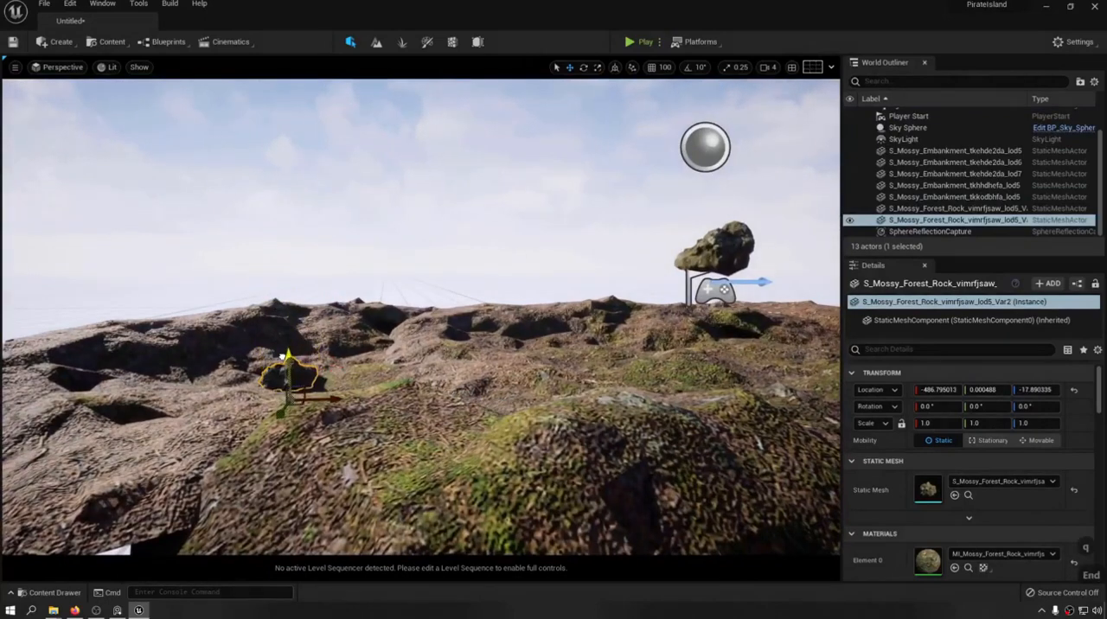
click(722, 250)
key(End)
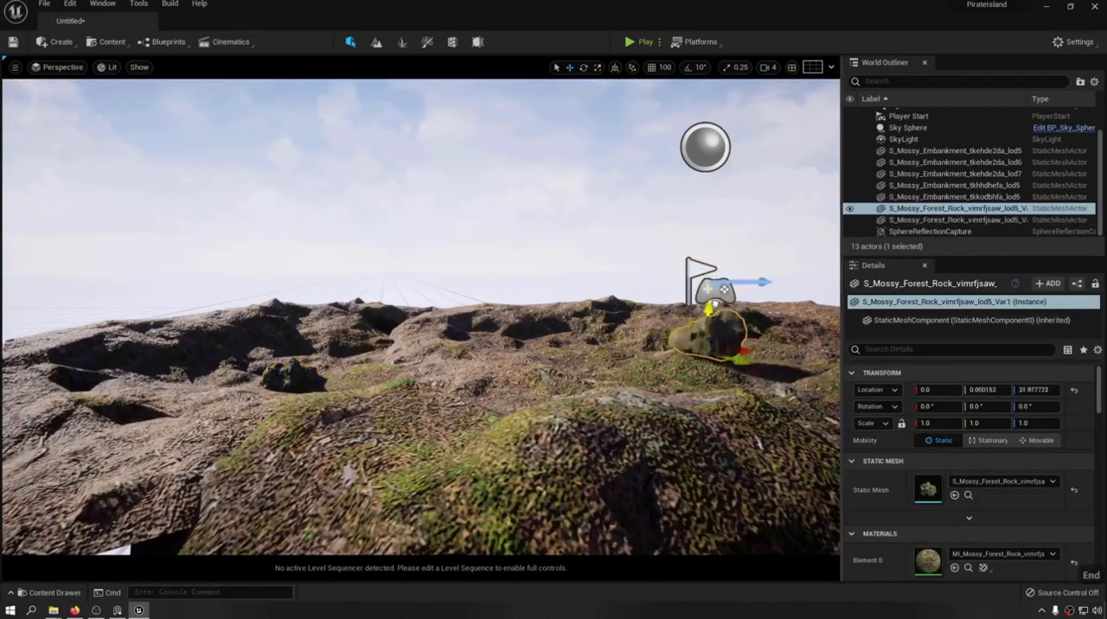
Rotate the central forest rock to about -142° around Z and sink it into the ground to about Z -6.6.
key(r)
drag(671, 392, 753, 396)
key(a)
key(e)
right_drag(754, 396, 605, 467)
key(w)
key(s)
key(w)
key(d)
key(w)
key(e)
key(d)
key(s)
key(g)
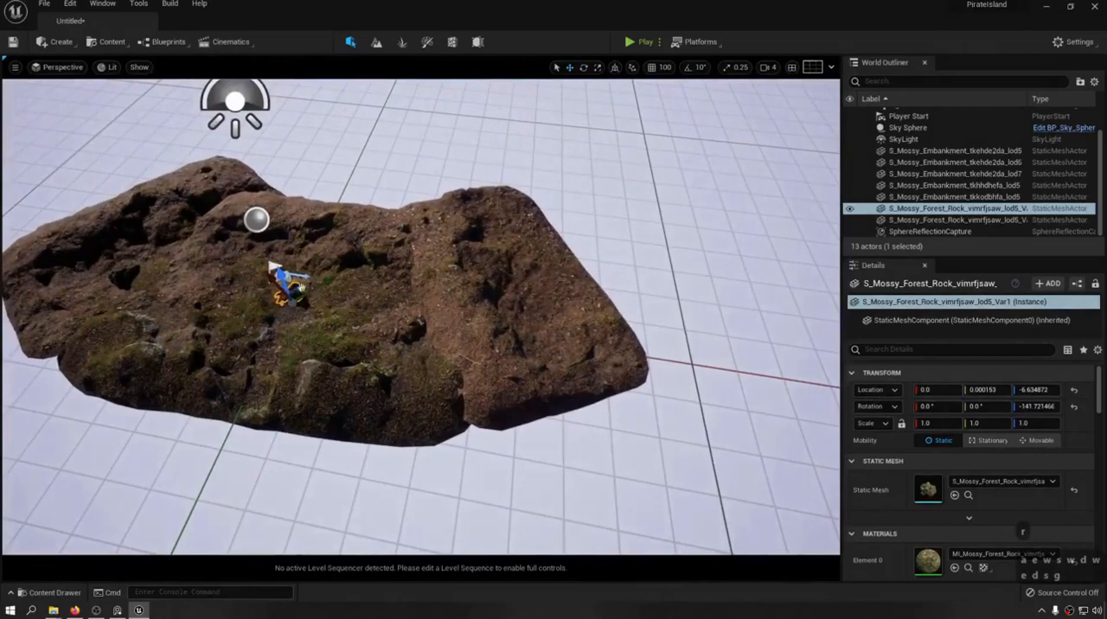
Try placing more copies of the forest rock beyond the edge of the embankments, and undo the copies.
alt+drag(298, 286, 370, 169)
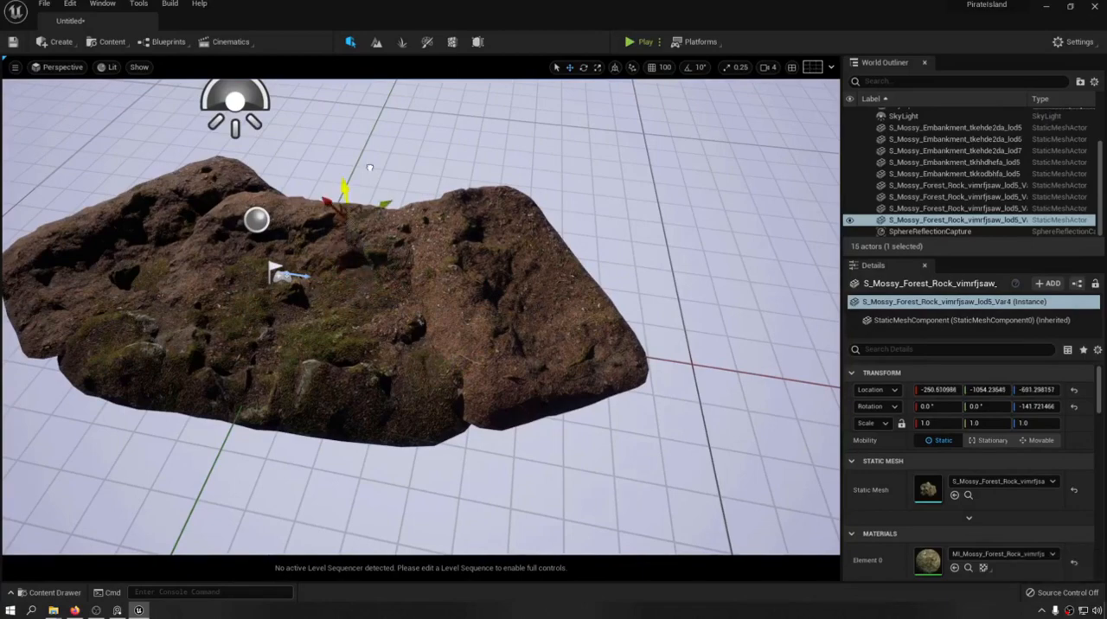
key(d)
key(q)
right_drag(370, 169, 242, 130)
key(s)
key(ctrl+z)
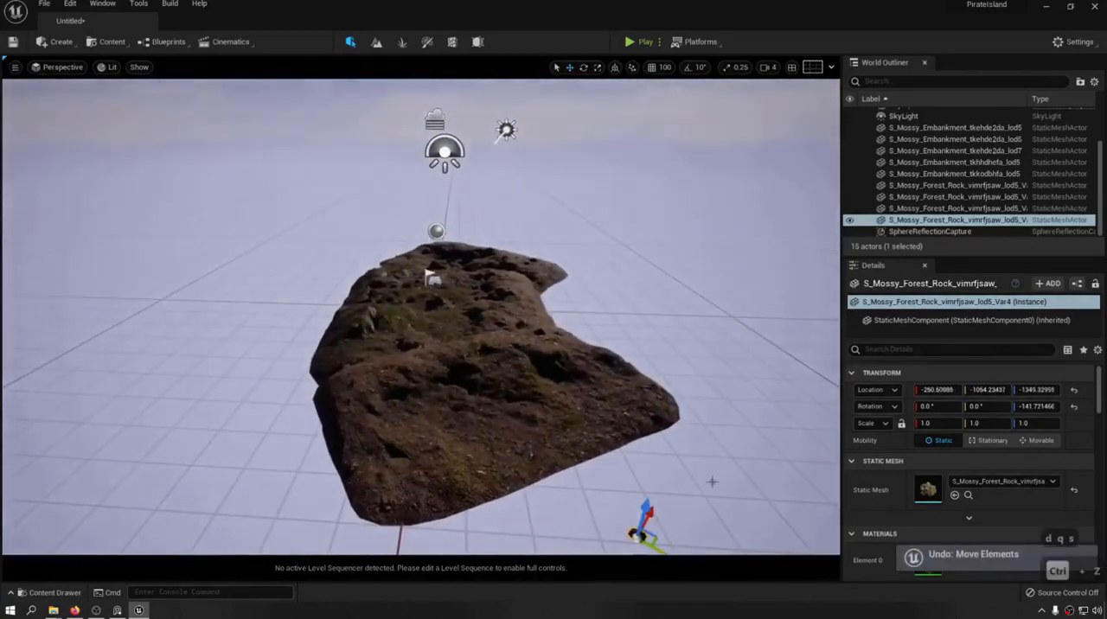
key(ctrl+z)
key(ctrl+z)
Switch the editor to Landscape mode and on to Foliage mode with the Paint tool.
key(w)
right_drag(429, 273, 381, 328)
key(a)
key(e)
key(s)
key(d)
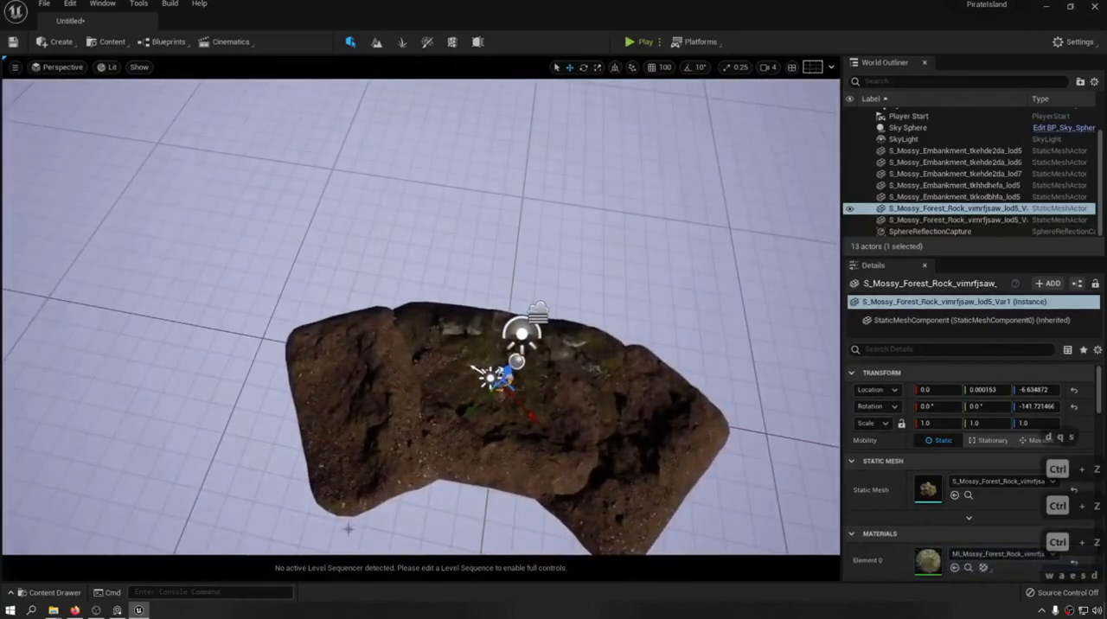
alt+drag(498, 403, 346, 363)
key(e)
click(376, 41)
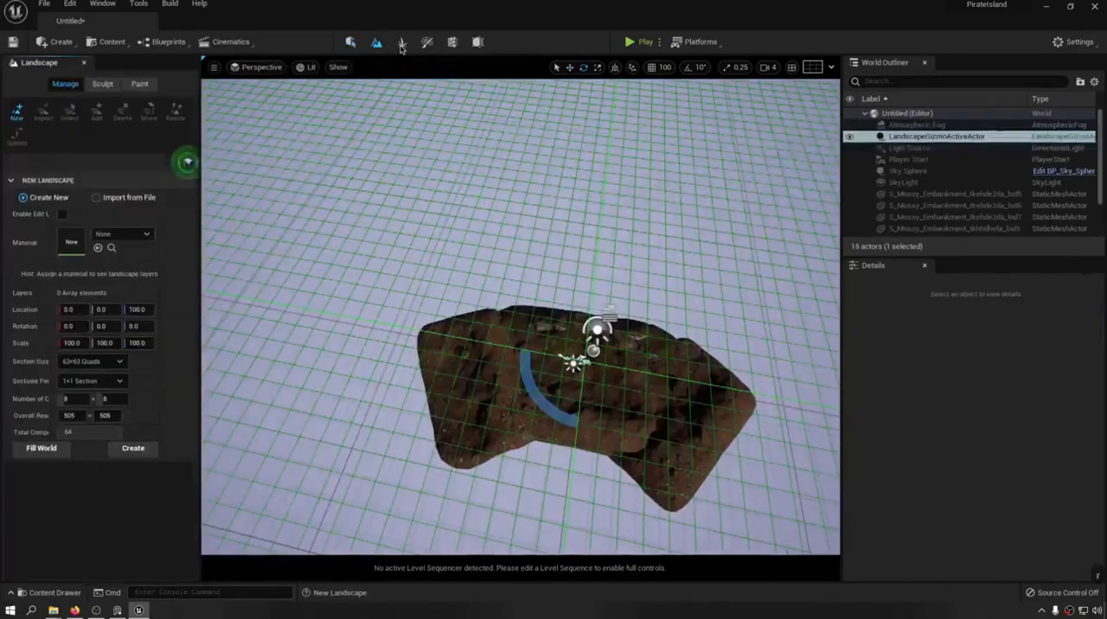
click(402, 43)
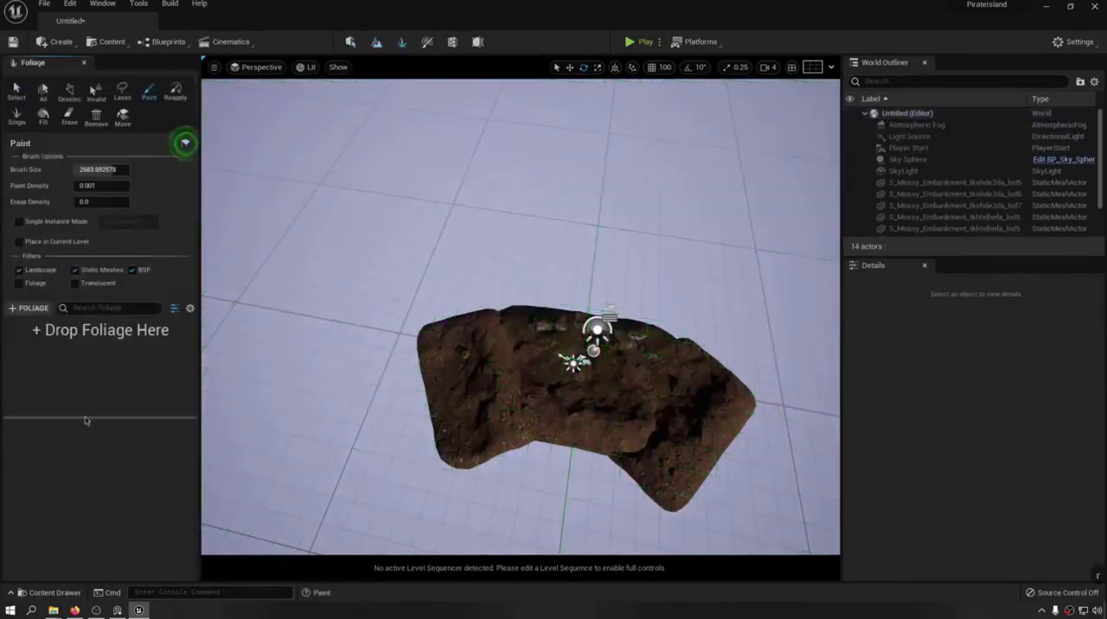
Add the Mossy_Forest_Rock static mesh as a foliage type and reduce the brush size to about 213.
key(ctrl+space)
click(130, 486)
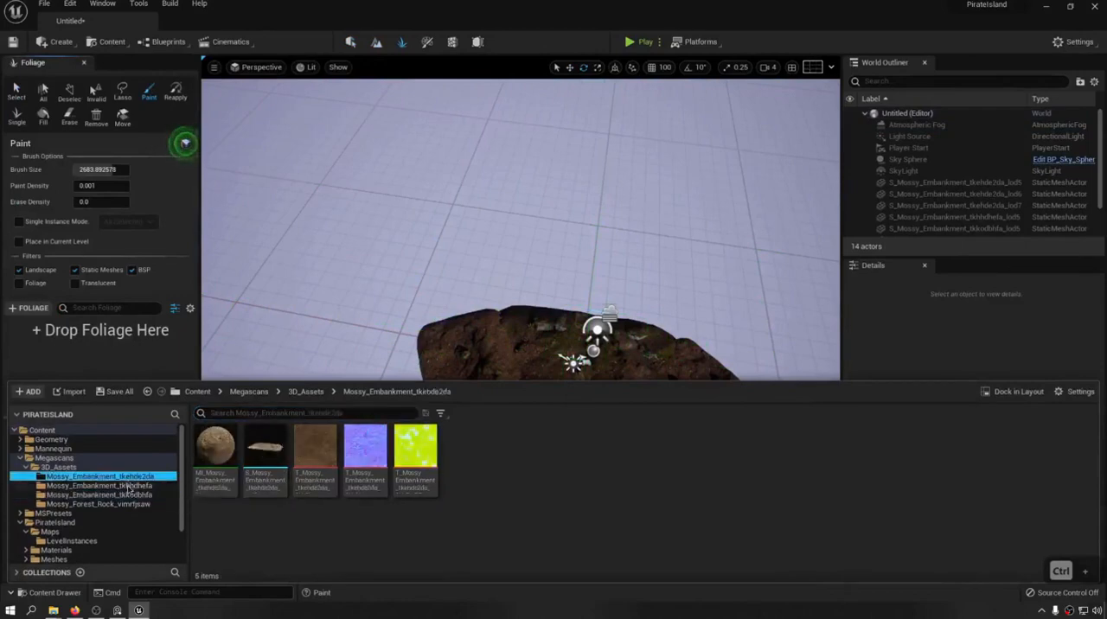
click(130, 504)
drag(266, 445, 104, 333)
right_drag(521, 230, 515, 206)
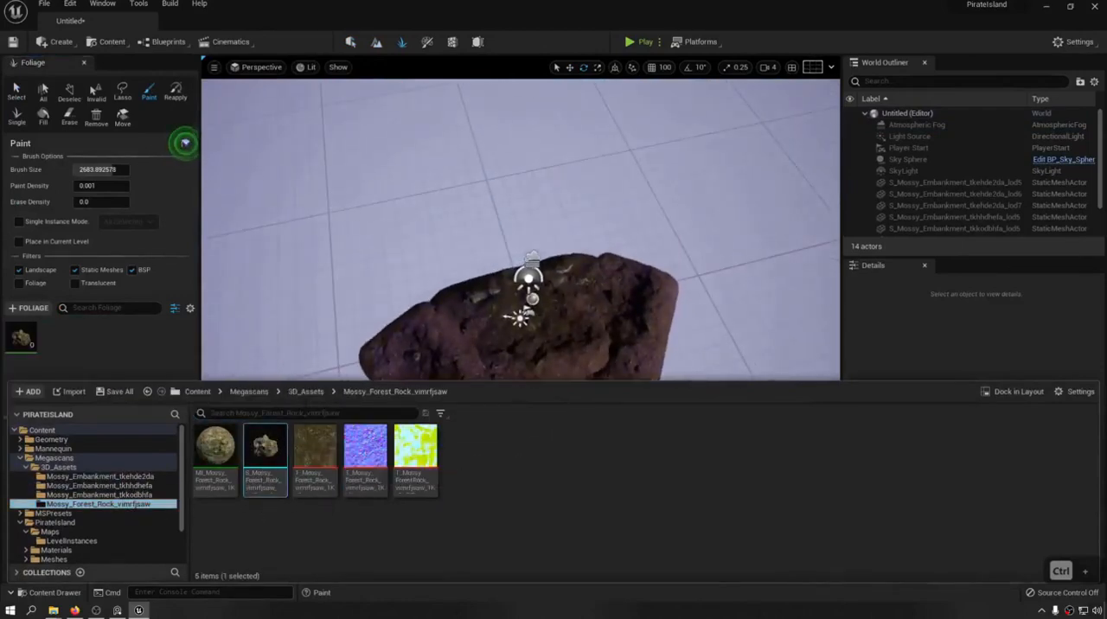
drag(109, 167, 82, 168)
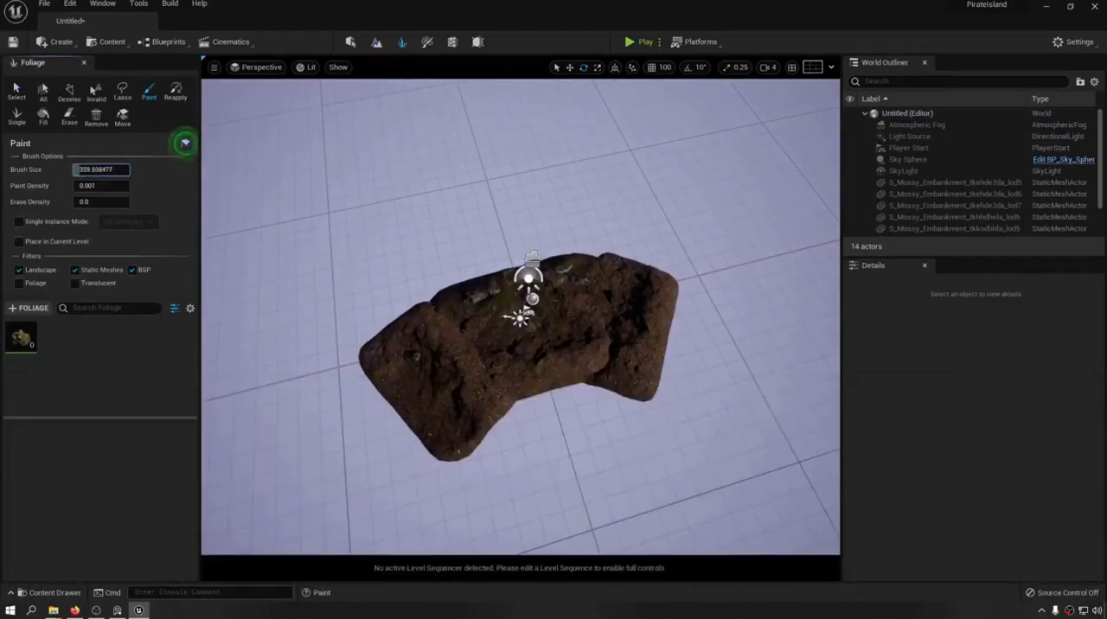
Set the forest rock foliage's uniform scale range to 0.1 minimum and 0.5 maximum.
click(22, 338)
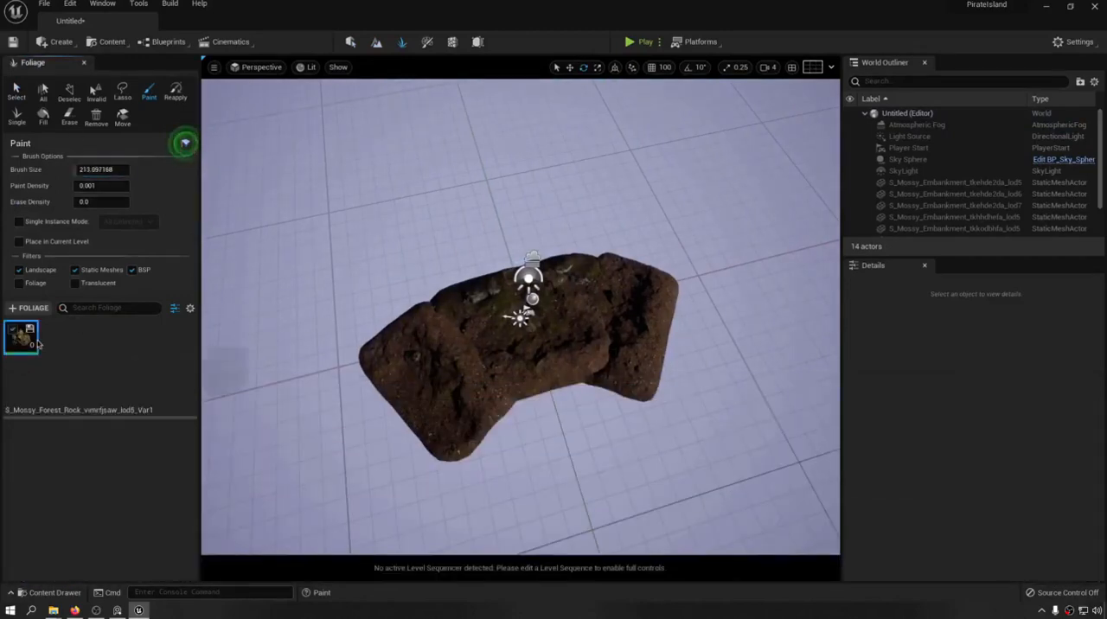
scroll(84, 511, down, 1)
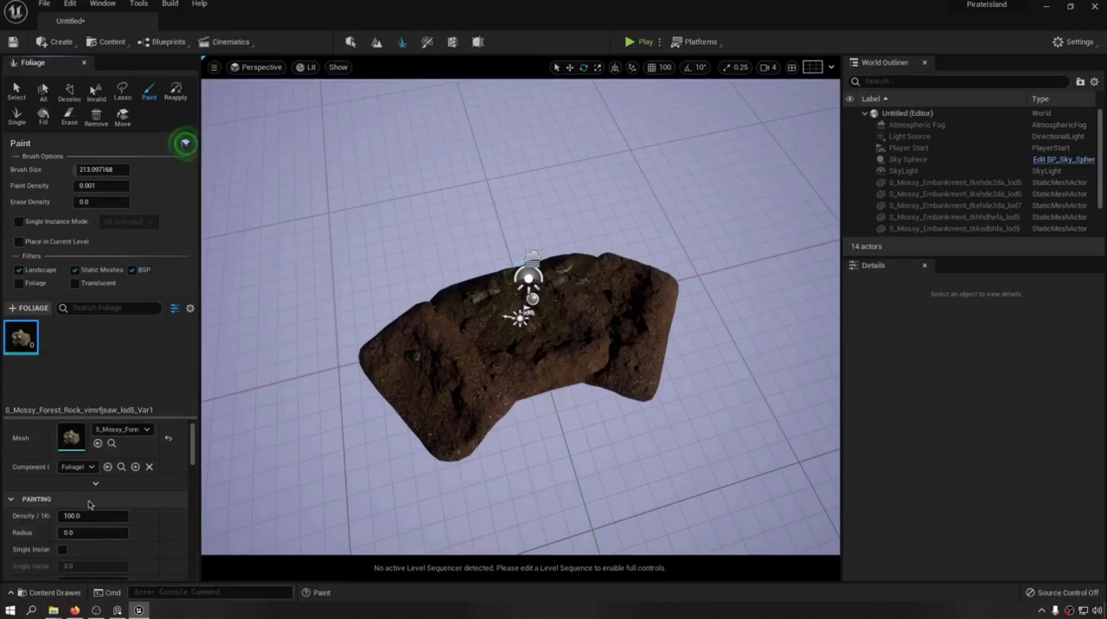
scroll(69, 548, down, 2)
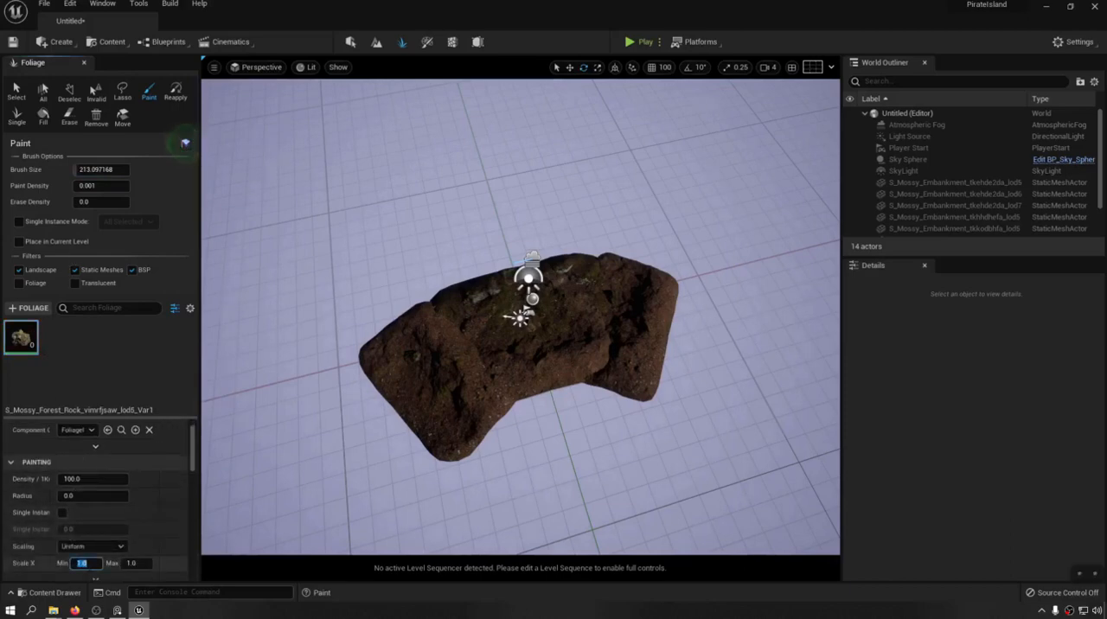
key(Tab)
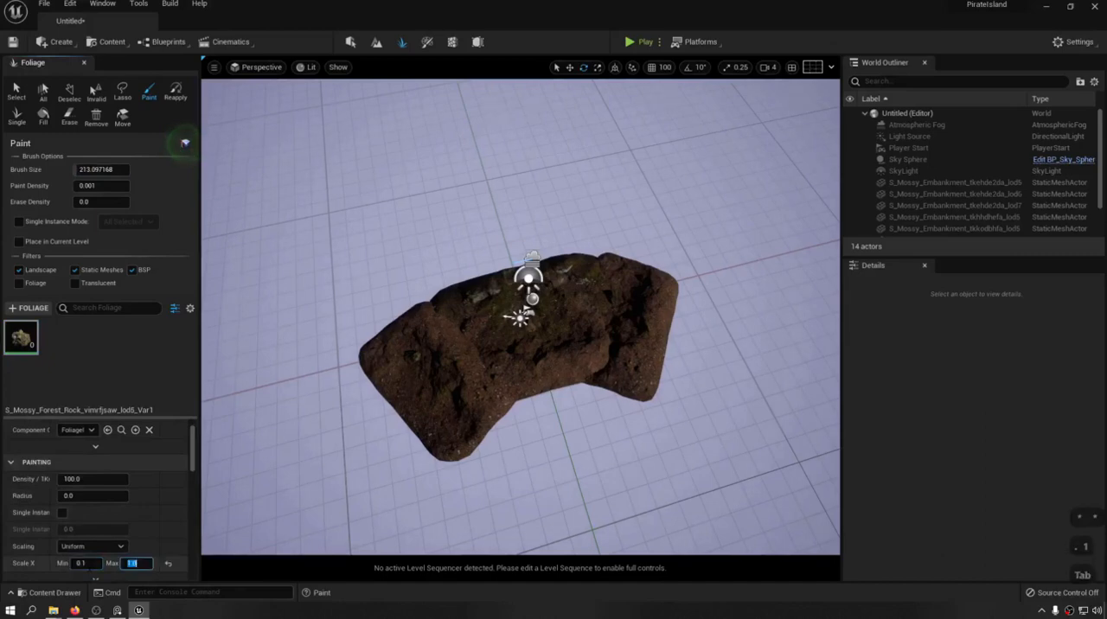
text(.5)
key(Return)
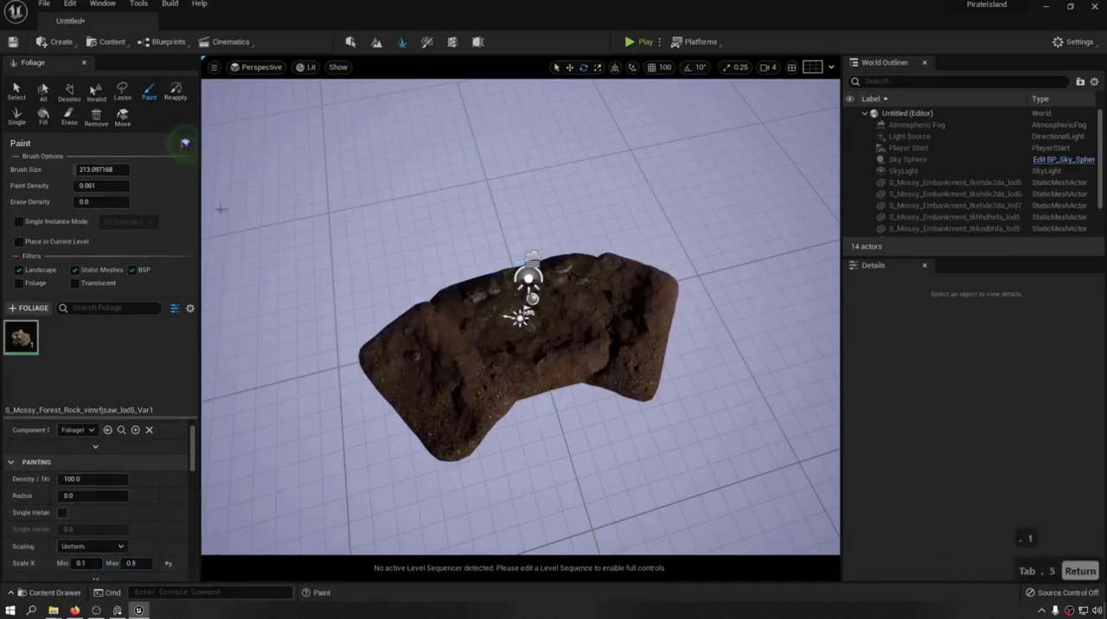
Raise the paint density to about 0.241 and paint small forest rocks across the embankments.
drag(75, 185, 103, 185)
mouse_move(612, 306)
mouse_down()
mouse_move(467, 336)
mouse_move(497, 391)
mouse_move(398, 371)
mouse_move(581, 354)
mouse_up()
key(a)
key(w)
mouse_move(581, 354)
right_down()
mouse_move(577, 368)
mouse_move(588, 277)
mouse_move(591, 298)
right_up()
key(q)
key(s)
key(a)
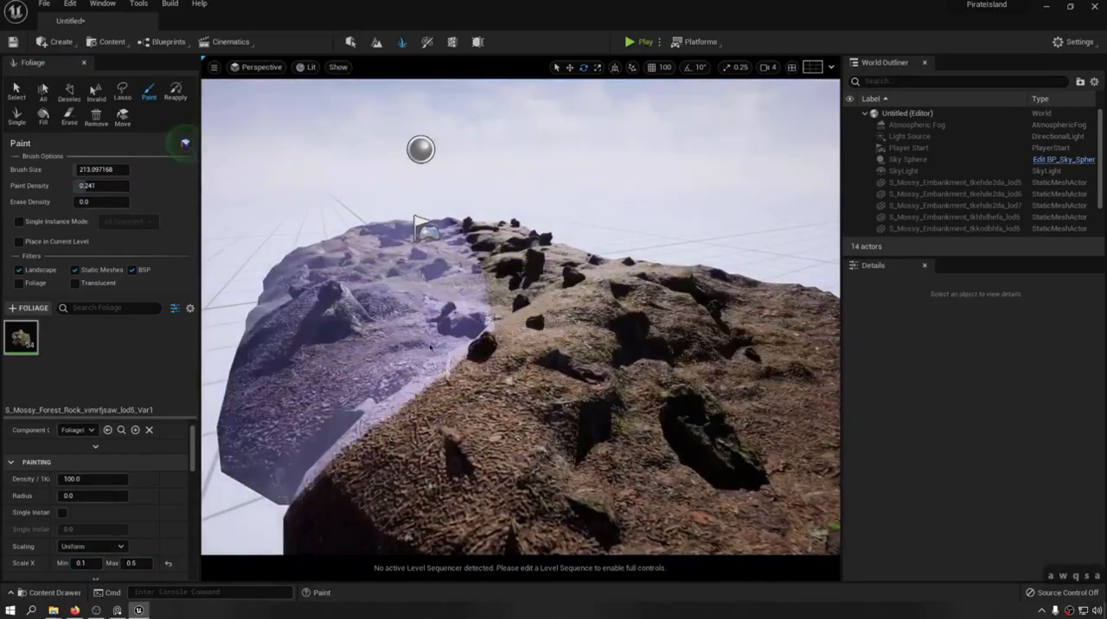
Leave foliage painting and return the editor to Selection mode.
click(350, 42)
key(e)
key(s)
right_drag(666, 185, 554, 268)
key(d)
key(d)
key(q)
Delete the Atmospheric Fog, Light Source, Player Start, Sky Sphere, SkyLight and SphereReflectionCapture actors, accepting the broken references.
click(904, 172)
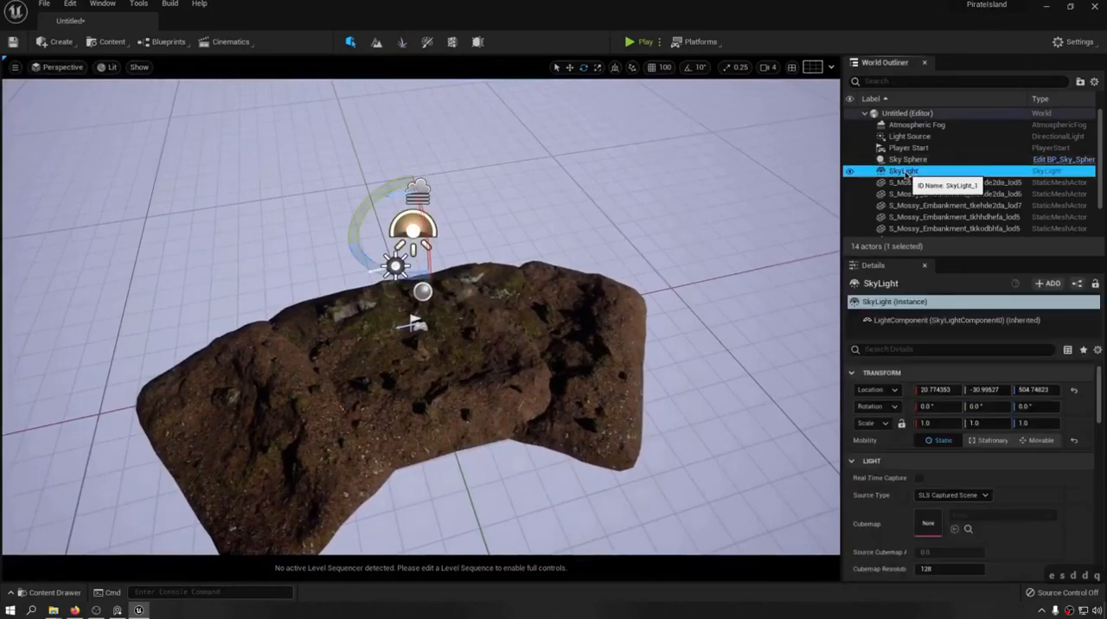
scroll(908, 169, down, 1)
scroll(912, 163, up, 1)
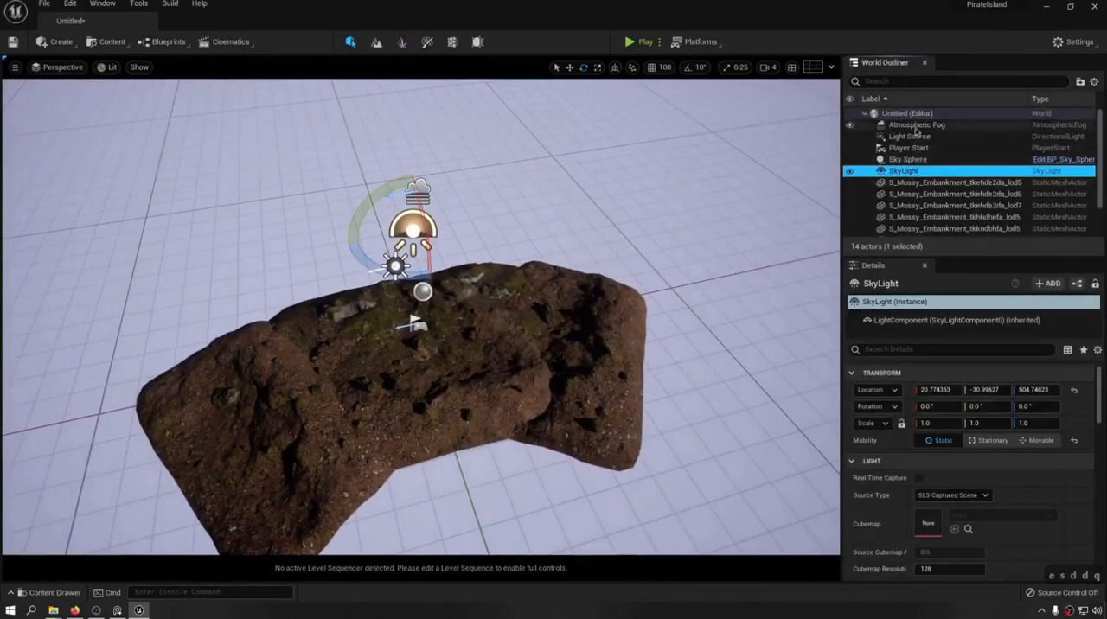
shift+click(917, 125)
key(Delete)
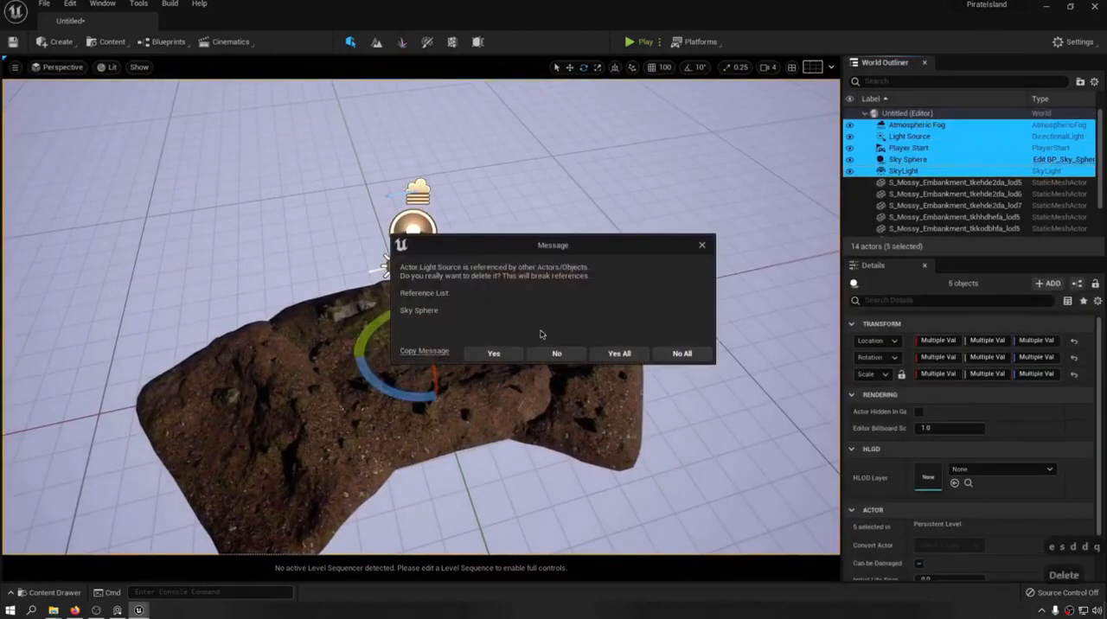
click(617, 355)
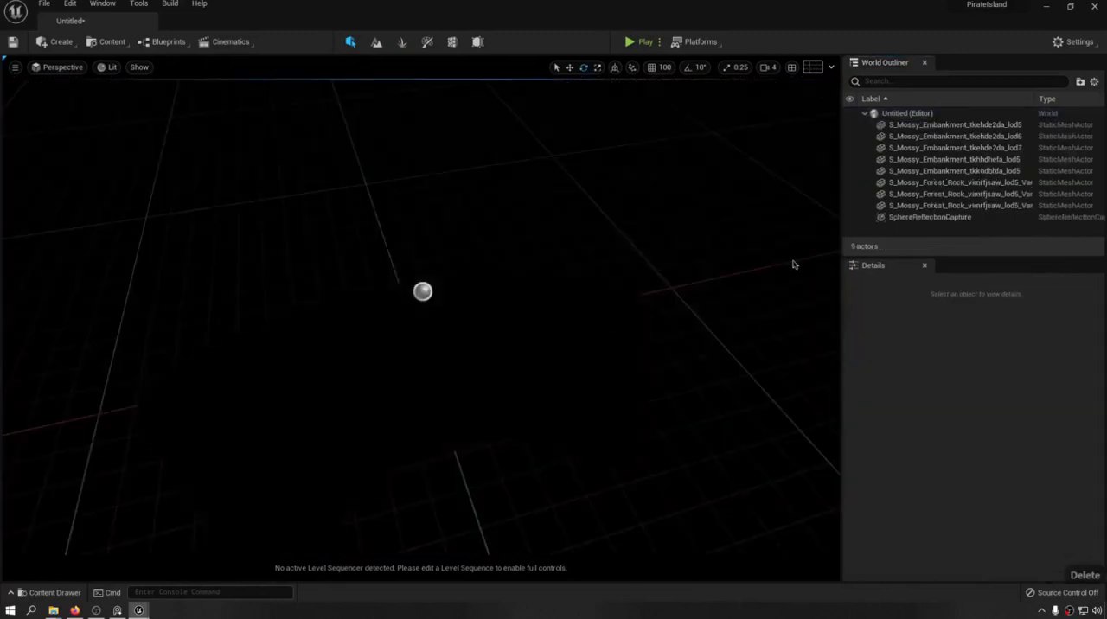
click(951, 217)
key(Delete)
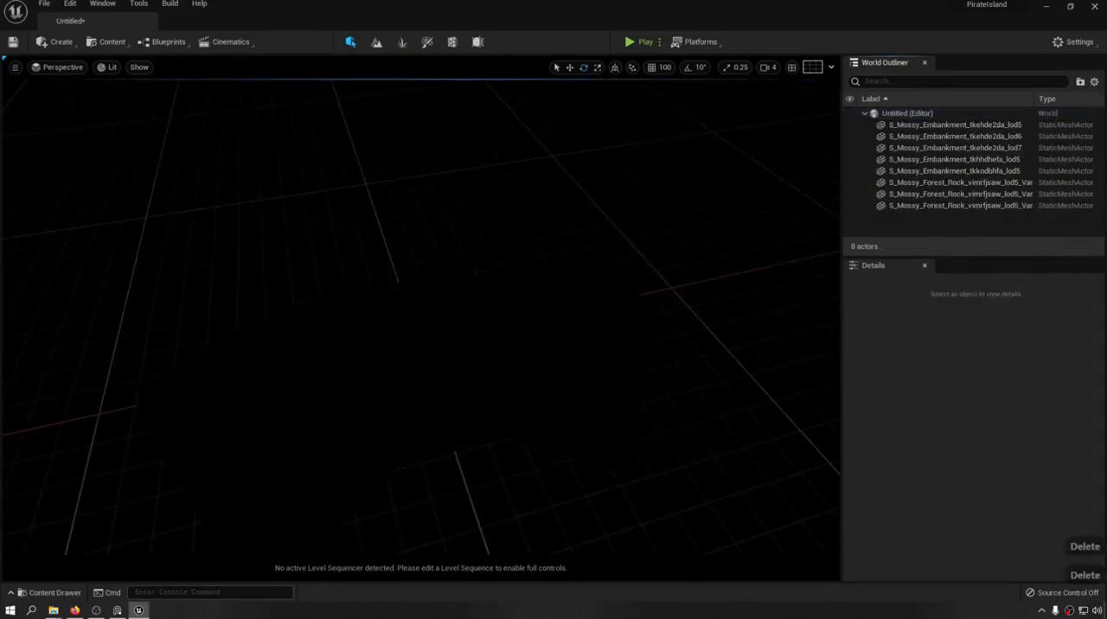
Try creating a level instance from all embankment and forest rock meshes, with the type set to Packed Level Instance Blueprint.
right_drag(441, 295, 467, 286)
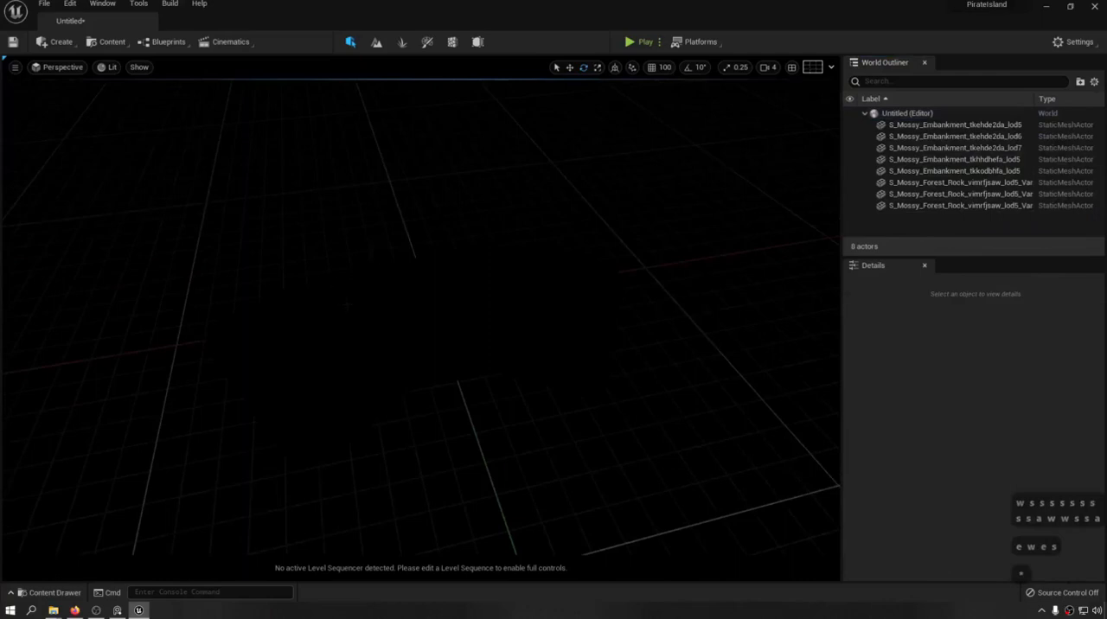
key(a)
key(w)
key(d)
key(s)
key(s)
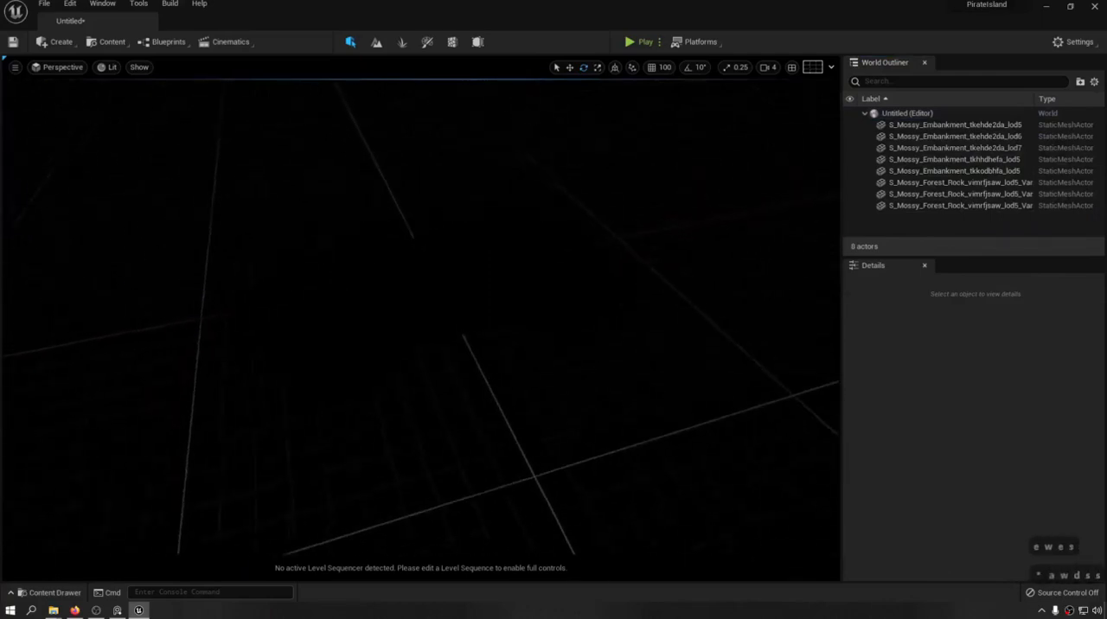
click(960, 125)
shift+click(998, 206)
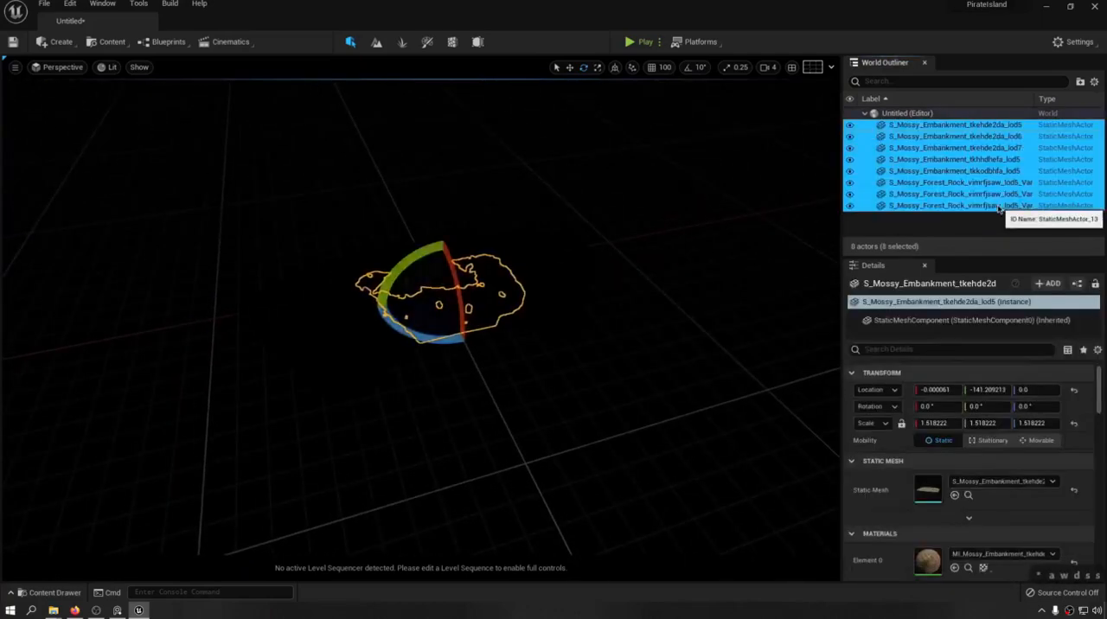
key(f)
right_click(424, 158)
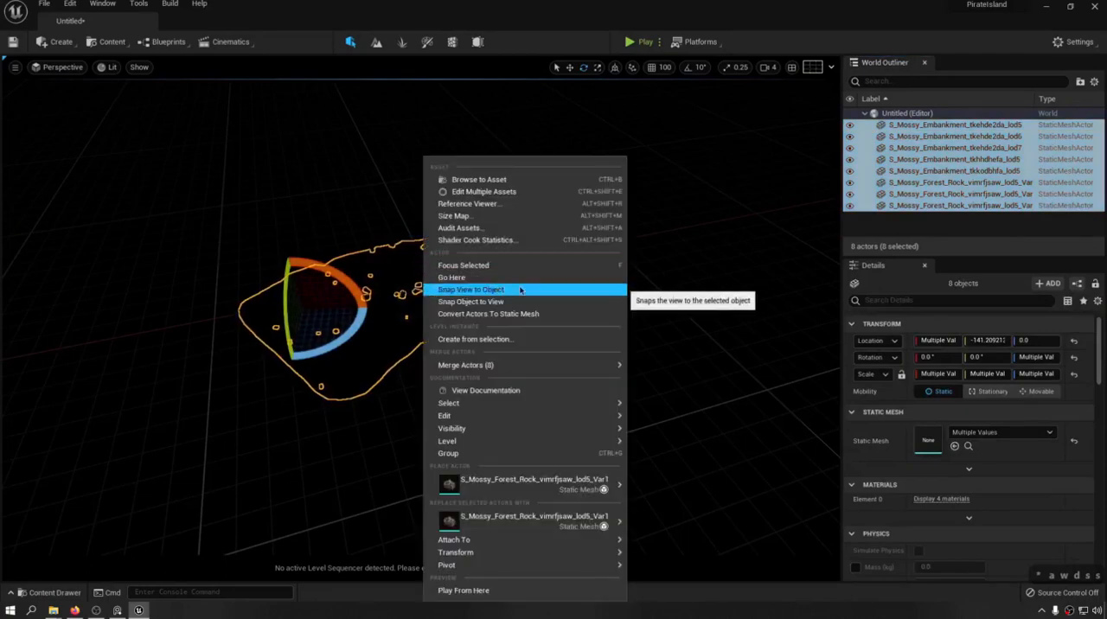
click(484, 340)
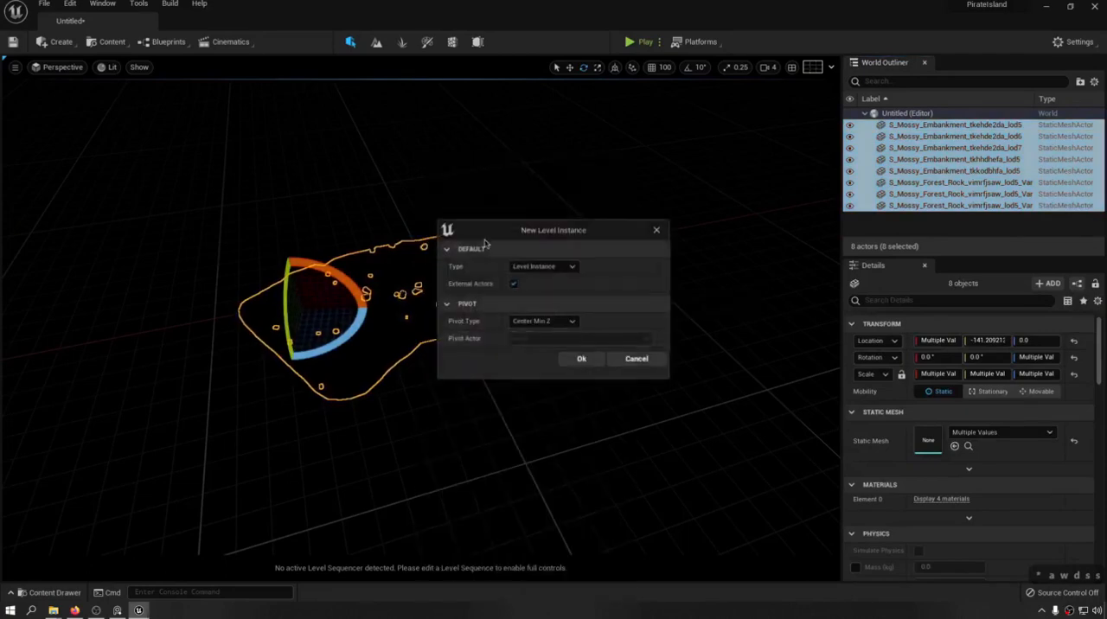
drag(485, 243, 489, 334)
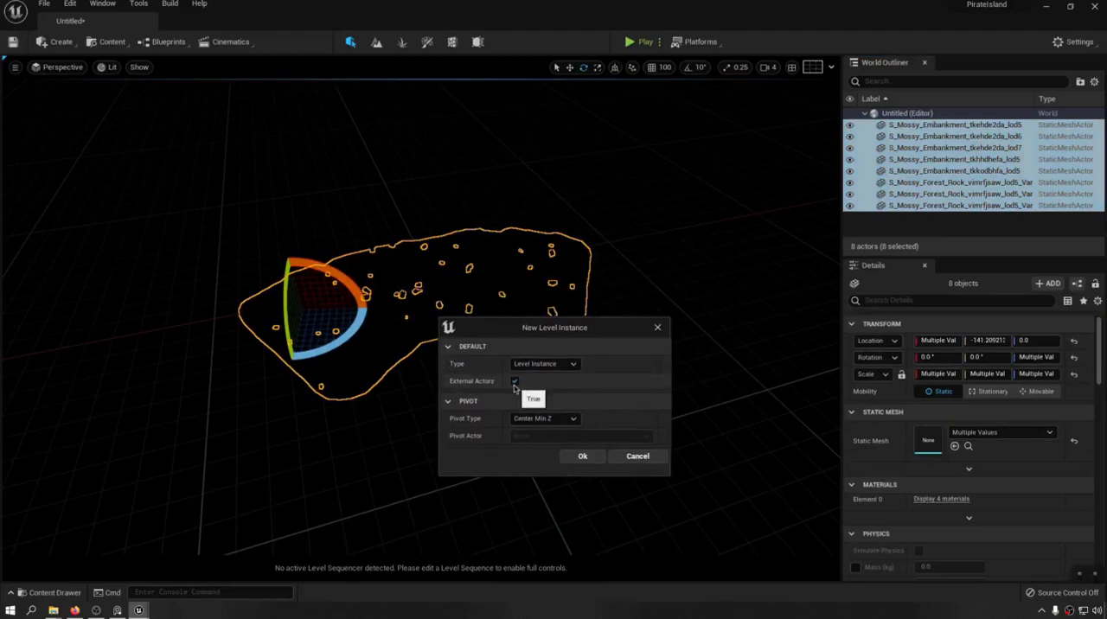
click(560, 365)
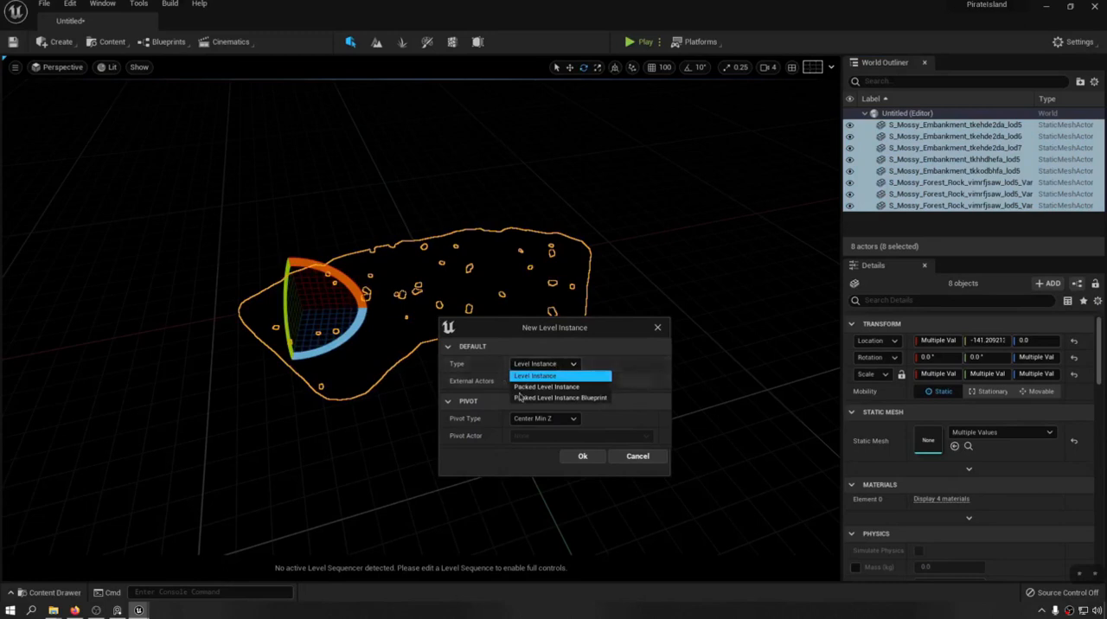
click(585, 398)
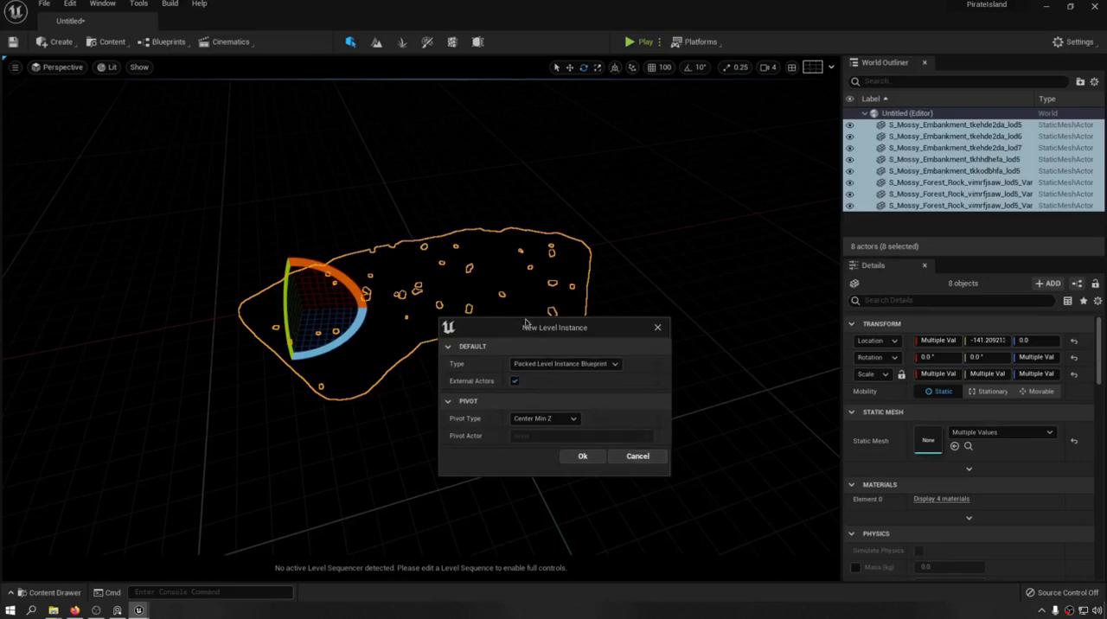
drag(524, 323, 686, 296)
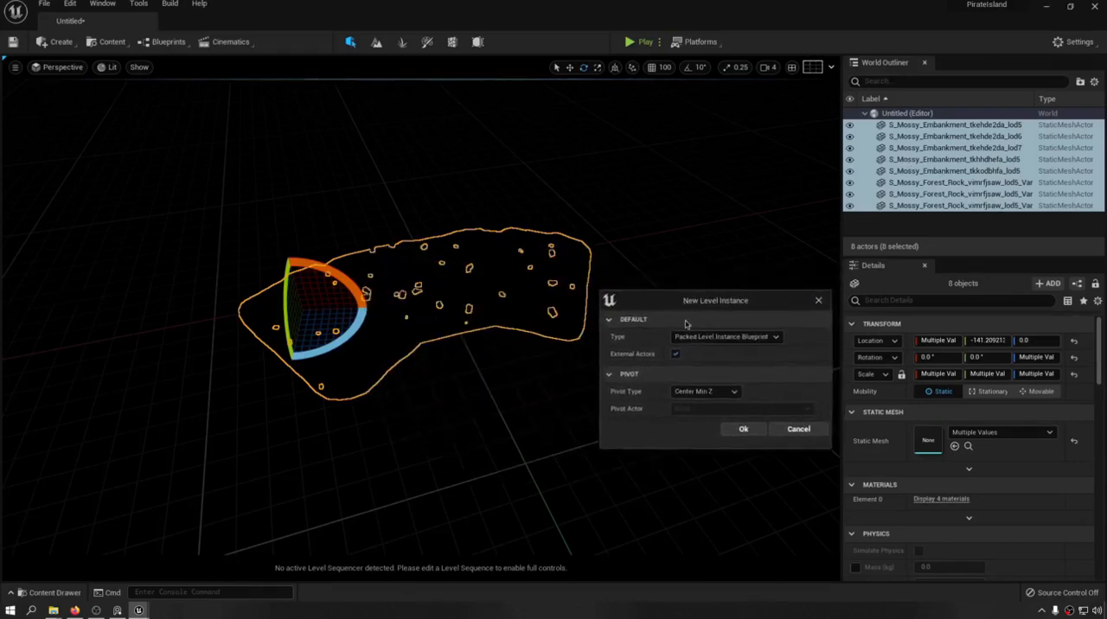
Try the Center, Center Min Z and Actor pivot types for the new level instance, and cancel its creation.
click(720, 393)
click(707, 402)
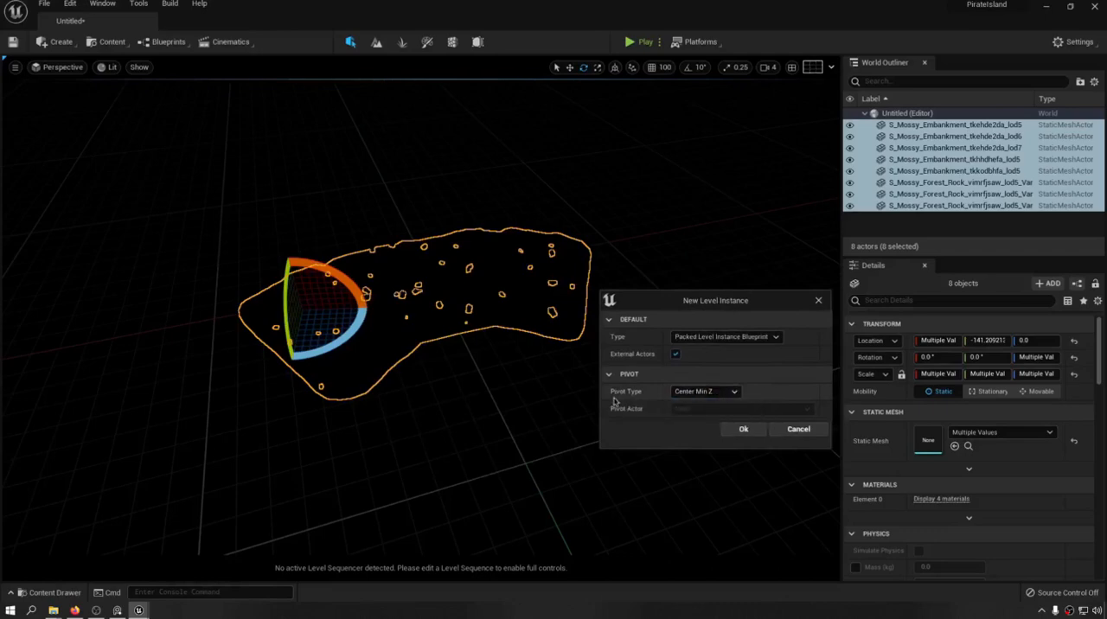
click(697, 395)
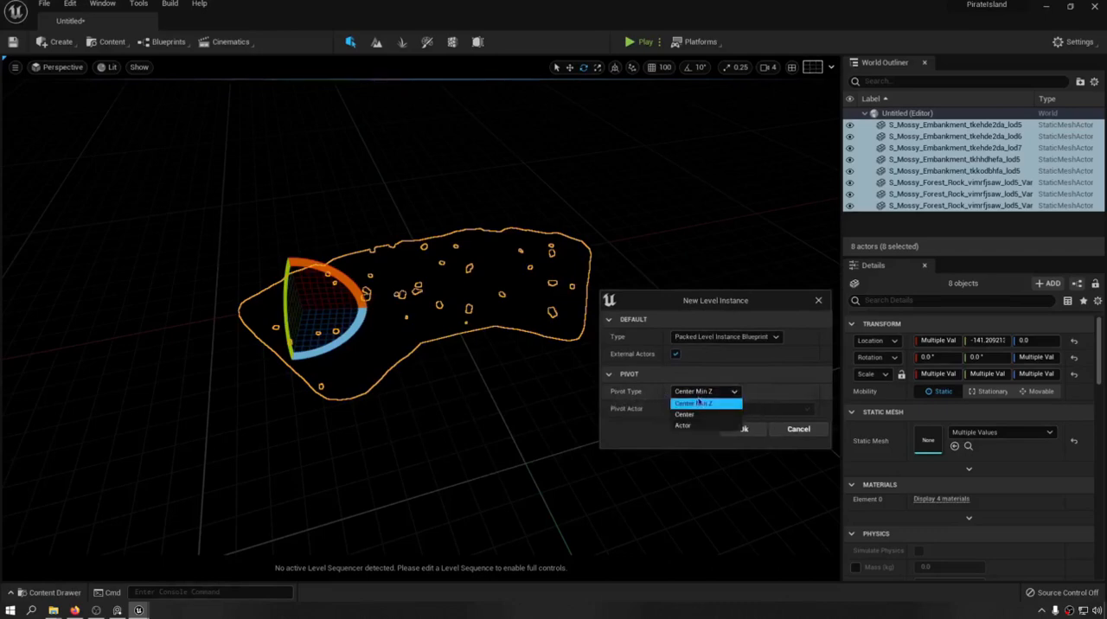
click(701, 414)
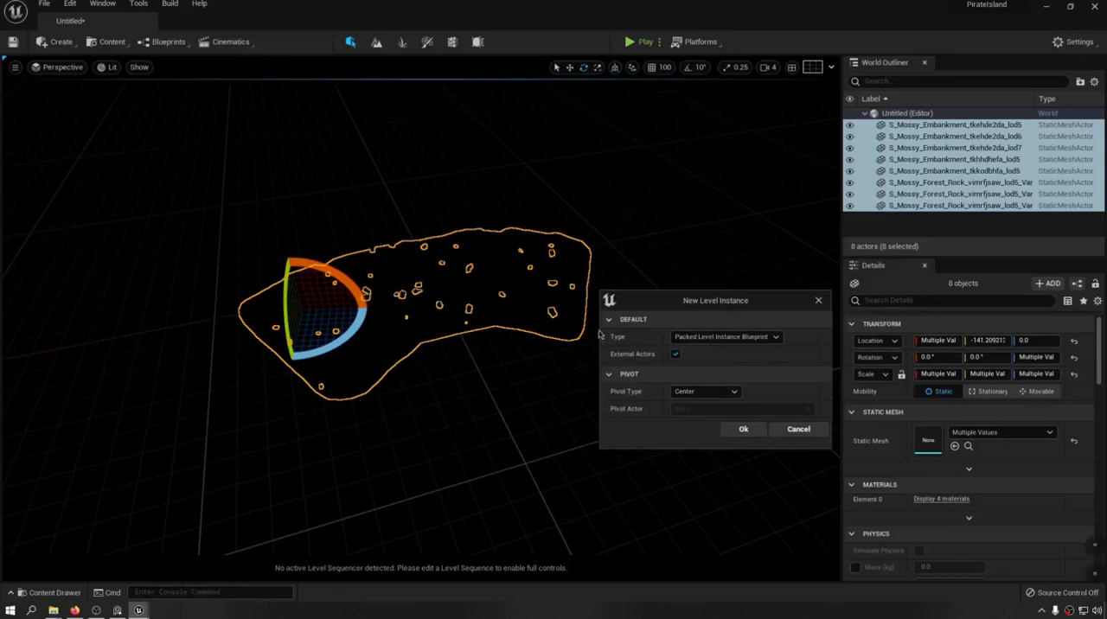
click(723, 394)
click(699, 403)
click(705, 391)
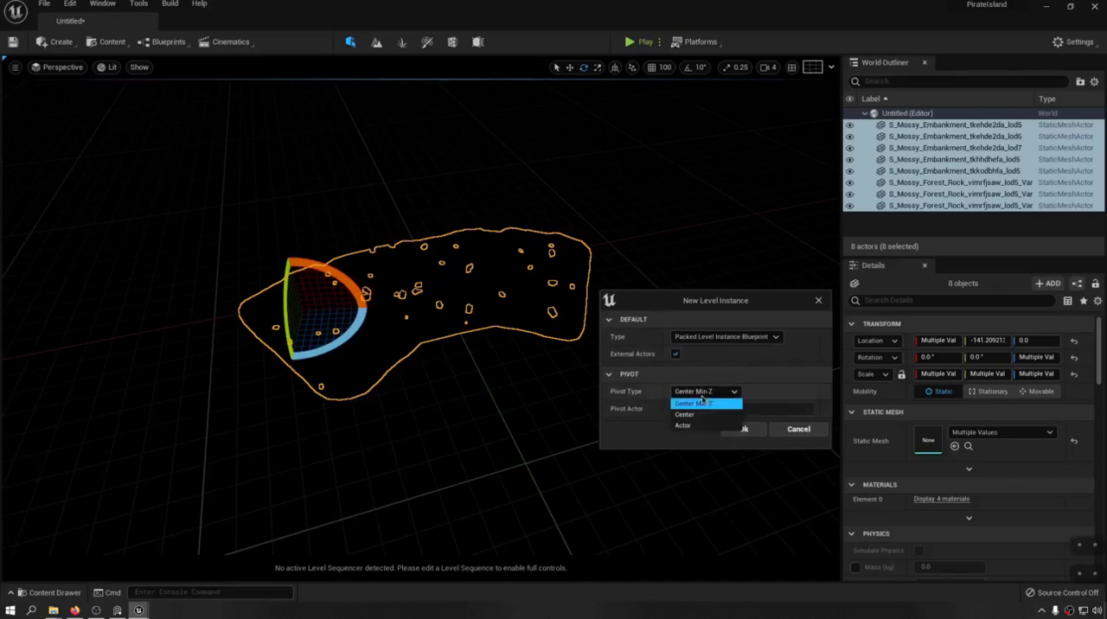
click(685, 426)
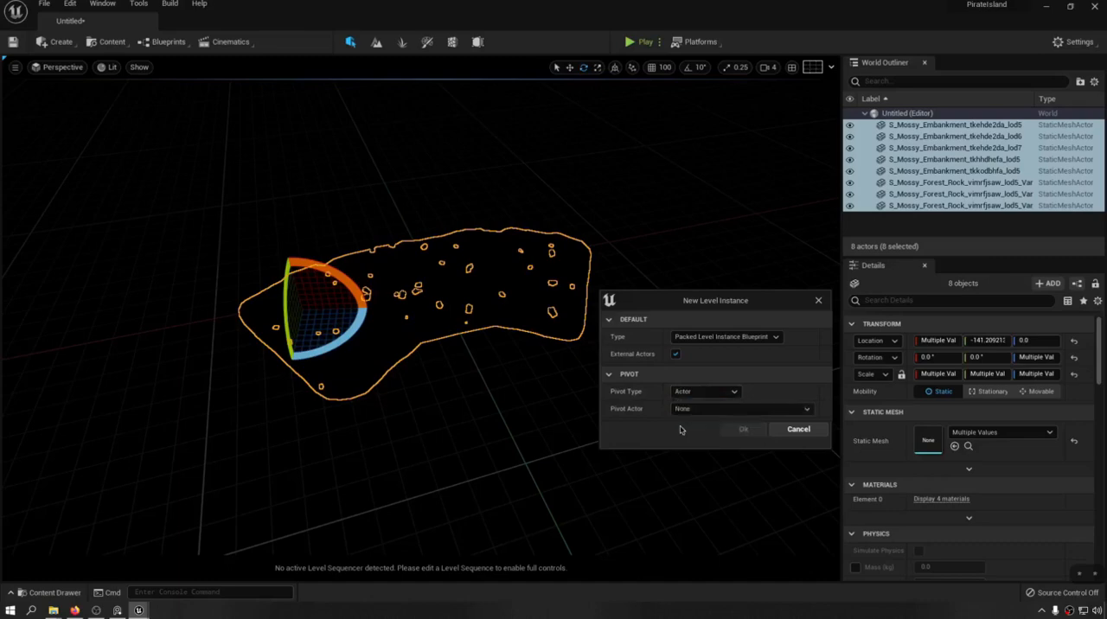
click(798, 432)
Select the S_Mossy_Embankment_tkehde2da_lod5 mesh for moving and switch the viewport to Unlit shading.
click(951, 125)
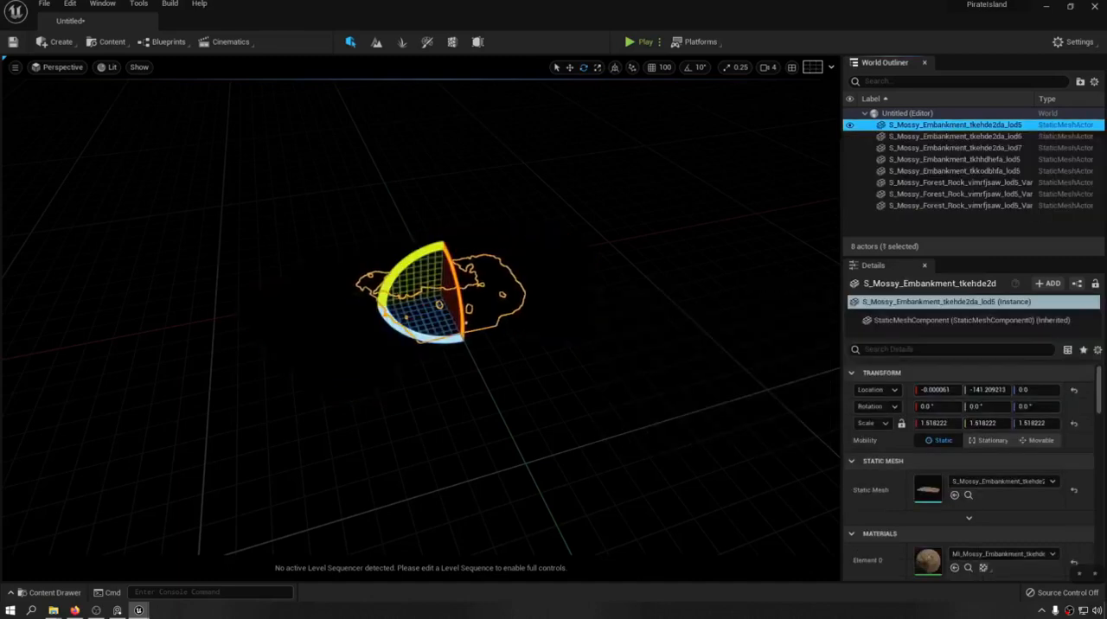
key(w)
right_drag(415, 311, 553, 303)
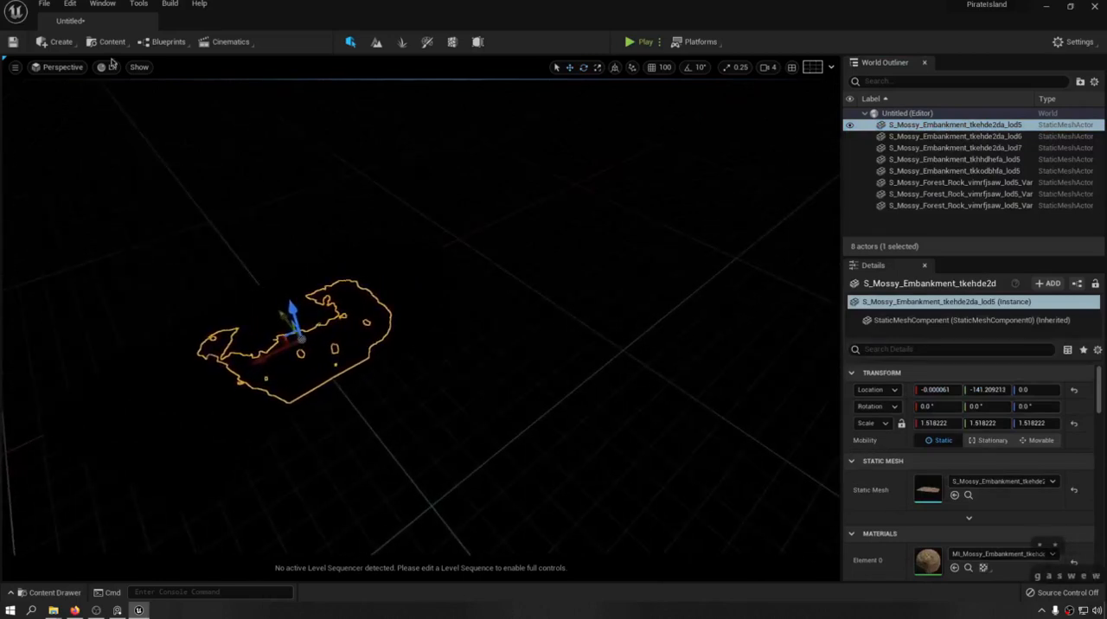
click(107, 67)
click(130, 108)
right_drag(219, 213, 293, 216)
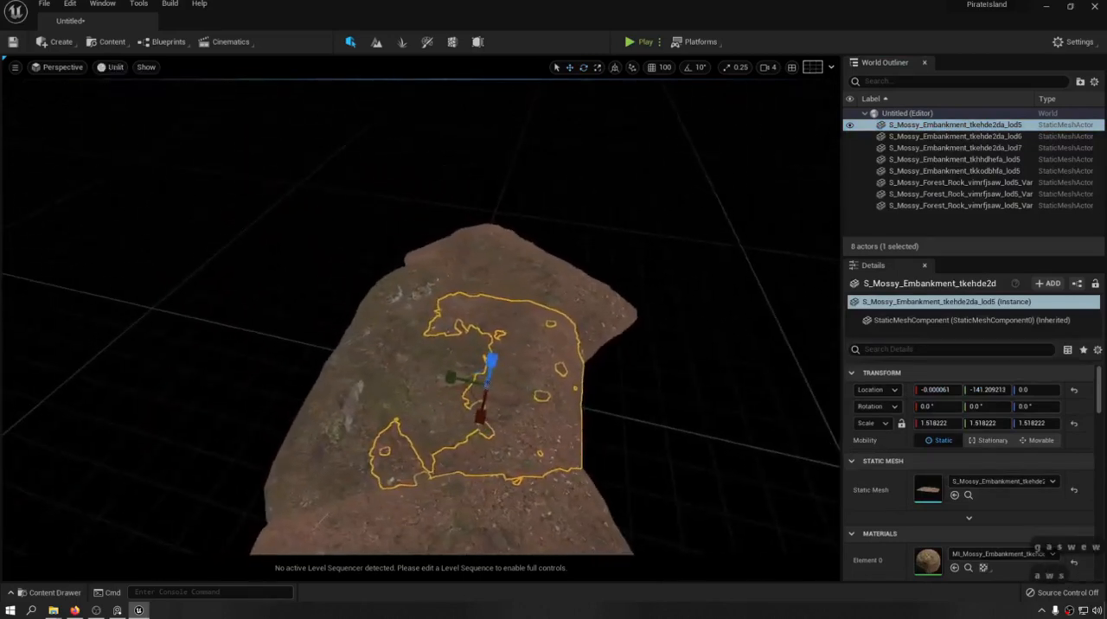
key(g)
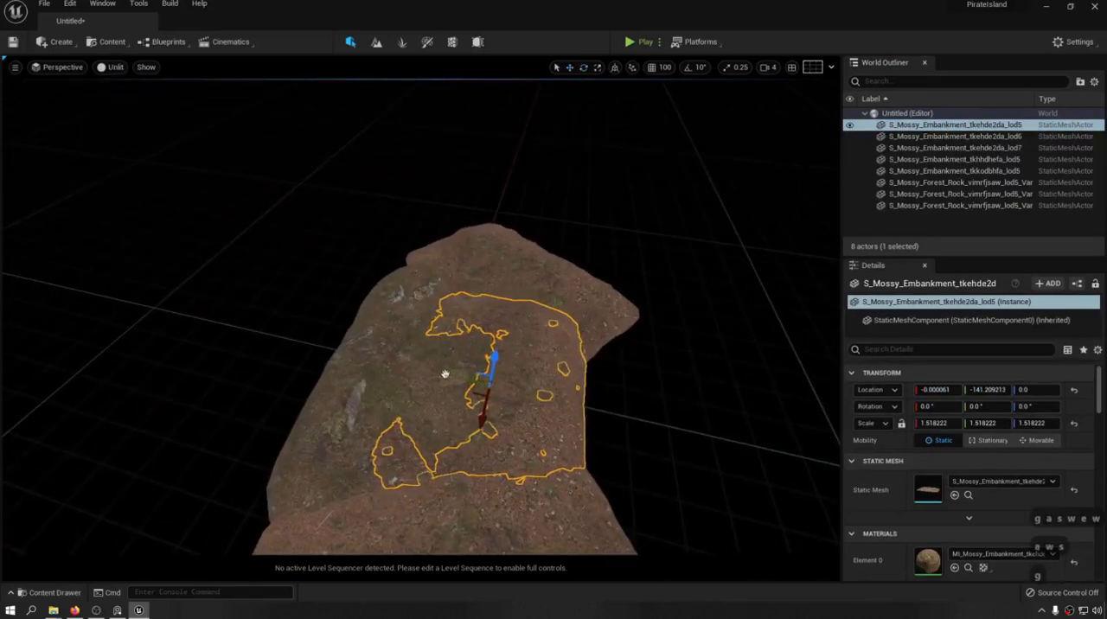
Duplicate the selected embankment along the Y axis to about Y 401.9 and select the copy.
alt+drag(445, 375, 282, 362)
key(a)
key(w)
right_drag(282, 361, 162, 337)
key(d)
key(q)
key(s)
key(a)
key(e)
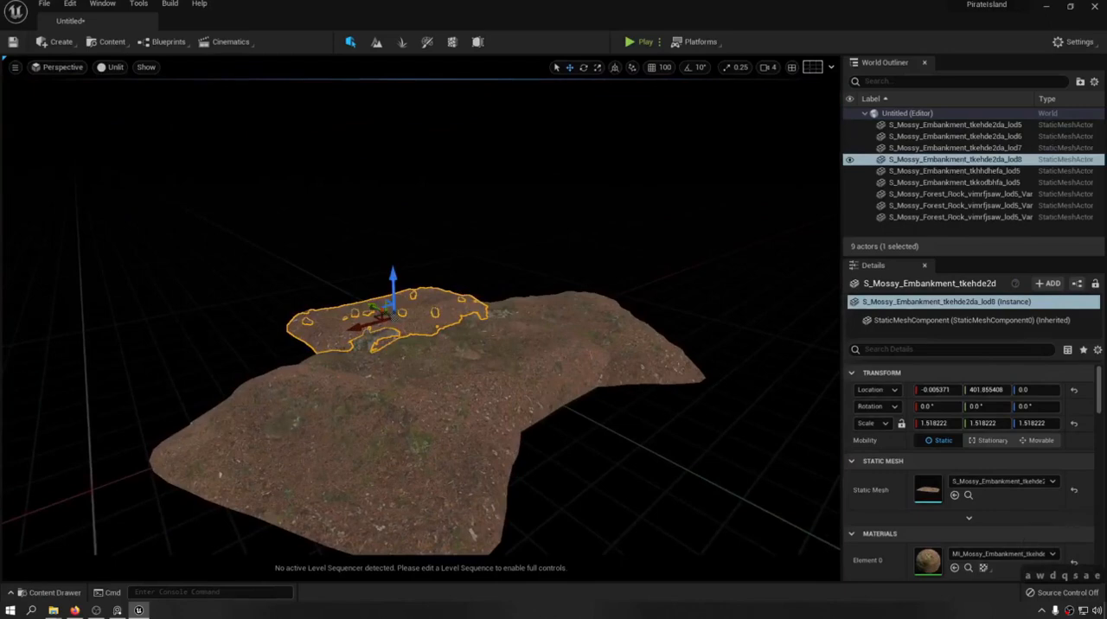
double_click(904, 160)
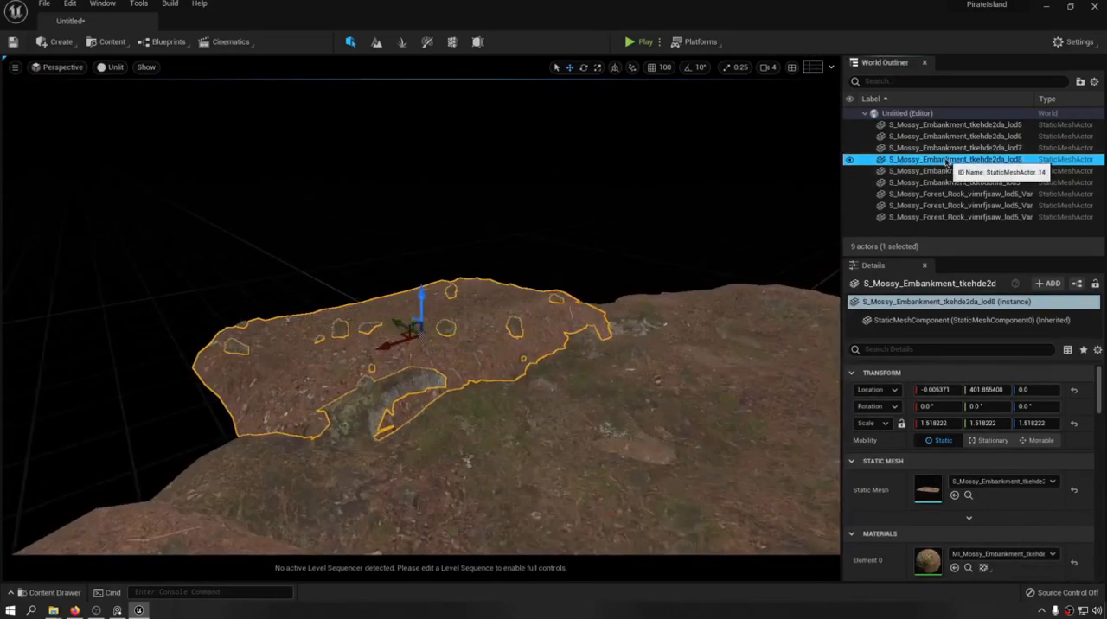
Rename the selected embankment copy as 0S_Mossy_Embankment_tkehde2da_lod8.
key(F2)
key(Left)
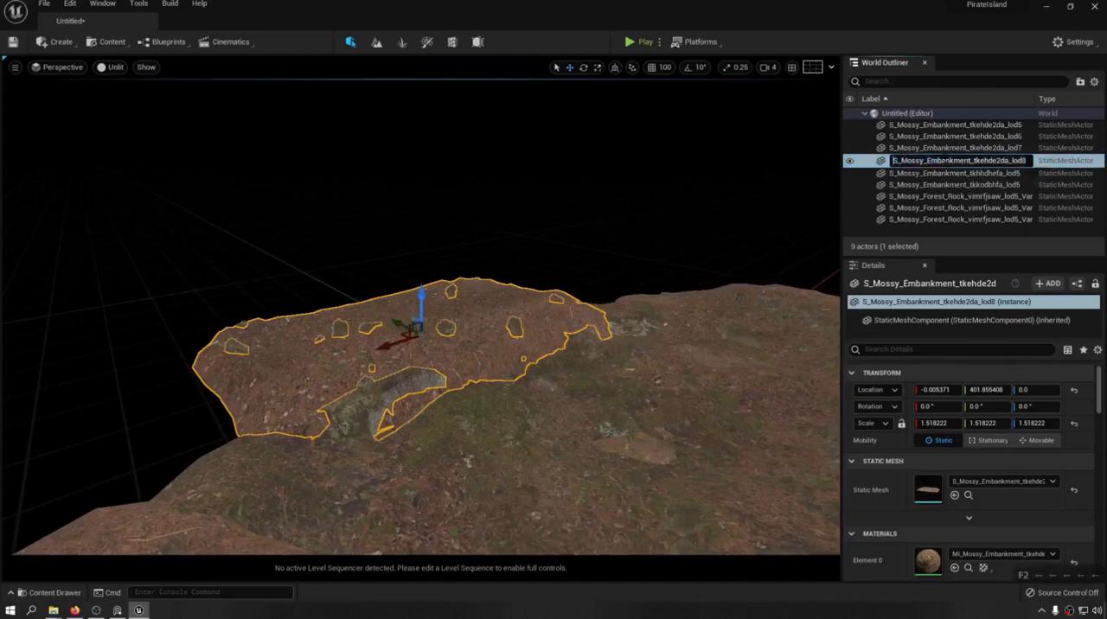
text(0)
key(Return)
Start a new level instance from all embankment and forest rock meshes, with the type set to Packed Level Instance Blueprint.
key(s)
key(d)
right_drag(411, 286, 396, 346)
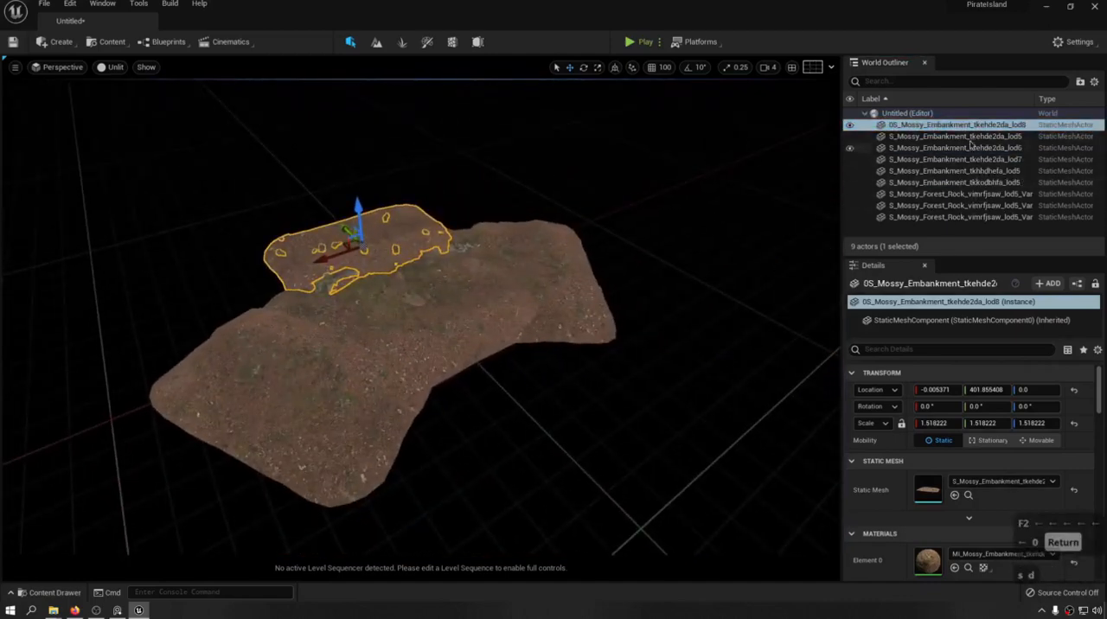
shift+click(952, 216)
right_click(329, 278)
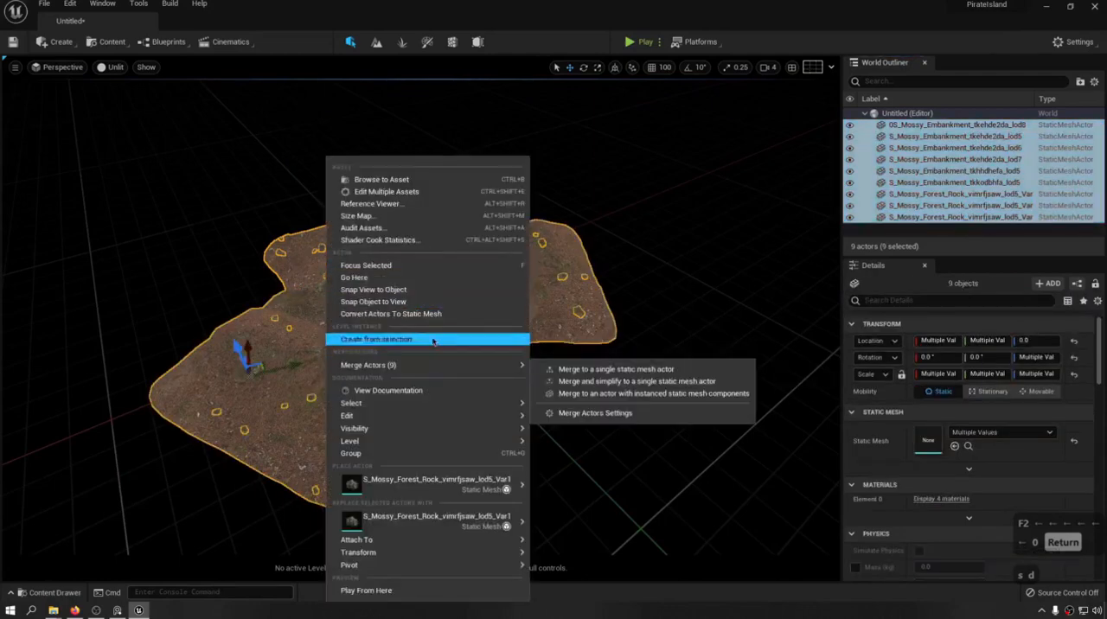
click(376, 339)
click(556, 267)
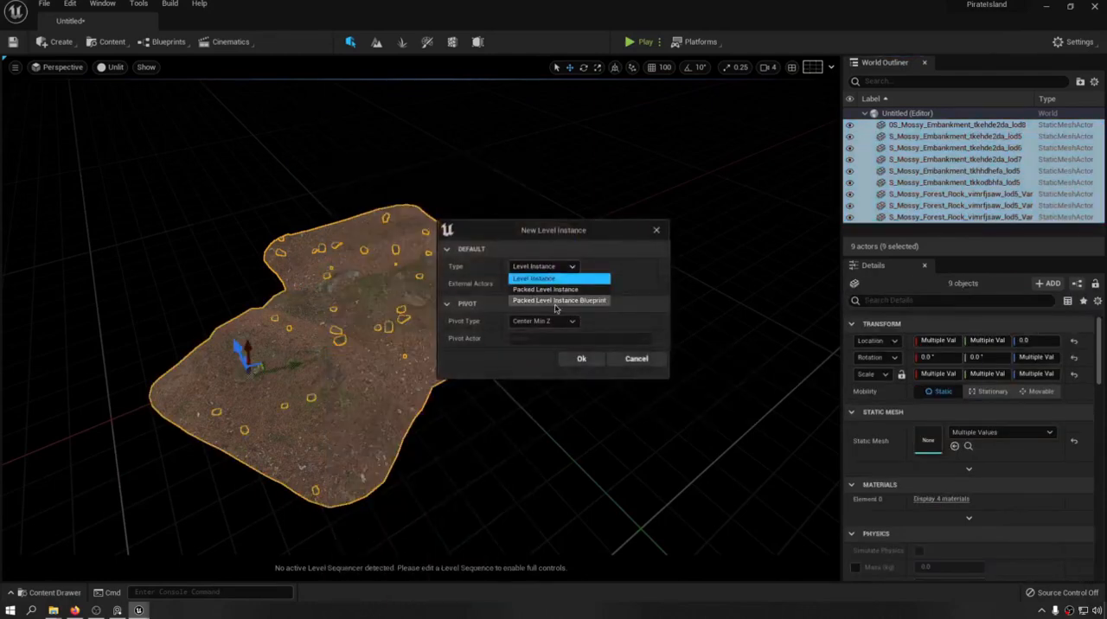
click(554, 300)
Set the pivot type to Actor with 0S_Mossy_Embankment_tkehde2da_lod8 as the pivot actor, and confirm the level instance settings.
click(545, 321)
click(541, 356)
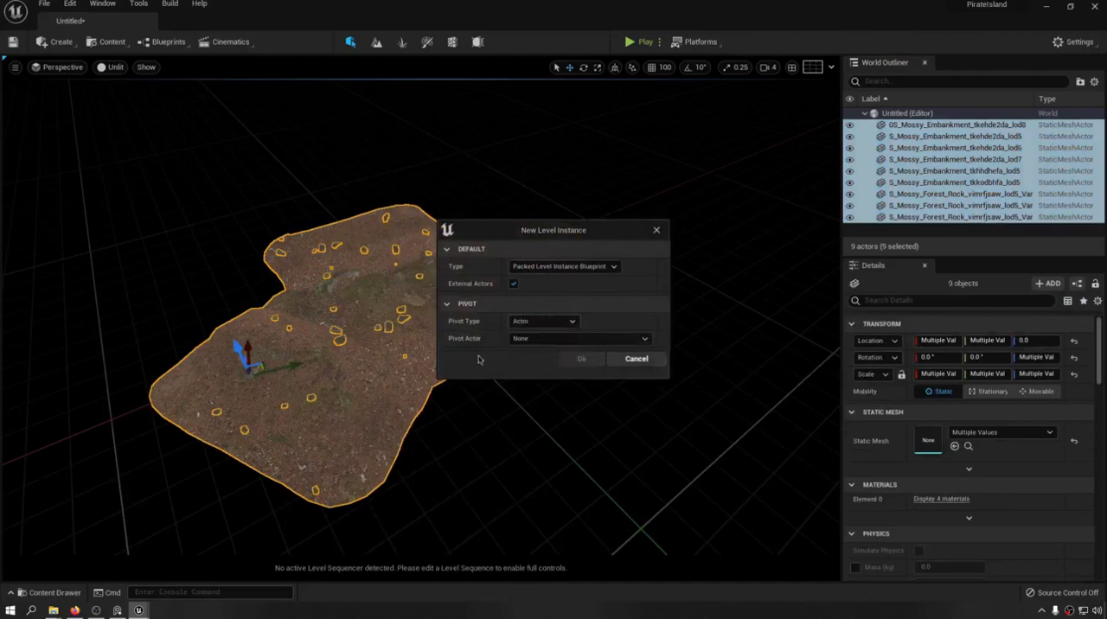
click(555, 339)
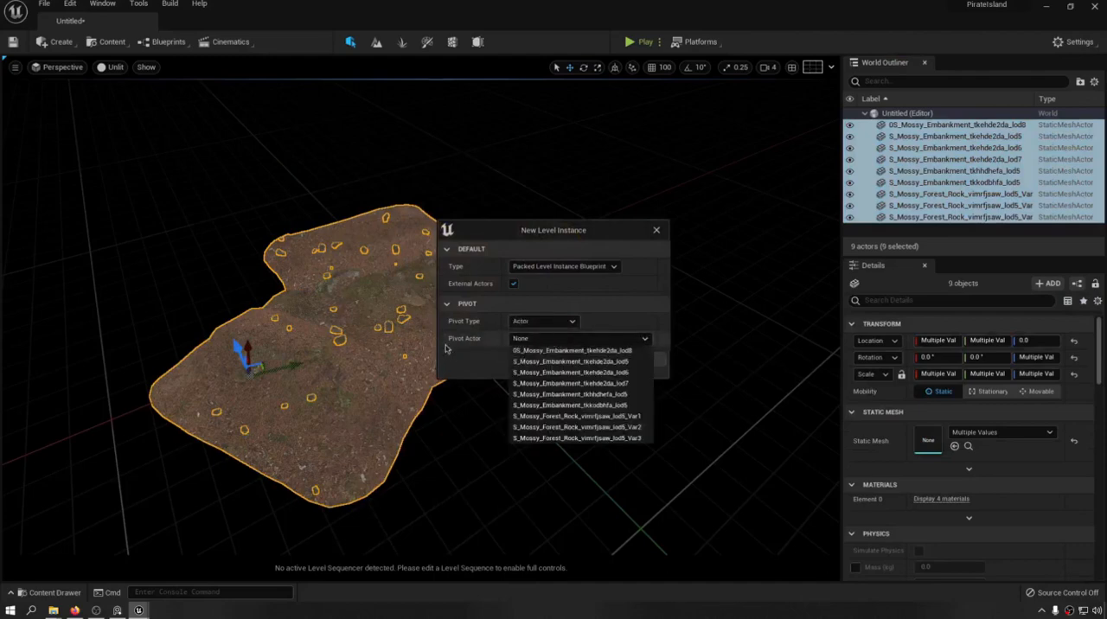
click(519, 352)
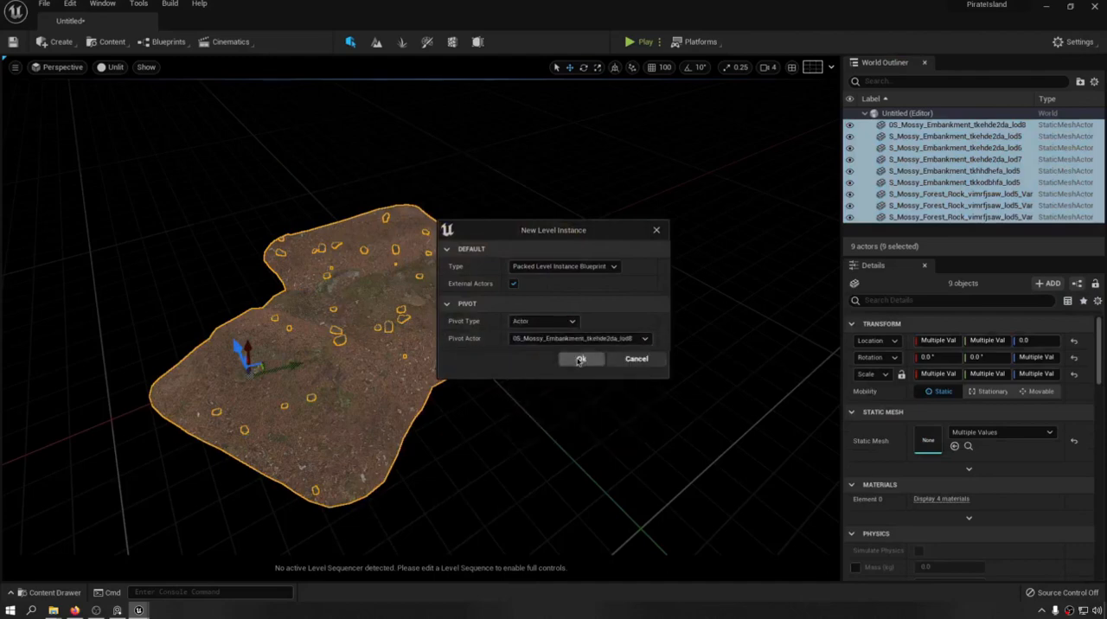
click(579, 358)
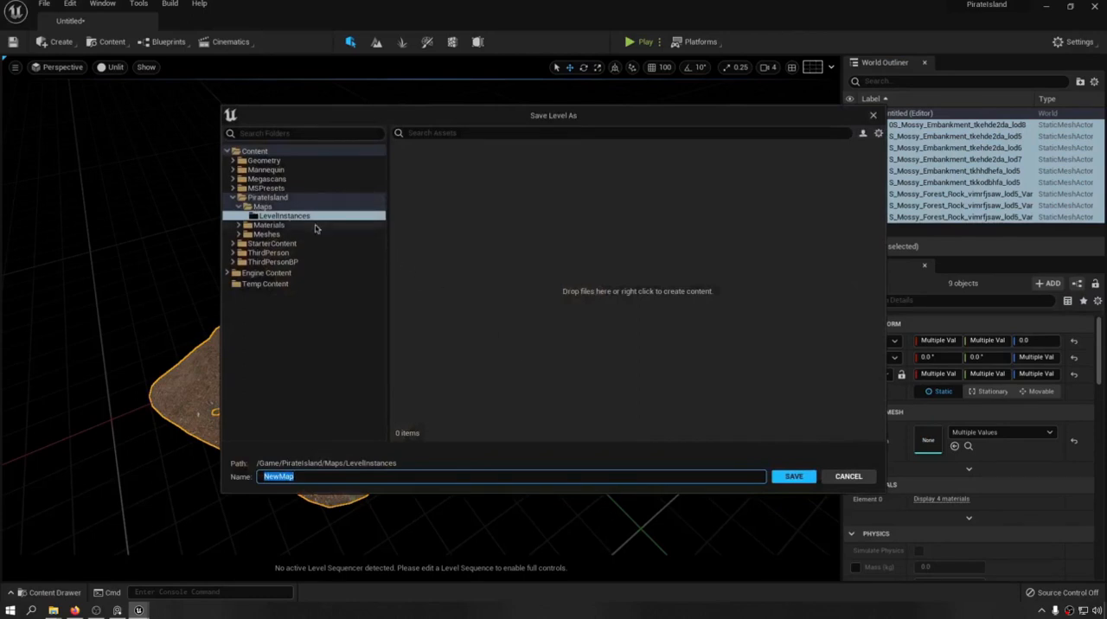
Save the new instance's level as 01_Test in the PirateIsland/Maps/LevelInstances folder.
click(539, 240)
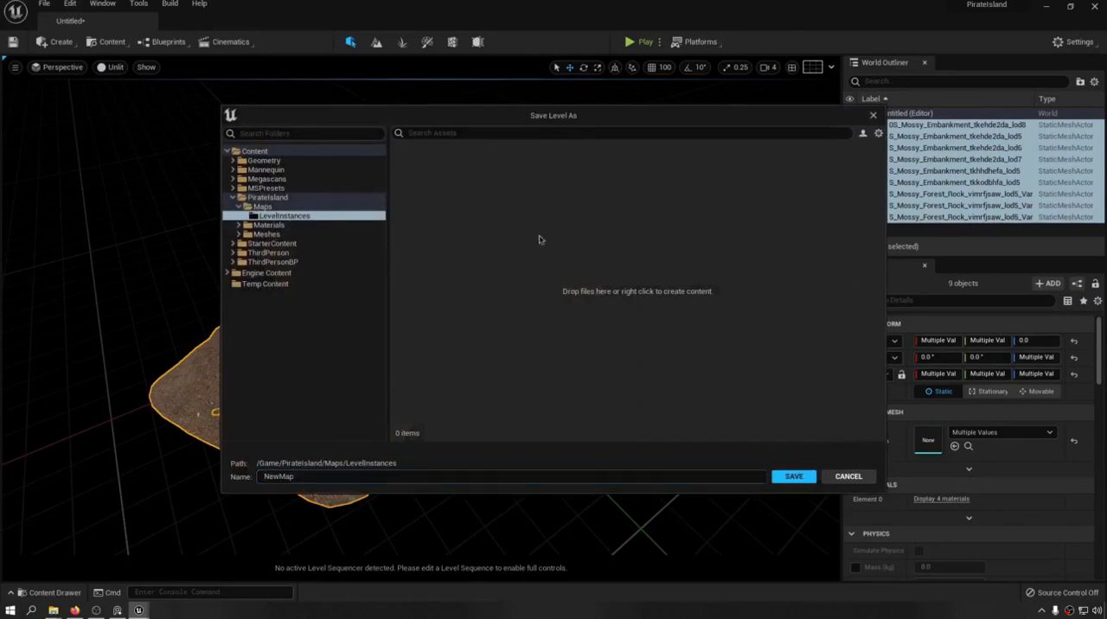
click(261, 206)
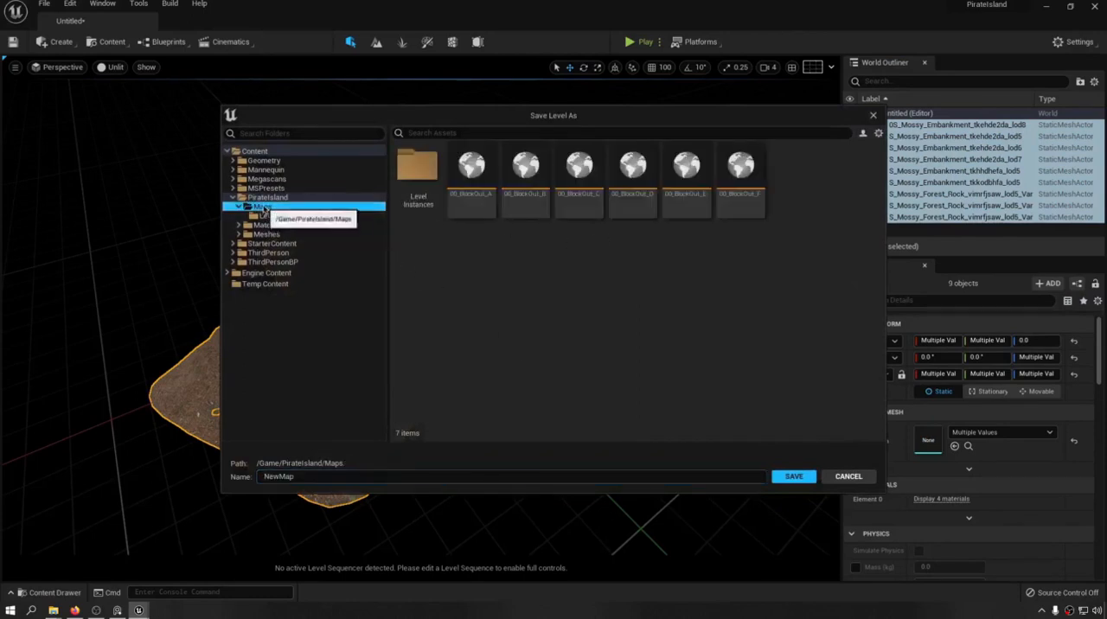
double_click(435, 190)
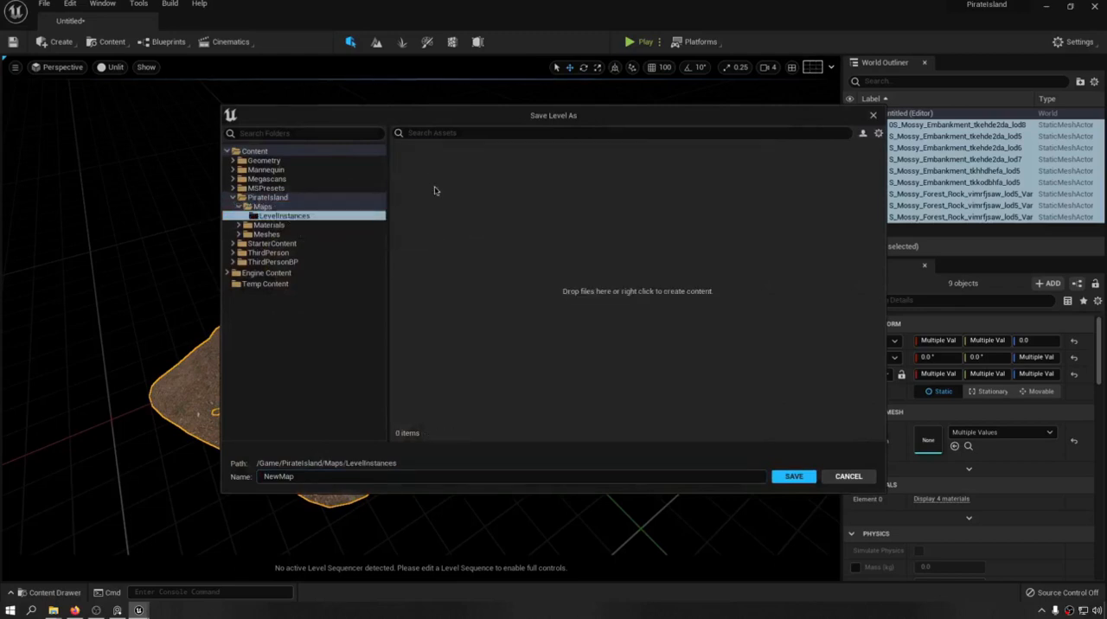
click(299, 477)
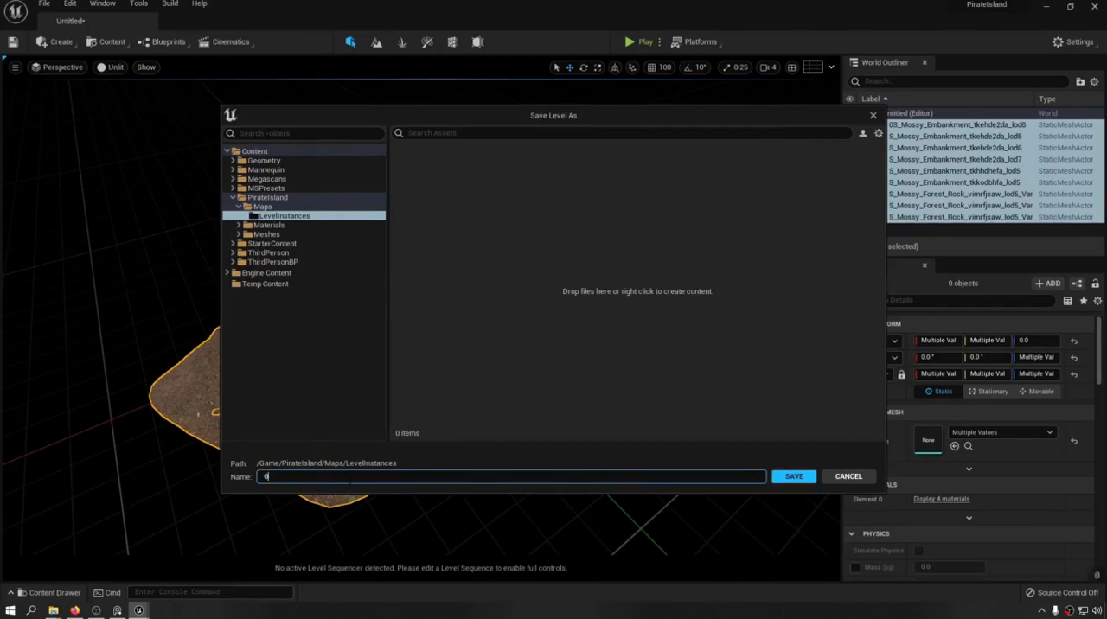
text(01_Test)
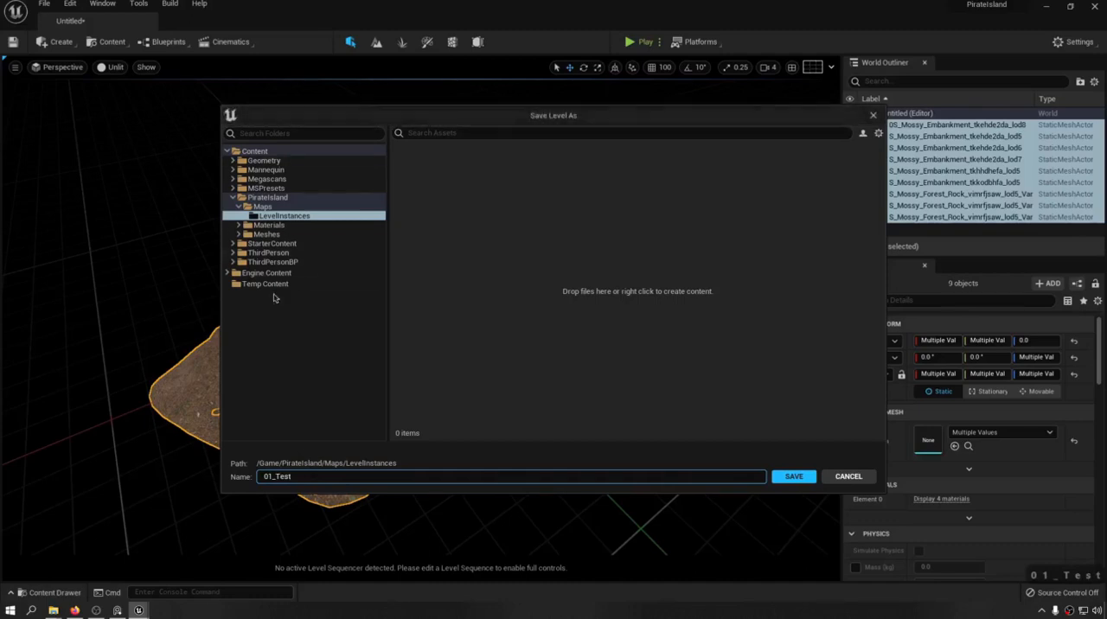
click(792, 477)
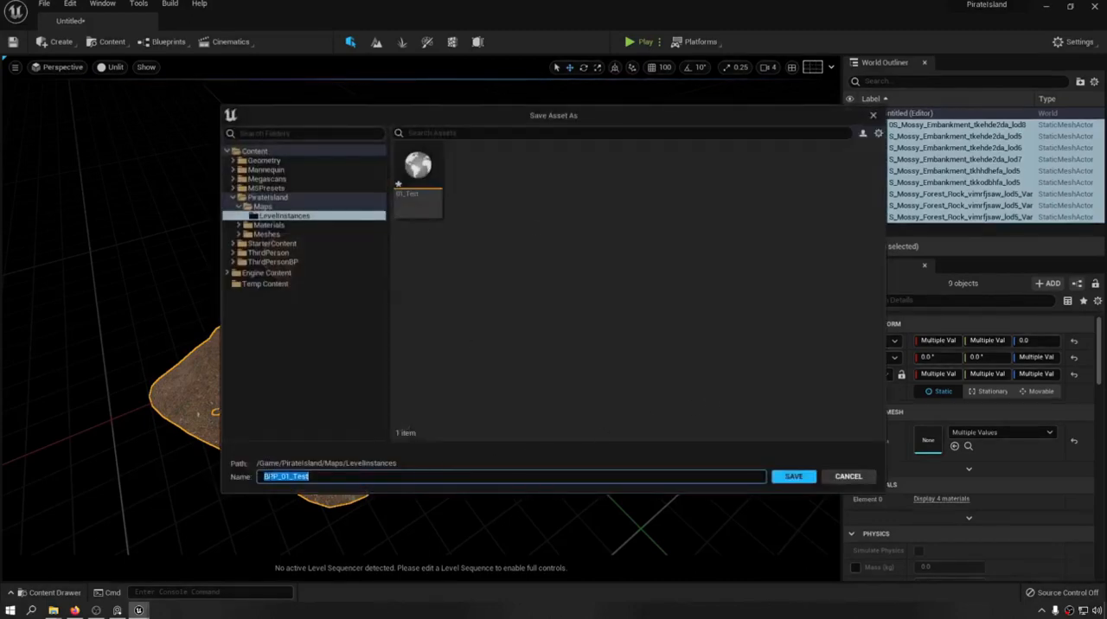
click(565, 404)
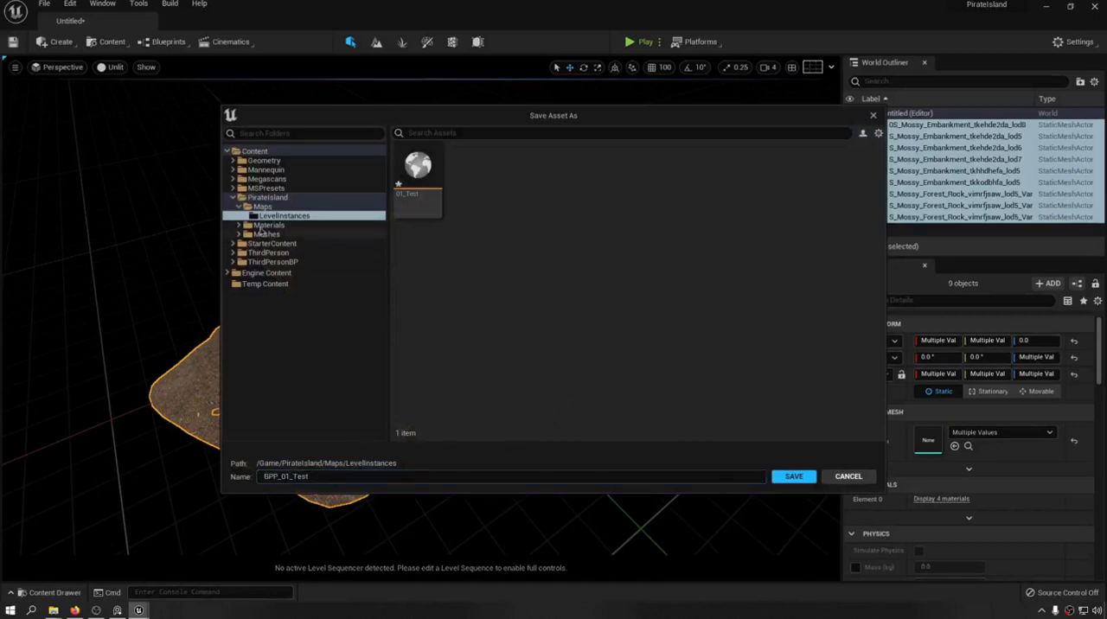
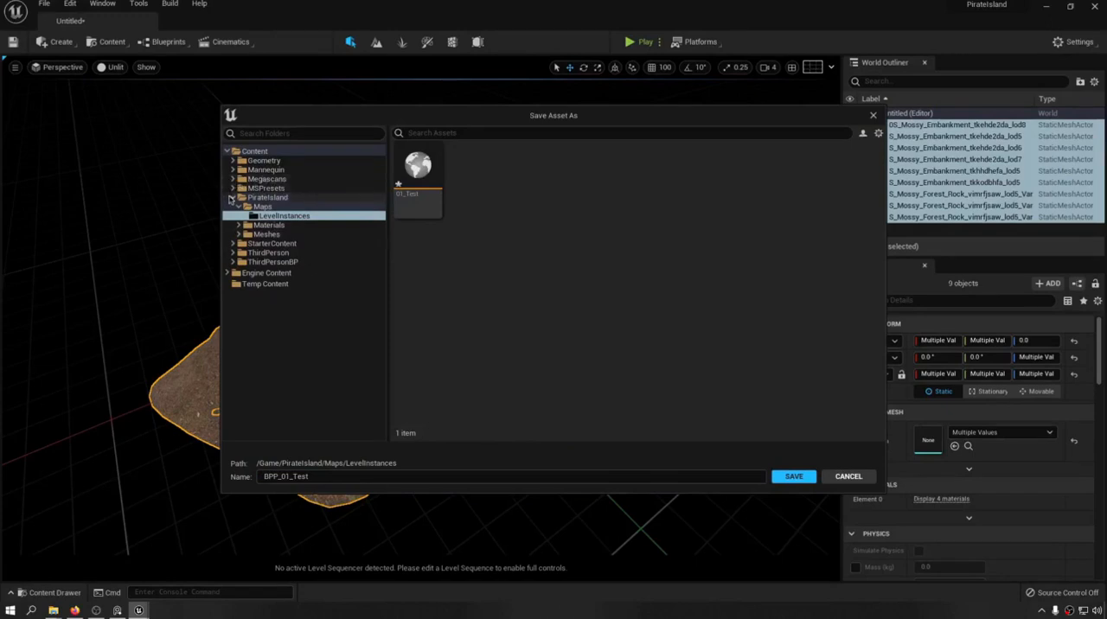
Save the packed Blueprint asset as BPP_01_Test in the PirateIsland/Meshes/BP folder.
click(261, 208)
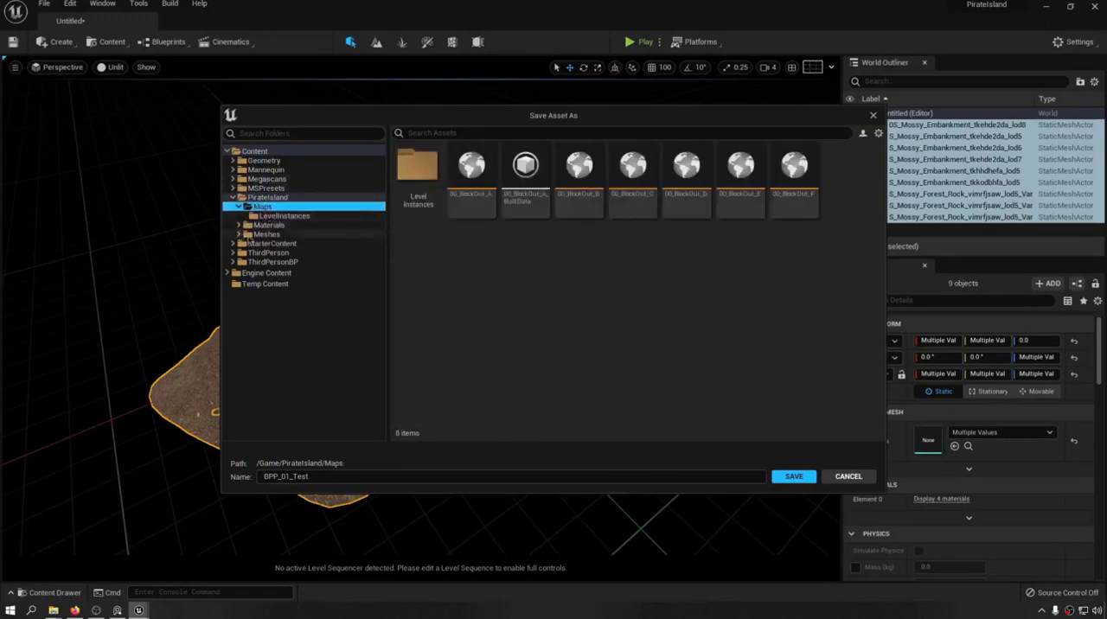
double_click(261, 234)
double_click(433, 178)
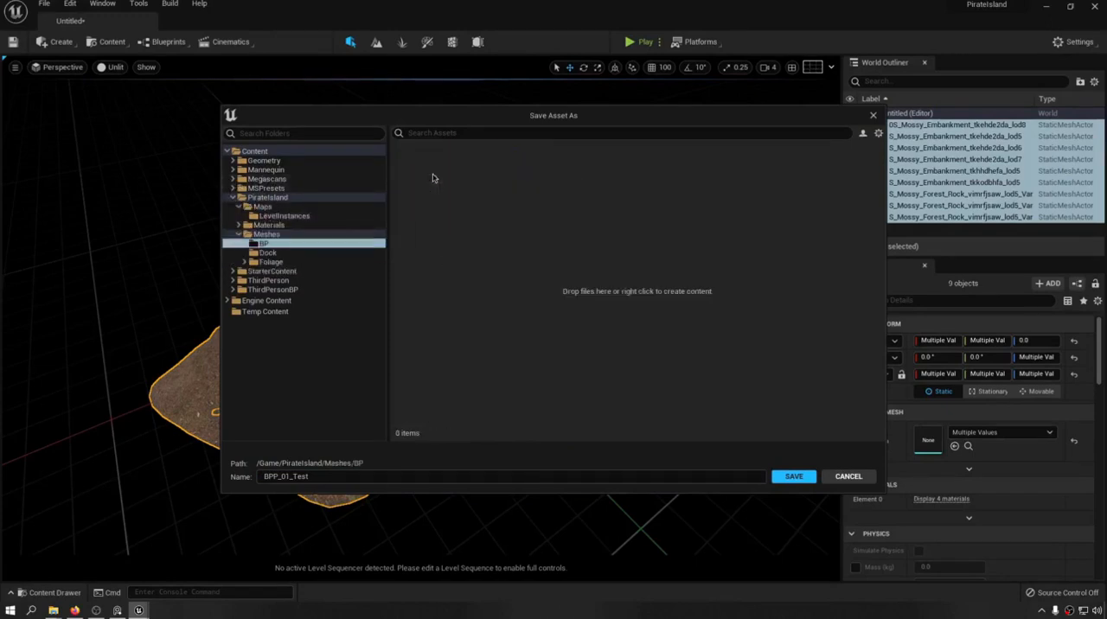
click(794, 477)
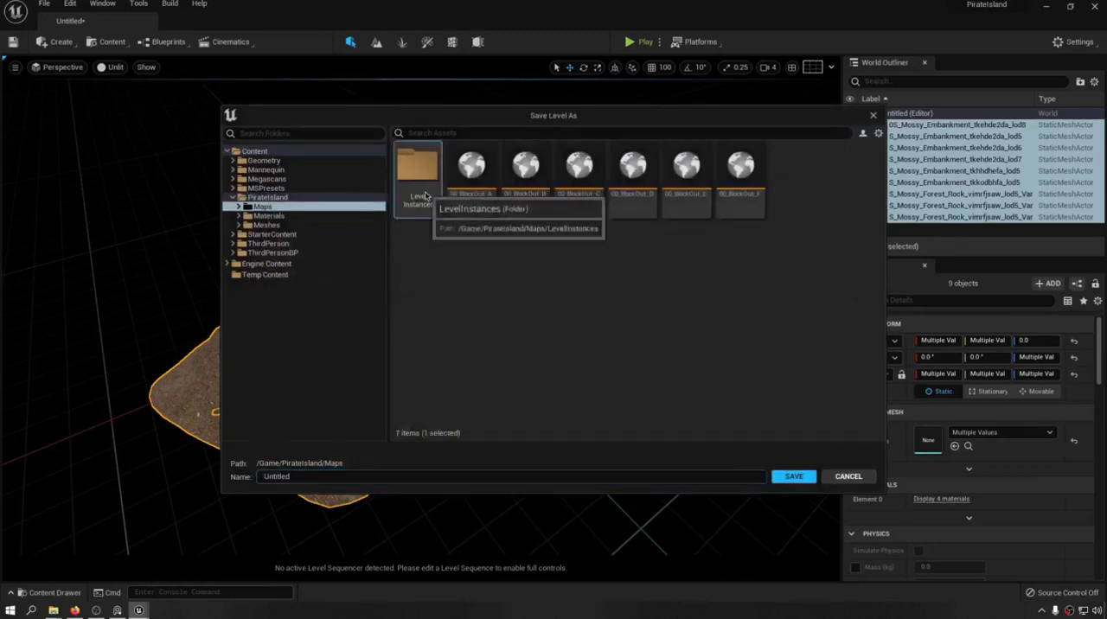
Save the current level as Map_01_test in PirateIsland/Maps/LevelInstances and save all modified content.
double_click(417, 168)
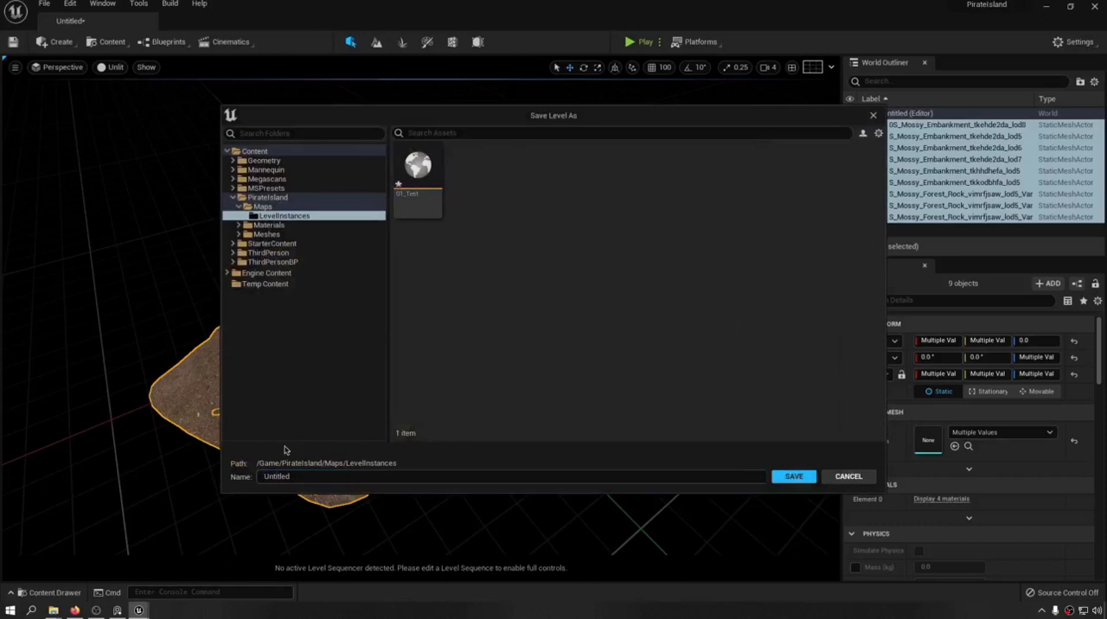
click(302, 473)
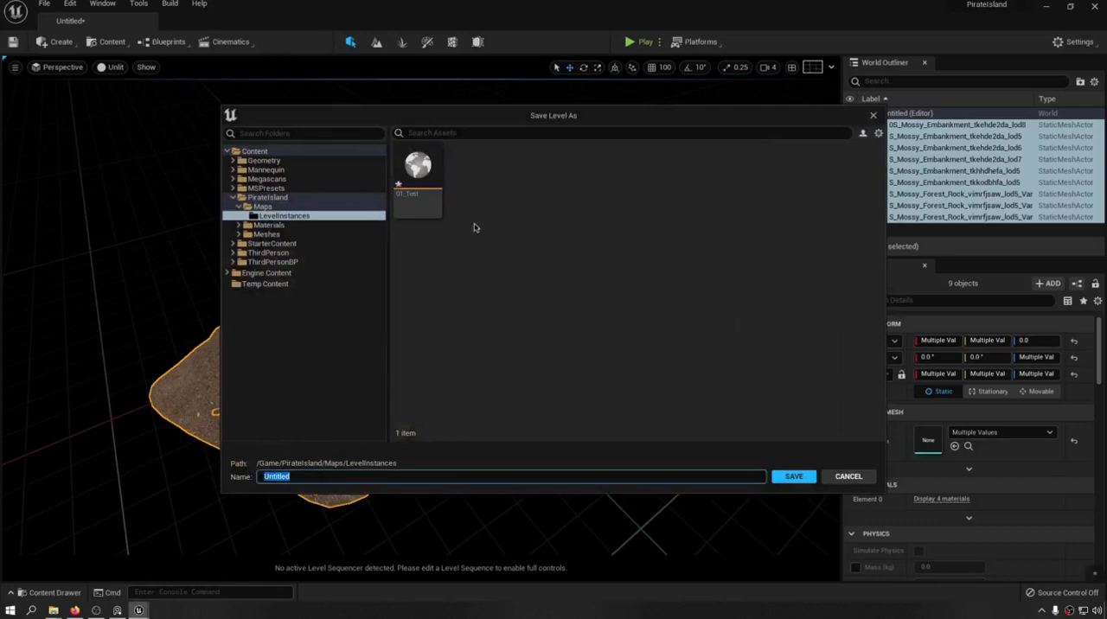
text(Map_)
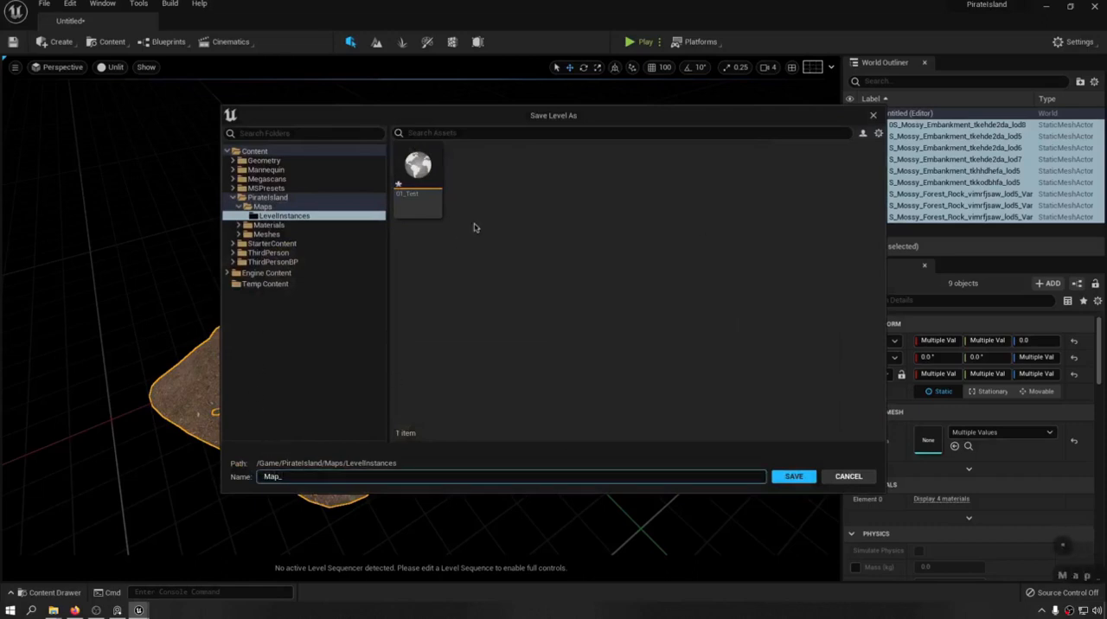
text(01_)
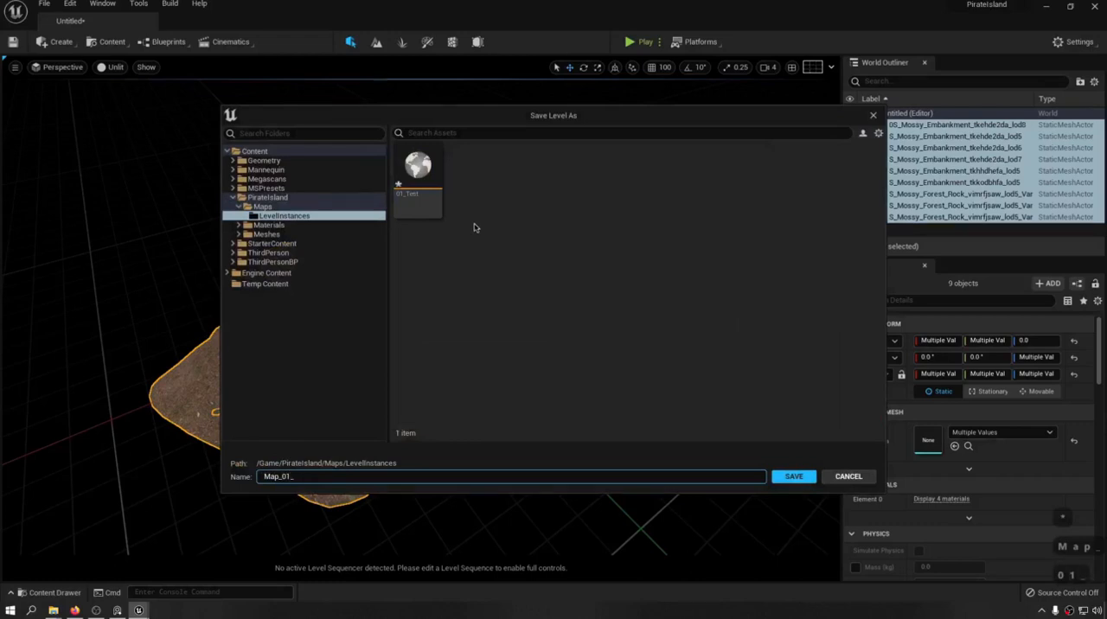
text(test)
key(Return)
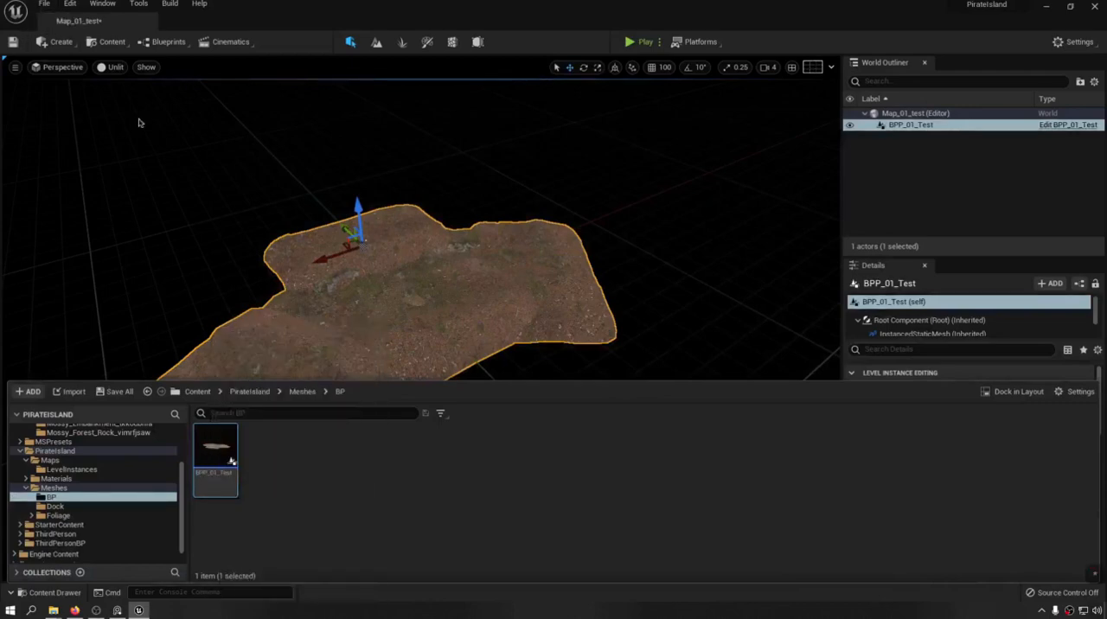
key(ctrl+s)
key(ctrl+shift+s)
key(ctrl+shift+s)
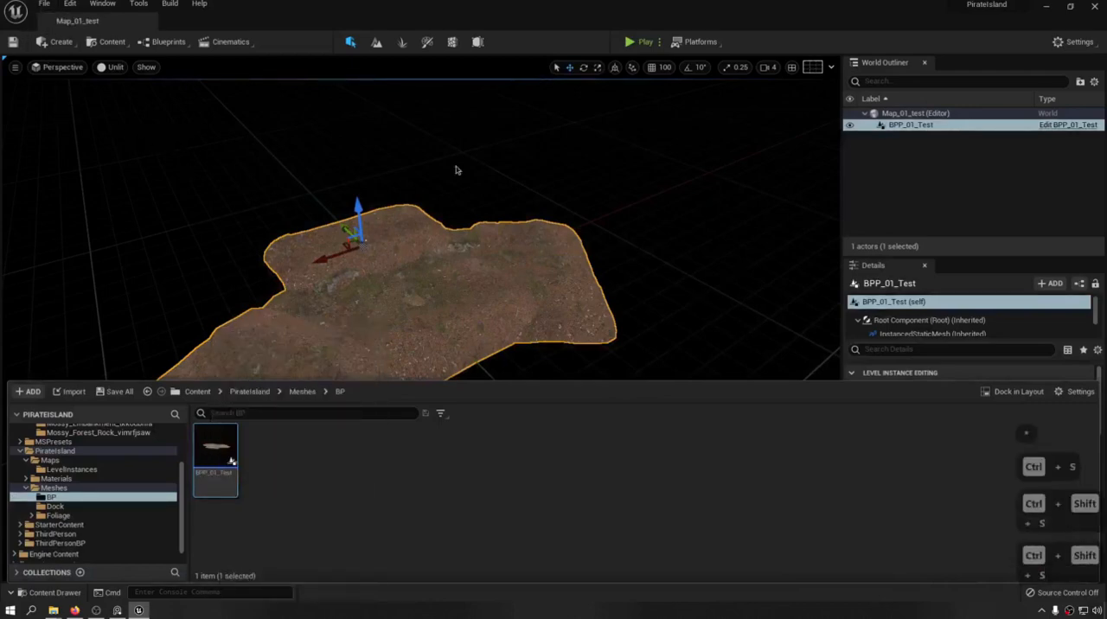
Open the recent level 00_BlockOut_F and set the viewport to Lit.
click(45, 4)
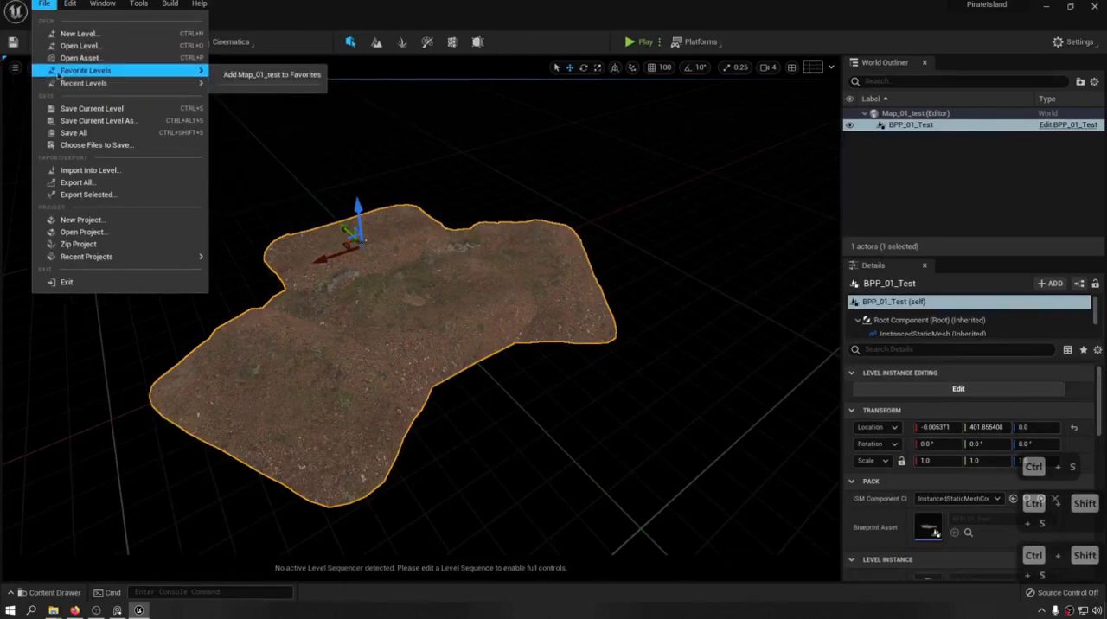
mouse_move(72, 86)
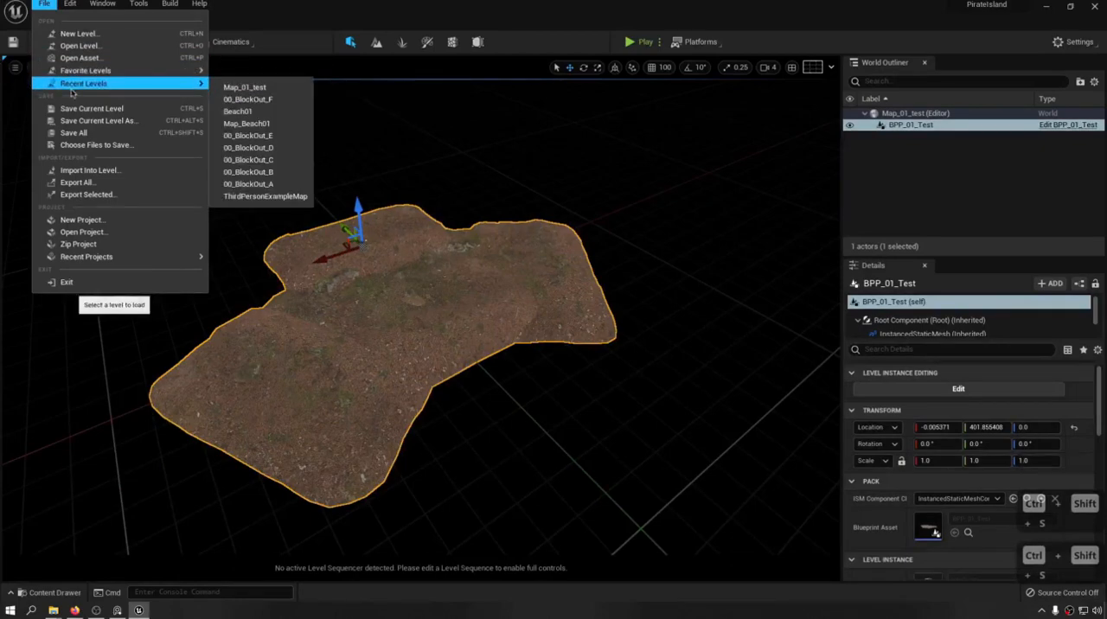
click(247, 98)
right_drag(532, 256, 415, 372)
click(113, 67)
click(135, 96)
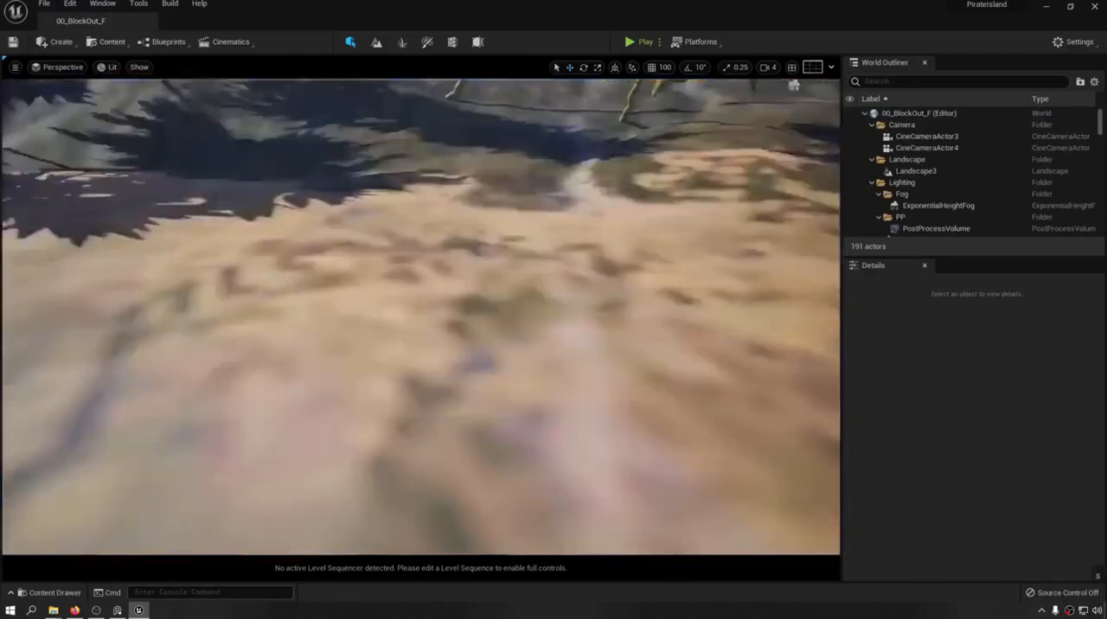
Place the BPP_01_Test blueprint from the Meshes/BP folder on the sandy ground near the palm trees.
key(a)
key(d)
mouse_move(287, 357)
right_down()
mouse_move(287, 415)
mouse_move(287, 356)
right_up()
key(a)
key(w)
key(ctrl+space)
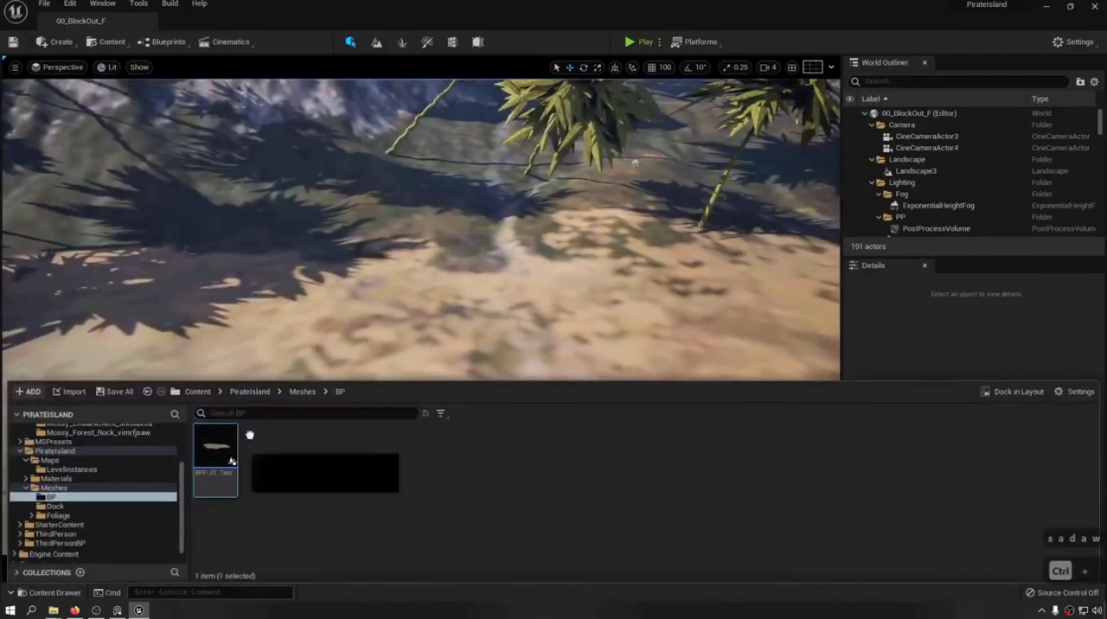
drag(249, 434, 310, 258)
Examine how the placed BPP_01_Test rock formation sits on the beach terrain from several sides.
key(w)
key(a)
key(e)
right_drag(310, 258, 474, 203)
key(q)
drag(416, 225, 416, 242)
key(w)
key(a)
key(e)
right_drag(416, 242, 524, 292)
key(s)
key(d)
key(w)
key(w)
key(w)
key(w)
key(w)
key(w)
key(s)
key(s)
key(s)
key(s)
key(s)
key(s)
key(s)
key(s)
key(s)
key(a)
key(a)
key(a)
key(a)
key(a)
key(a)
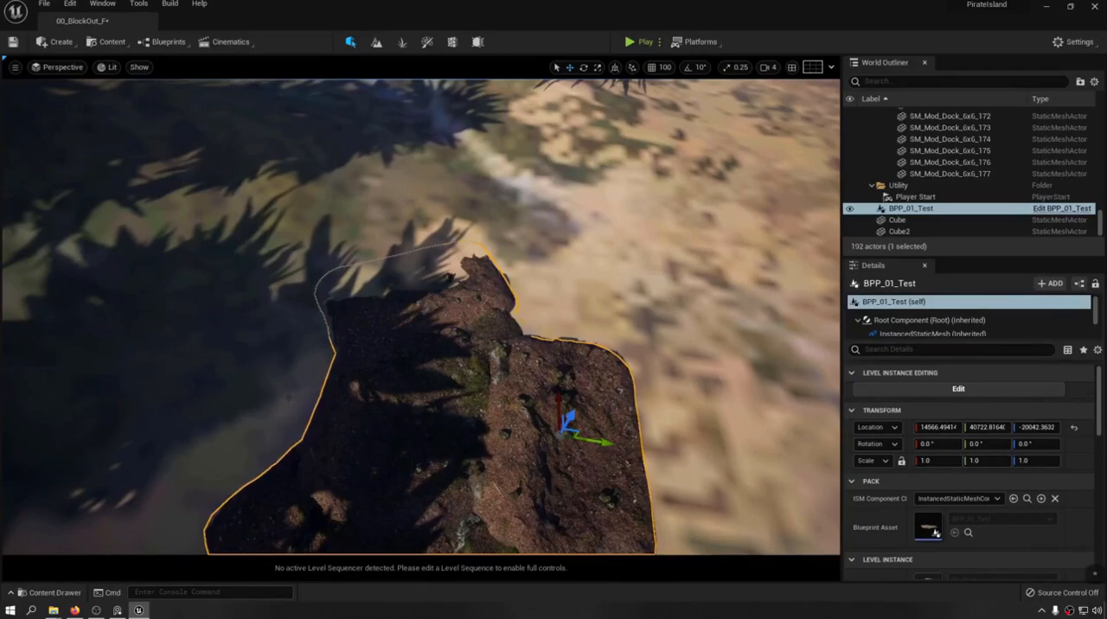
Inspect the formation's surface and rocks up close, and compare it with the surrounding island from farther away.
key(d)
right_drag(420, 316, 289, 298)
key(q)
key(e)
key(e)
key(w)
key(d)
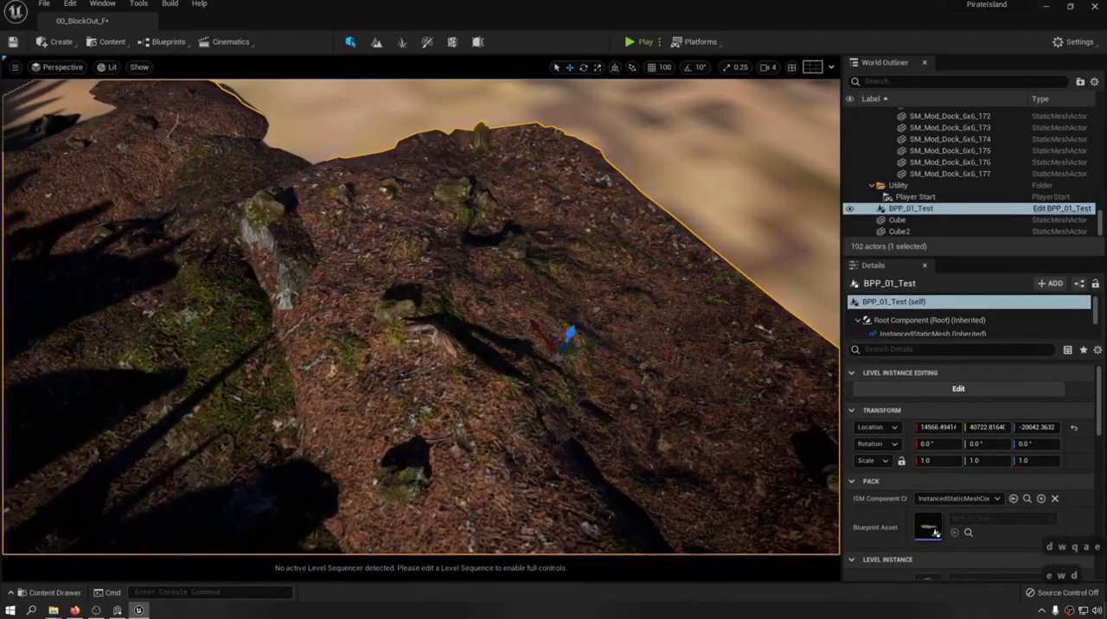
key(s)
key(a)
key(s)
right_drag(420, 316, 433, 342)
key(a)
key(q)
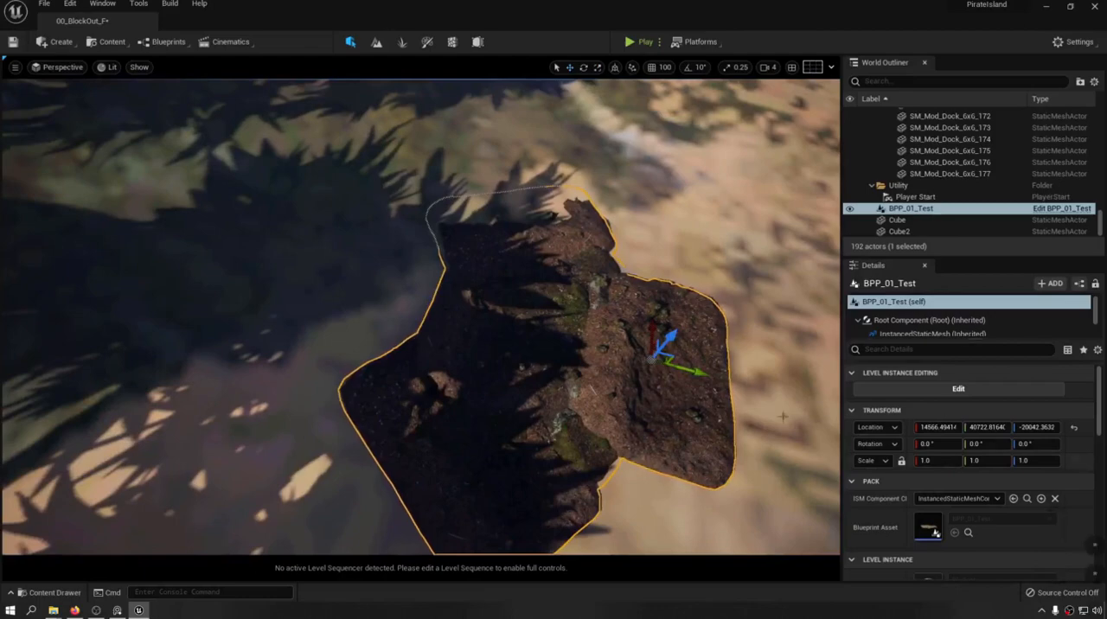
right_drag(657, 354, 702, 223)
key(q)
key(q)
key(e)
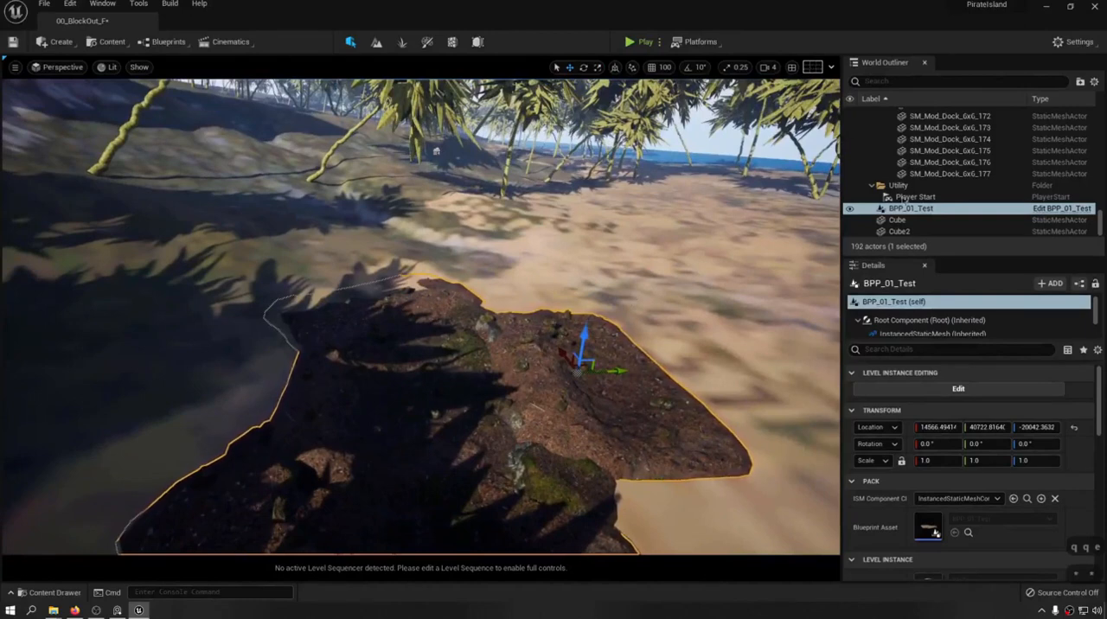
Open the 01_Test level from the Maps/LevelInstances folder, saving the changes to 00_BlockOut_F.
key(ctrl+b)
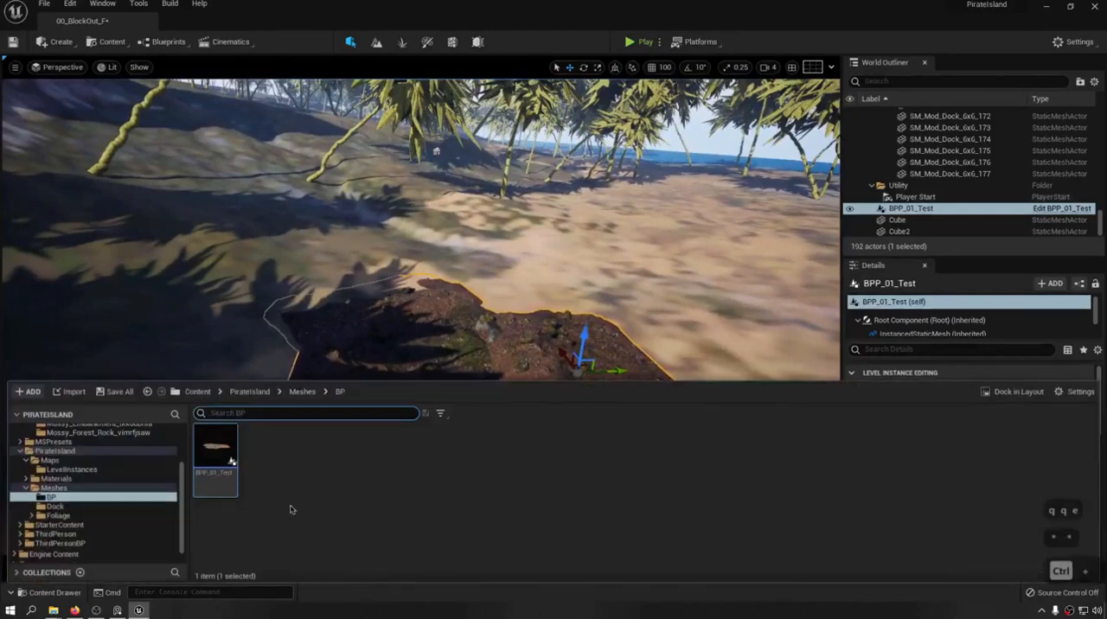
click(54, 506)
click(65, 478)
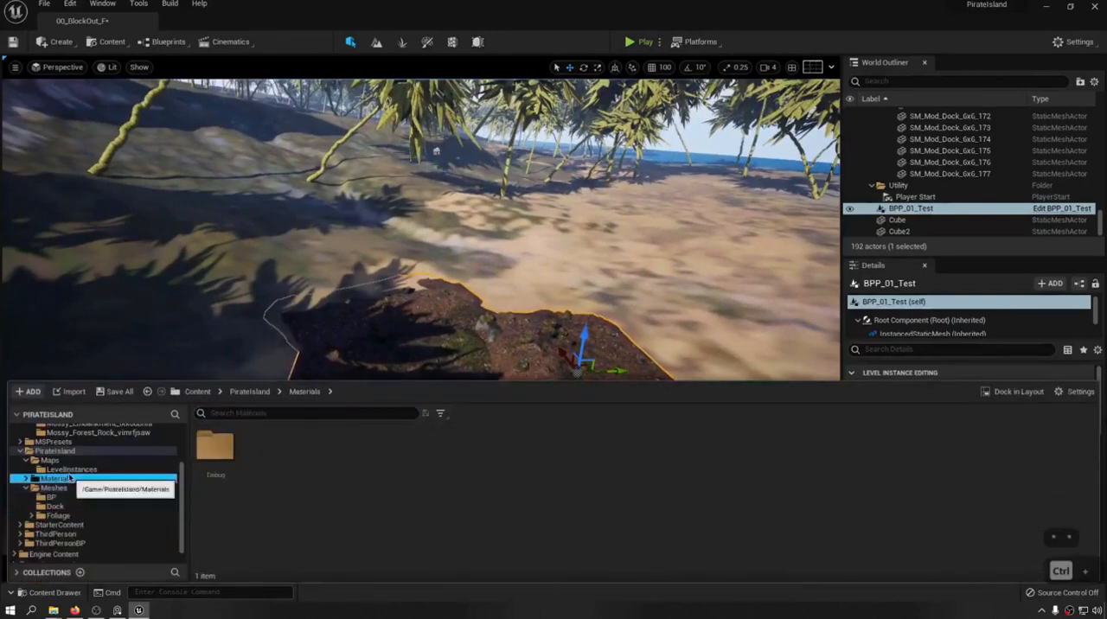
click(71, 469)
double_click(216, 449)
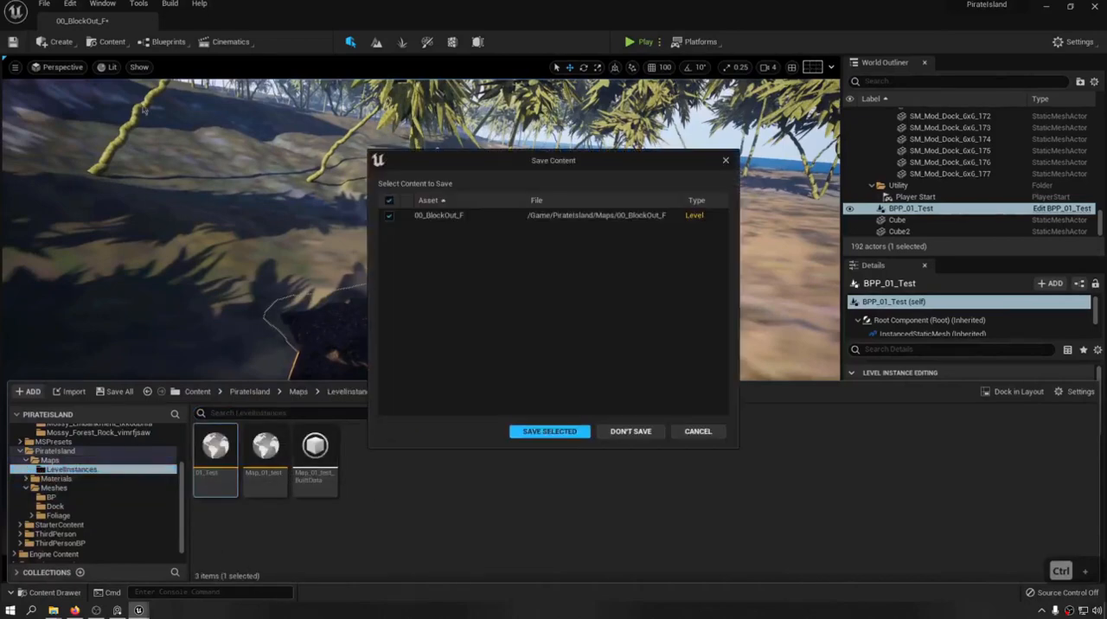
key(ctrl+s)
click(550, 429)
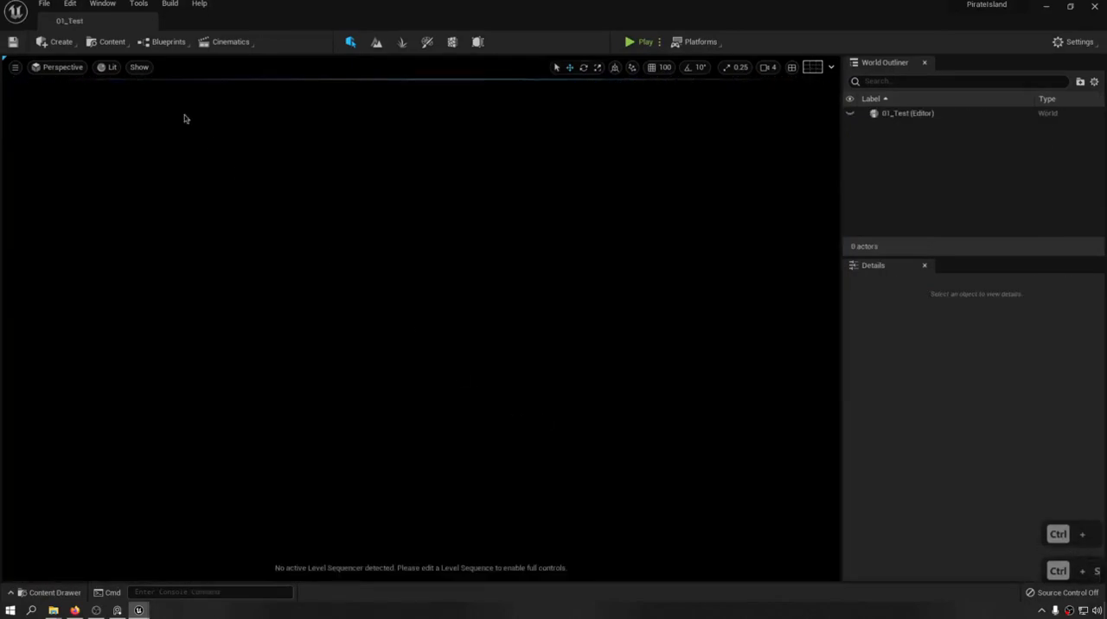
Set the viewport to Unlit and open the Map_01_test level from the LevelInstances folder.
click(110, 69)
click(130, 108)
key(ctrl+space)
click(281, 449)
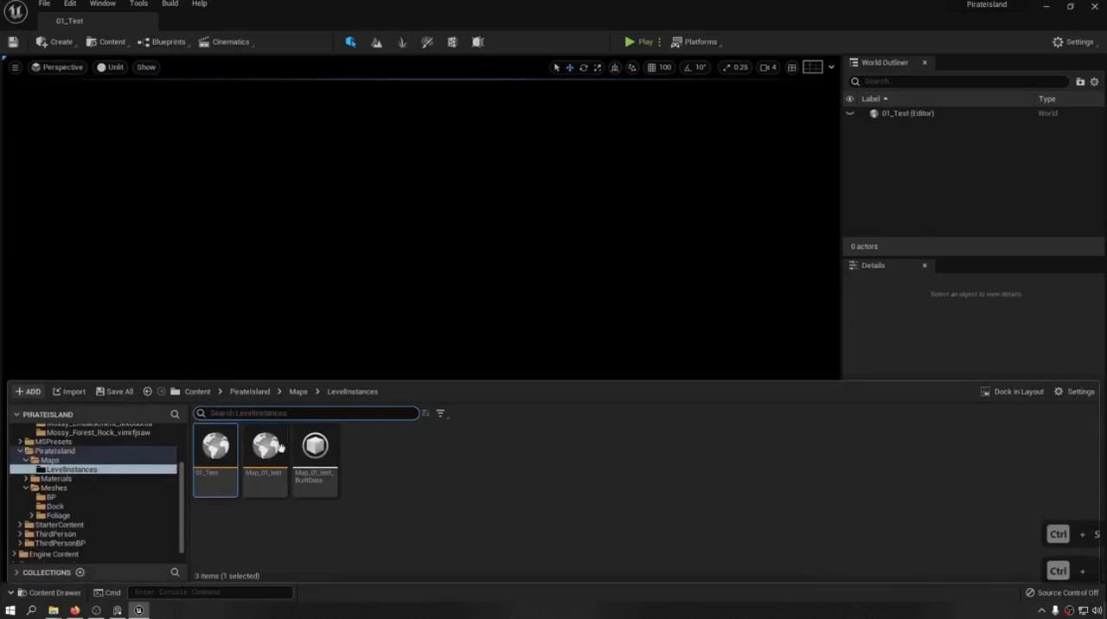
double_click(279, 469)
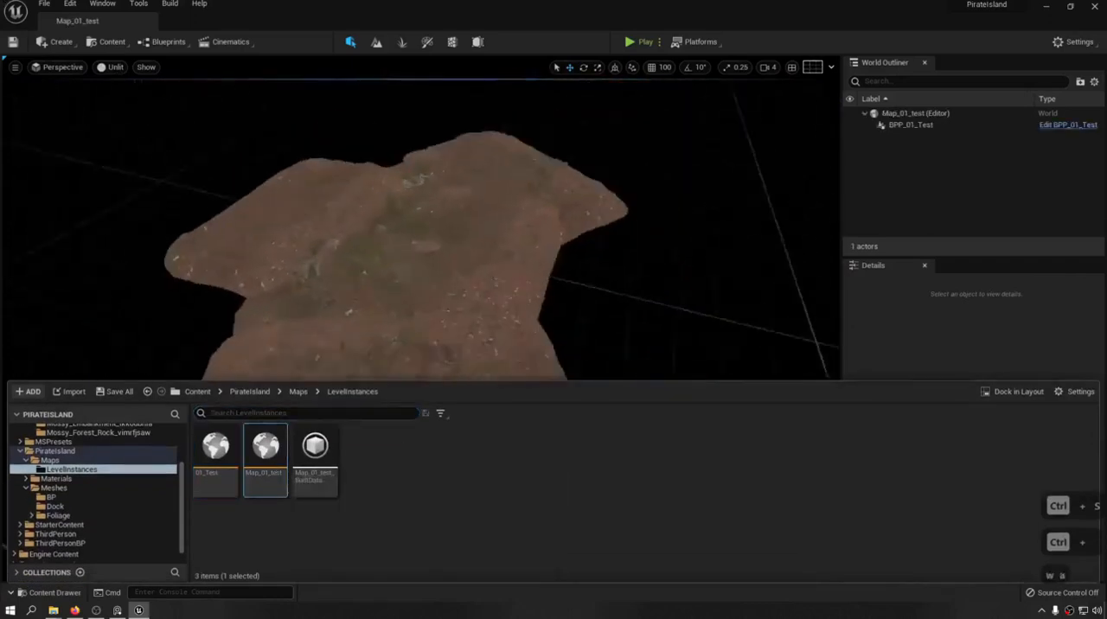
Open the Blueprint asset of the BPP_01_Test actor and close its editor.
click(911, 125)
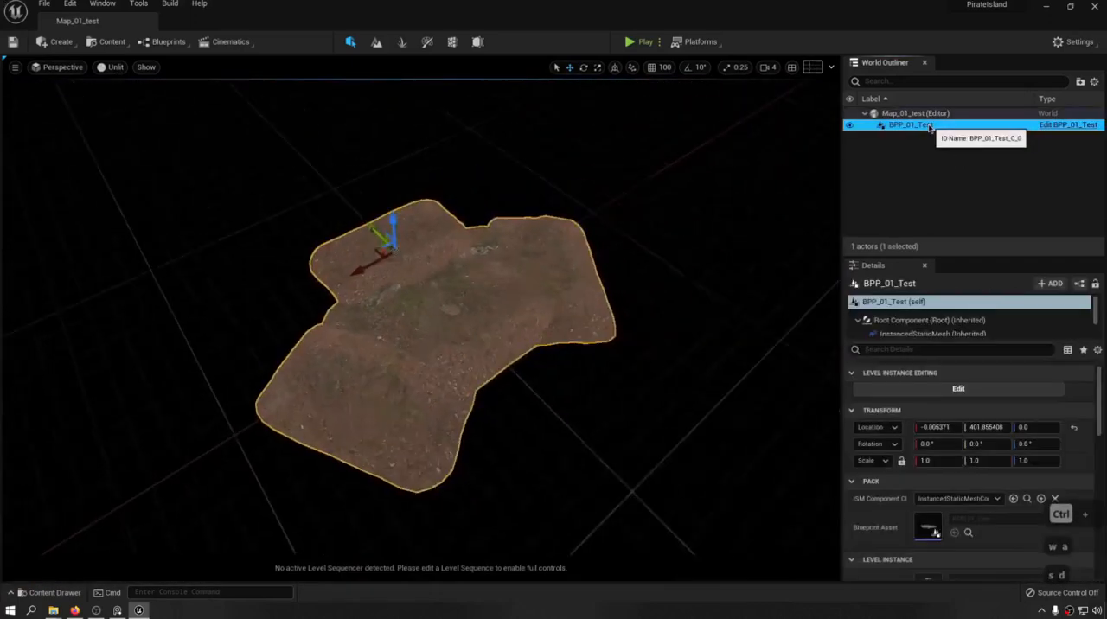
double_click(928, 528)
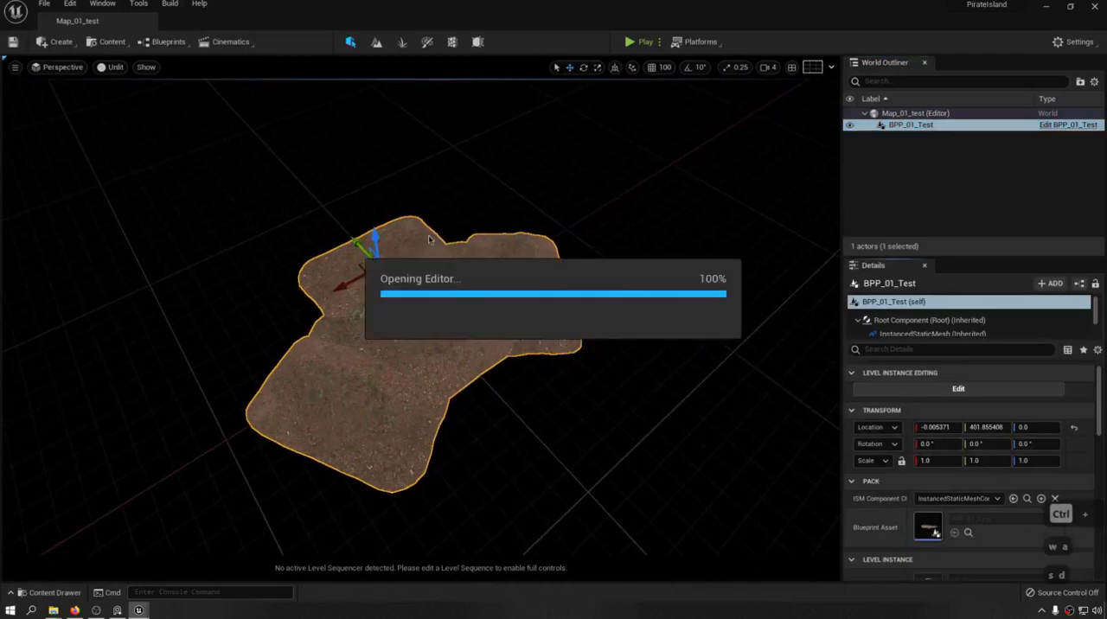
click(1094, 7)
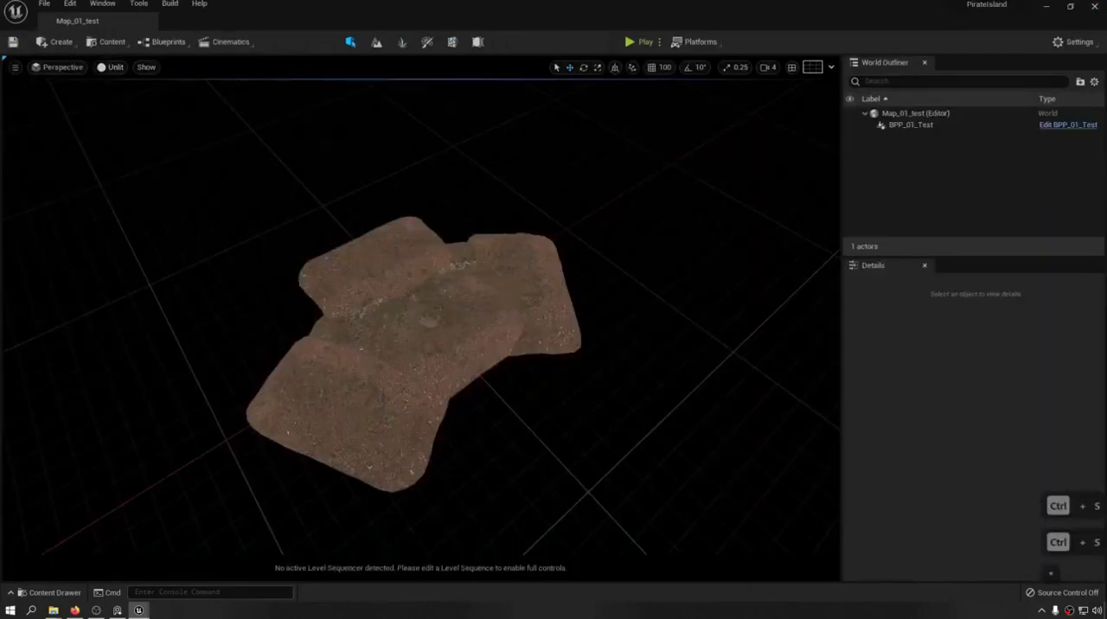
Break the BPP_01_Test level instance into its individual meshes with Levels set to 1.
click(383, 275)
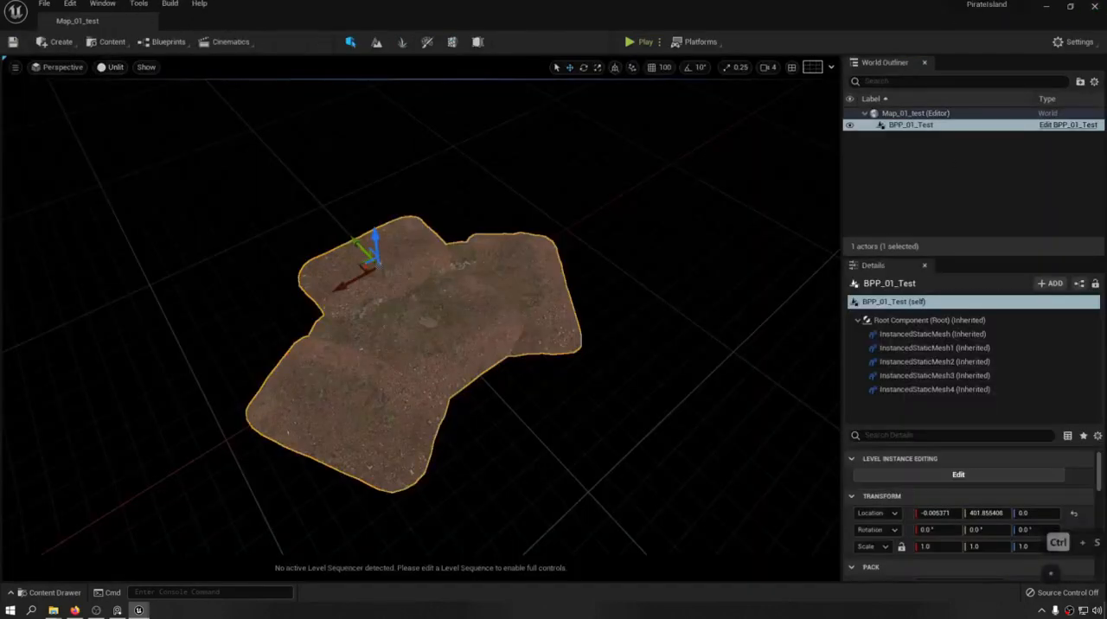
right_click(383, 275)
mouse_move(419, 363)
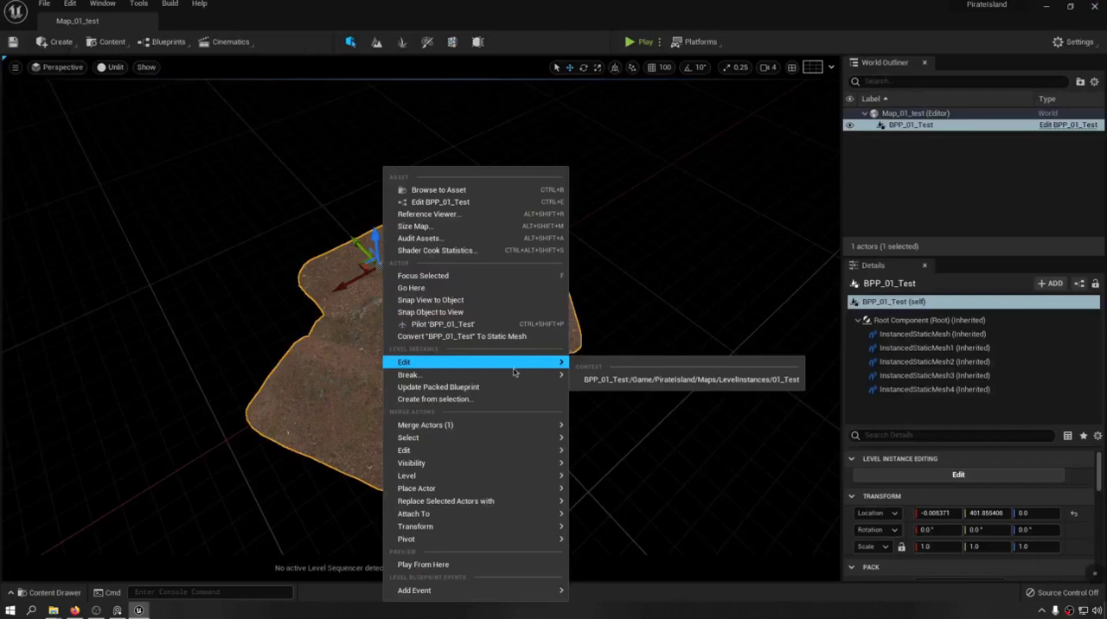
mouse_move(511, 378)
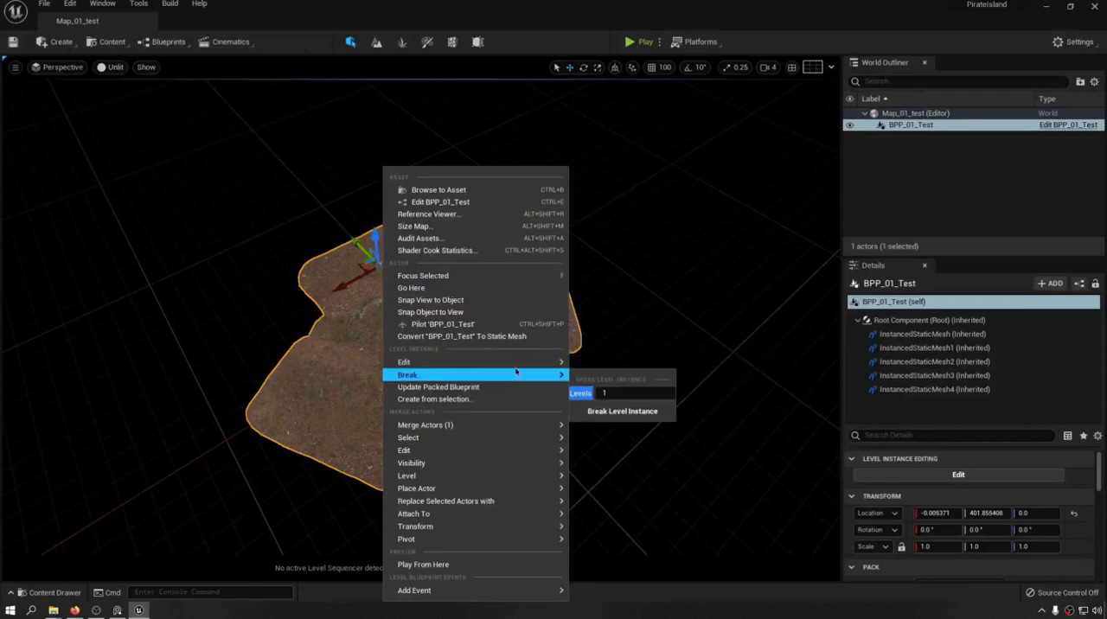
click(626, 411)
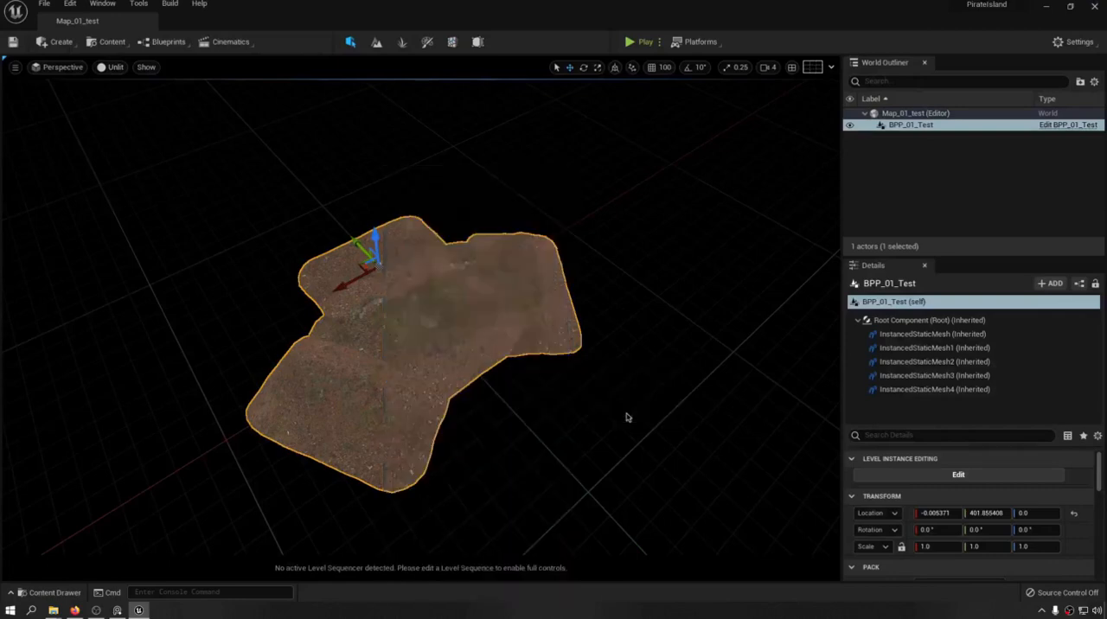
click(625, 332)
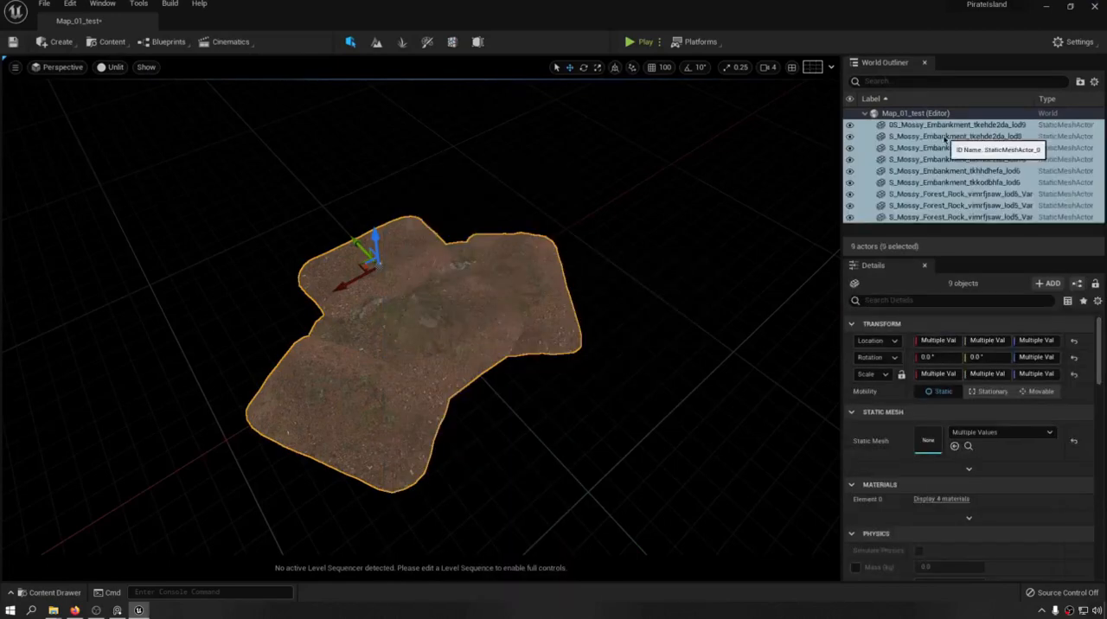
Check the separated embankment meshes by selecting several of them individually.
right_drag(684, 336, 765, 339)
click(523, 300)
click(396, 244)
click(581, 298)
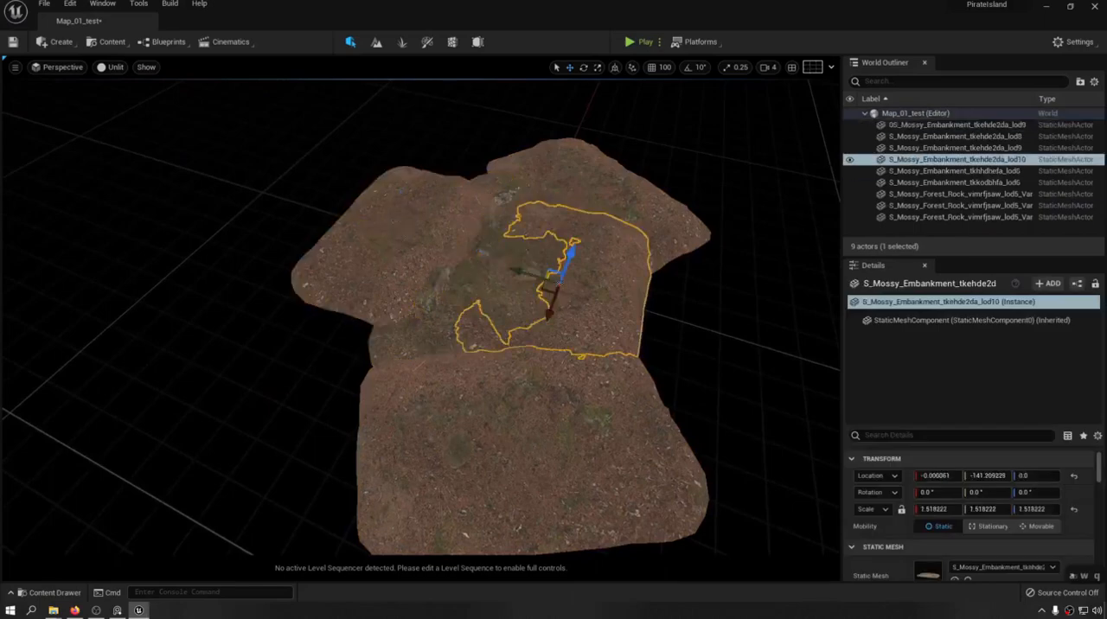
click(536, 432)
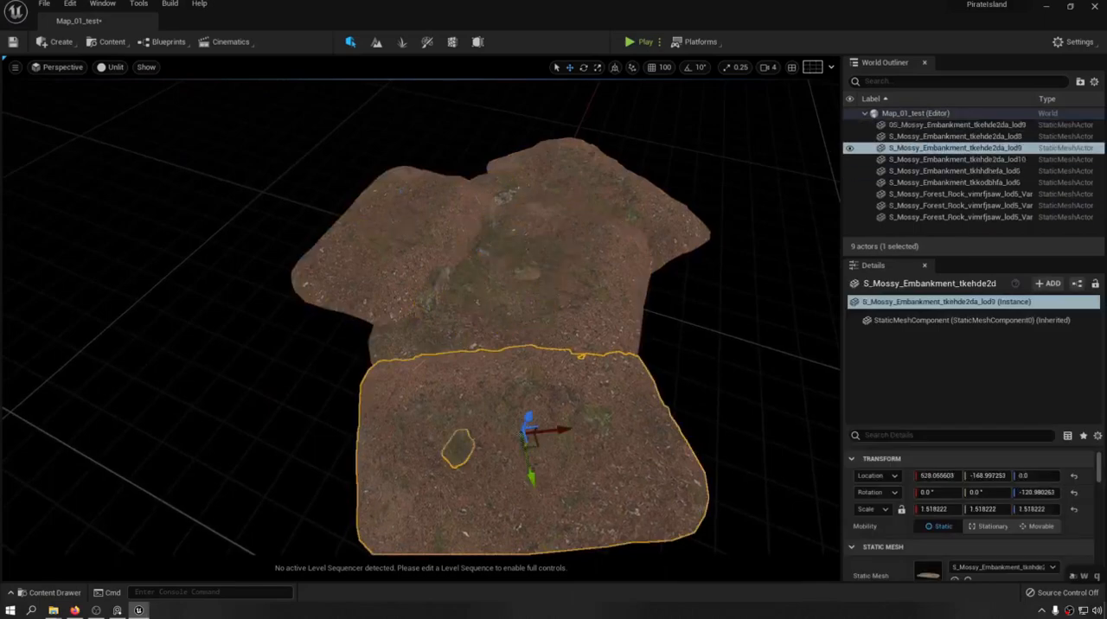
Try to package all nine meshes as a Packed Level Instance Blueprint with a Center pivot, overwriting the 01_Test level.
click(951, 124)
shift+click(951, 217)
right_click(924, 152)
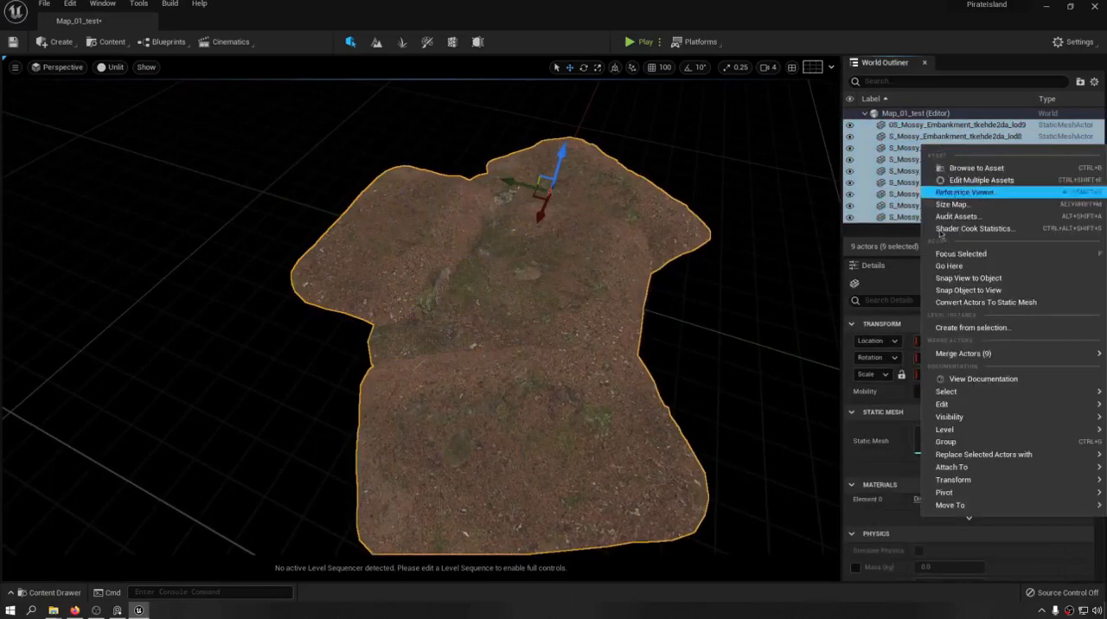
click(964, 327)
click(543, 267)
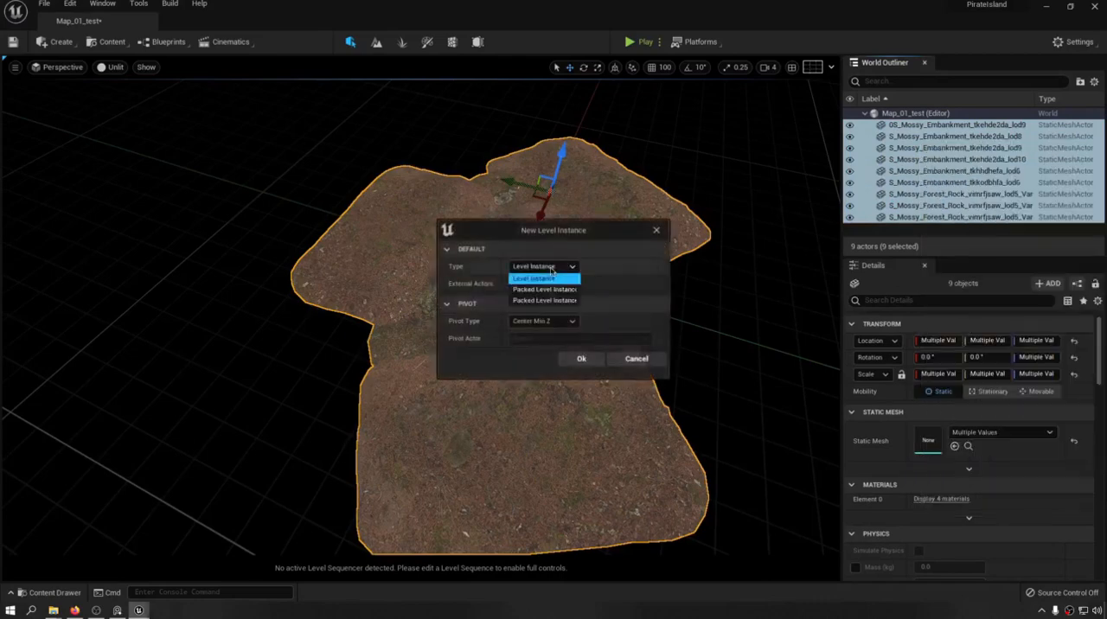
click(545, 300)
click(538, 320)
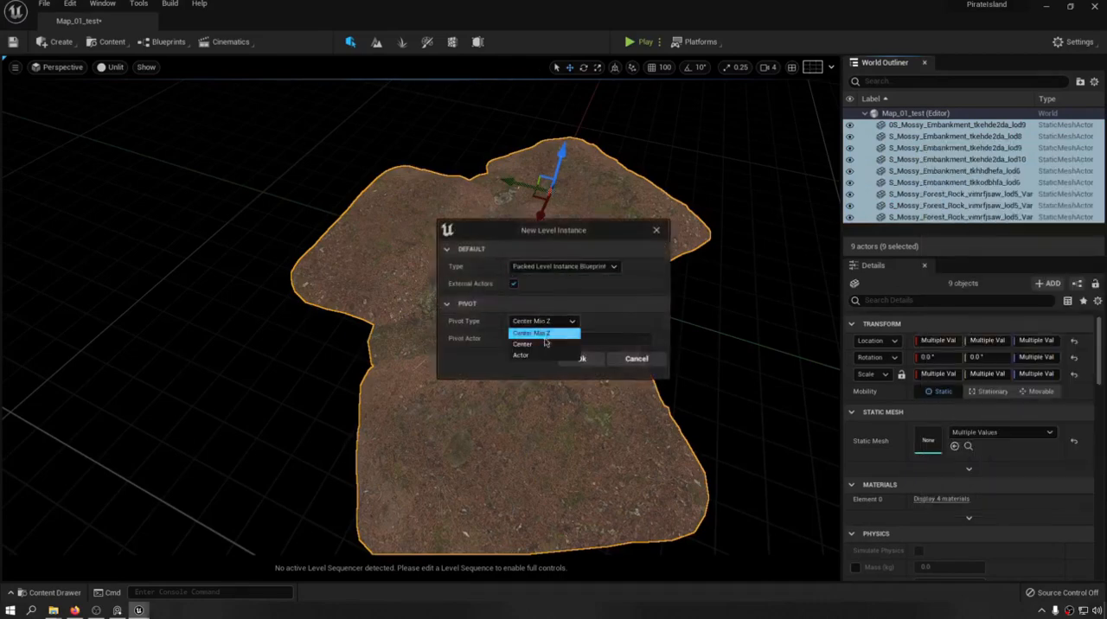
click(541, 345)
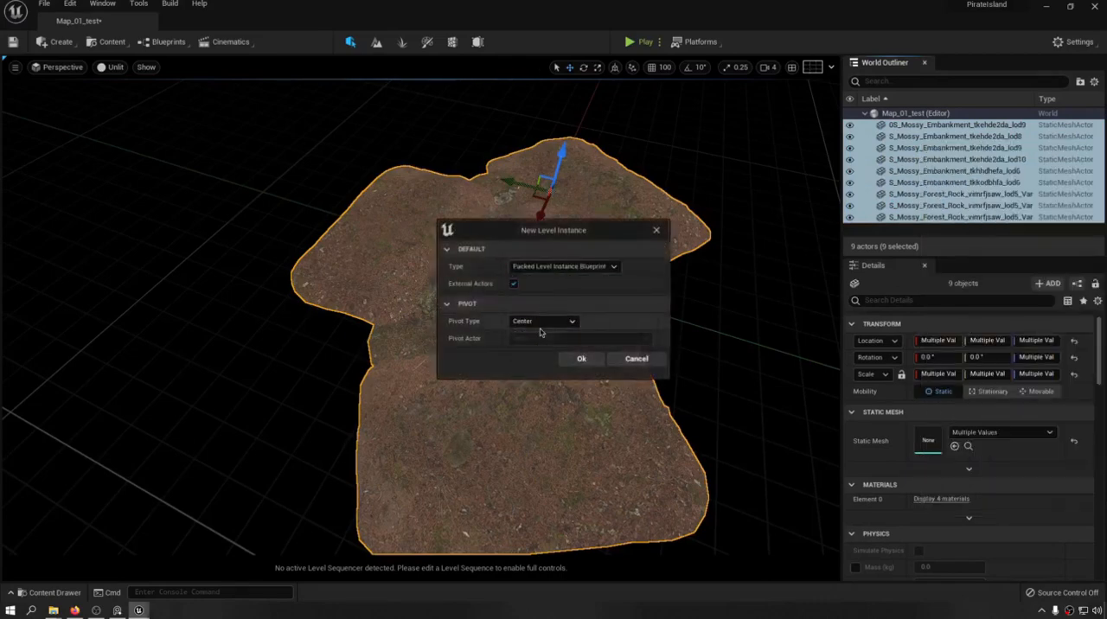
click(582, 359)
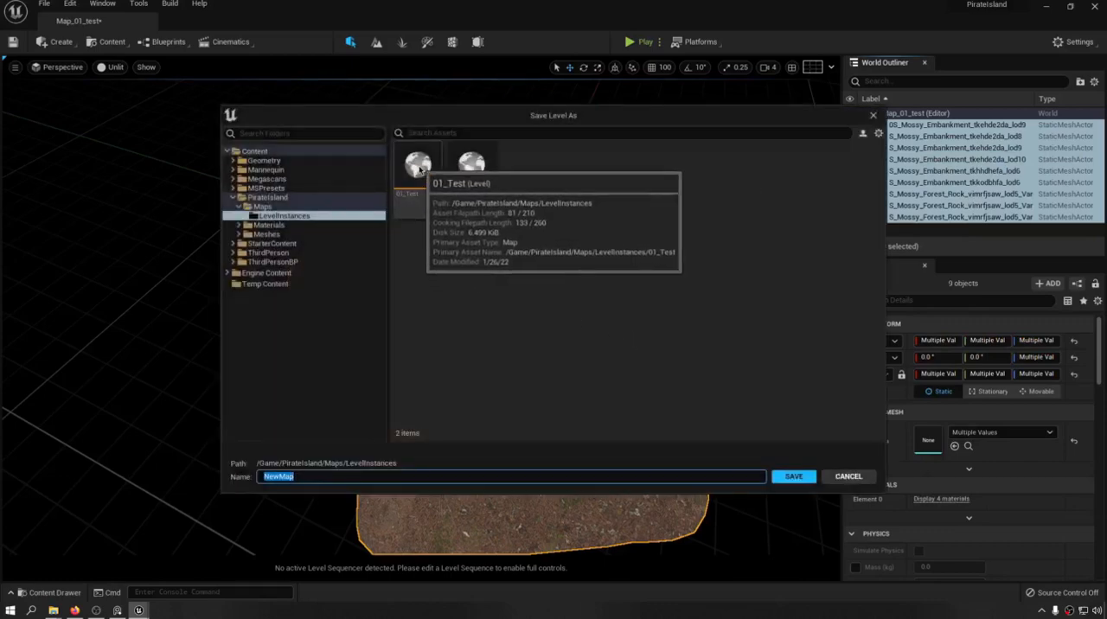
double_click(433, 178)
click(545, 337)
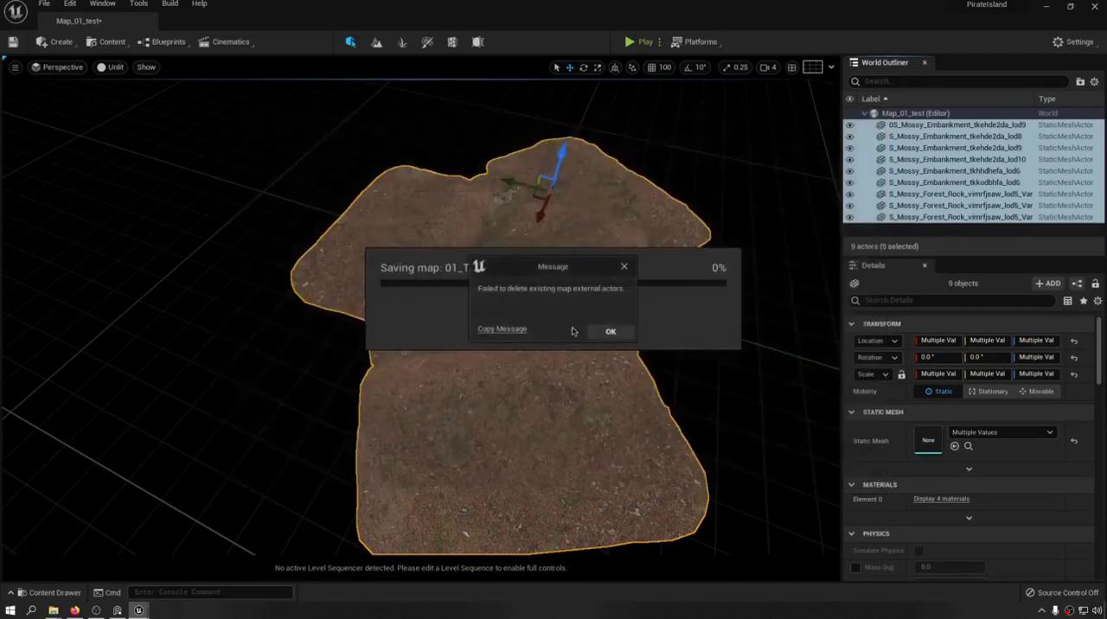
click(605, 332)
Save all changes and package the nine meshes as a Packed Level Instance Blueprint with a Center pivot, naming its level 02_Test.
key(ctrl+shift+s)
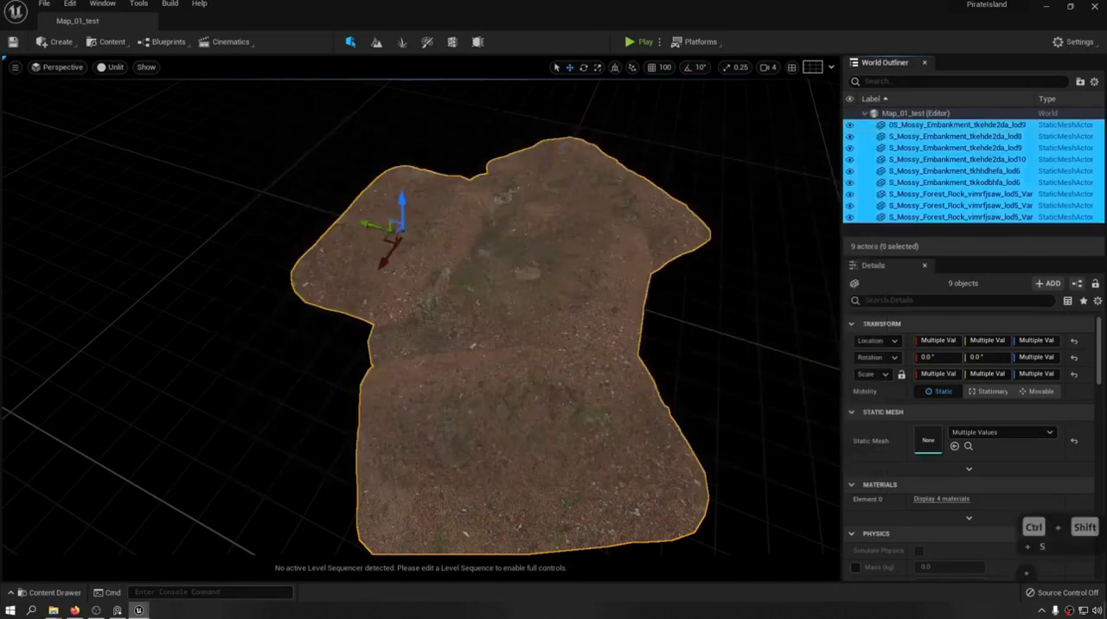
right_click(936, 159)
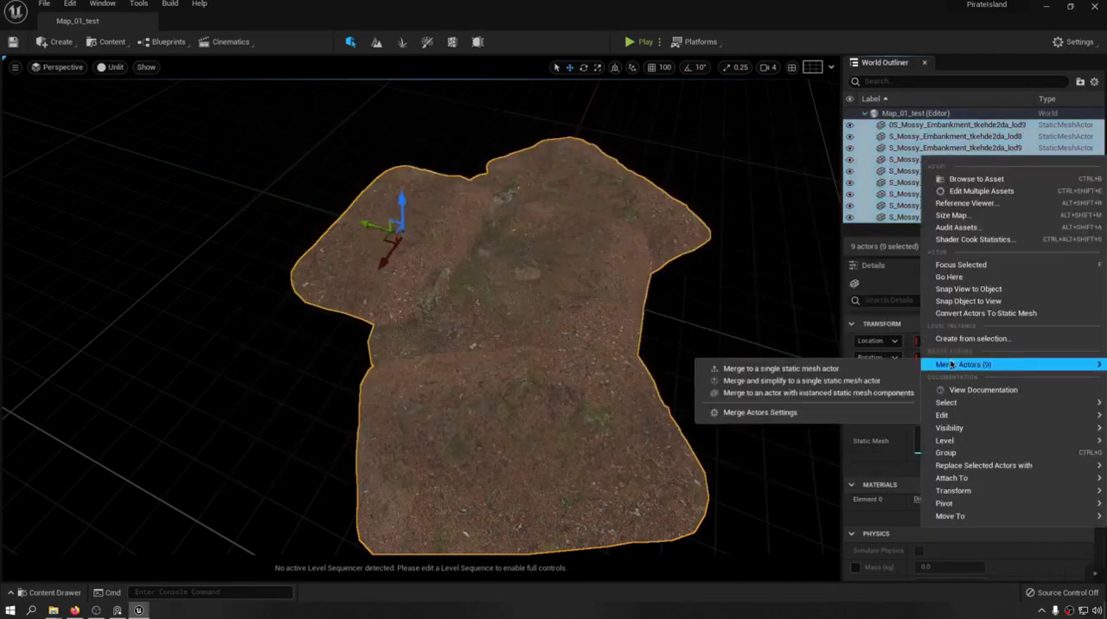
click(984, 346)
click(549, 267)
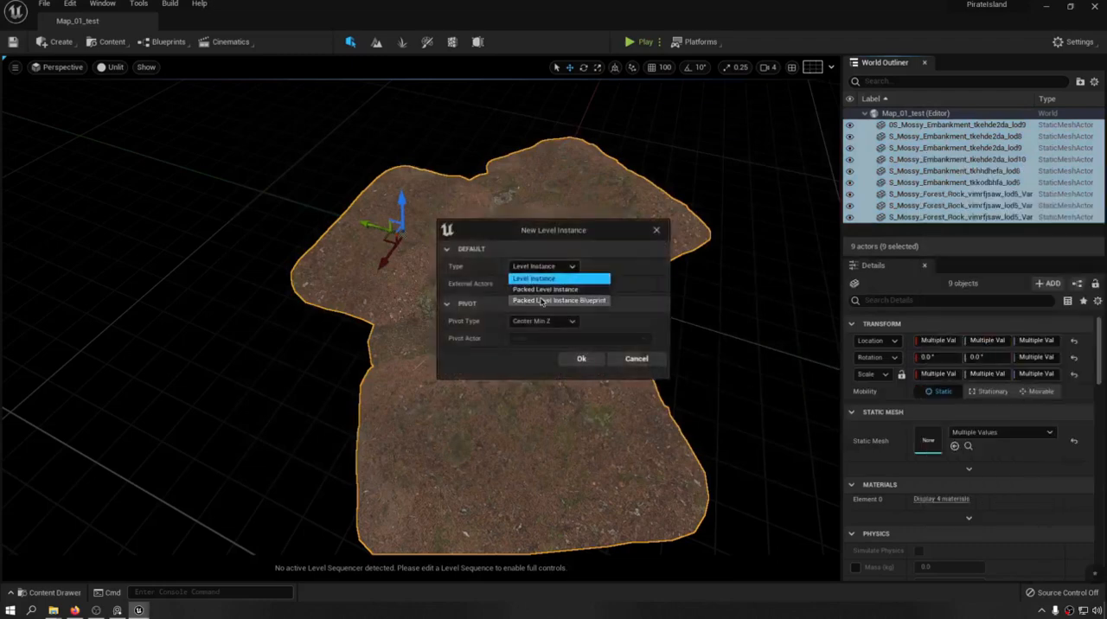
click(543, 298)
click(538, 322)
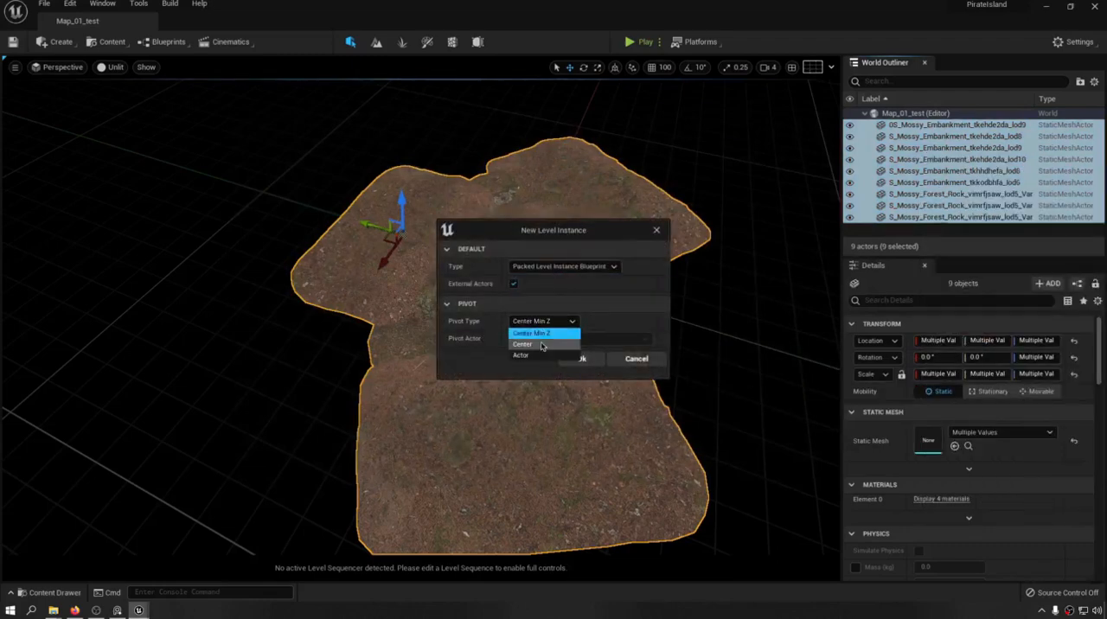
click(562, 338)
click(592, 366)
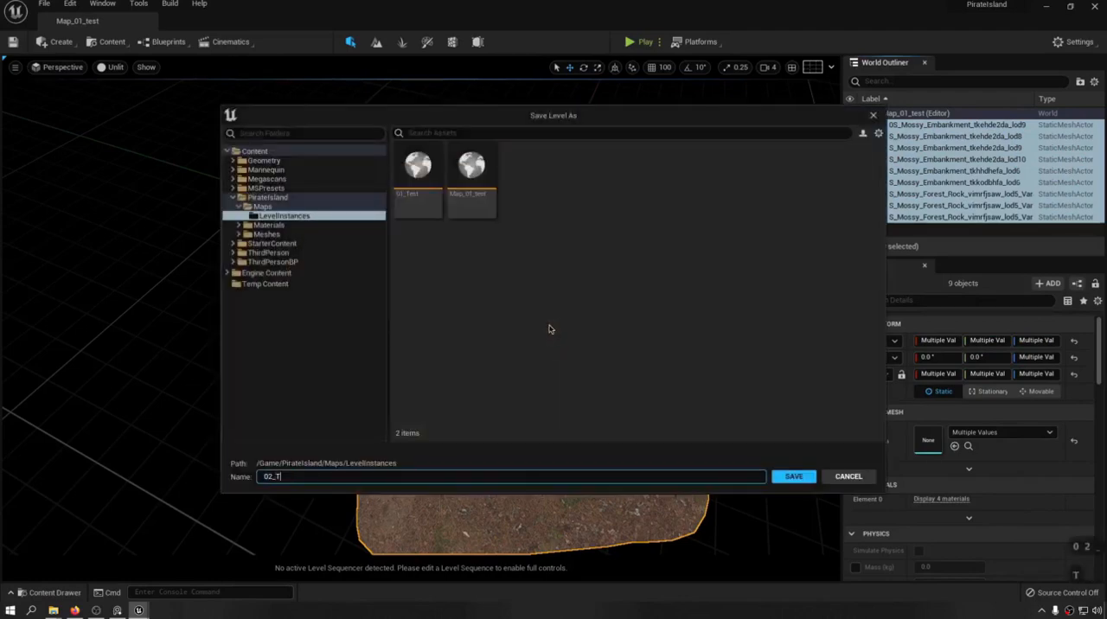
text(02_Test)
key(Return)
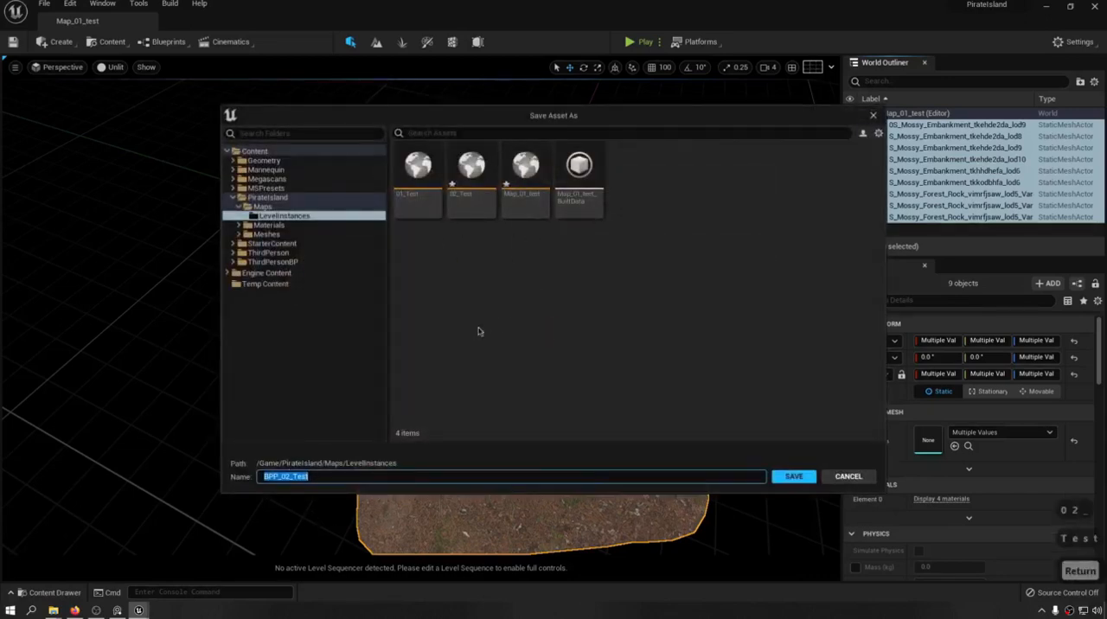
Save the packed Blueprint asset as BPP_02_Test in the PirateIsland/Meshes/BP folder.
click(262, 207)
click(279, 215)
click(259, 234)
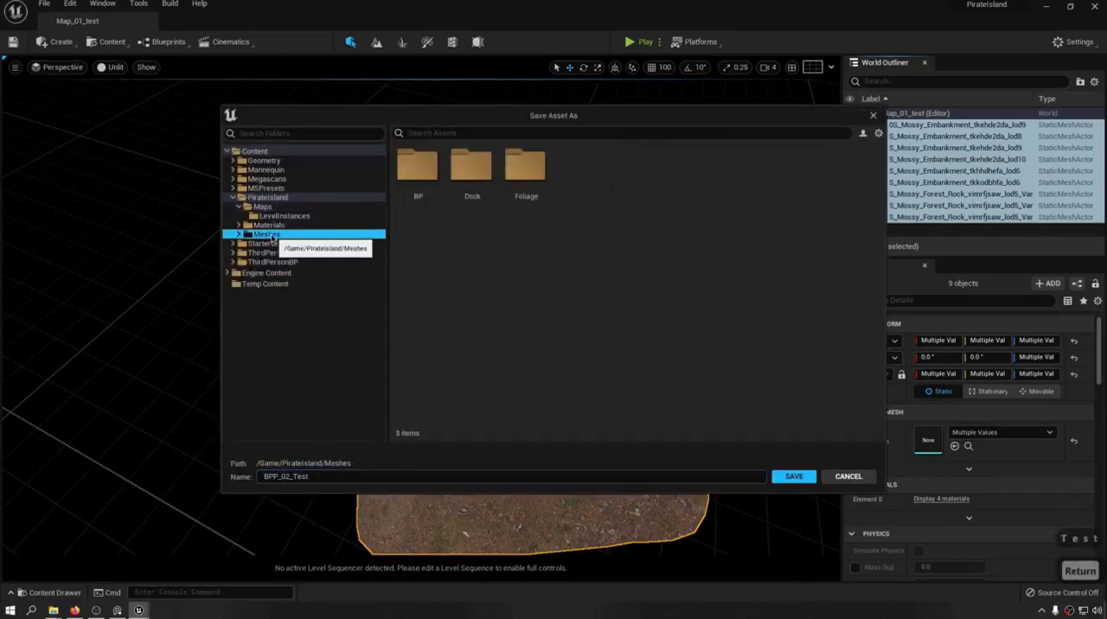
click(268, 179)
click(265, 187)
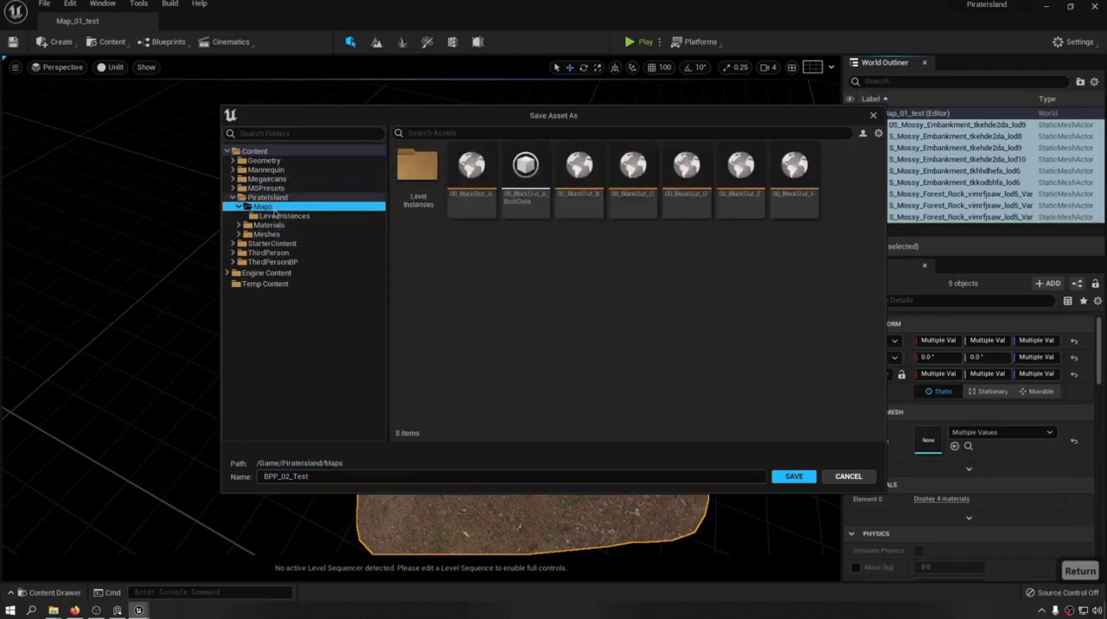
click(261, 198)
click(239, 225)
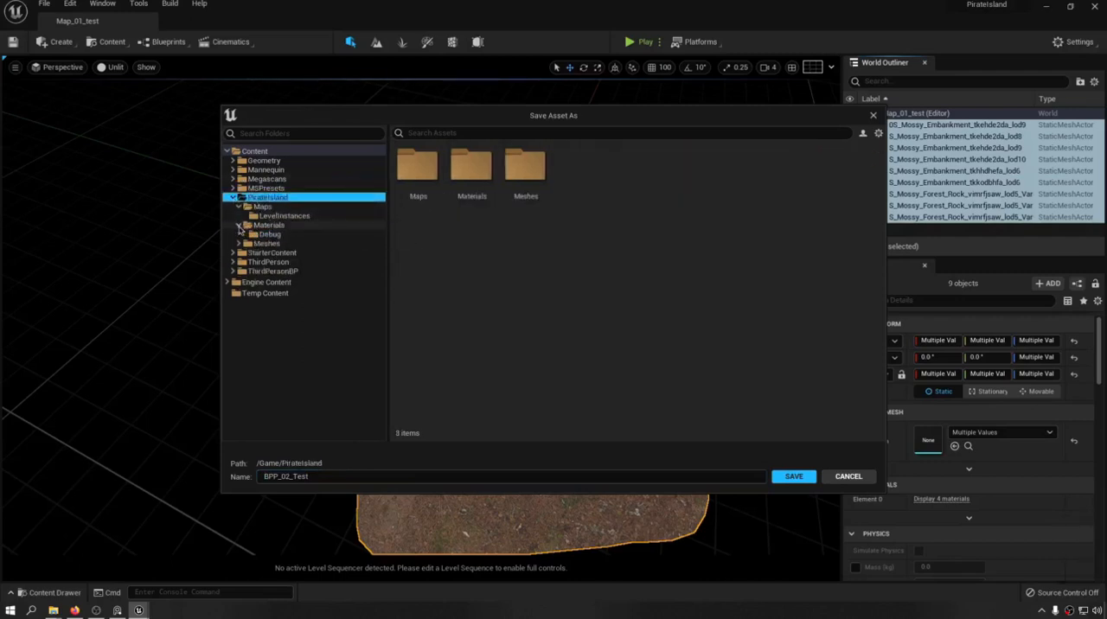
click(269, 234)
click(273, 225)
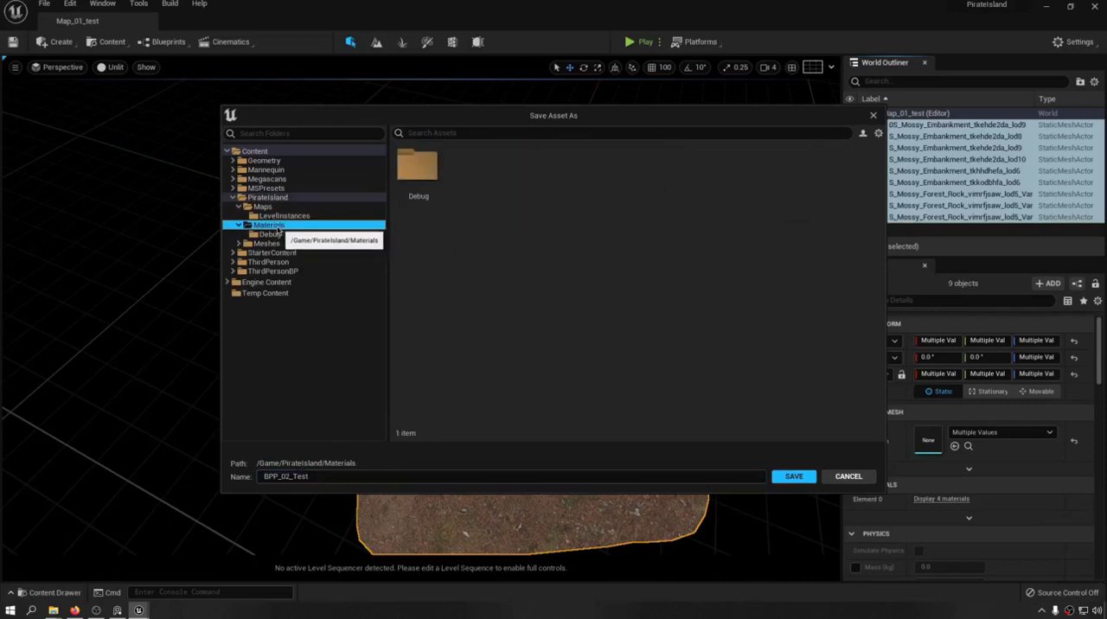
click(265, 243)
click(238, 243)
click(263, 253)
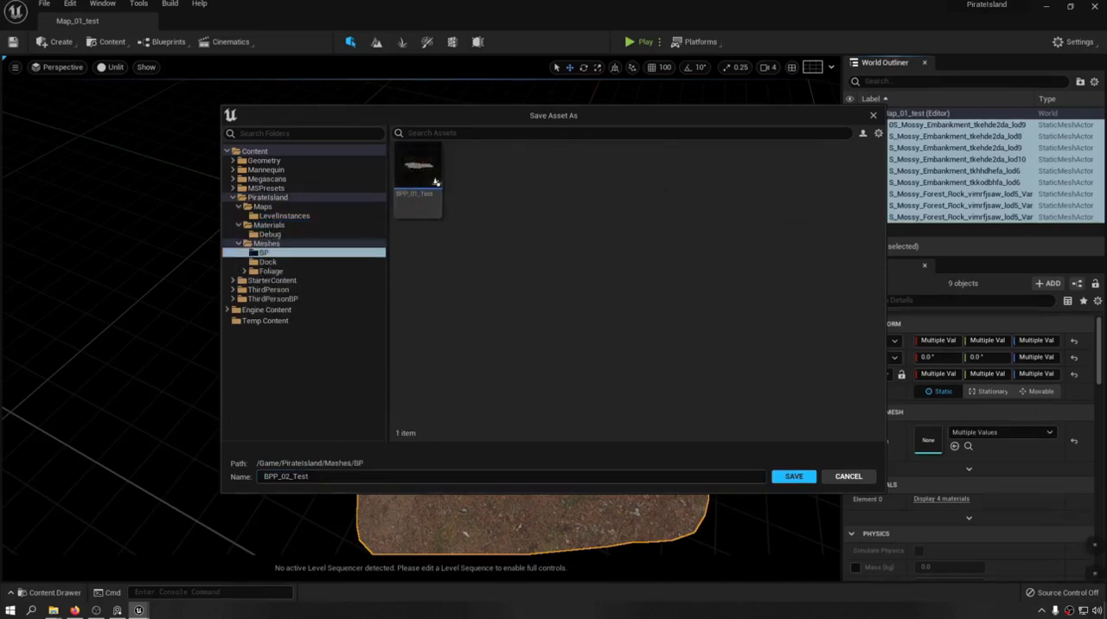
click(793, 477)
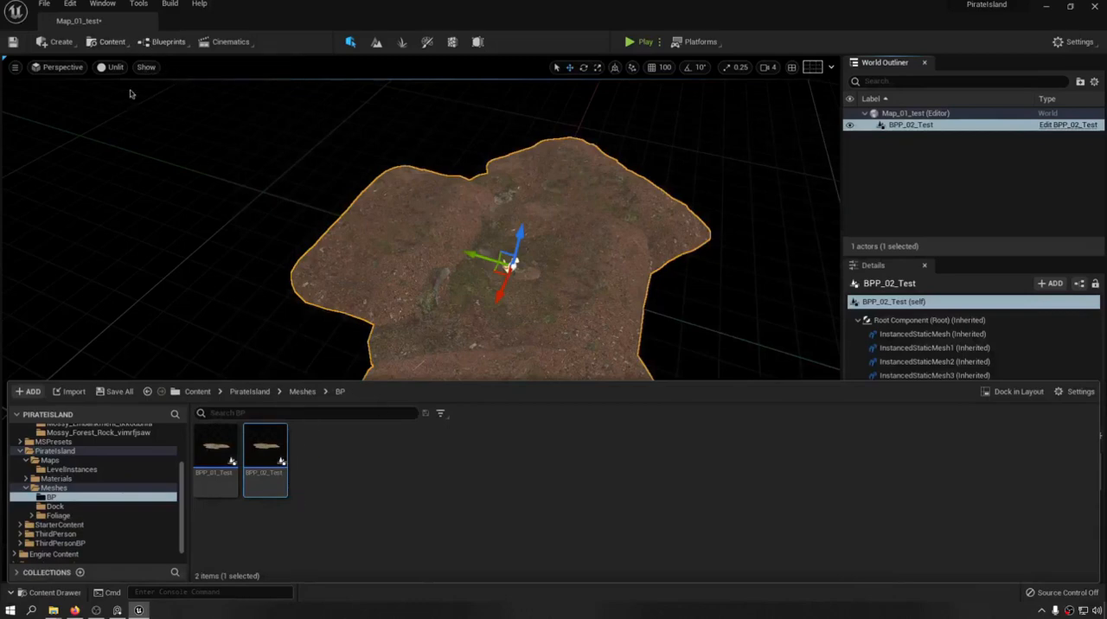
Open the recent level 00_BlockOut_F.
click(43, 3)
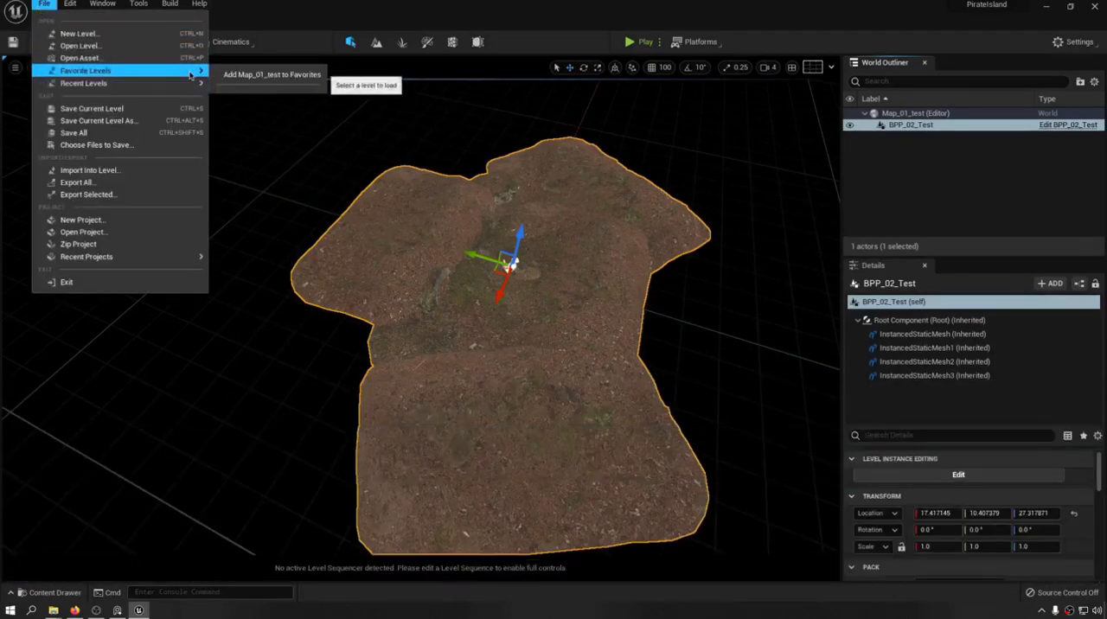
mouse_move(104, 83)
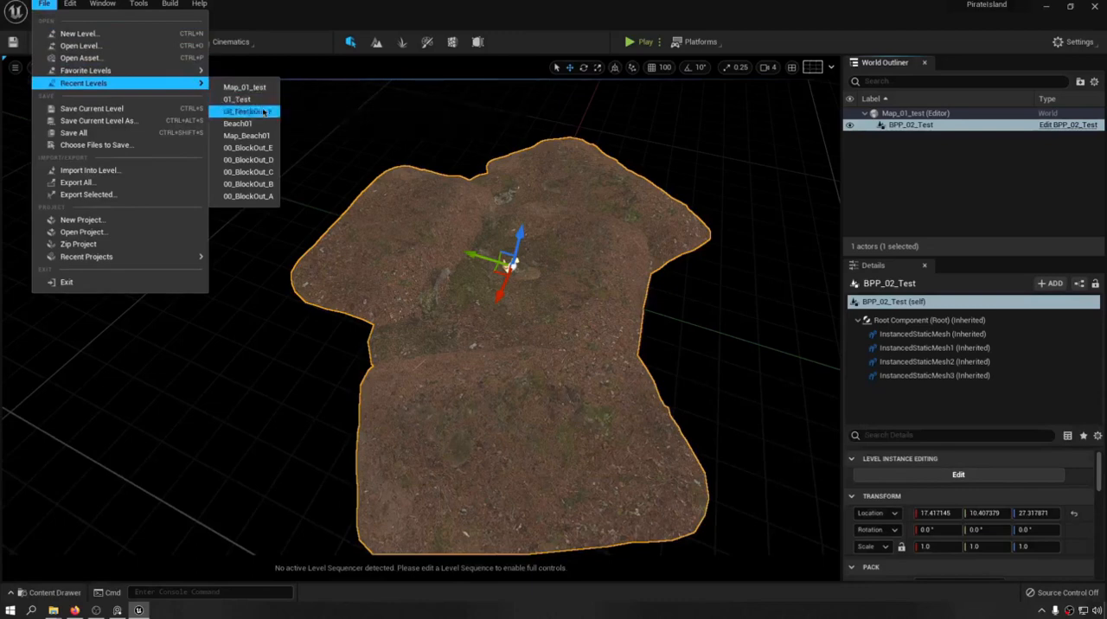
click(264, 113)
click(628, 433)
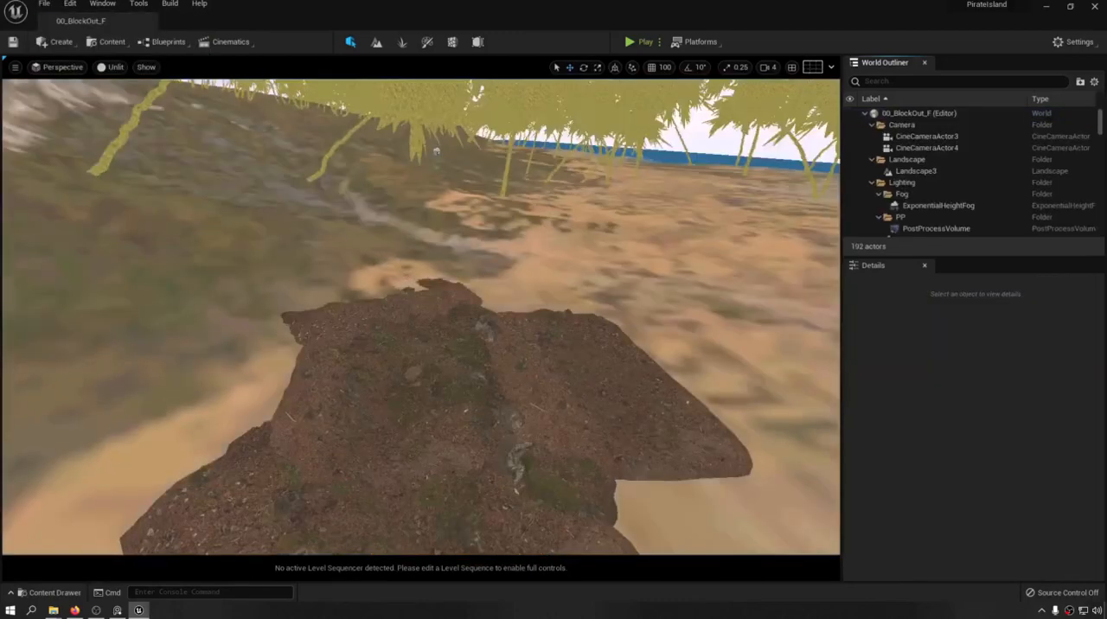
Place the BPP_02_Test Blueprint on the sand beside the BPP_01_Test actor and enlarge its property area.
mouse_move(480, 393)
right_down()
mouse_move(519, 458)
mouse_move(479, 394)
right_up()
key(s)
key(ctrl+space)
drag(266, 457, 652, 259)
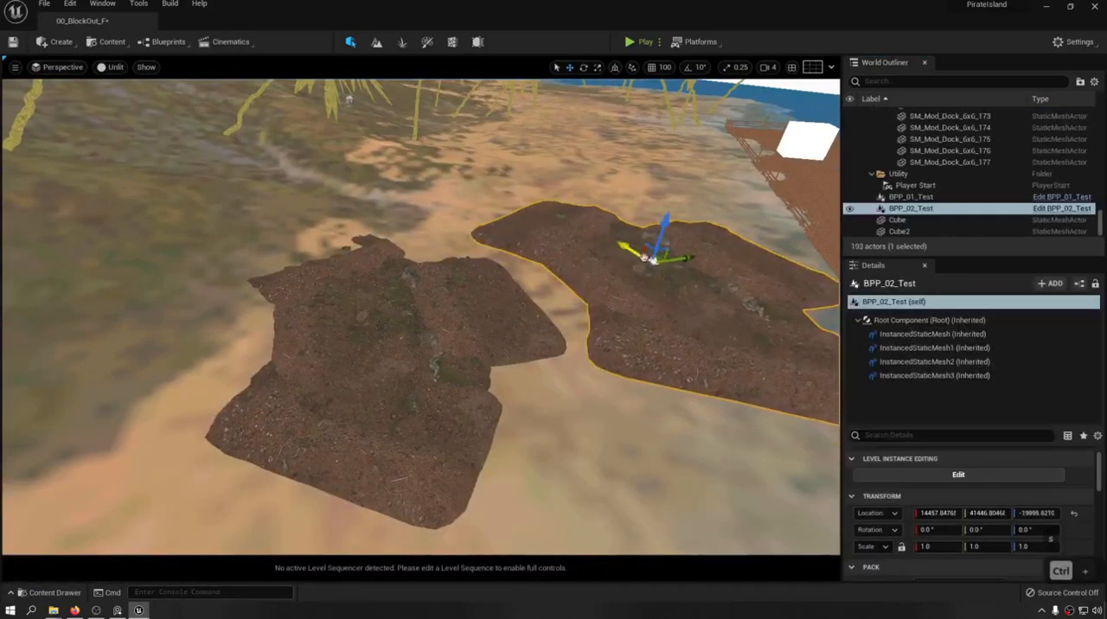
key(w)
key(d)
right_drag(653, 262, 678, 275)
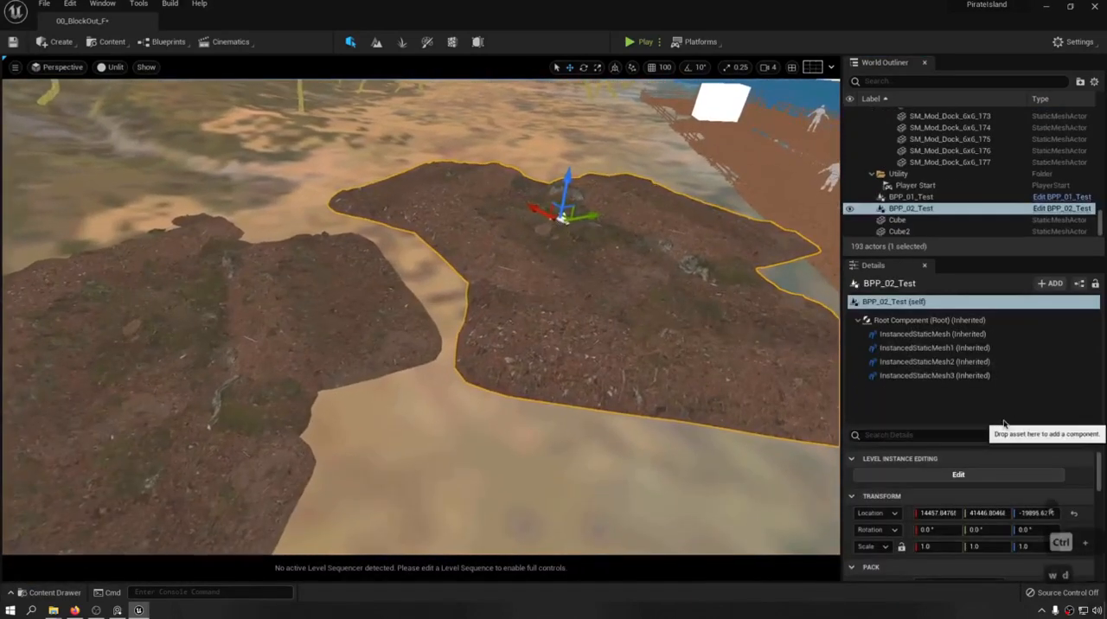
drag(1007, 424, 997, 332)
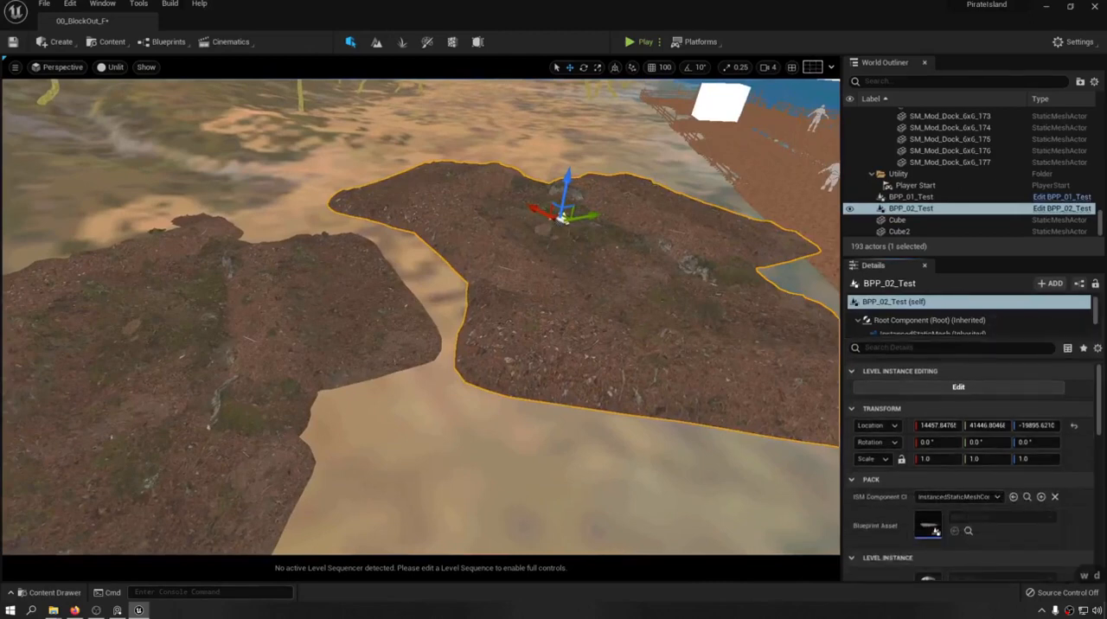
Delete the BPP_01_Test actor and move BPP_02_Test along Y to about 39987.
click(317, 296)
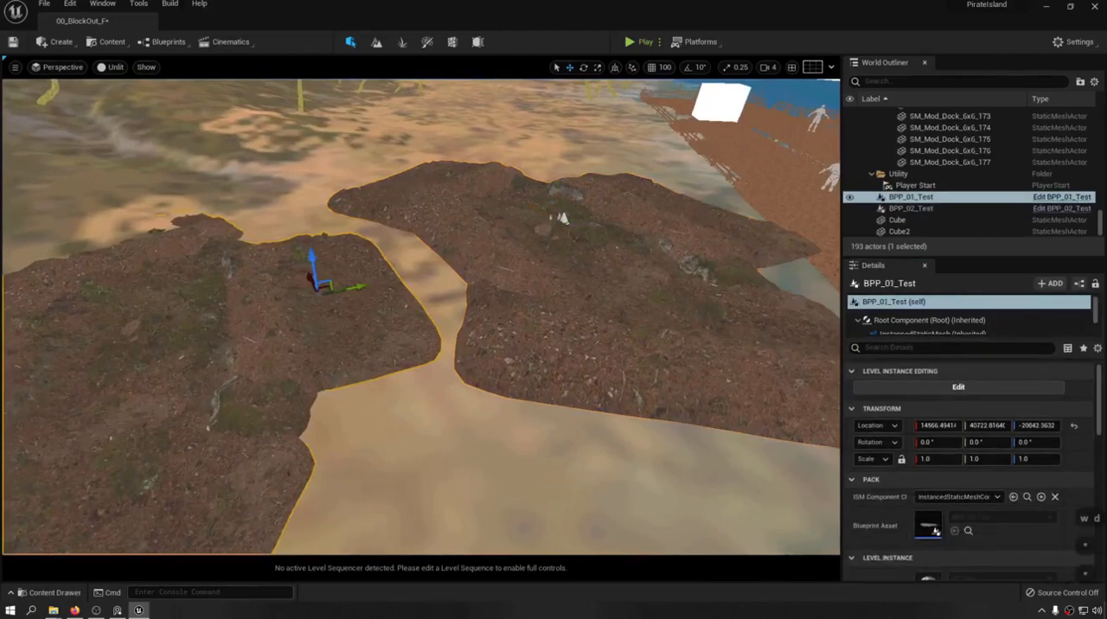
key(Delete)
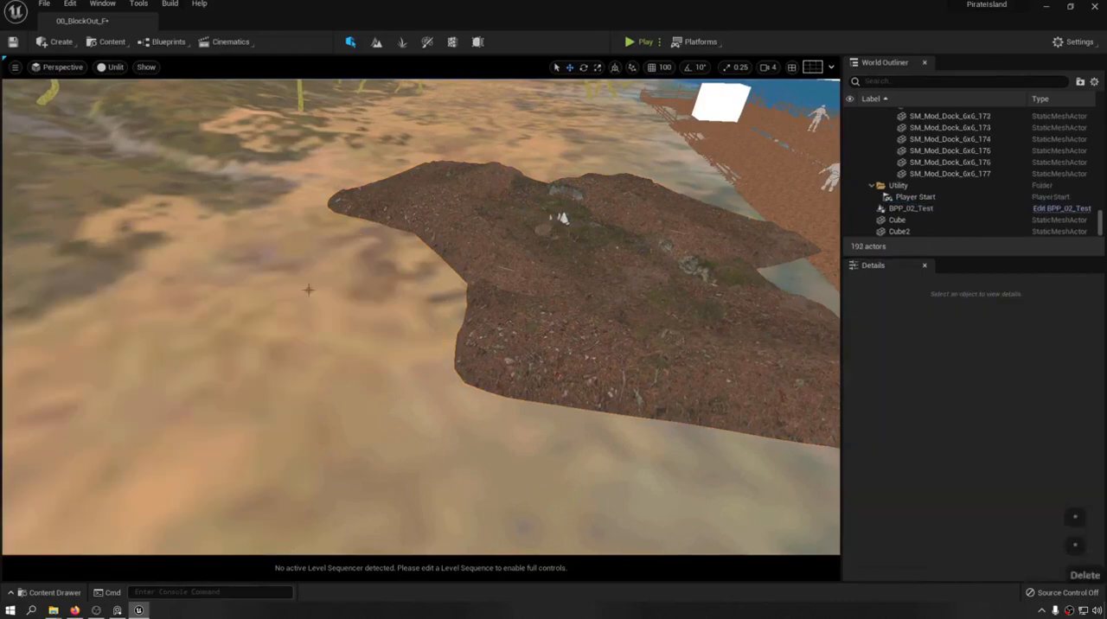
click(562, 218)
drag(592, 216, 103, 251)
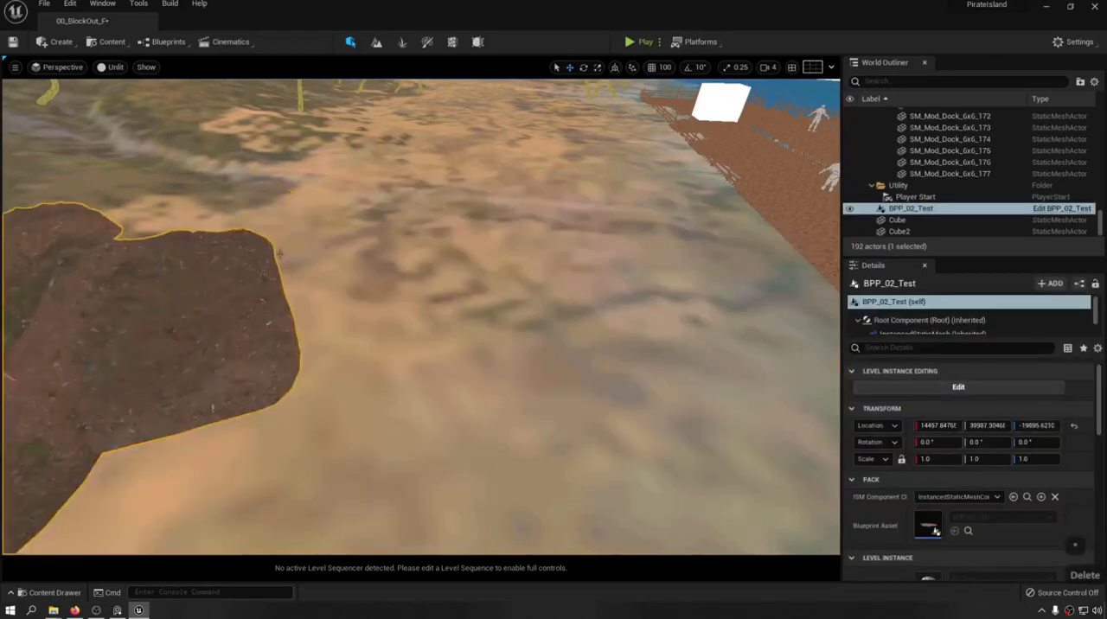
key(d)
right_drag(103, 216, 18, 208)
key(s)
Switch the viewport from Unlit to Lit shading around the BPP_02_Test rock formation.
click(118, 68)
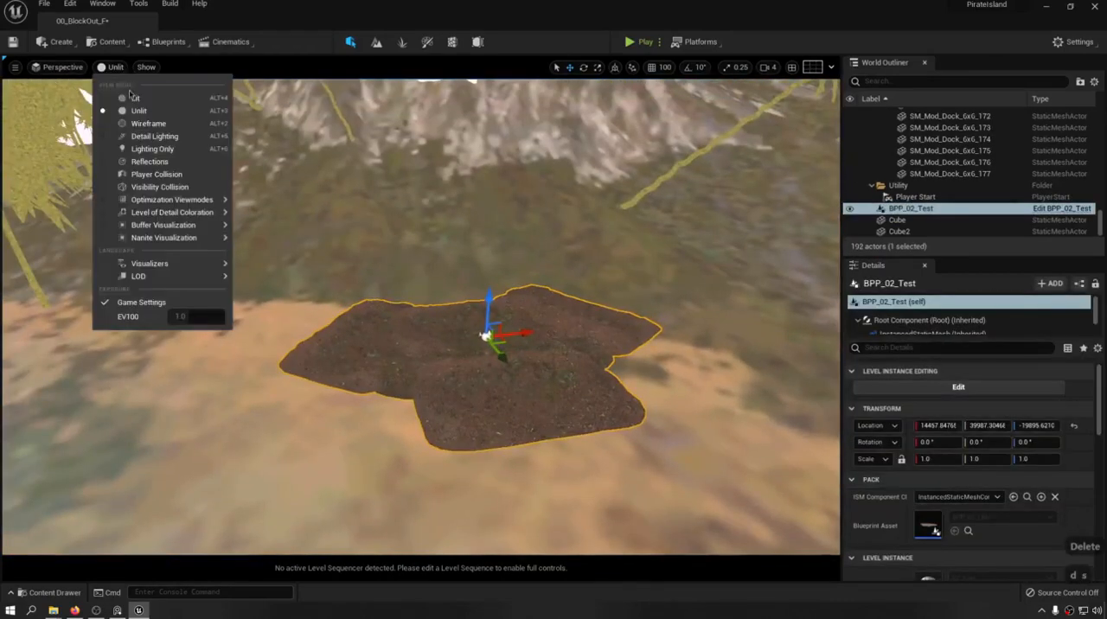
click(131, 99)
key(a)
mouse_move(178, 198)
right_down()
mouse_move(311, 229)
mouse_move(332, 268)
right_up()
key(e)
key(w)
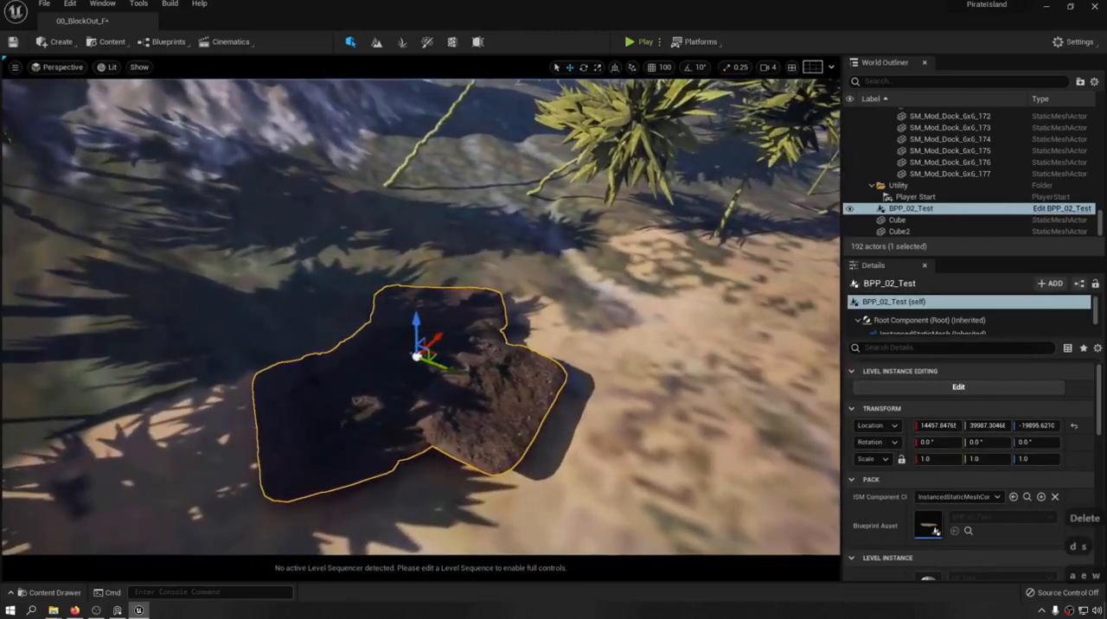
Move BPP_02_Test onto the shaded slope at about Y 38753, Z -19862 and tilt it about 15° around X.
drag(421, 354, 247, 277)
key(e)
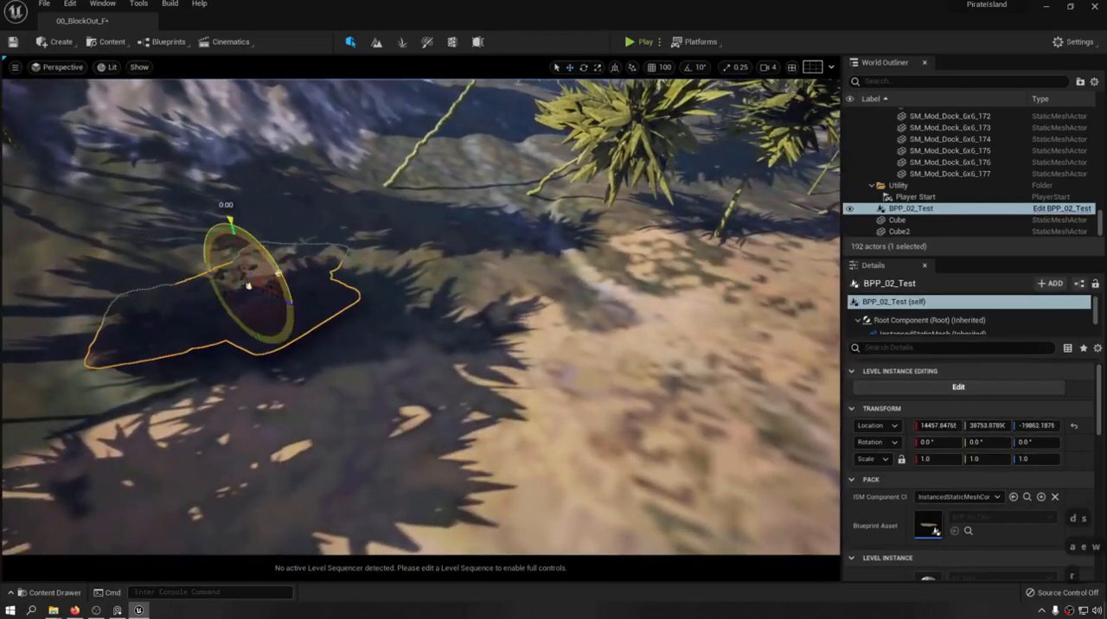
drag(232, 218, 243, 227)
key(g)
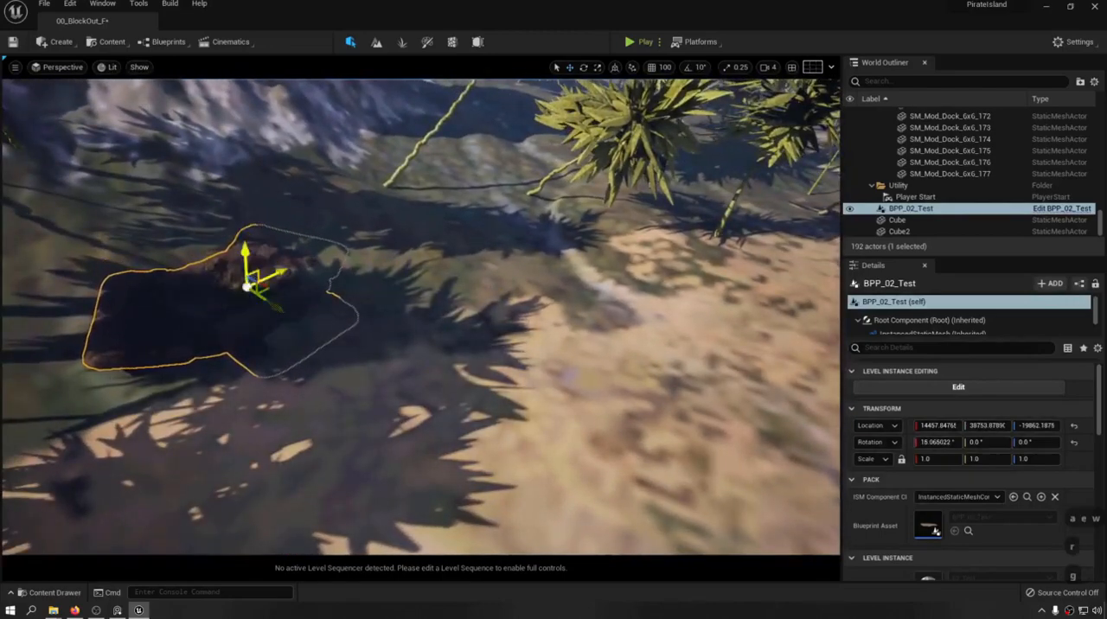
Adjust BPP_02_Test on the slope to about Y 38771, Z -19797 and save the level.
key(a)
key(w)
right_drag(244, 227, 100, 166)
key(d)
key(s)
key(a)
drag(466, 283, 468, 271)
click(493, 234)
key(ctrl+s)
Duplicate BPP_02_Test and move the copy along the slope in X, beside the original.
right_drag(493, 233, 605, 226)
key(w)
key(a)
click(373, 259)
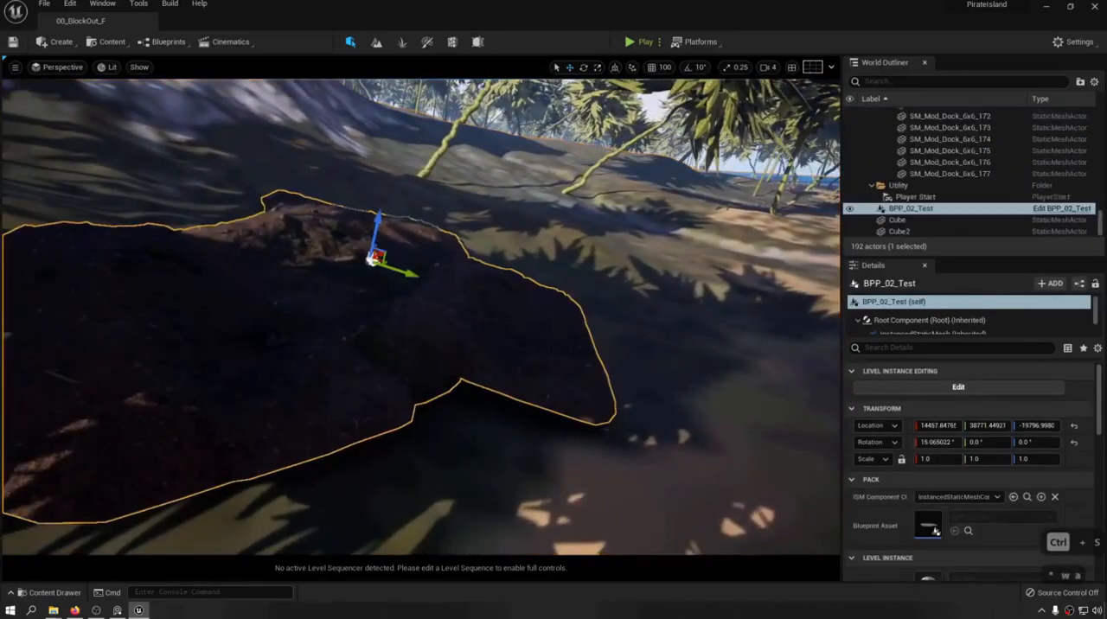
key(s)
right_drag(372, 258, 240, 301)
key(d)
key(w)
key(s)
key(e)
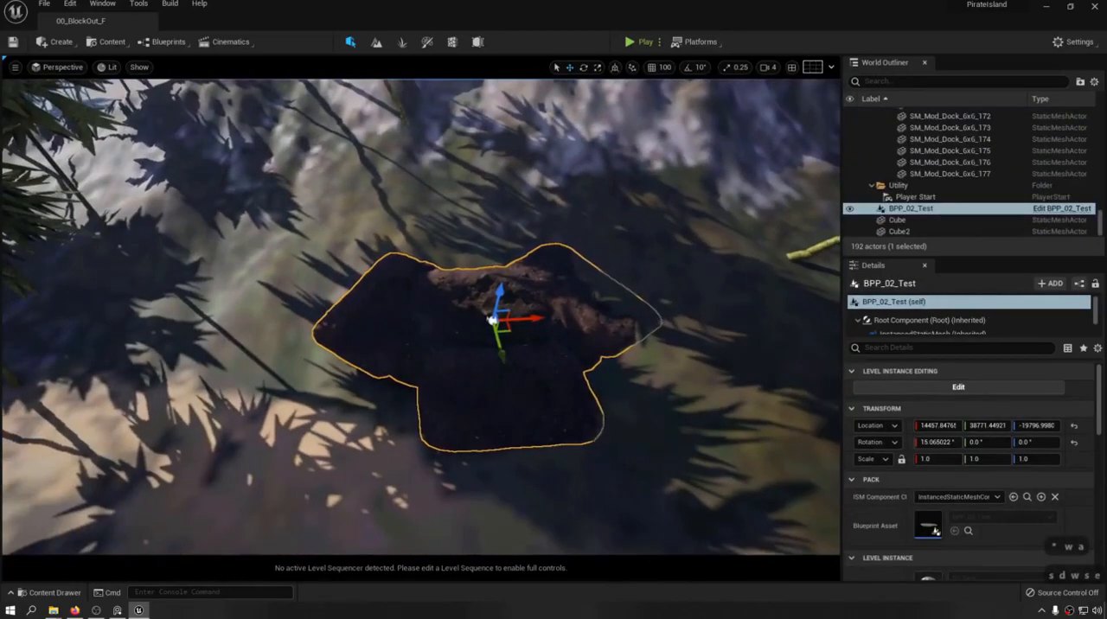
alt+drag(543, 320, 800, 249)
key(a)
key(w)
mouse_move(800, 249)
right_down()
mouse_move(856, 244)
mouse_move(804, 252)
right_up()
Fit the duplicated rock formation to the slope, rotating it to about 2.8° around Y and 0.8° around Z.
drag(415, 247, 391, 263)
key(e)
key(w)
right_drag(391, 263, 319, 278)
key(s)
key(d)
Break the duplicated BPP_02_Test2 level instance one level into its separate static meshes.
right_click(319, 278)
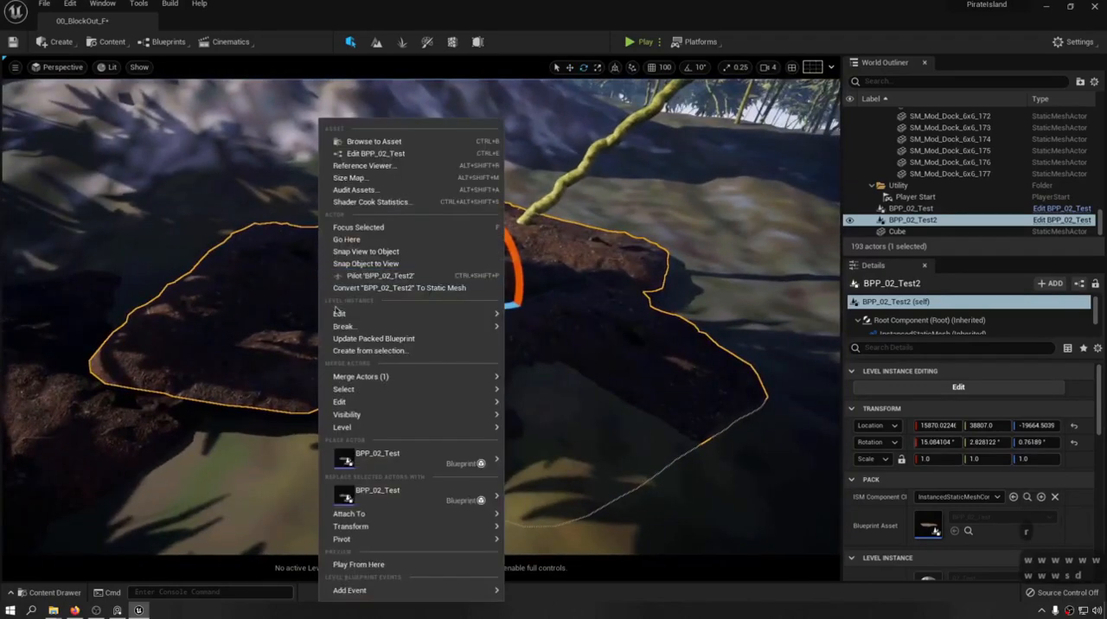
mouse_move(358, 332)
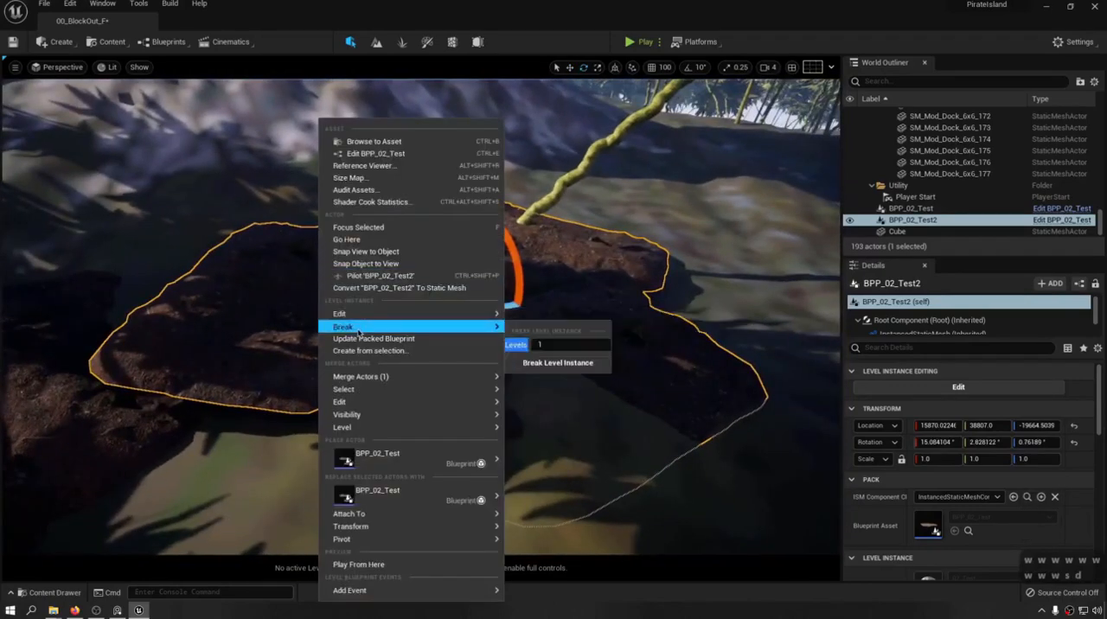
click(578, 364)
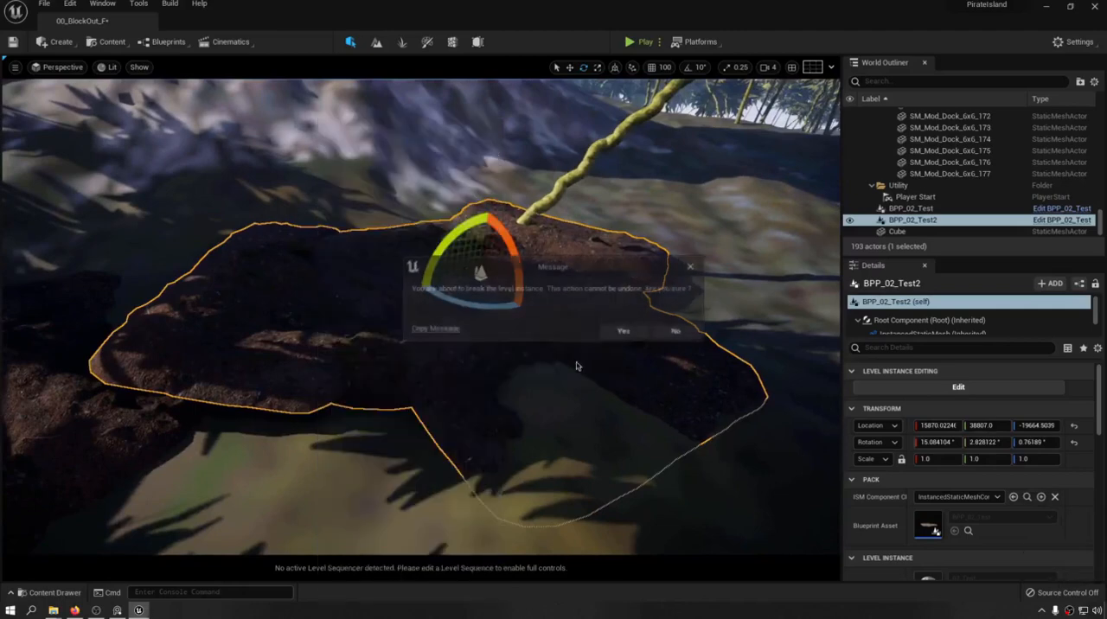
click(624, 331)
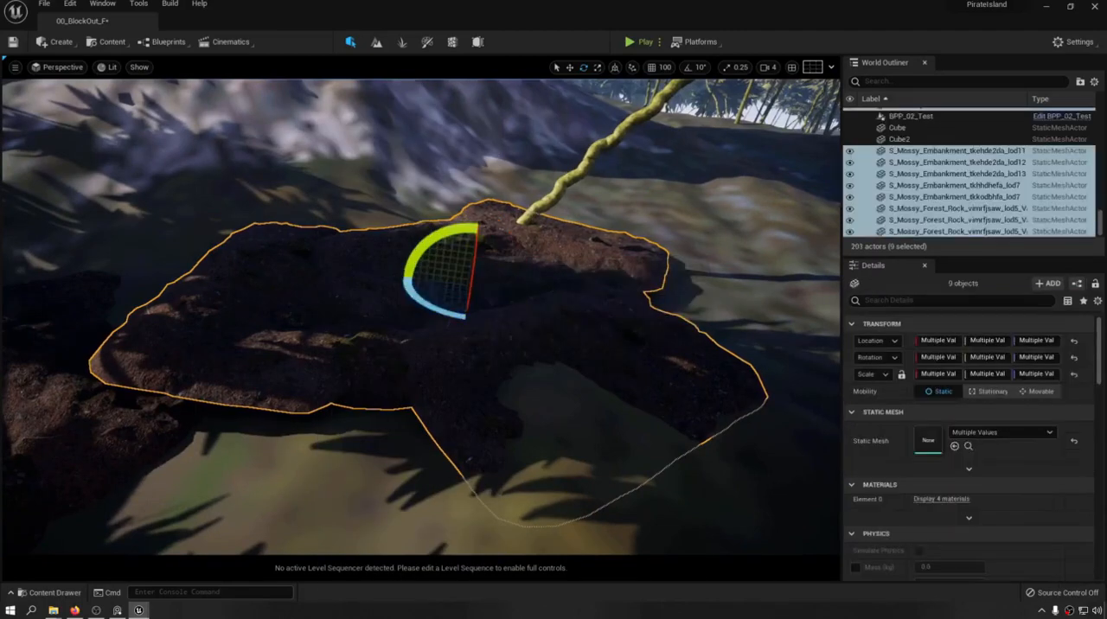
Rotate the loose embankment meshes individually: lod11 to about 9.7° around X, lod12 to about -6.7°, 13.8°, -105.2°.
click(378, 267)
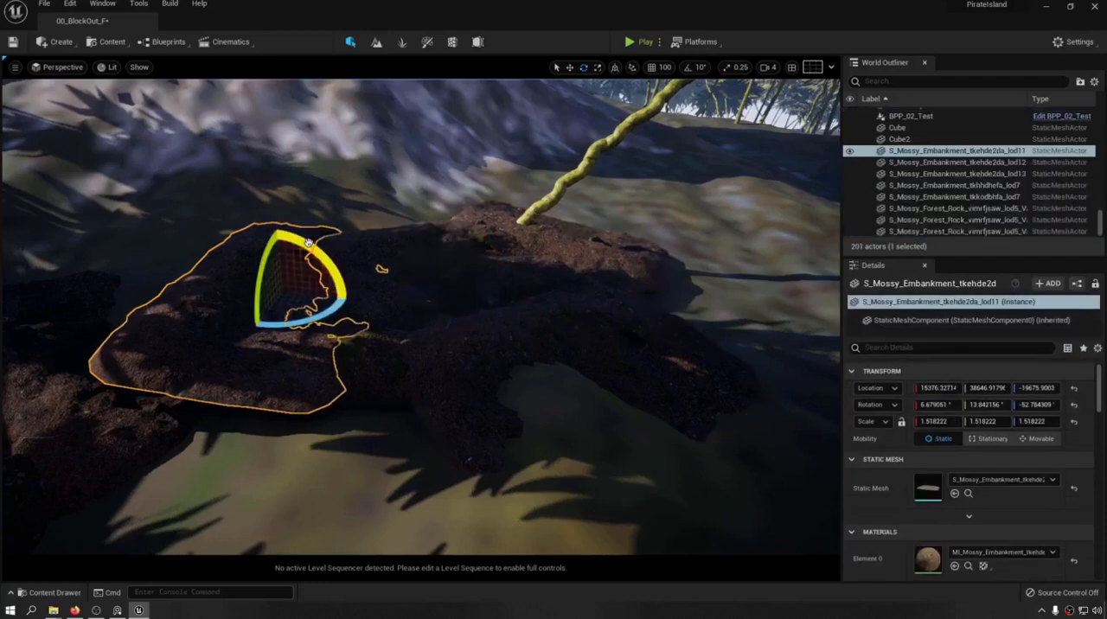
mouse_move(298, 232)
mouse_down()
mouse_move(341, 291)
mouse_move(312, 236)
mouse_move(283, 228)
mouse_up()
click(232, 222)
click(581, 241)
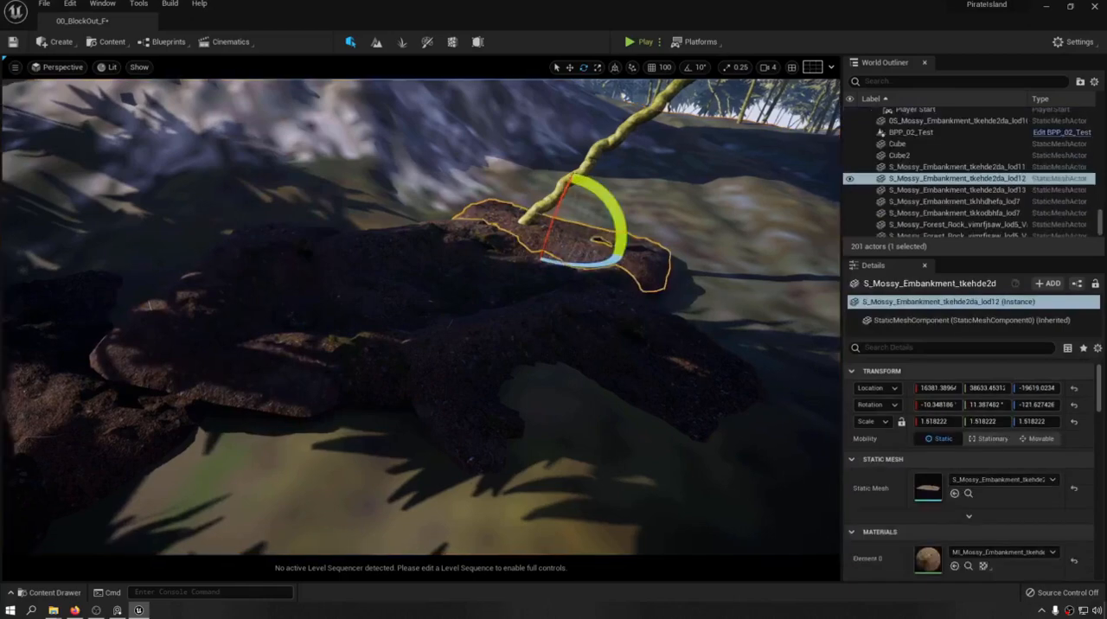
drag(609, 267, 575, 265)
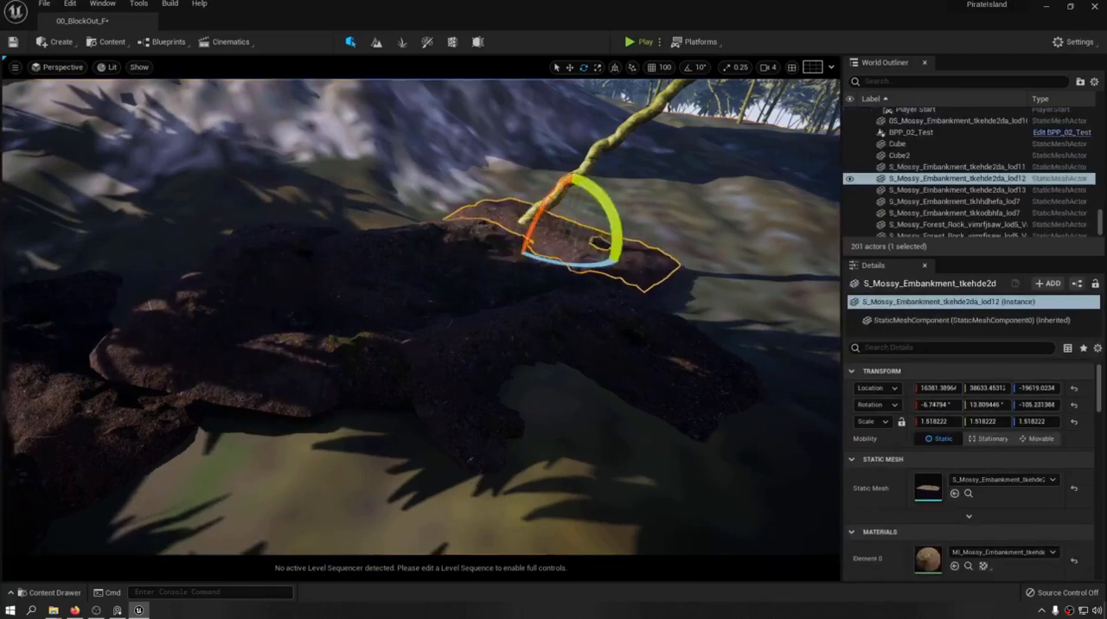
Select the unbroken BPP_02_Test formation on the slope and open its Blueprint asset.
click(484, 282)
key(a)
right_drag(485, 282, 301, 328)
key(w)
key(w)
key(s)
scroll(1006, 184, down, 1)
key(w)
key(a)
key(e)
key(d)
key(s)
key(a)
key(d)
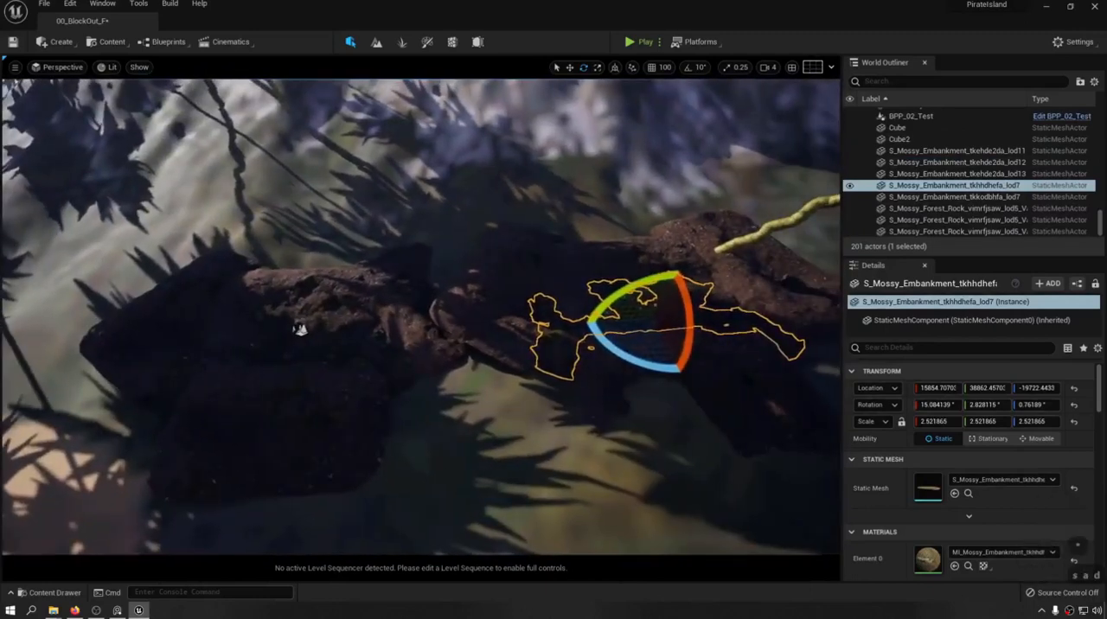
click(299, 330)
key(w)
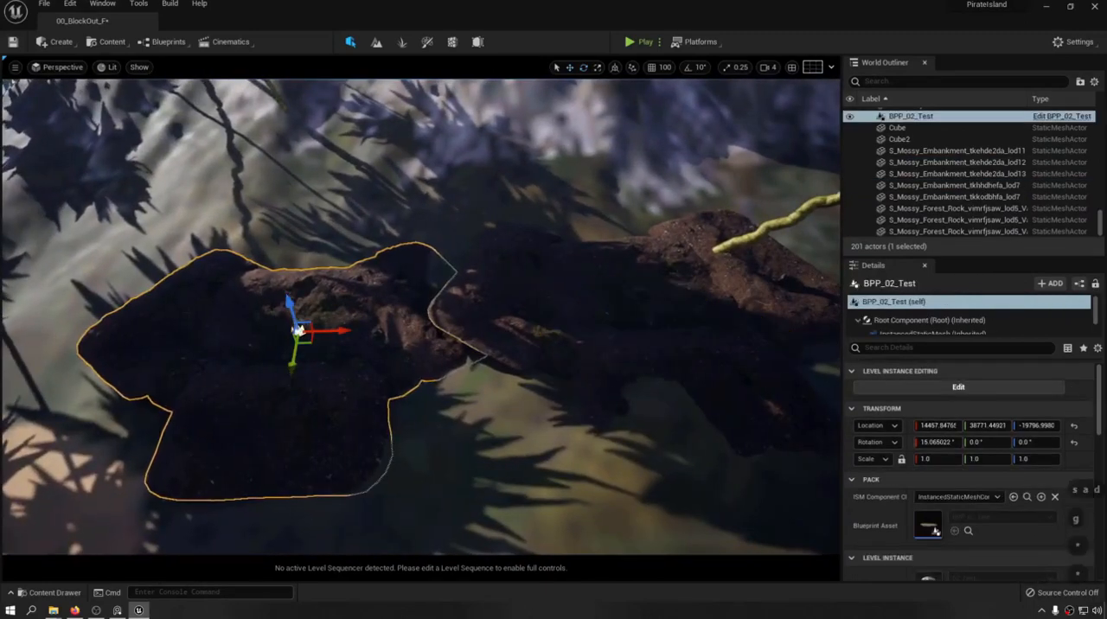
double_click(929, 525)
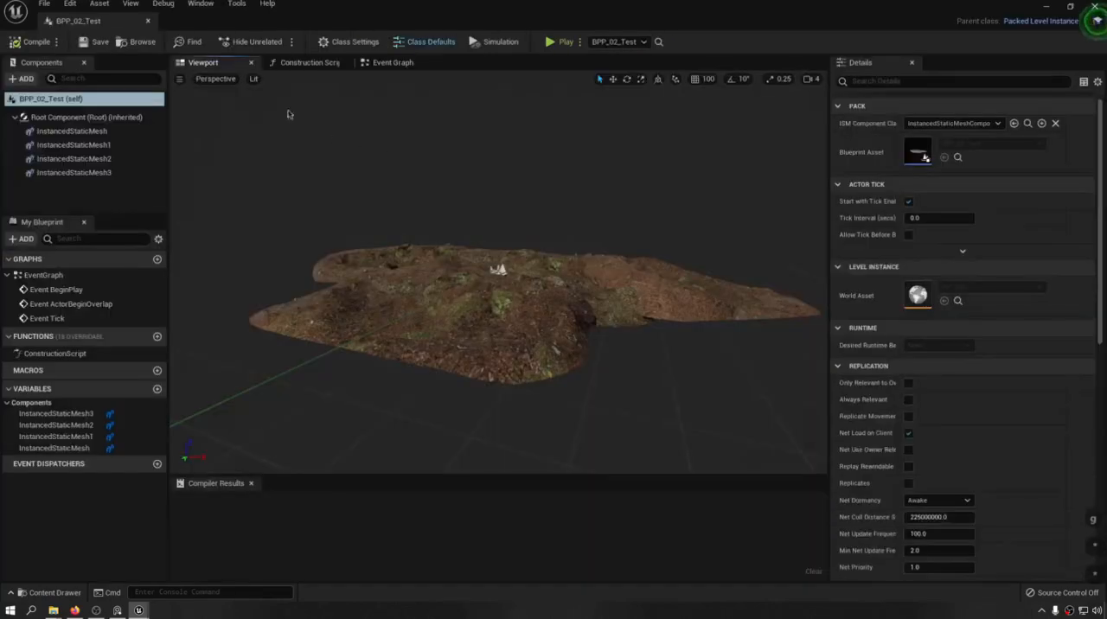
Undock the BPP_02_Test Blueprint editor and resize it as a floating window over the level.
drag(111, 22, 116, 199)
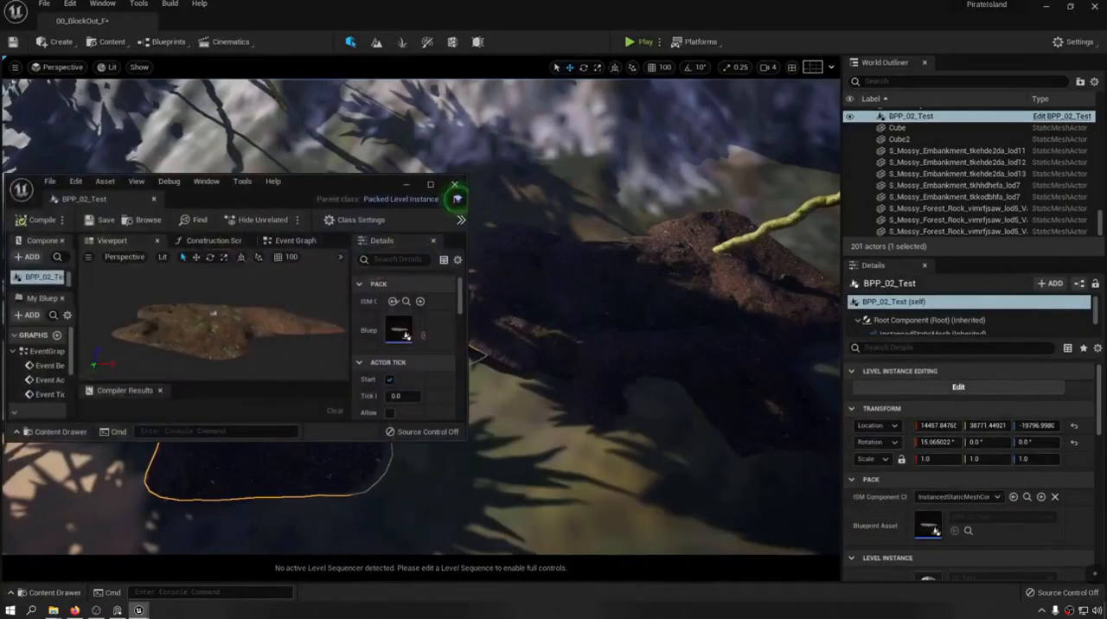
drag(465, 441, 536, 538)
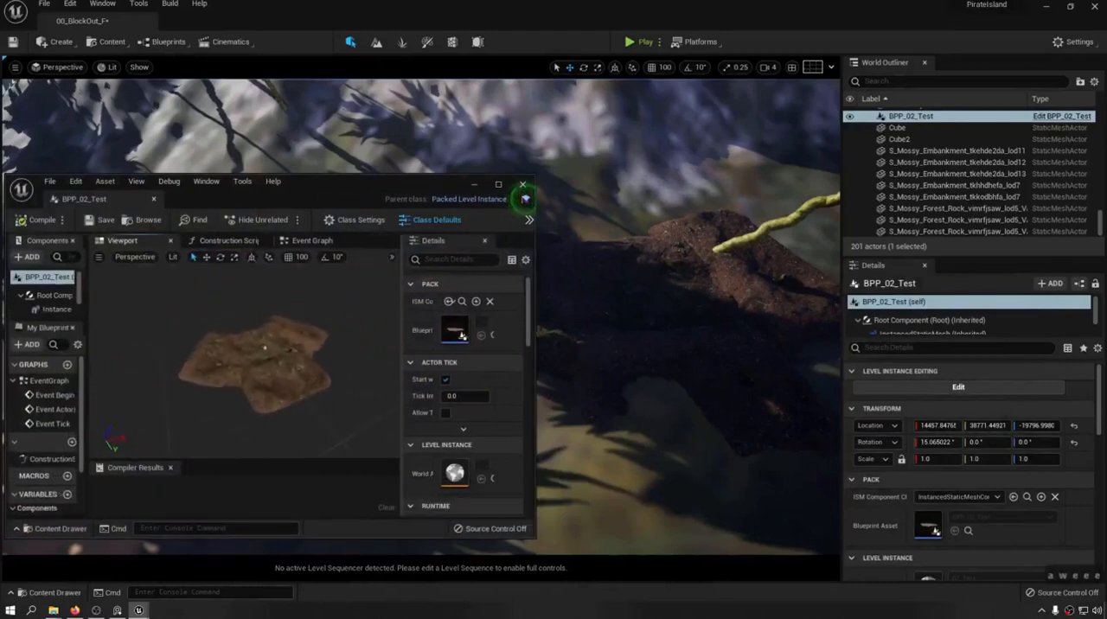
drag(372, 196, 257, 215)
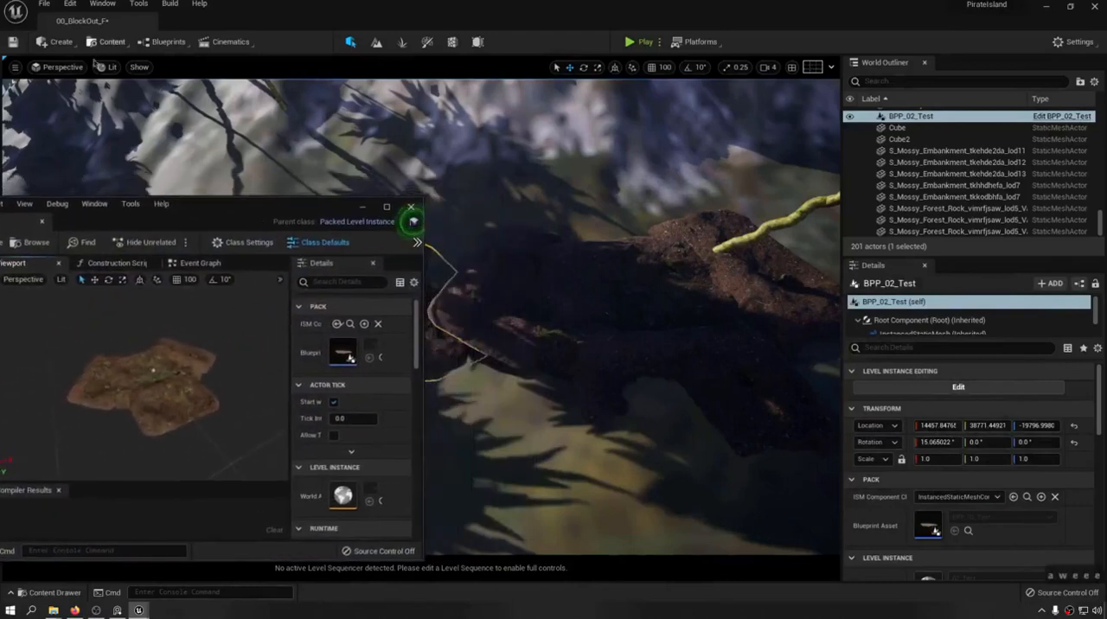
key(ctrl+space)
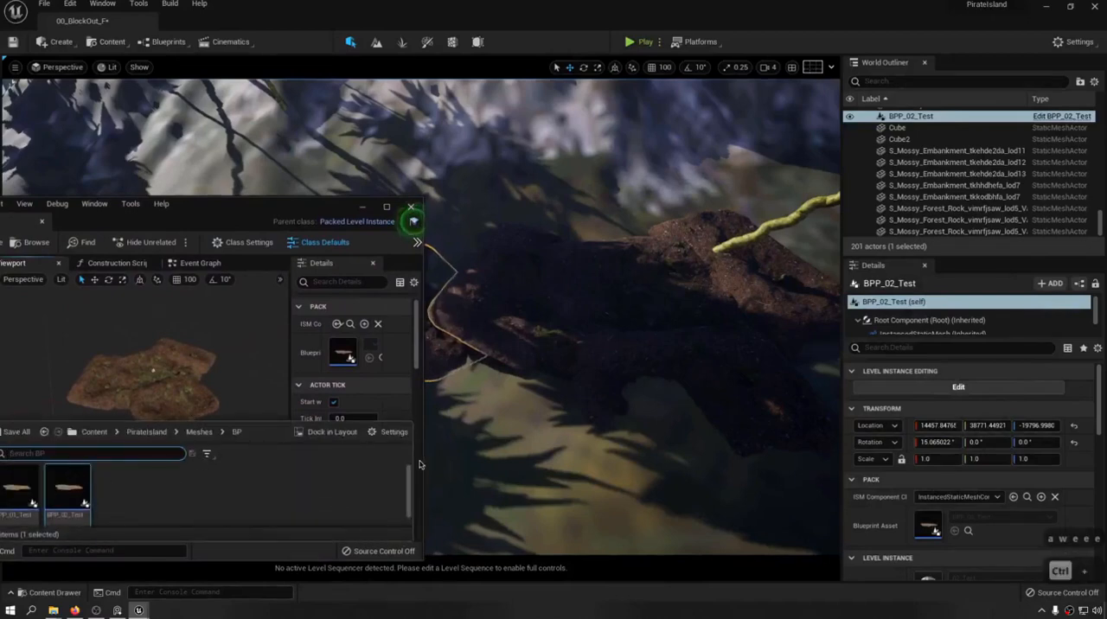
drag(230, 212, 215, 205)
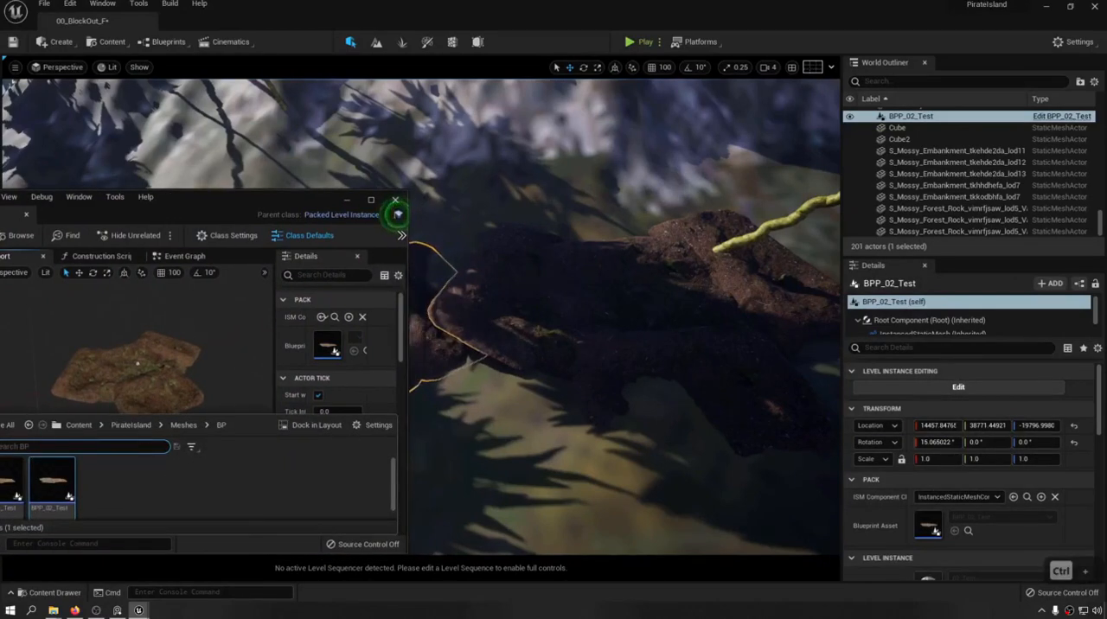
Raise the S_Mossy_Embankment_tkkodbhfa mesh instance of InstancedStaticMesh above the rock formation in the enlarged Blueprint editor.
click(163, 382)
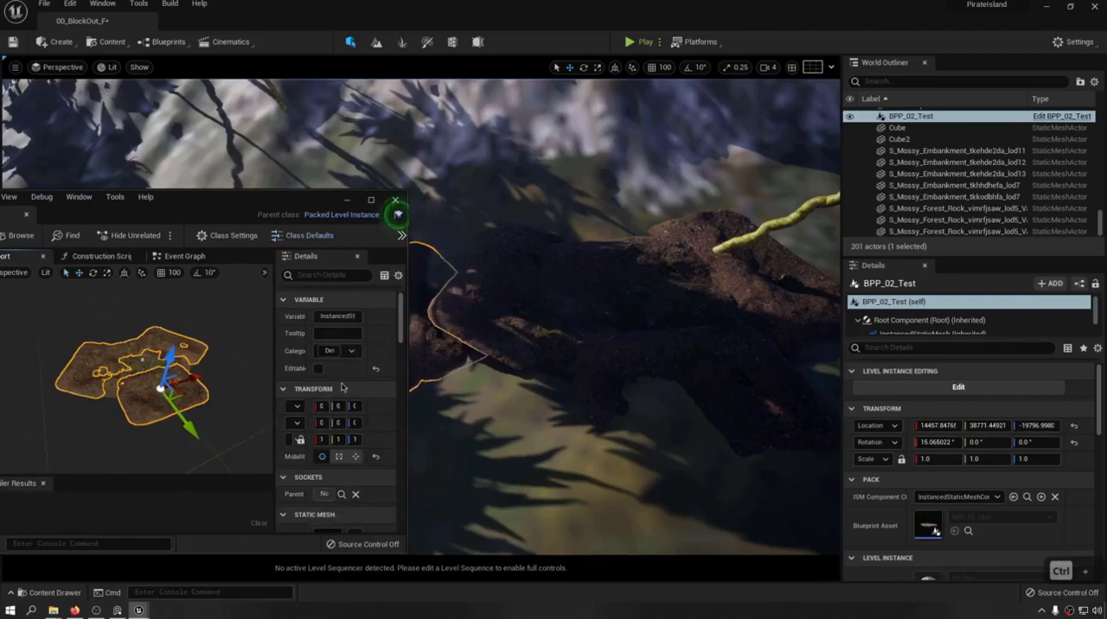
double_click(245, 197)
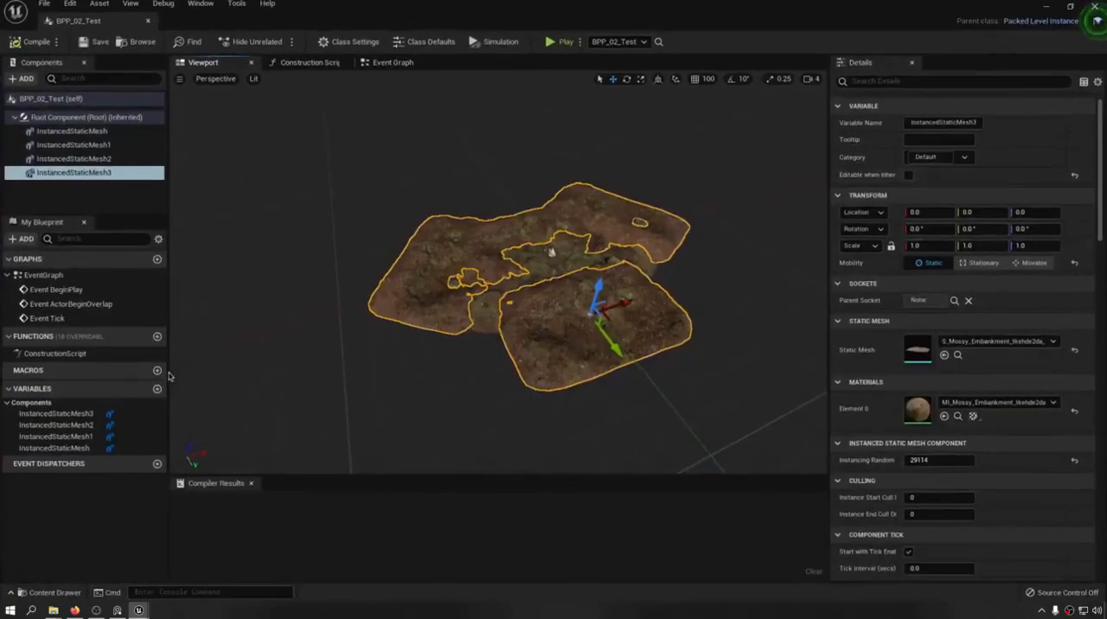
click(73, 130)
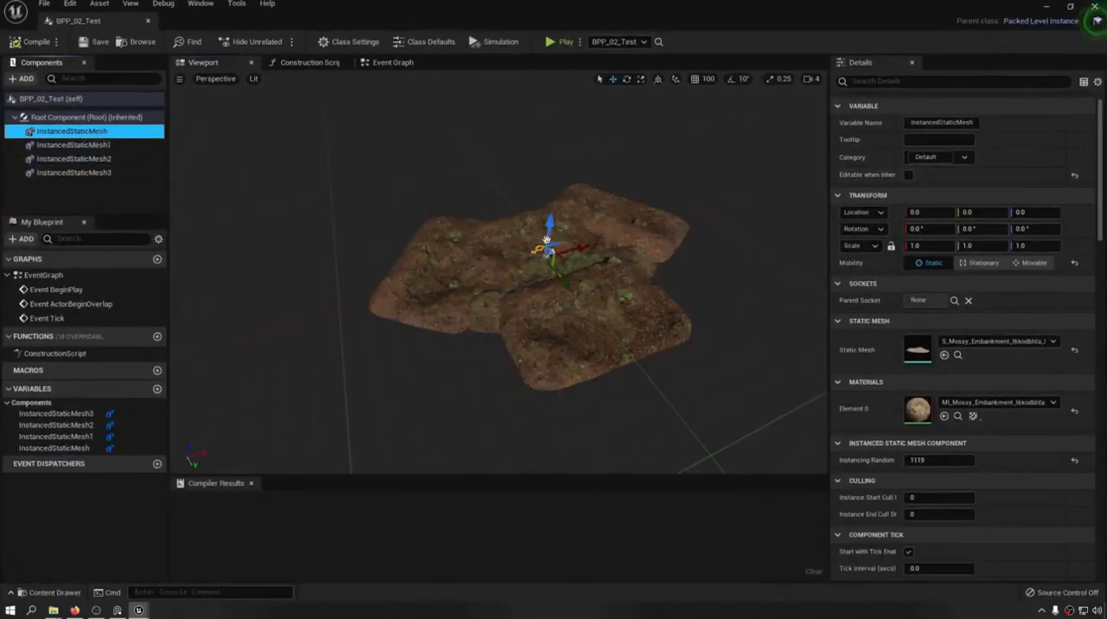
drag(548, 227, 549, 206)
key(w)
right_drag(548, 206, 575, 186)
key(a)
drag(520, 217, 519, 196)
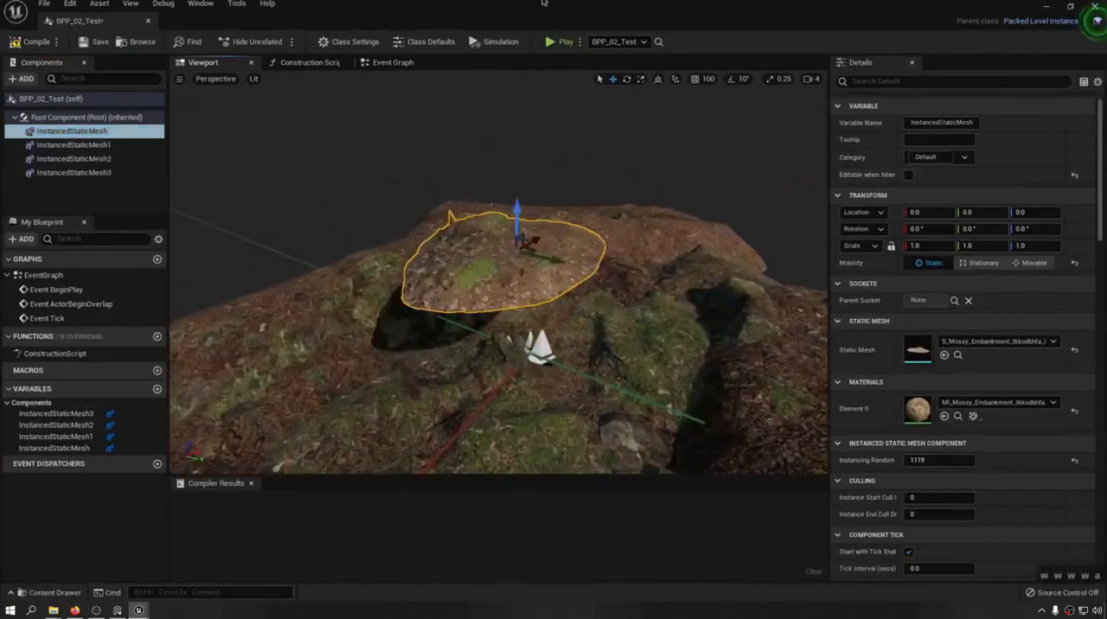
Float the Blueprint editor over the level again and lower the raised embankment mesh instance back into the formation.
drag(510, 12, 121, 388)
right_drag(415, 268, 372, 289)
key(d)
key(w)
key(q)
mouse_move(397, 398)
right_down()
mouse_move(381, 324)
mouse_move(393, 415)
right_up()
key(d)
key(q)
key(w)
key(e)
drag(125, 495, 123, 527)
drag(124, 532, 124, 541)
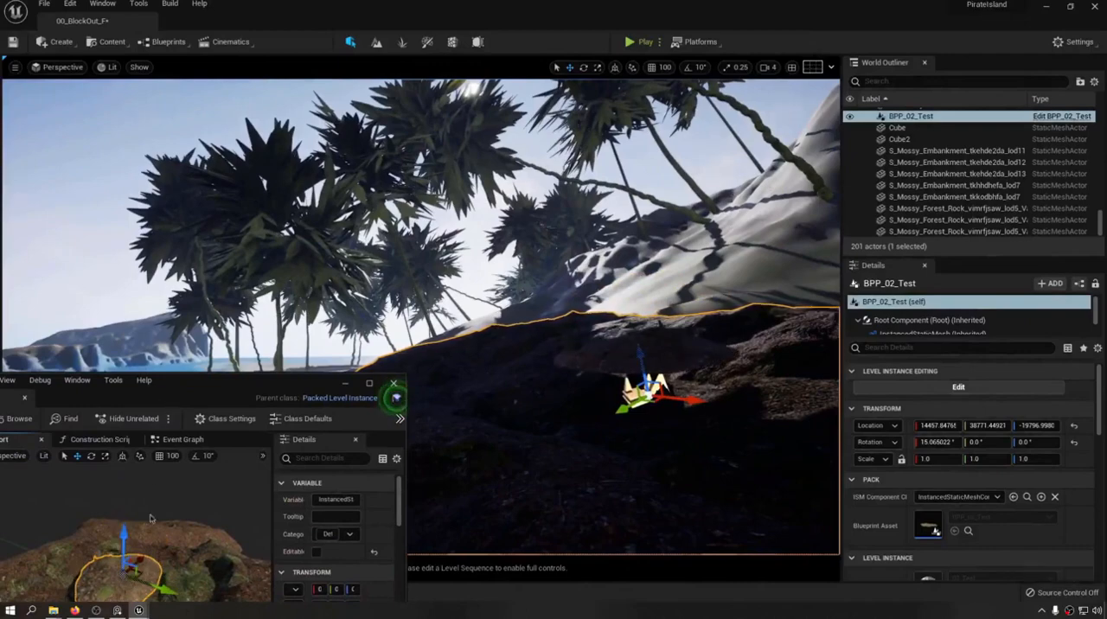
drag(120, 540, 121, 561)
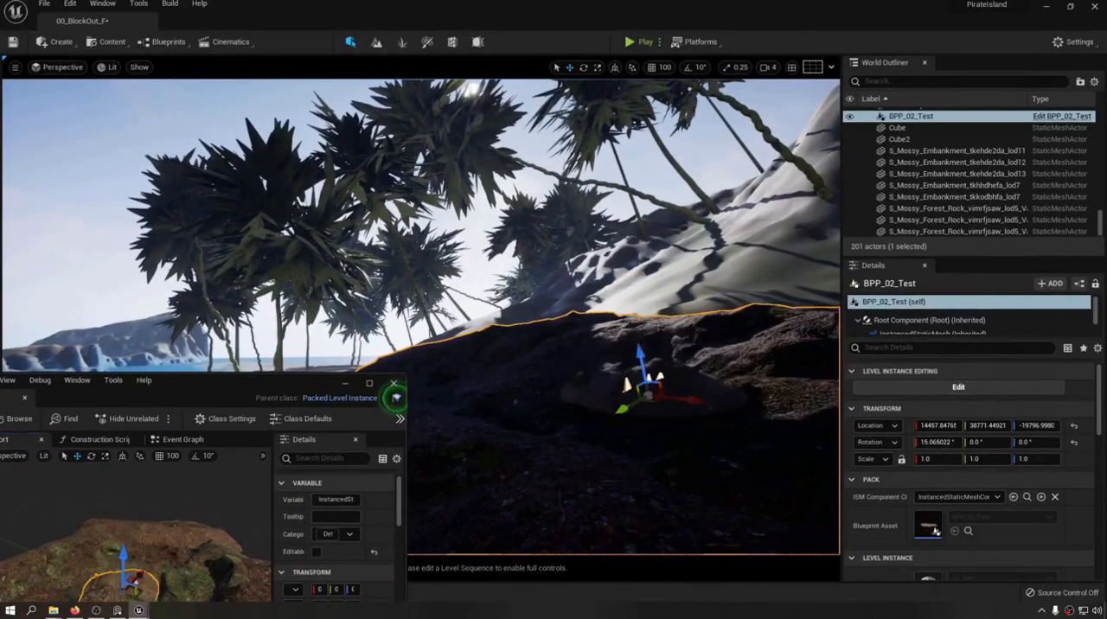
Duplicate BPP_02_Test in the level and move the copy along the slope to about X 13094.
key(s)
key(a)
key(d)
right_drag(519, 346, 605, 337)
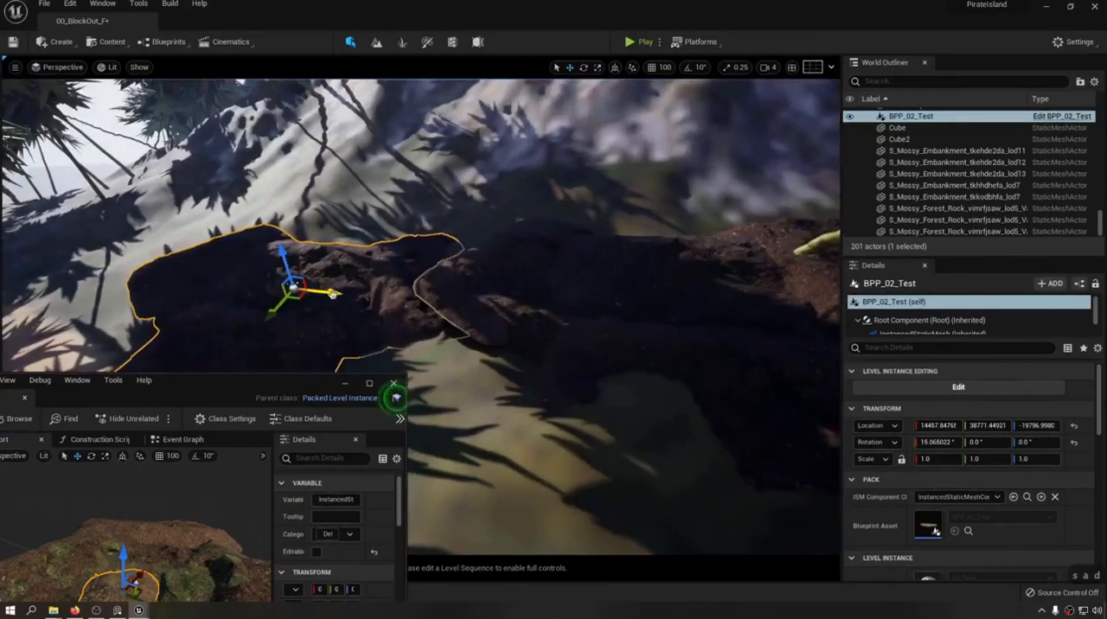
alt+drag(333, 294, 76, 277)
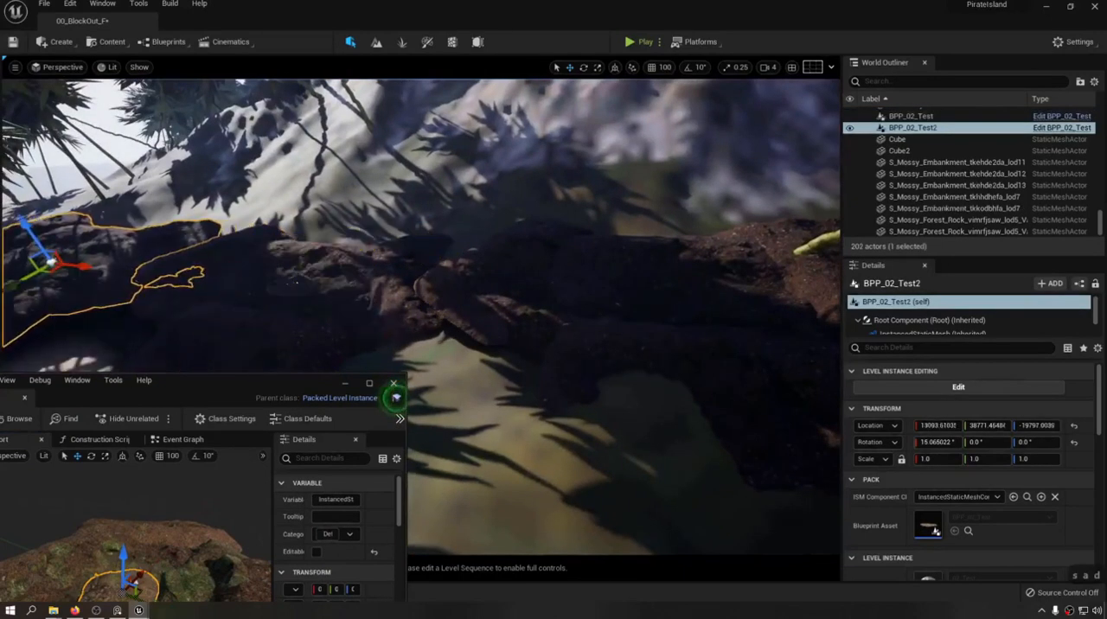
Raise the embankment mesh instance high above the formation in the Blueprint and check both placed copies in the level.
drag(122, 562, 123, 446)
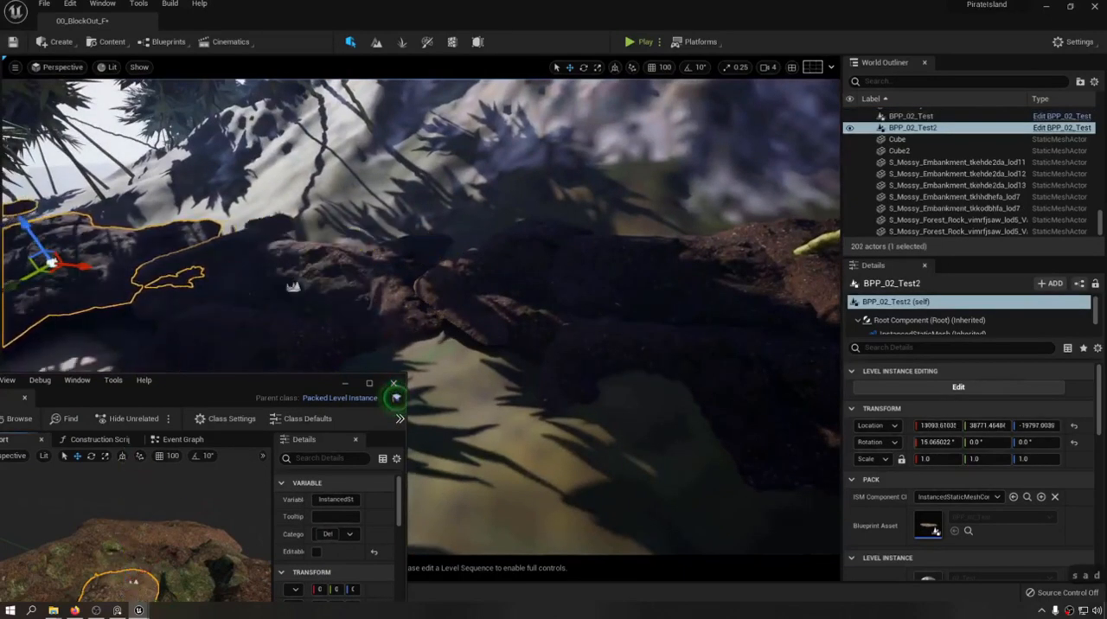
right_drag(536, 328, 432, 320)
key(w)
key(d)
right_drag(394, 398, 396, 397)
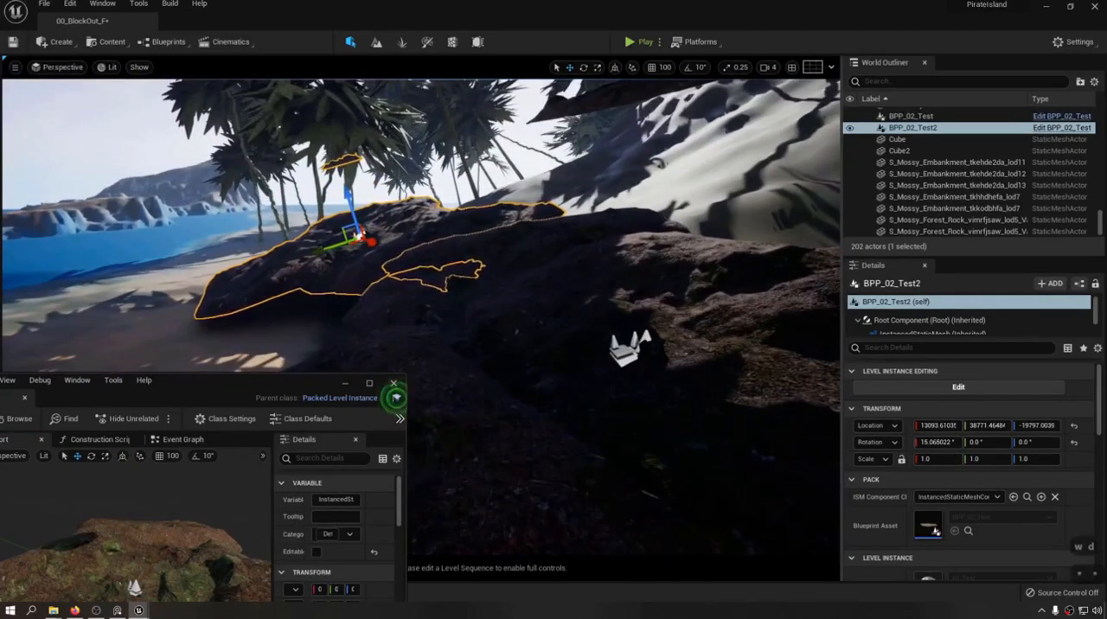
key(s)
key(d)
key(e)
key(a)
key(w)
right_drag(394, 399, 395, 398)
Save the level and close the BPP_02_Test Blueprint editor.
key(a)
key(s)
key(d)
click(395, 398)
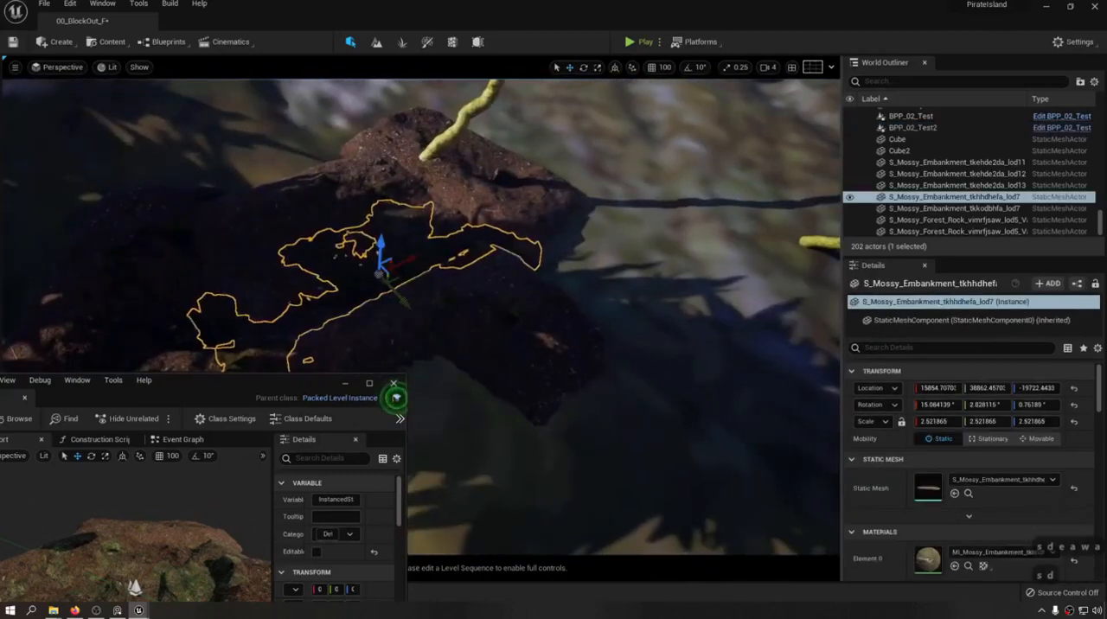
click(396, 397)
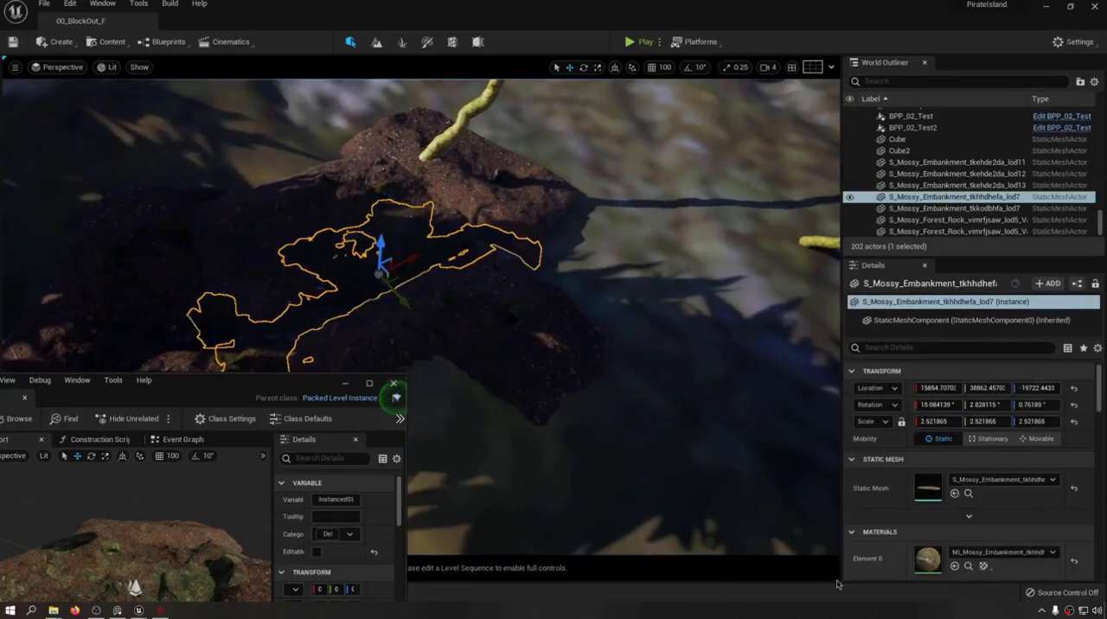
right_drag(394, 397, 395, 390)
key(w)
key(d)
key(d)
key(d)
key(d)
click(394, 384)
Delete the broken formation's loose meshes, from S_Mossy_Embankment_tkehde2da_lod11 through the last S_Mossy_Forest_Rock actor.
key(d)
key(s)
key(a)
key(d)
key(w)
key(w)
key(w)
key(w)
key(w)
key(w)
key(w)
key(w)
key(w)
key(w)
key(w)
key(w)
key(w)
key(w)
key(w)
key(q)
right_drag(482, 268, 482, 268)
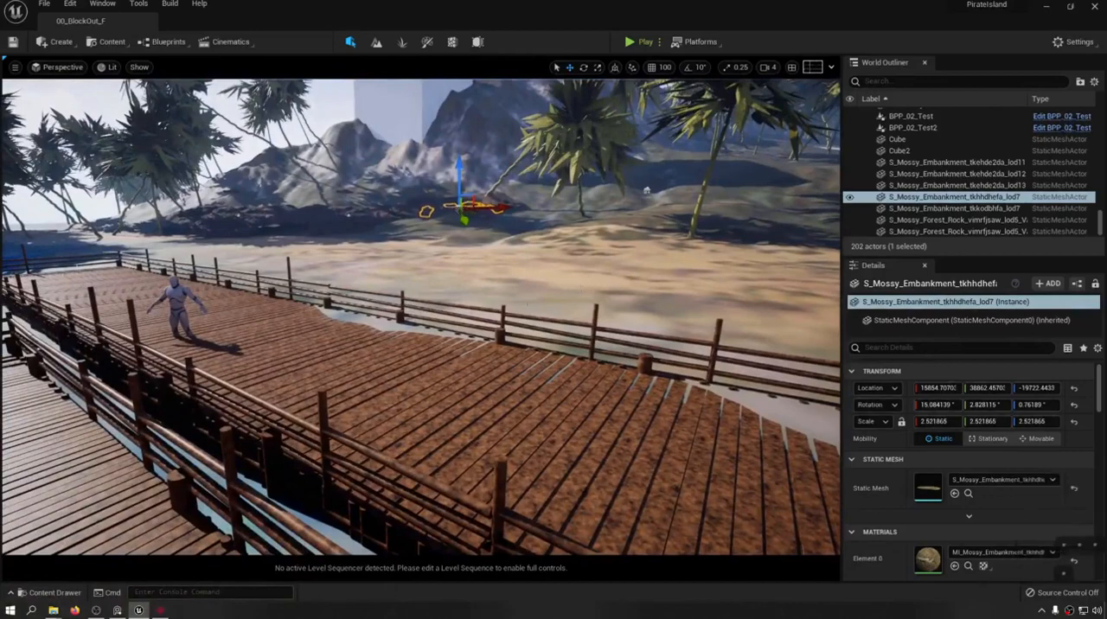
key(w)
right_drag(581, 284, 581, 283)
click(951, 162)
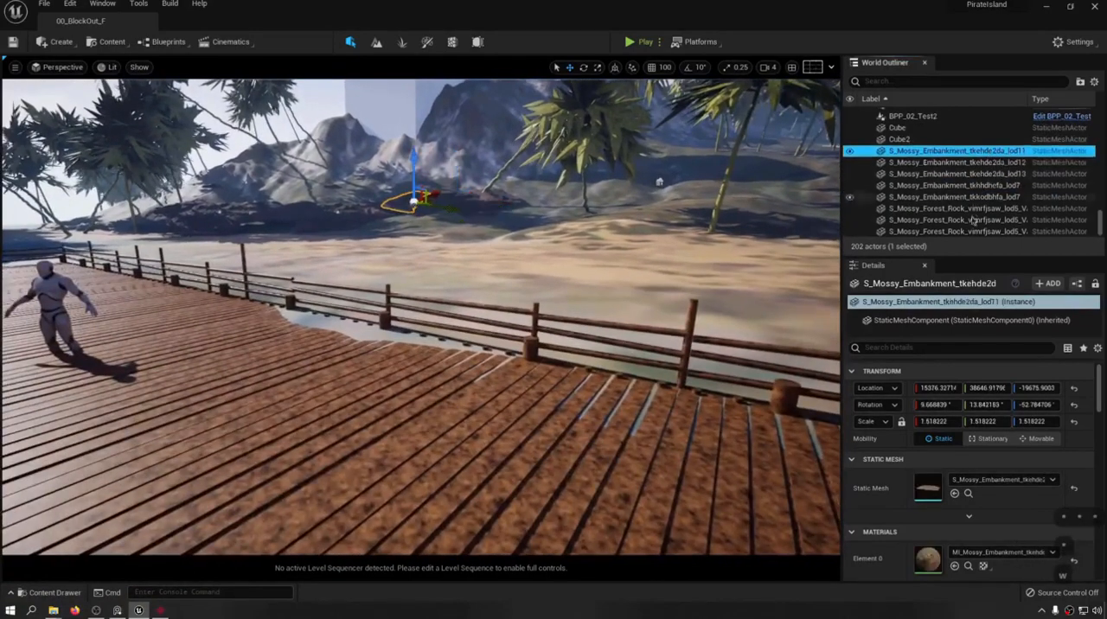
shift+click(972, 232)
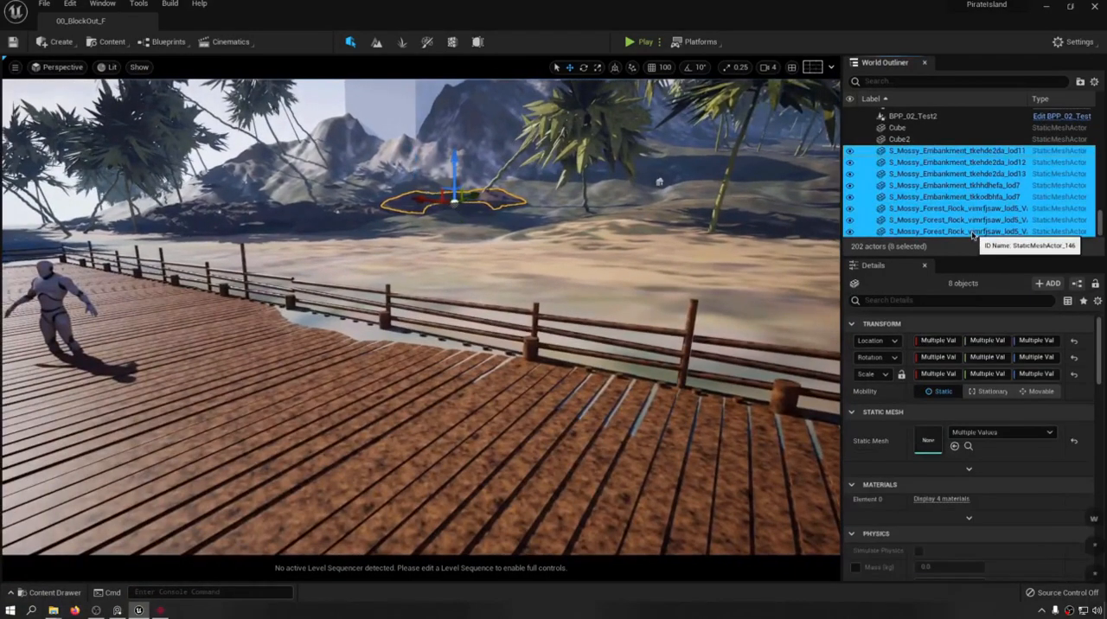
key(Delete)
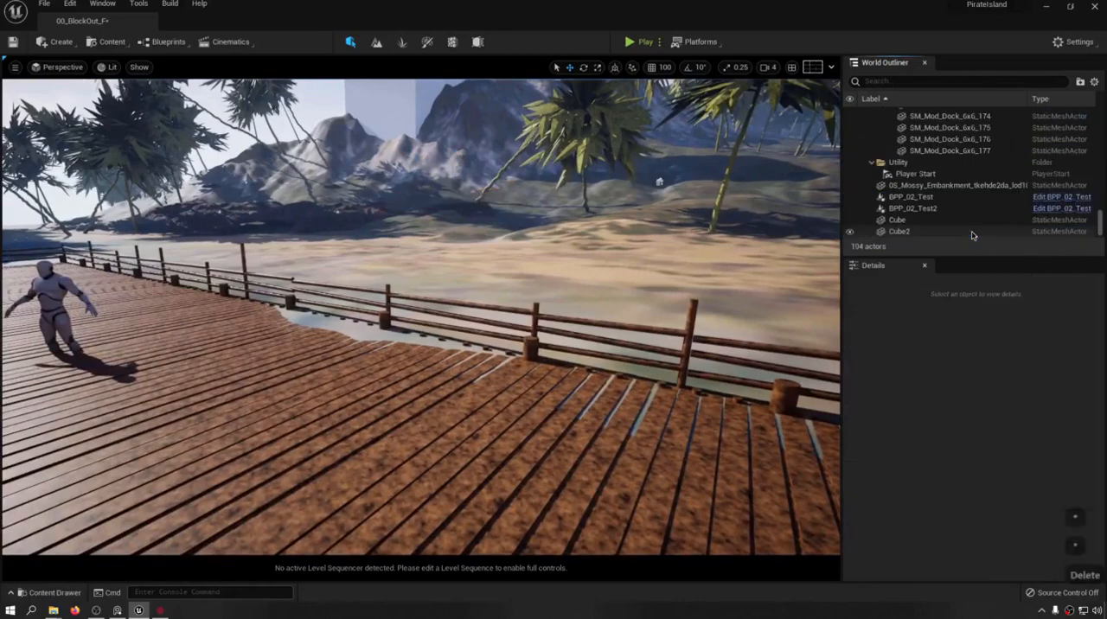
Delete BPP_02_Test, BPP_02_Test2 and the leftover 0S_Mossy_Embankment_tkehde2da_lod10 mesh from the level.
click(916, 198)
ctrl+click(916, 209)
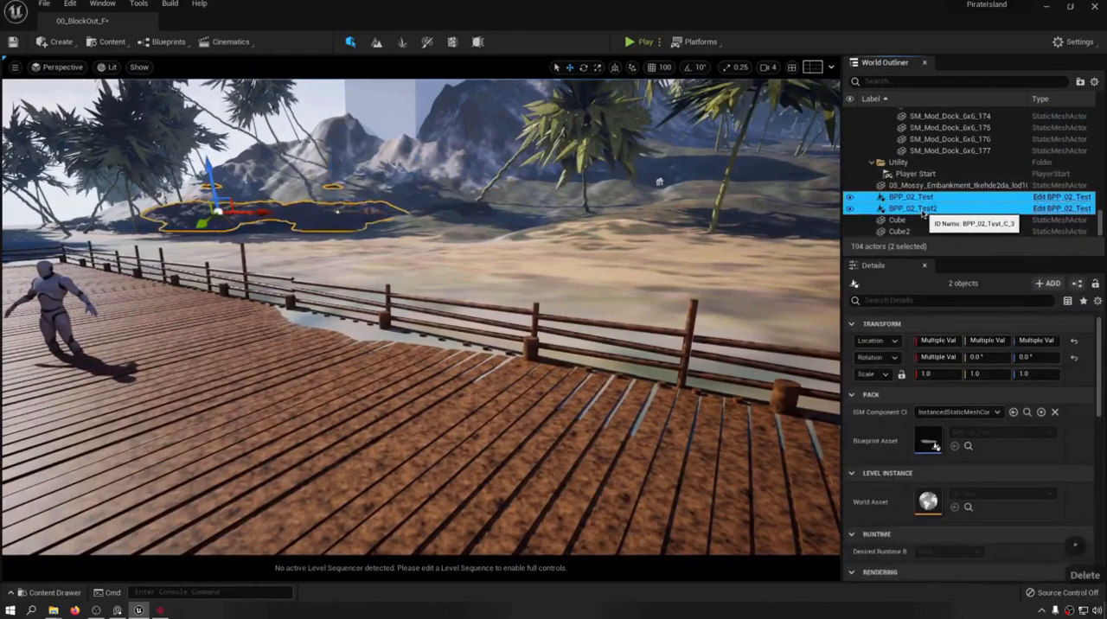
key(Delete)
click(920, 209)
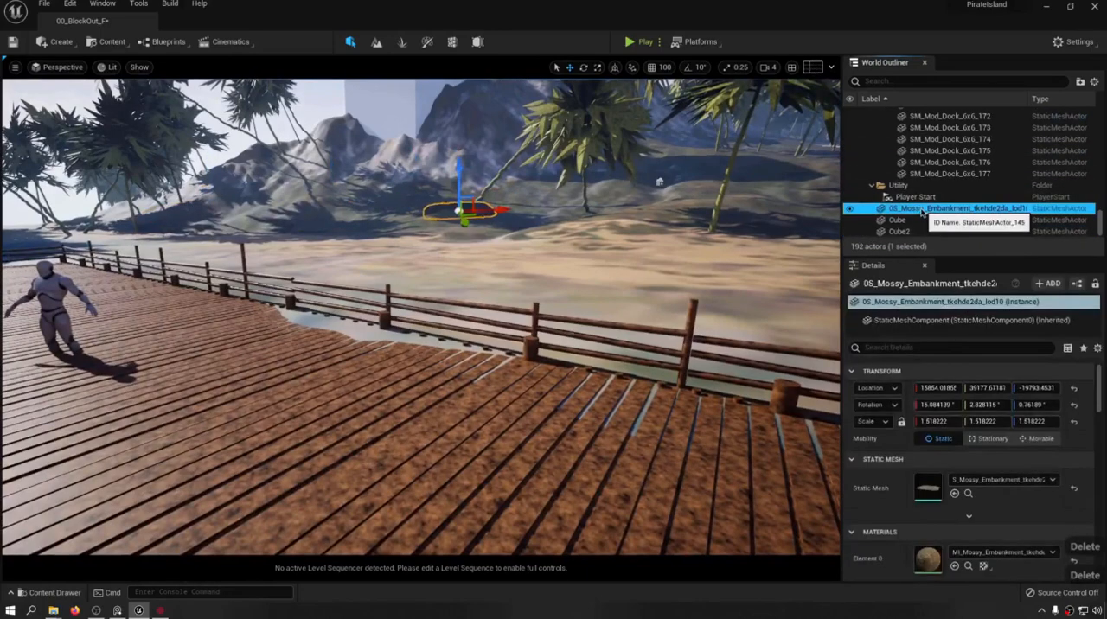
key(Delete)
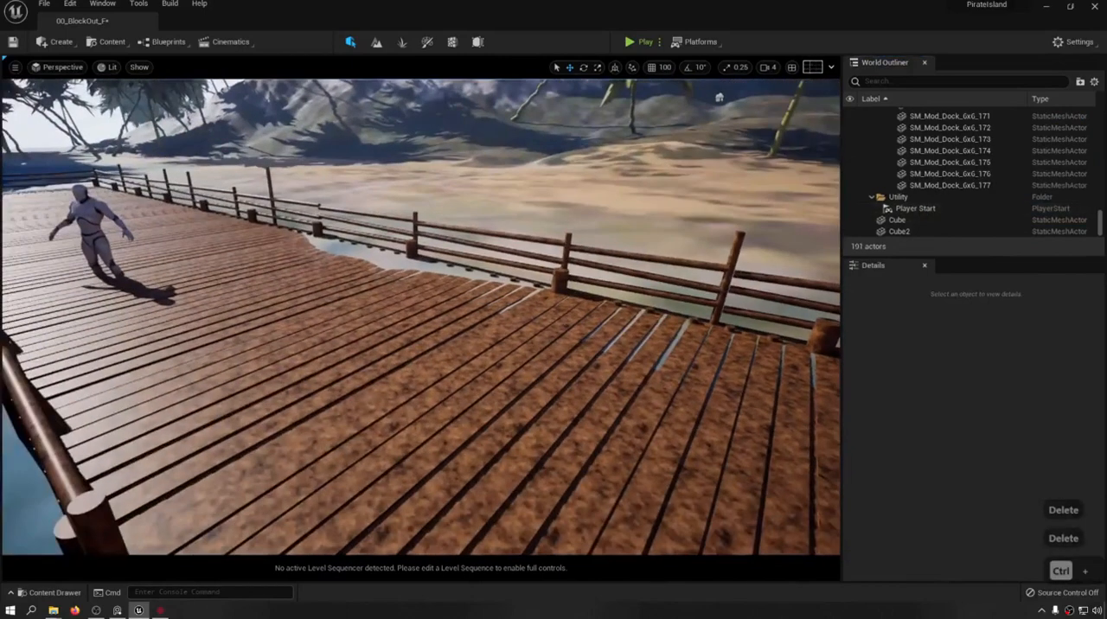
Delete the Megascans folder with its 3D_Assets from the project content.
key(ctrl+space)
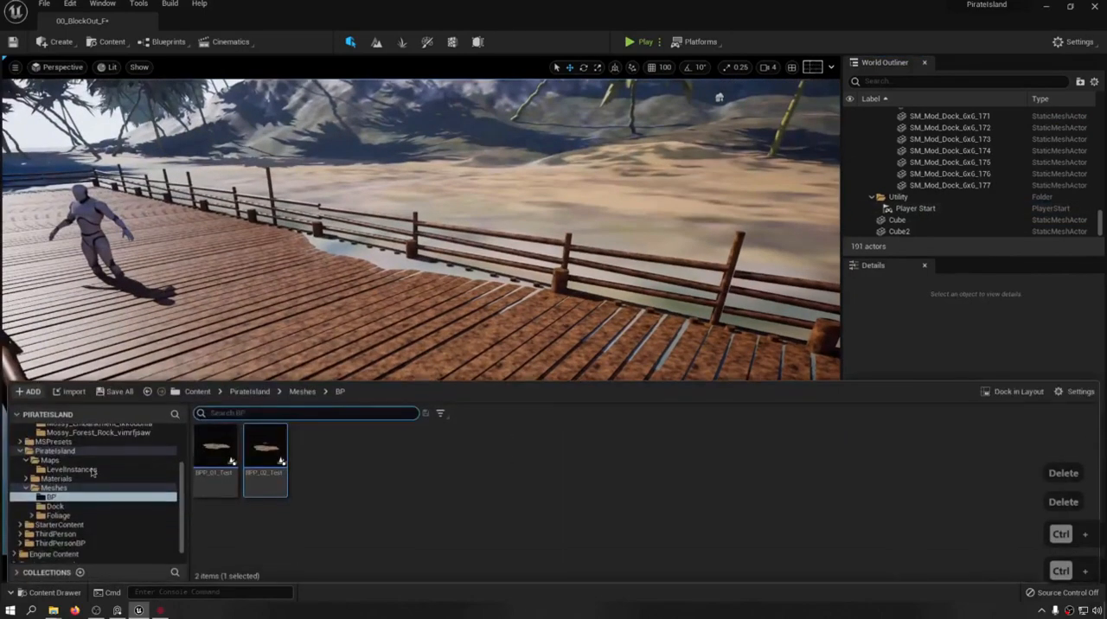
click(53, 488)
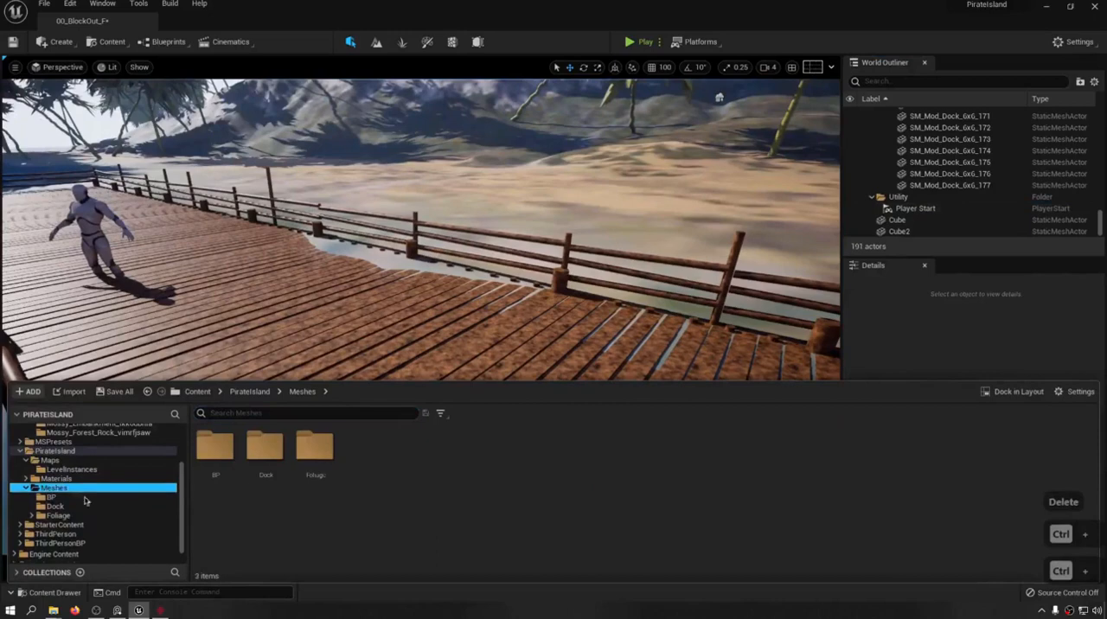
scroll(85, 500, up, 3)
click(57, 450)
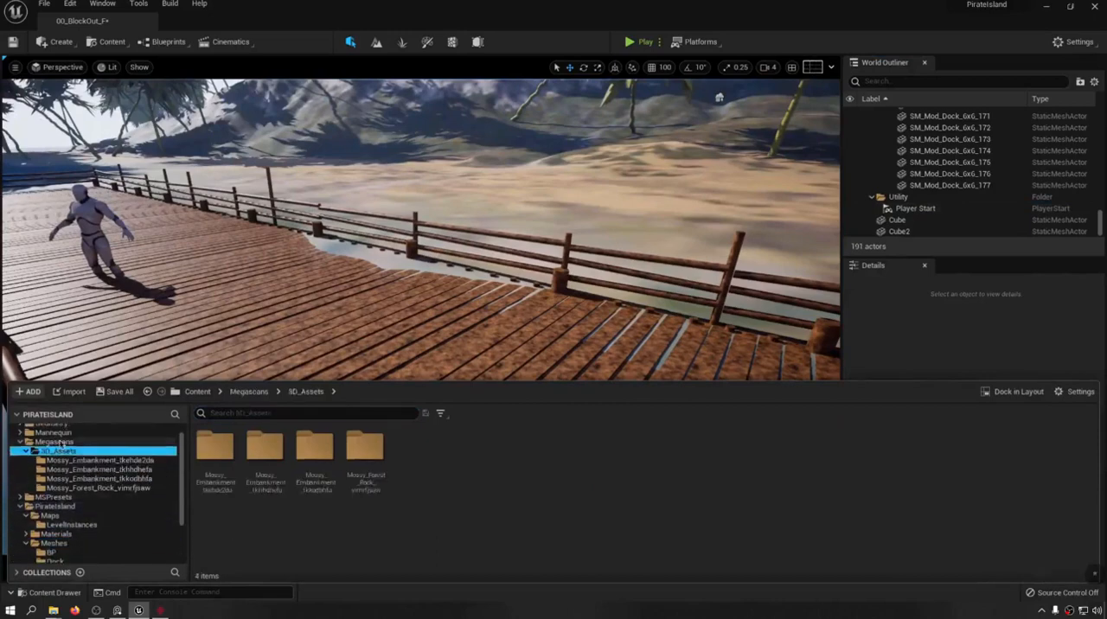
click(57, 443)
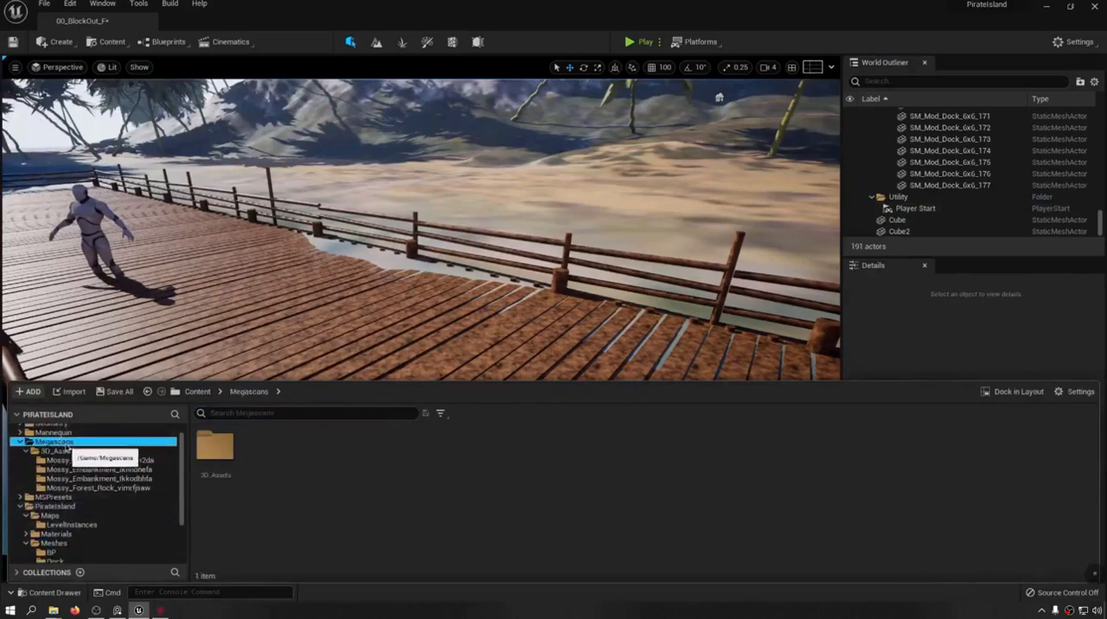
key(Delete)
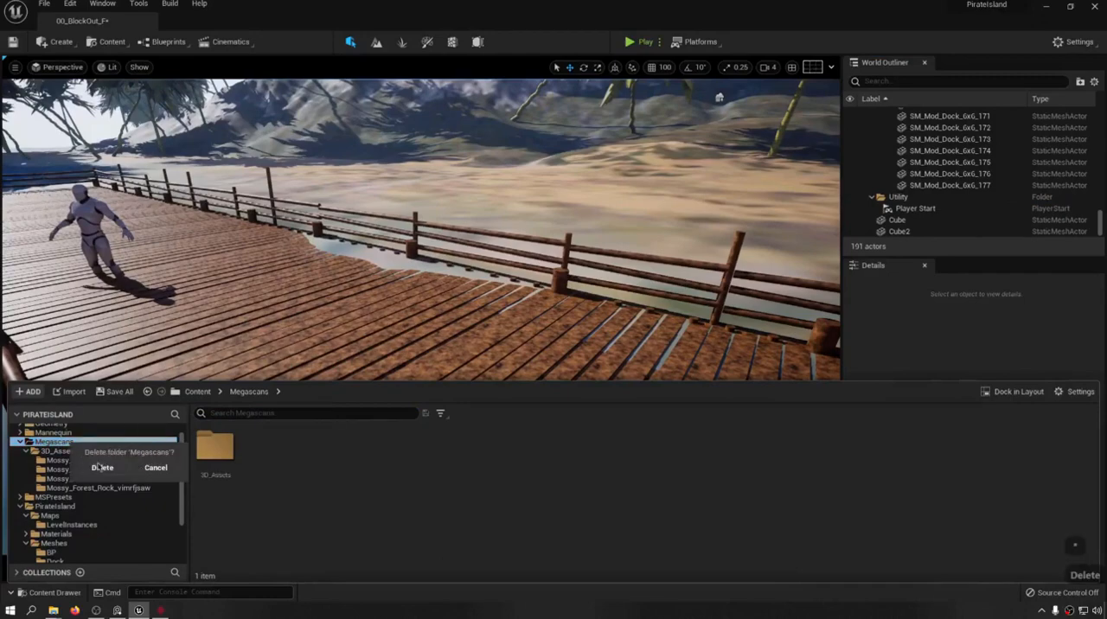
click(102, 468)
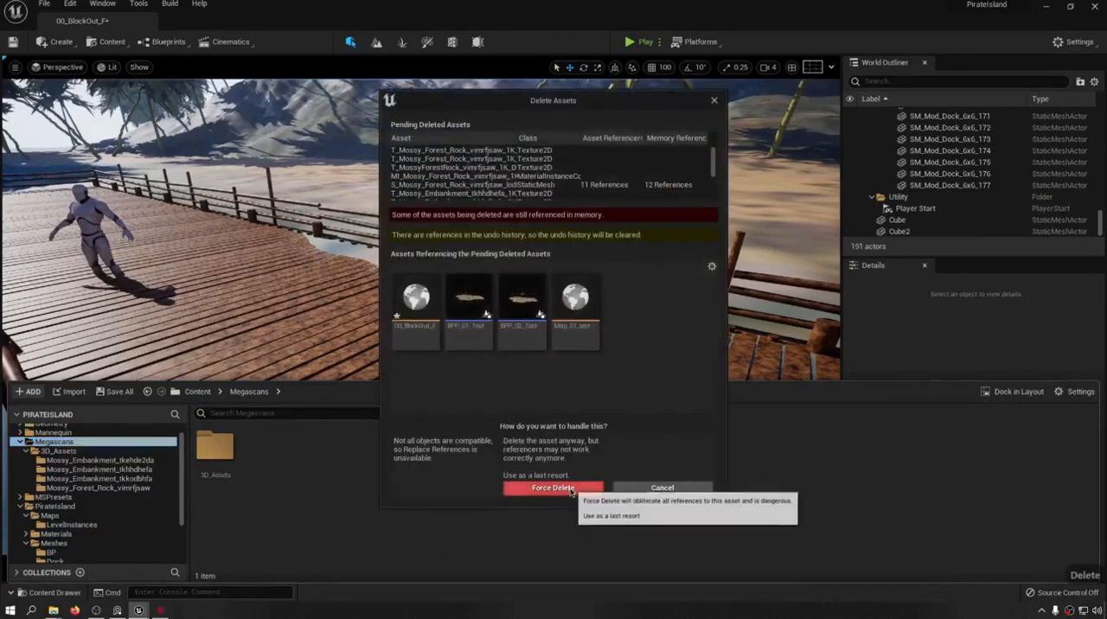